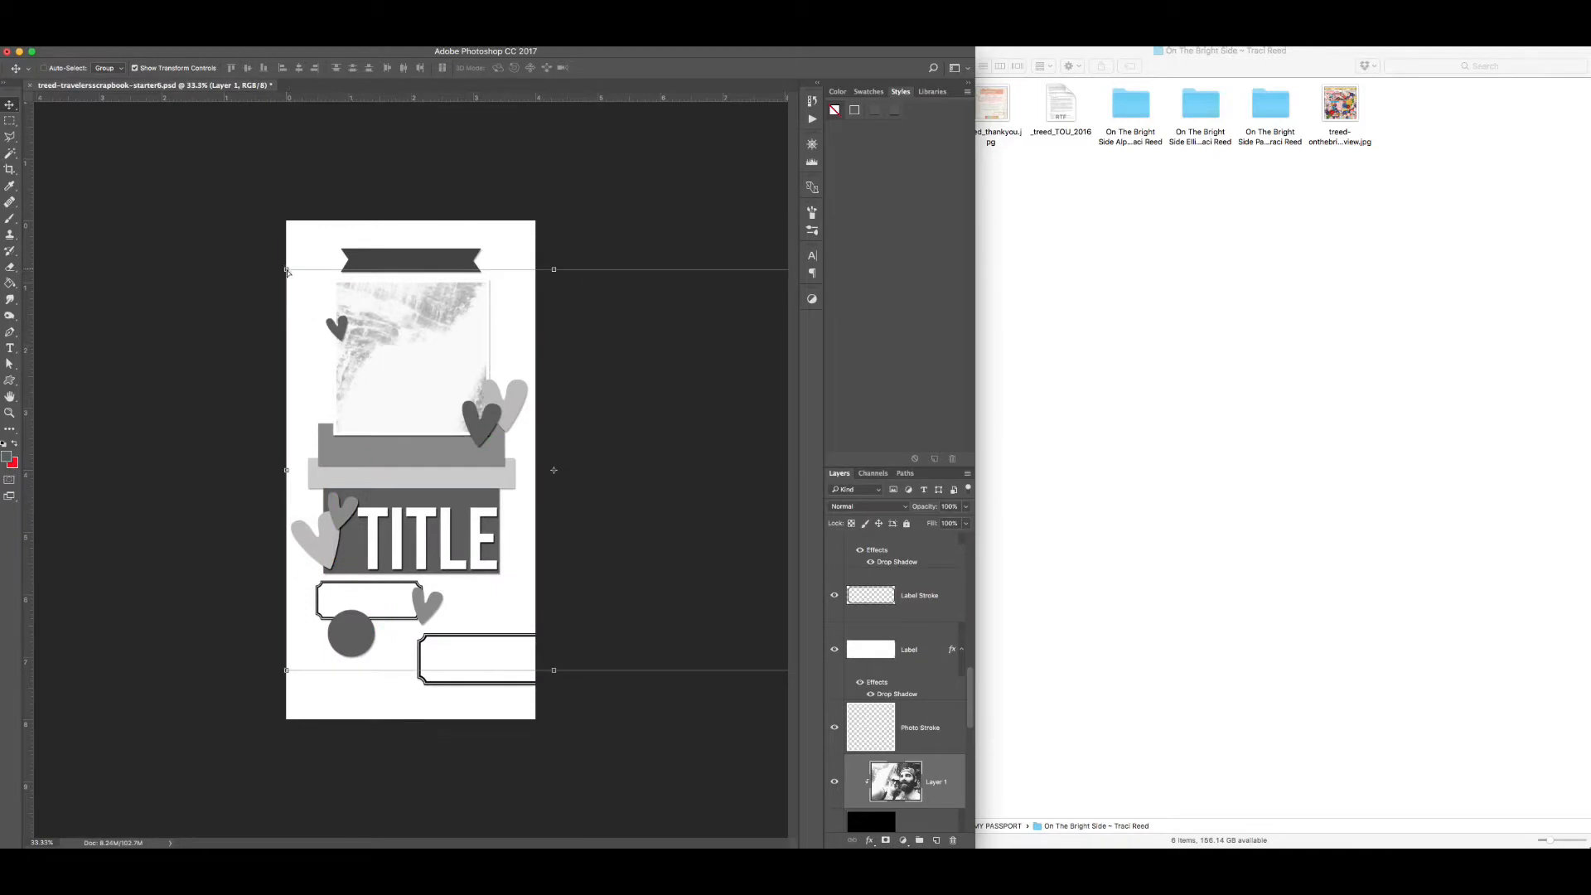
- Clip the couple photo to the black photo block, then scale it down and position it to fill the frame
key(super+z)
alt+click(919, 805)
drag(285, 271, 440, 386)
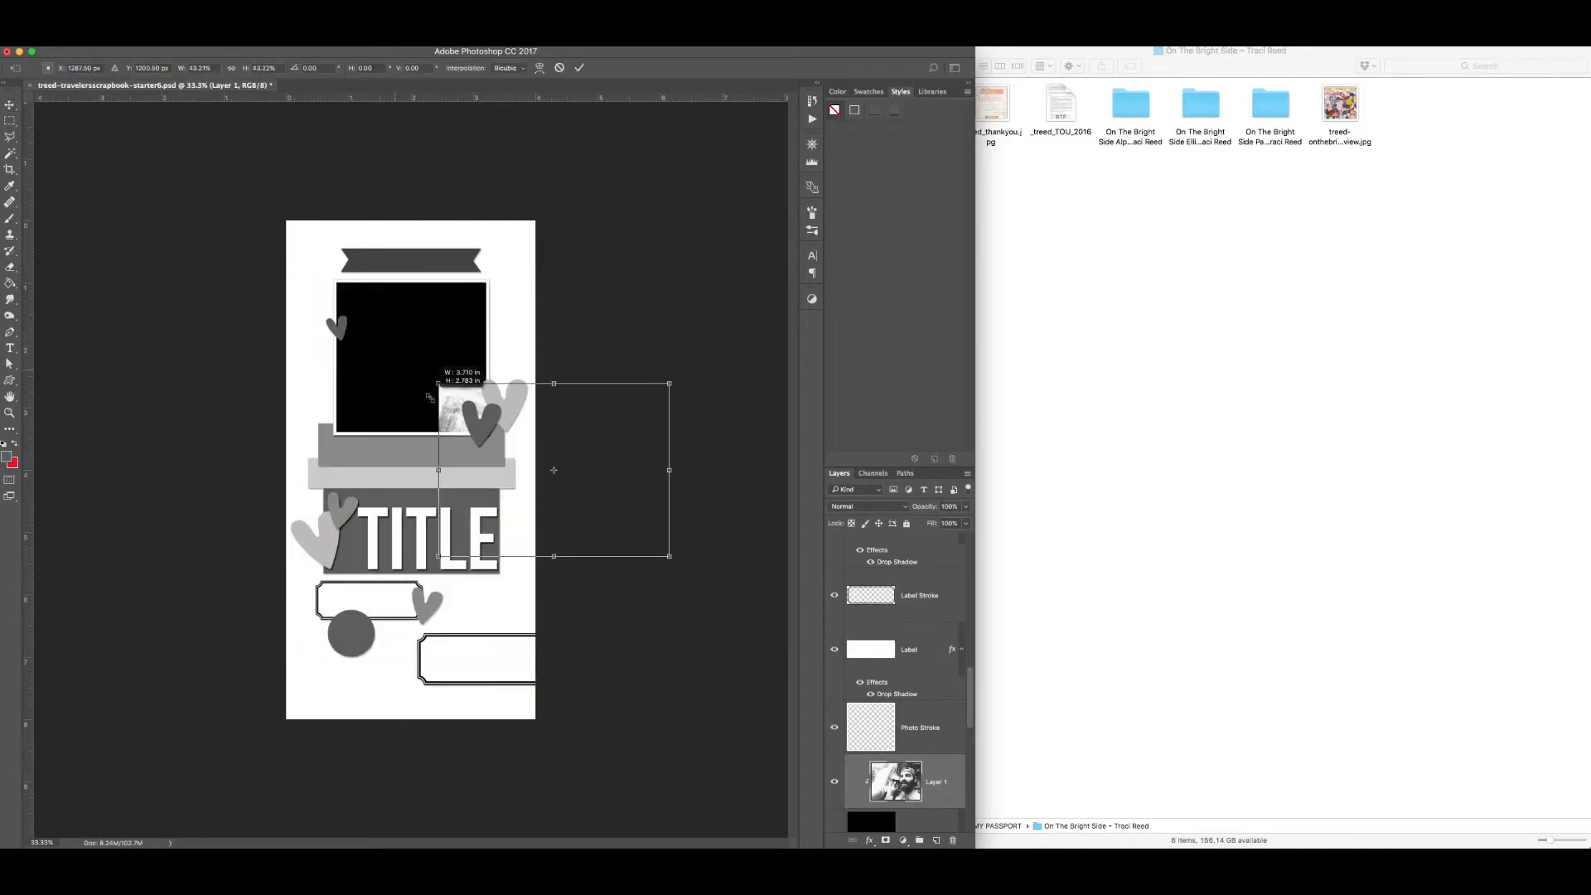
drag(576, 456, 412, 336)
drag(502, 264, 488, 279)
drag(463, 325, 476, 325)
key(Return)
- Open the On The Bright Side Papers folder in Finder and enlarge its thumbnails to browse the papers
click(1090, 331)
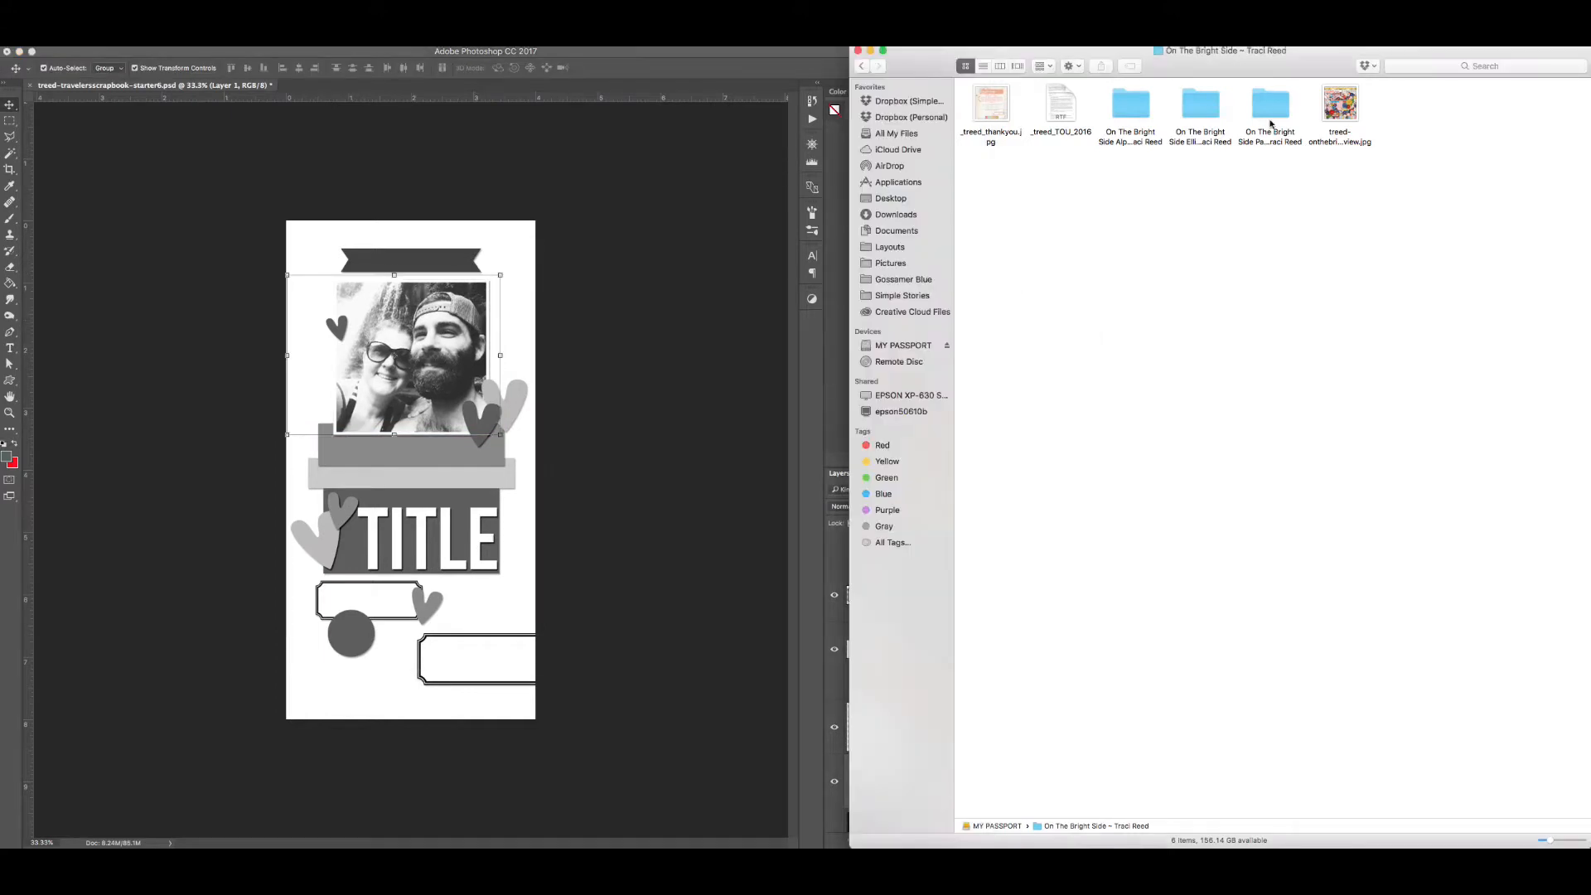
double_click(1271, 117)
click(526, 234)
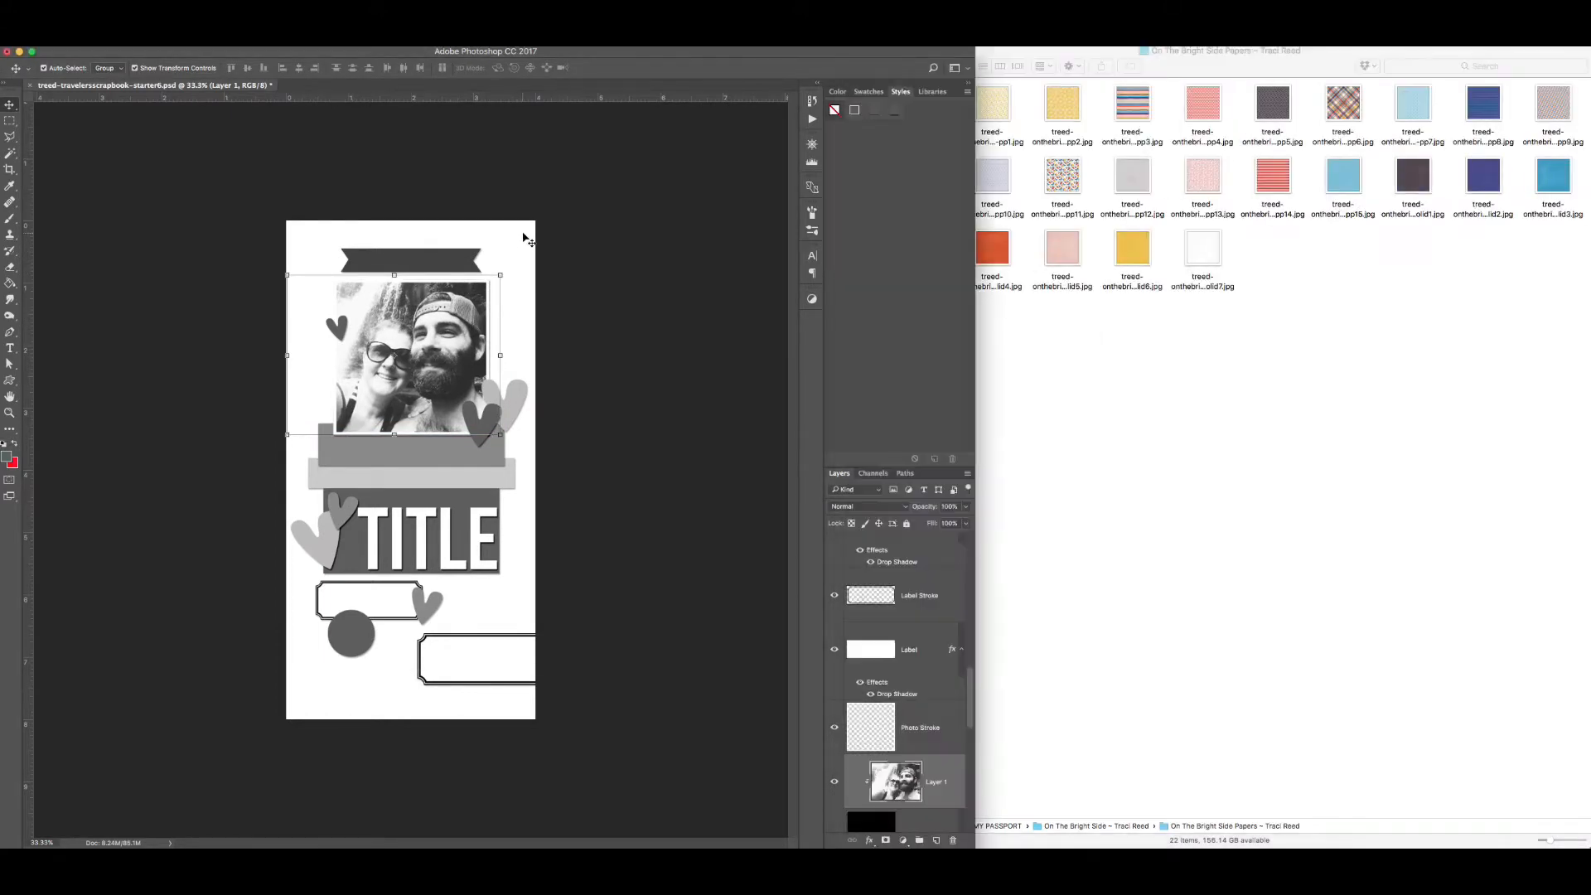
scroll(926, 779, down, 5)
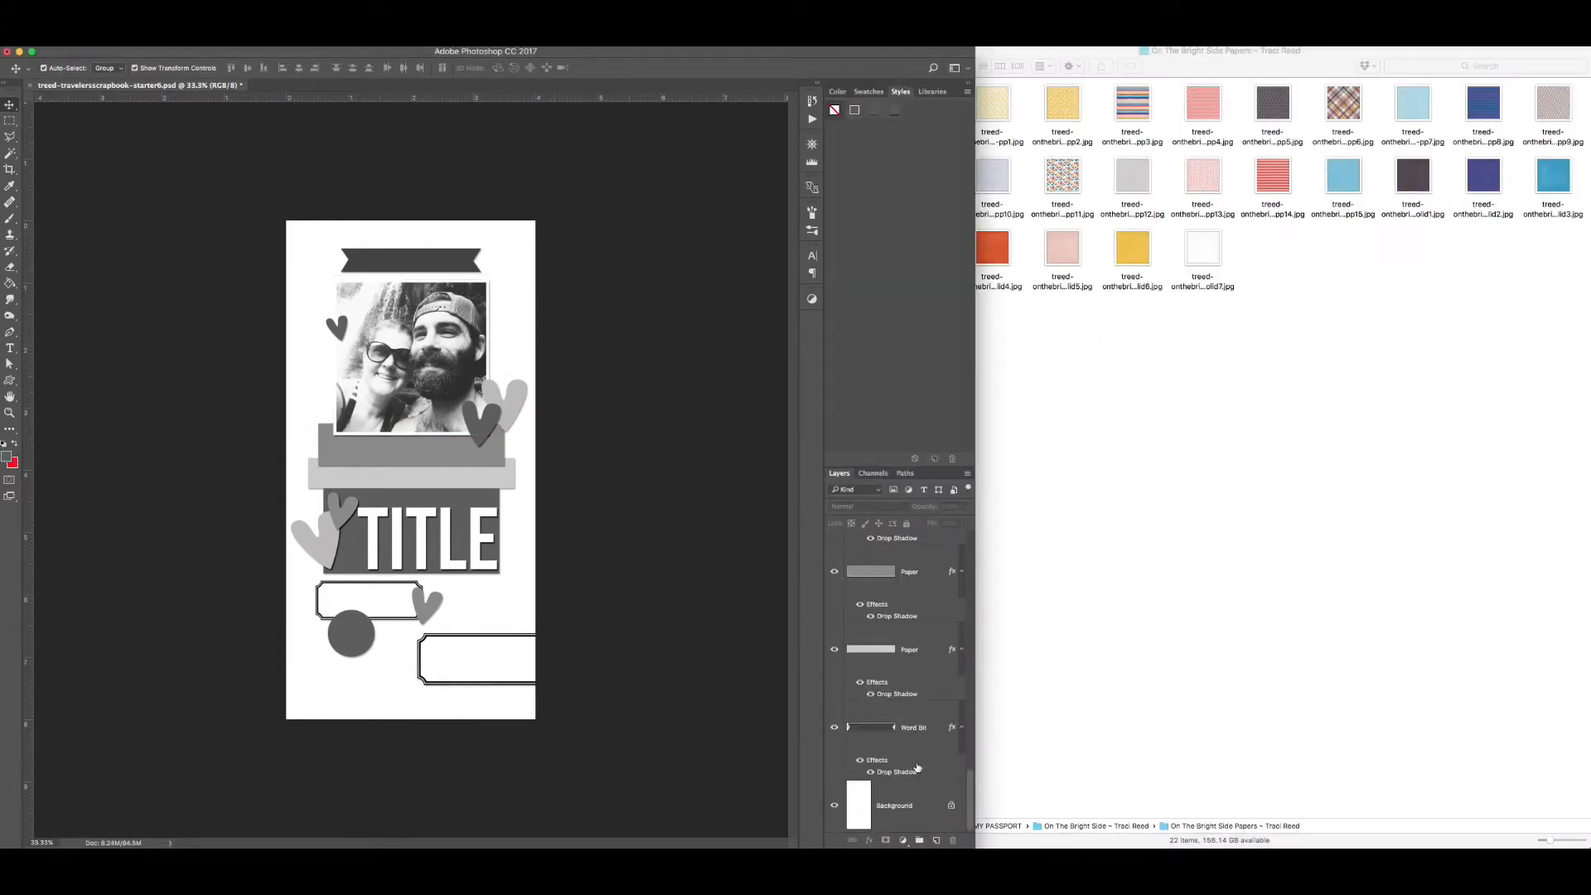
click(926, 793)
click(1030, 524)
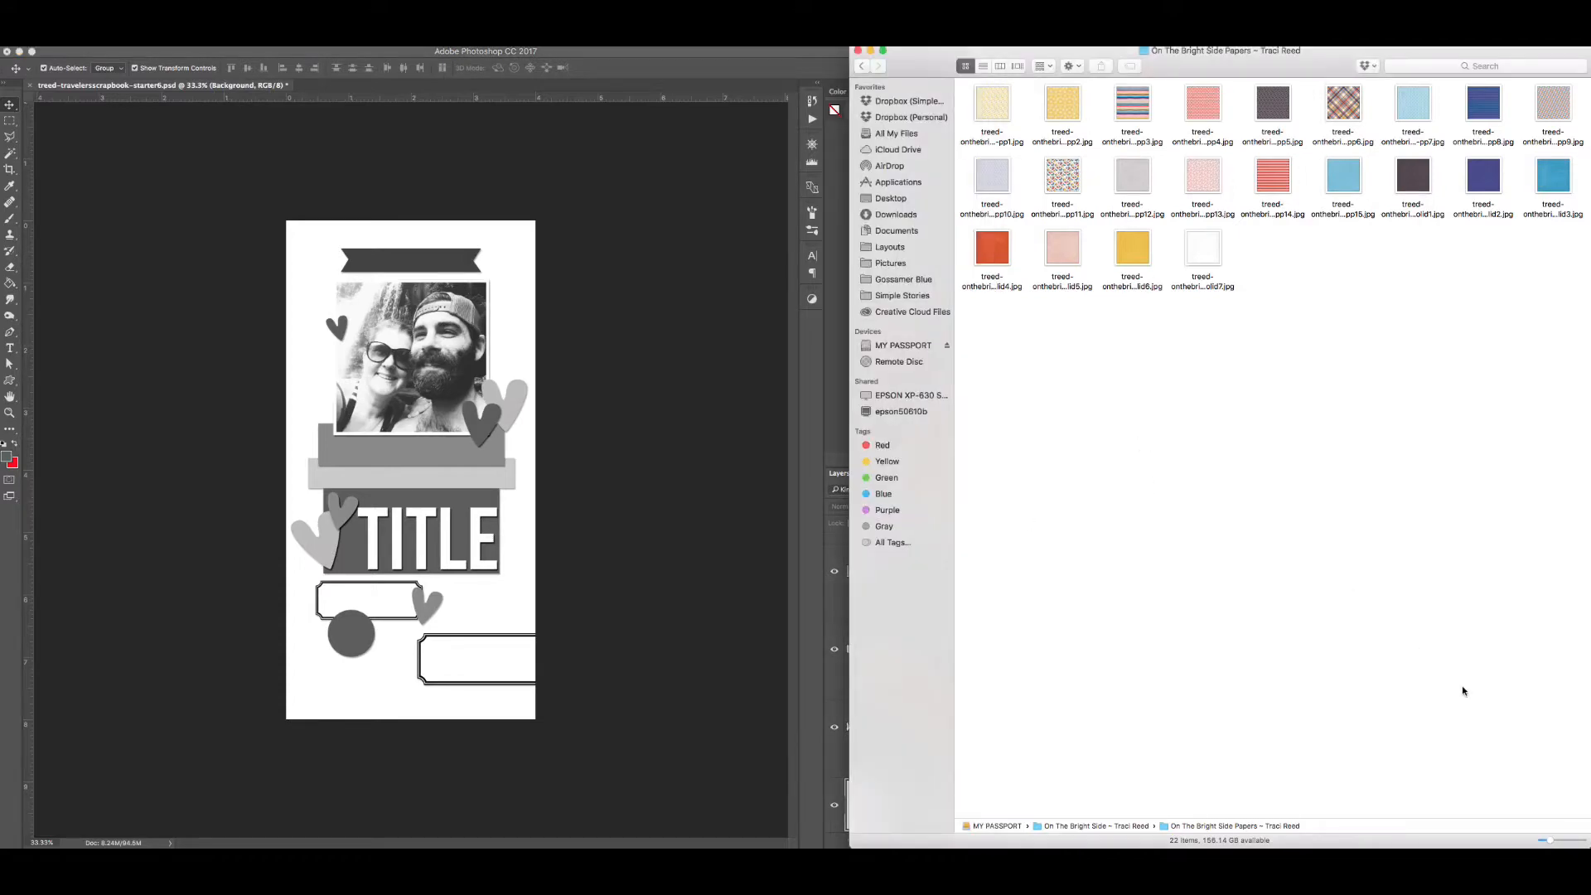
drag(1549, 840, 1577, 842)
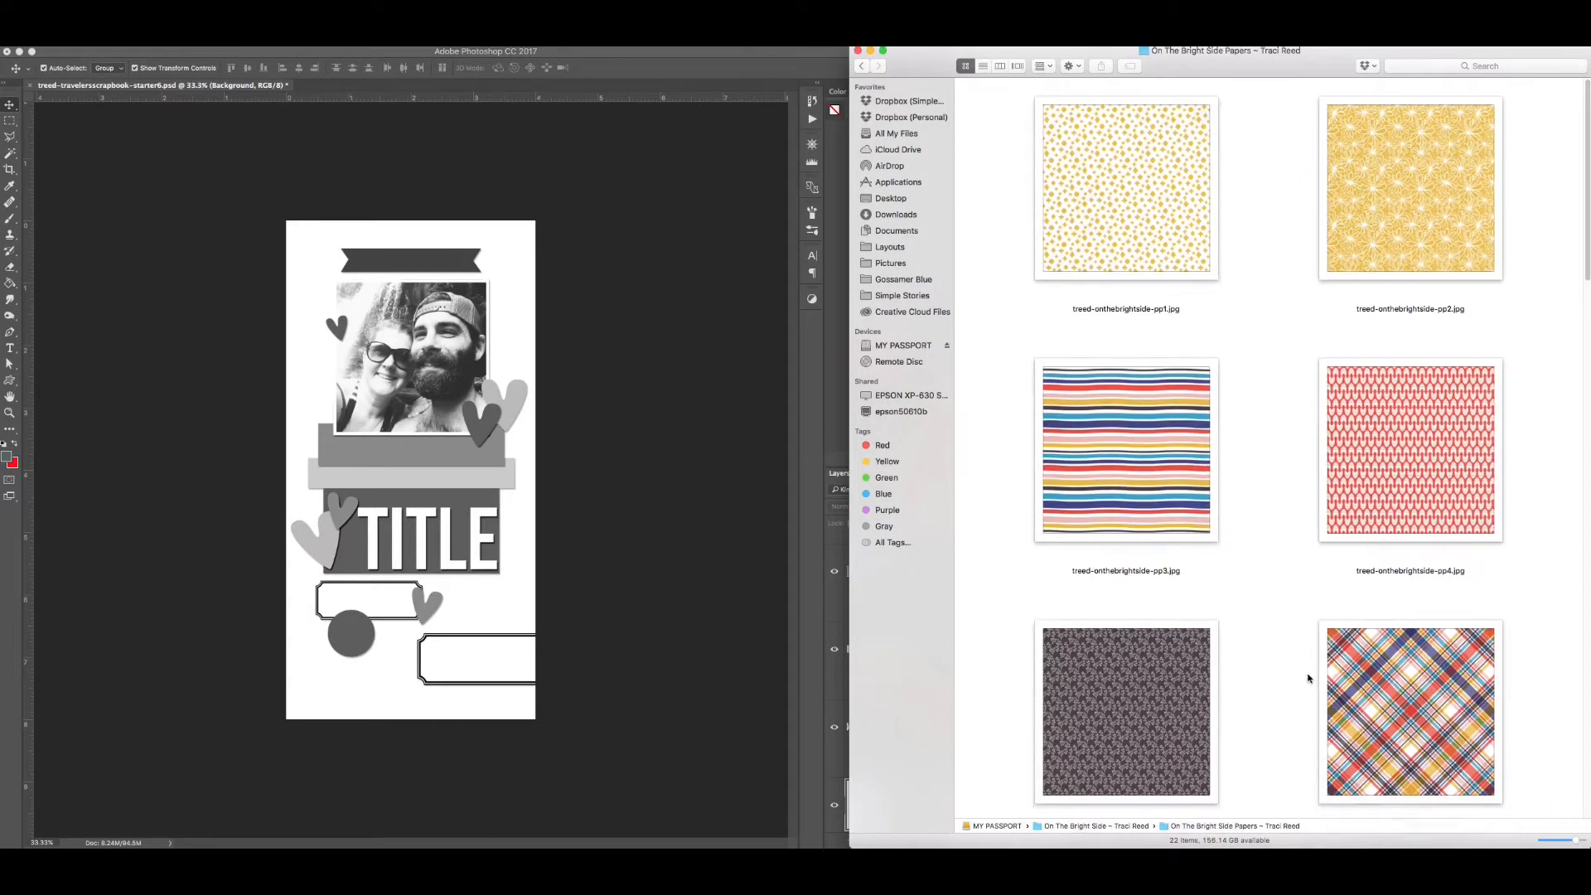
scroll(1307, 674, down, 10)
- Place the blue striped pp8 paper over the strip under the photo, rotated -90° and scaled to 50%, and clip it to that strip
click(482, 452)
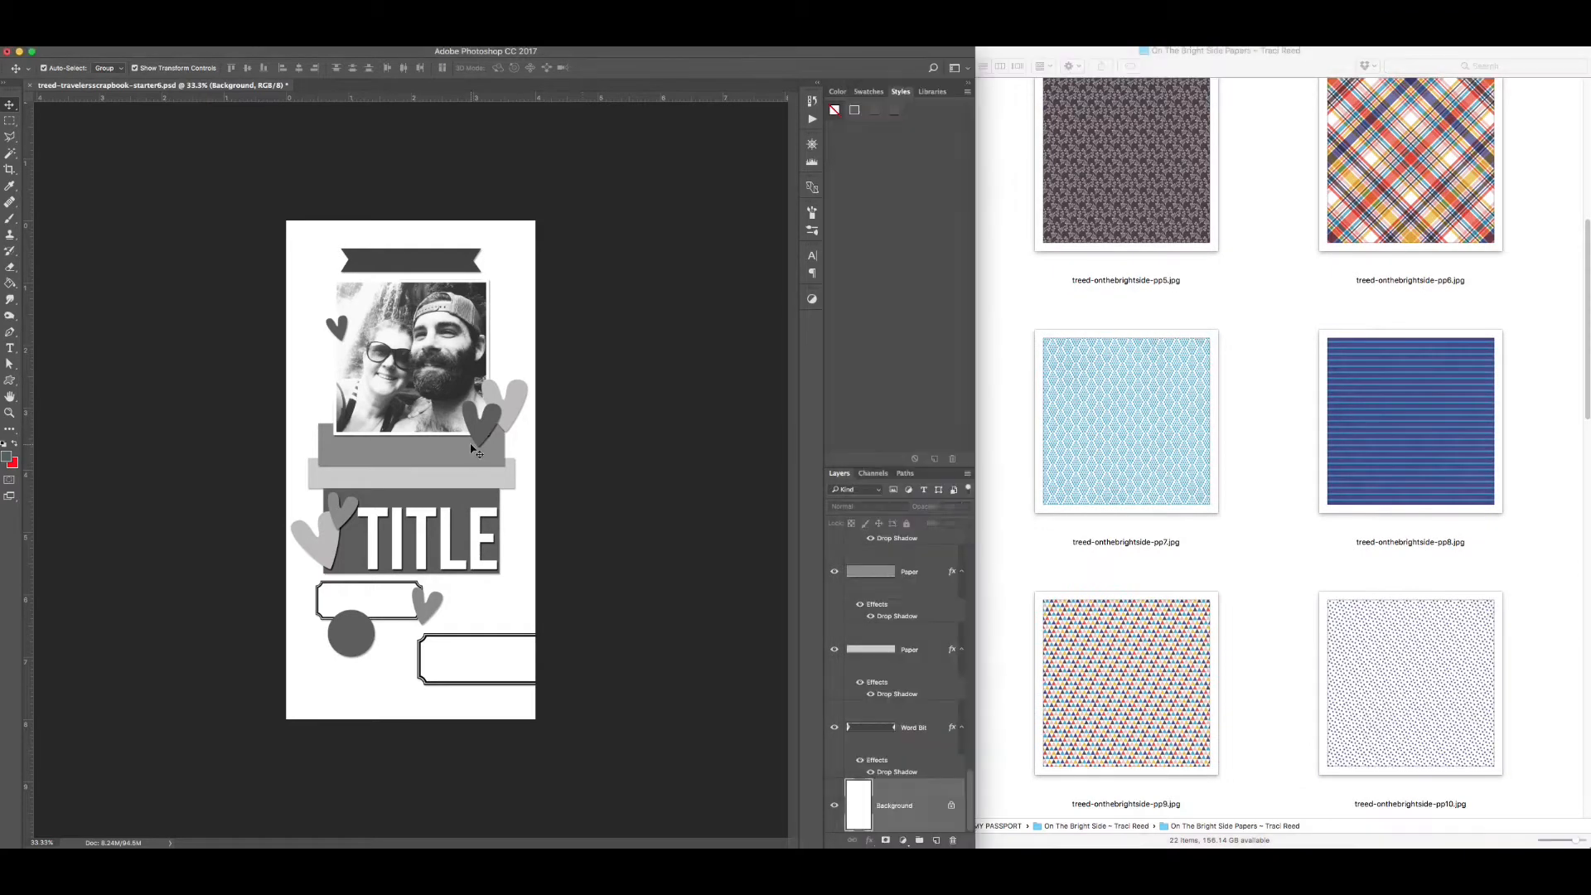
click(482, 452)
drag(1350, 439, 480, 448)
drag(586, 357, 325, 320)
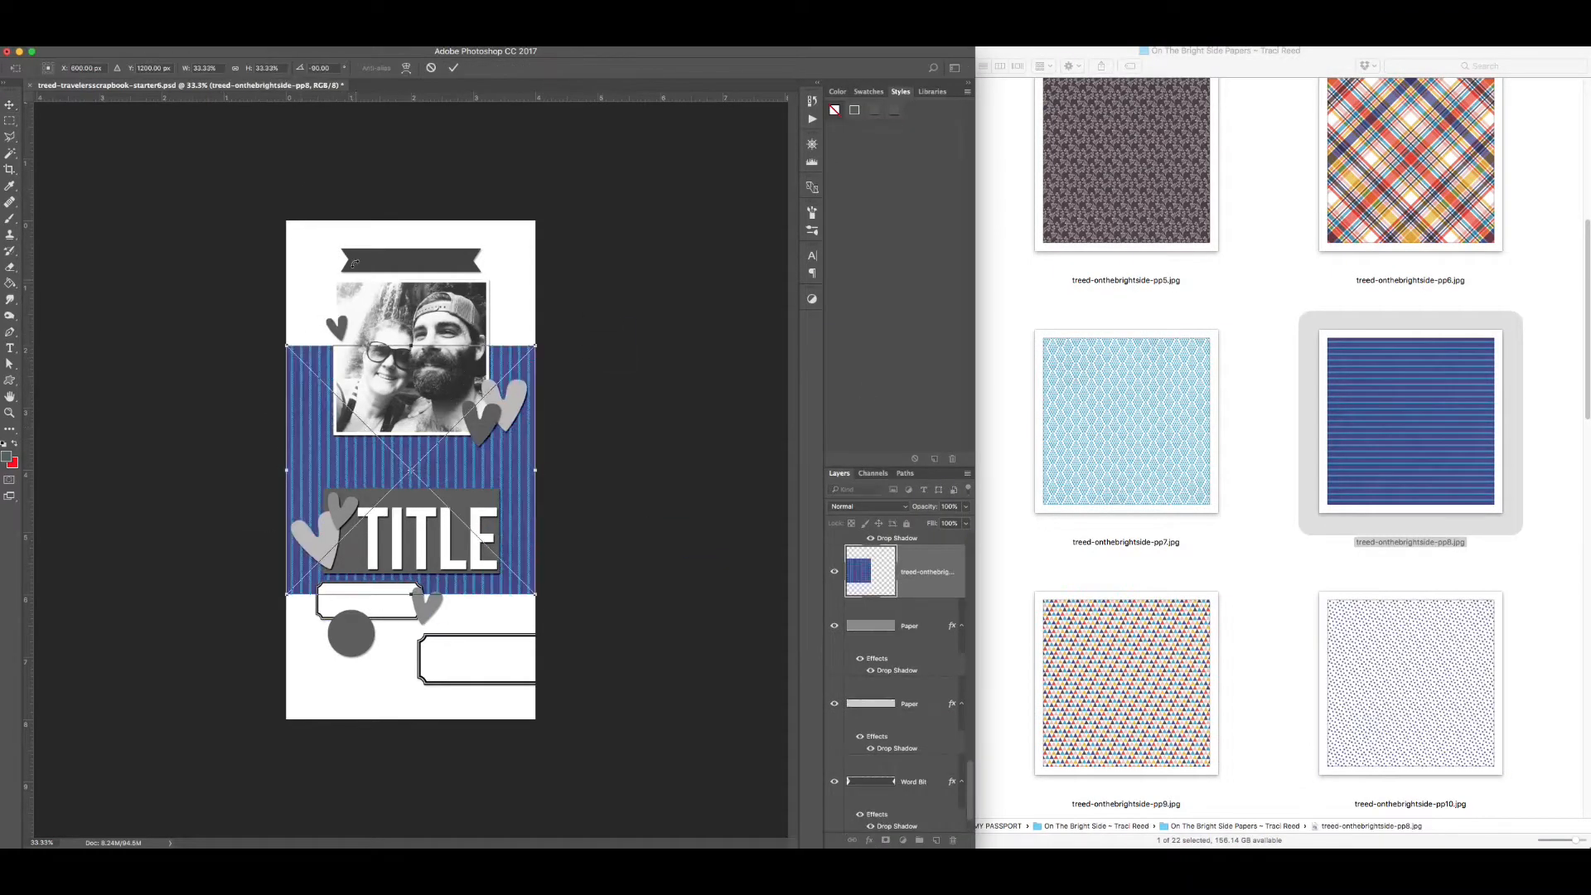
text(50)
key(Tab)
text(50)
key(Return)
key(Return)
key(alt+super+g)
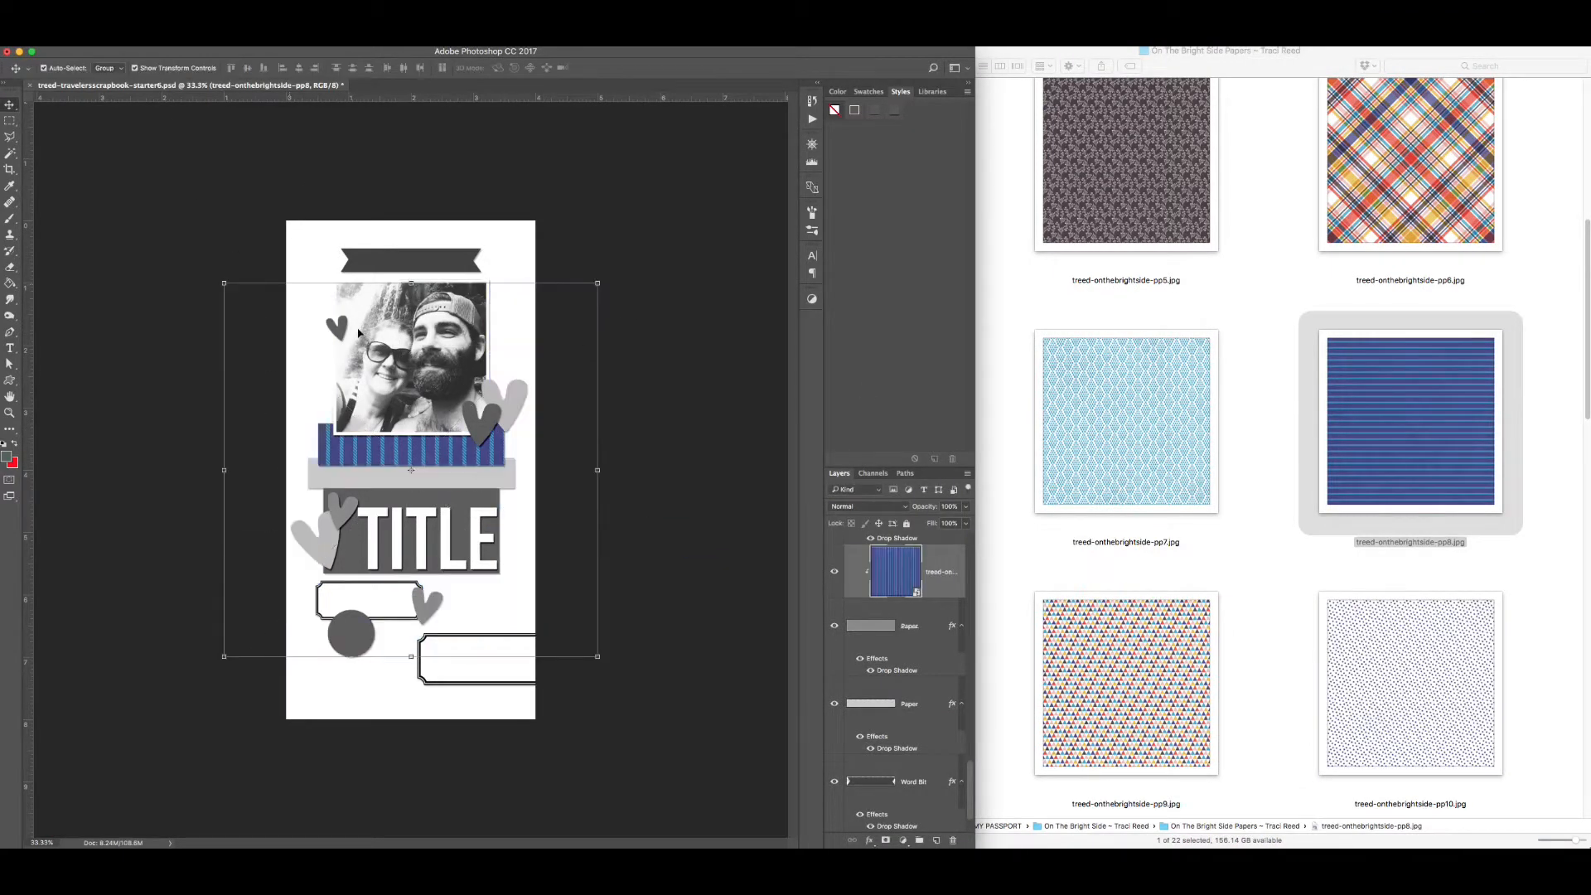
- Place the pink patterned pp13 paper over the light gray strip, enlarge it past the page width, and clip it to that strip
click(507, 479)
click(1131, 489)
scroll(1521, 592, up, 6)
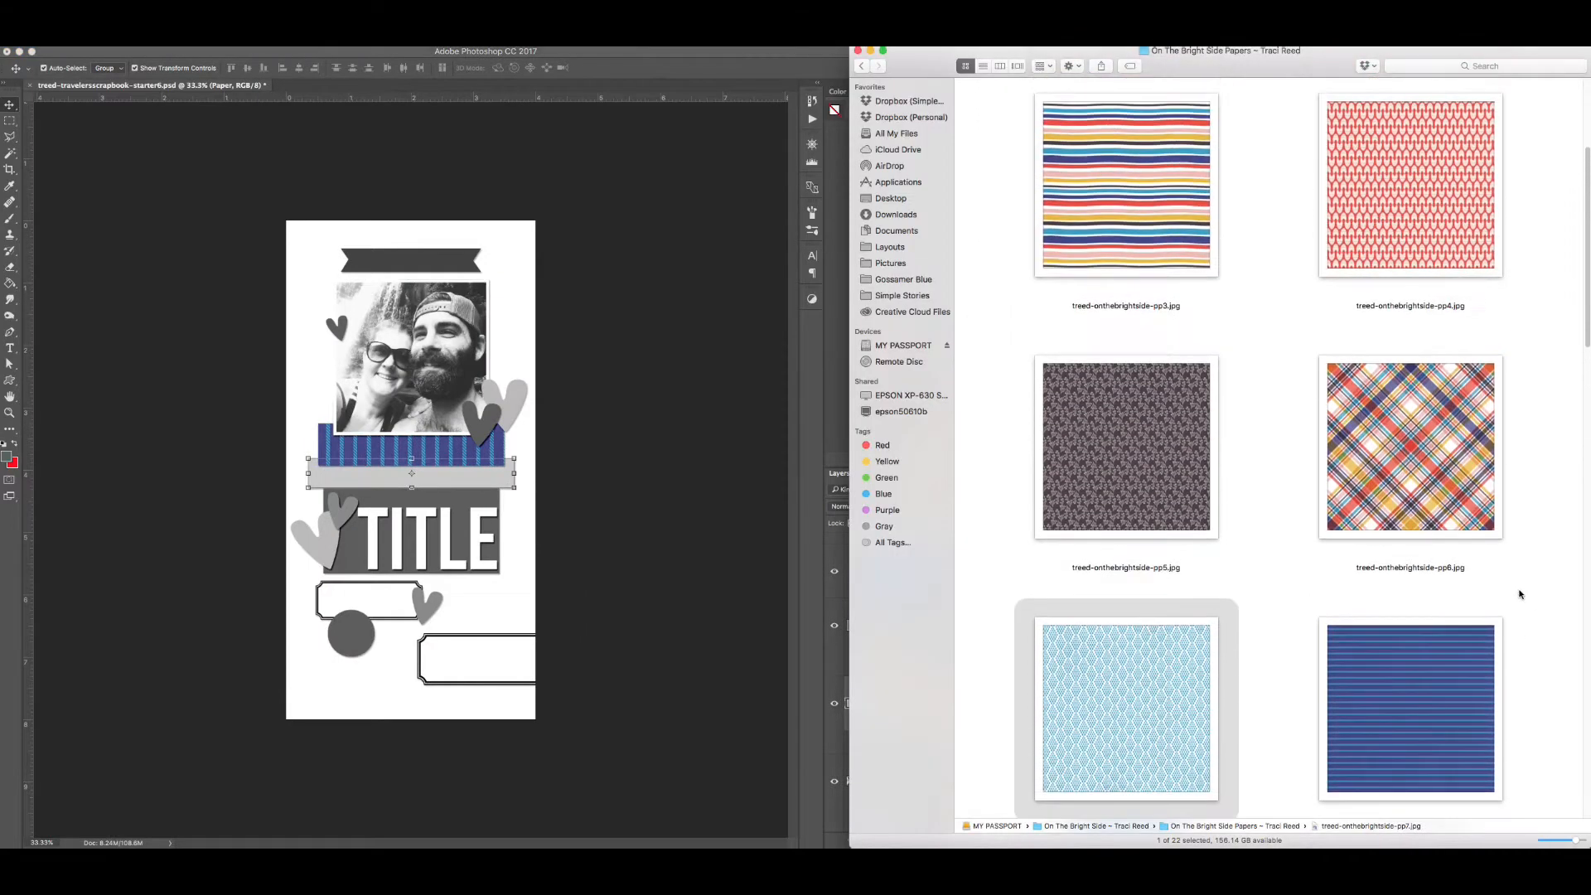
scroll(1521, 591, up, 2)
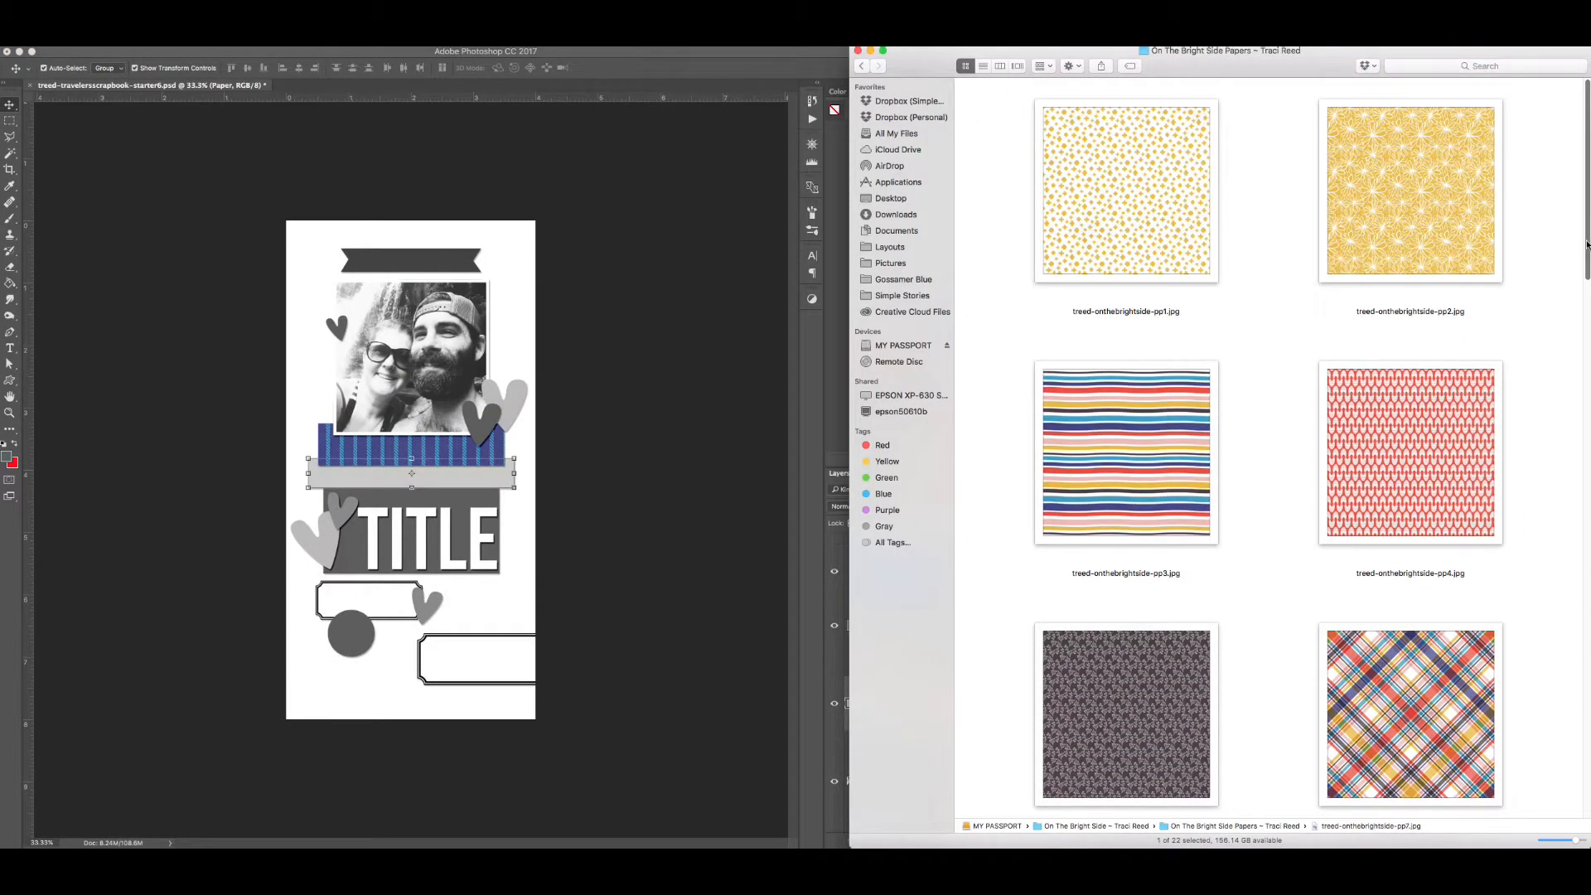
scroll(1588, 245, down, 15)
drag(1111, 522, 557, 452)
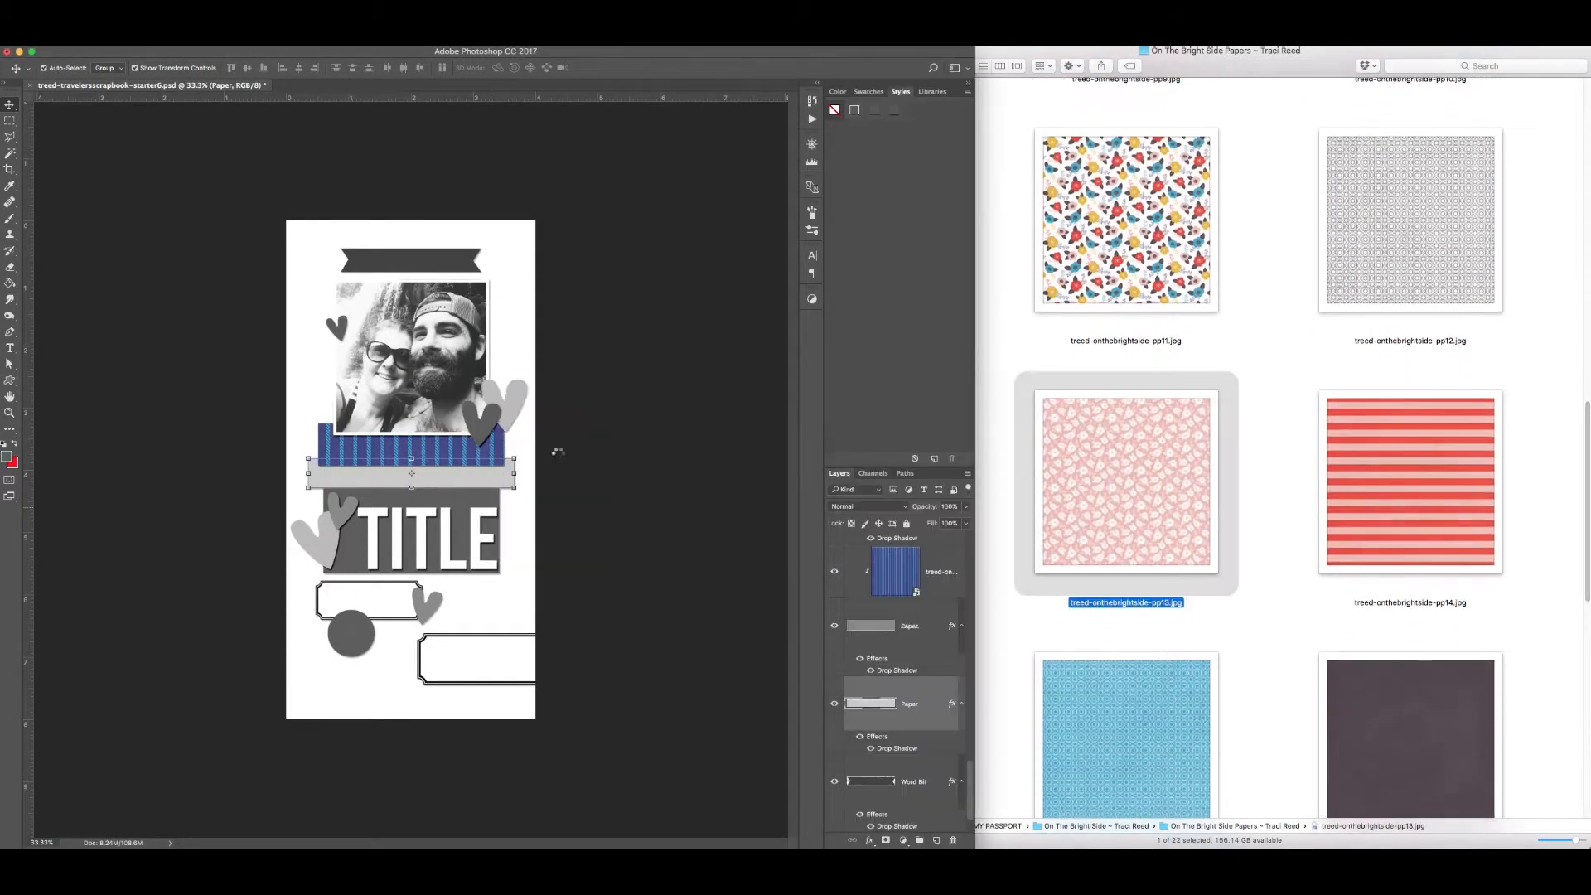
key(Return)
key(super+alt+g)
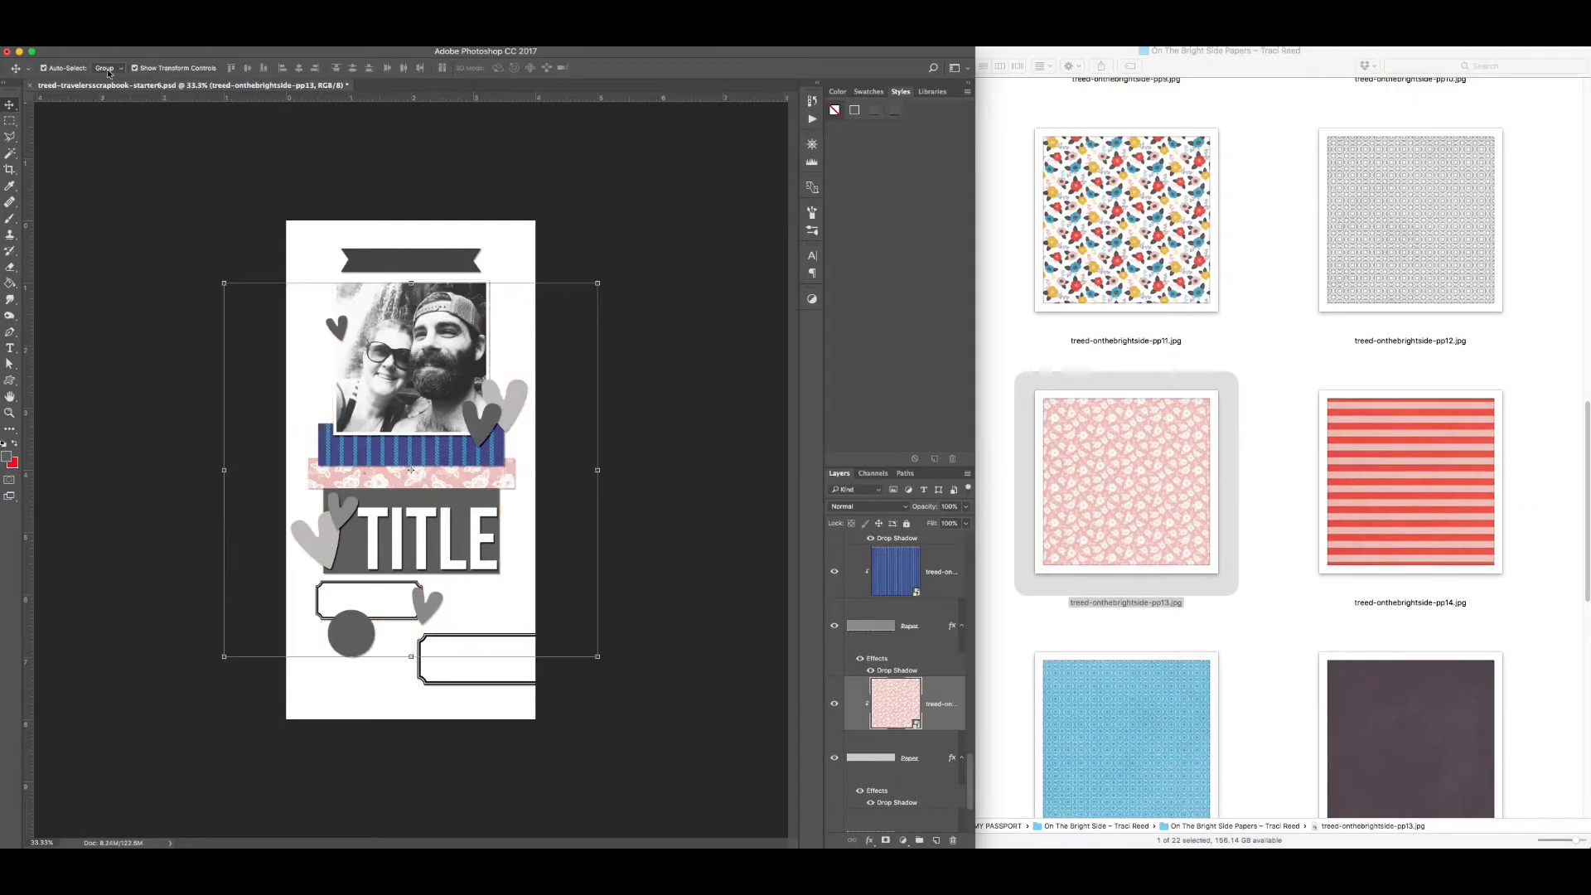
- Try the enlarged yellow pp2 paper clipped to the block behind the title, then remove it
click(358, 570)
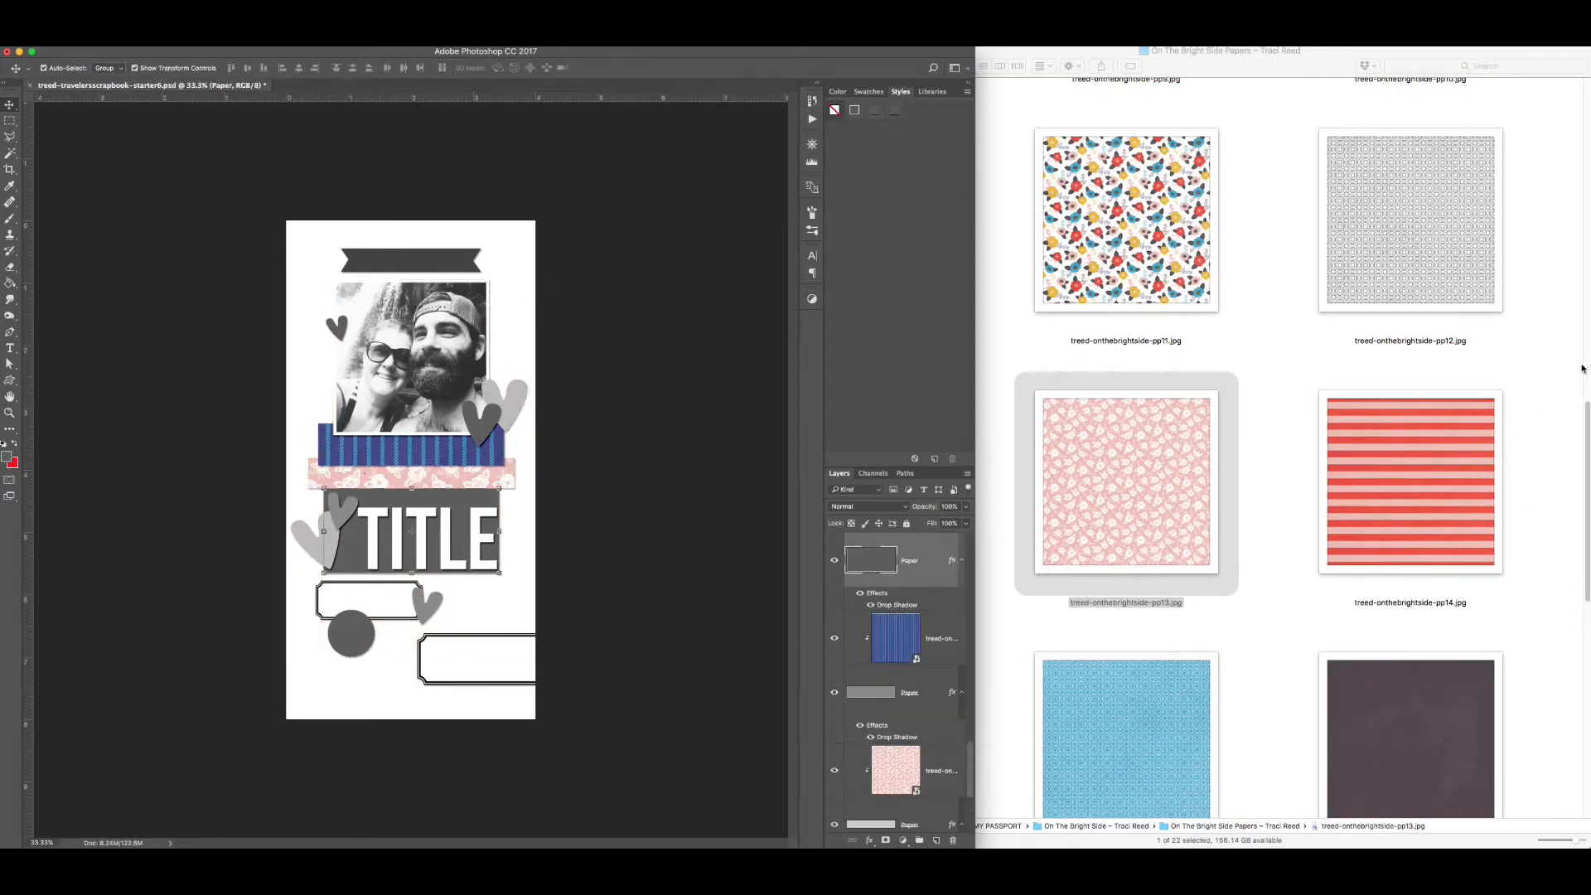
drag(1587, 443, 1568, 62)
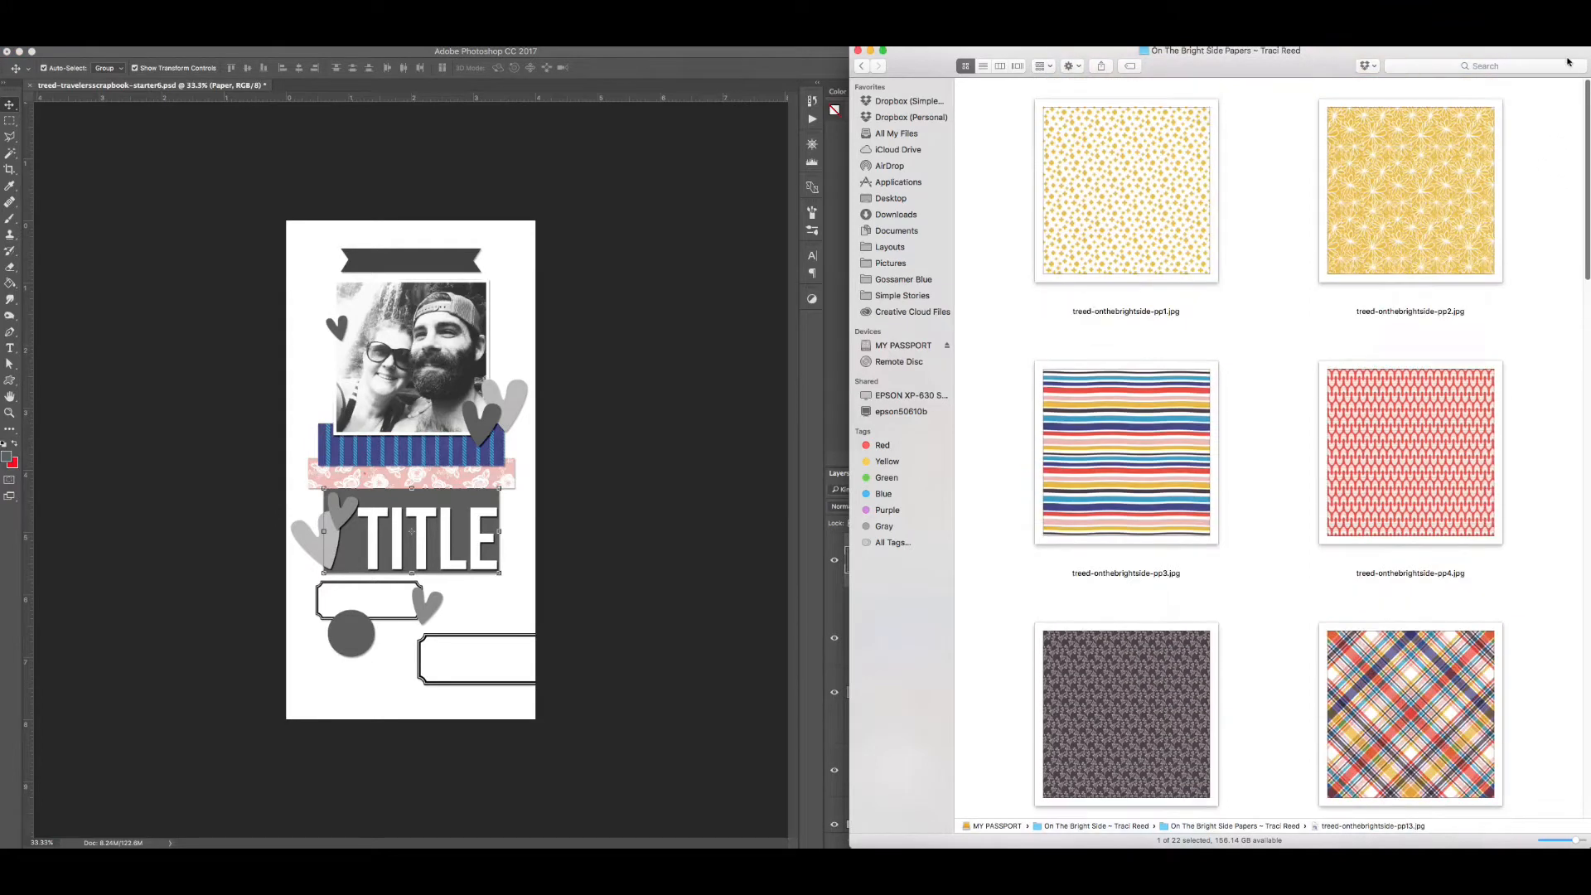
drag(1489, 142, 544, 335)
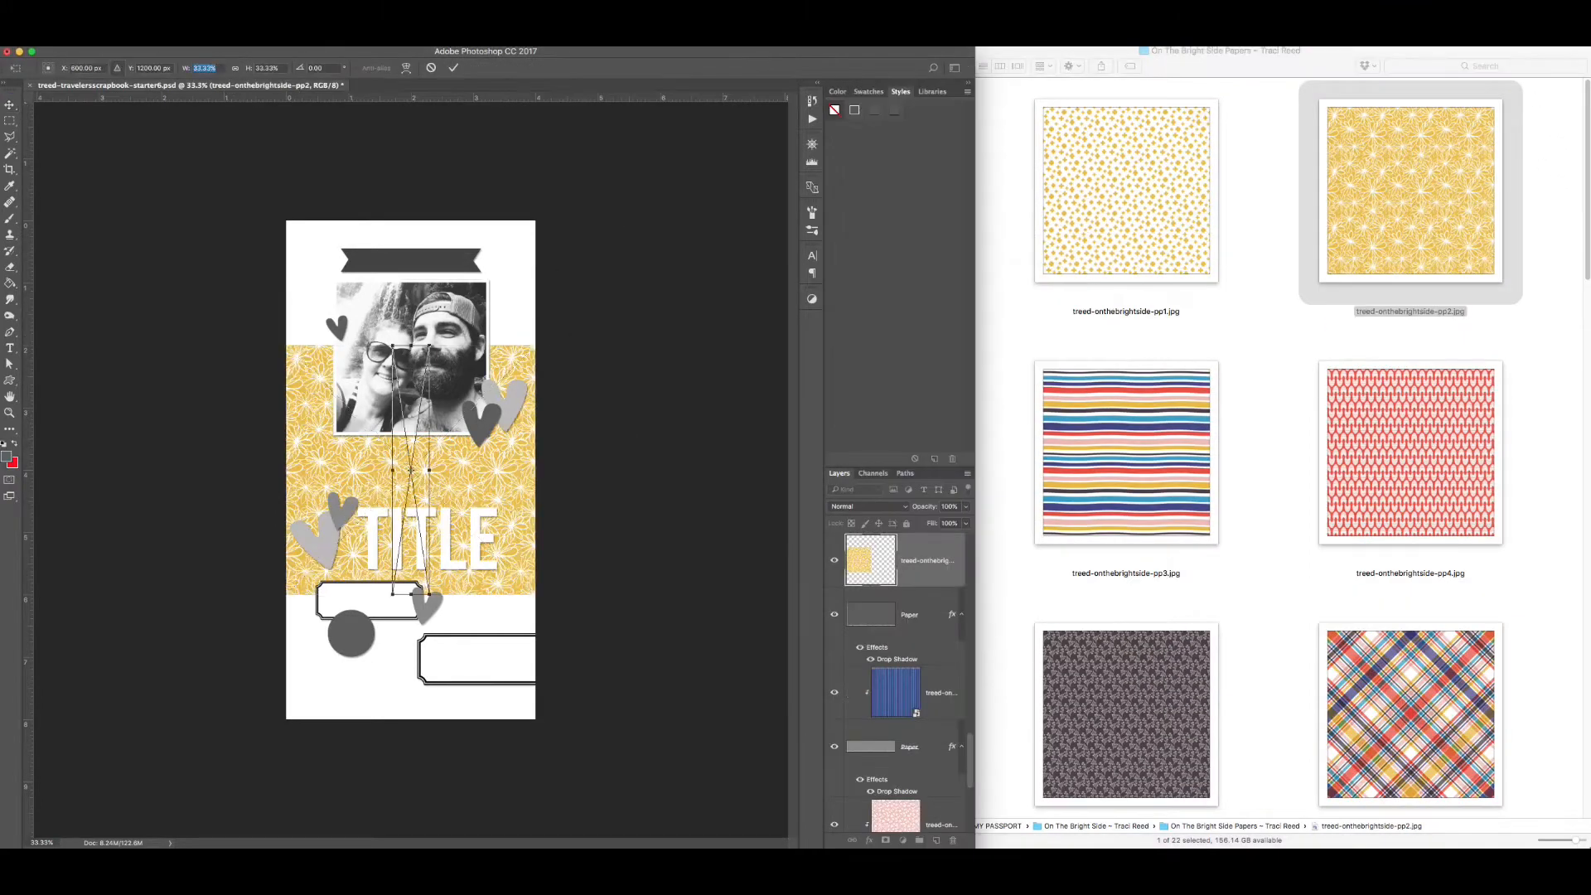
key(Return)
key(super+alt+g)
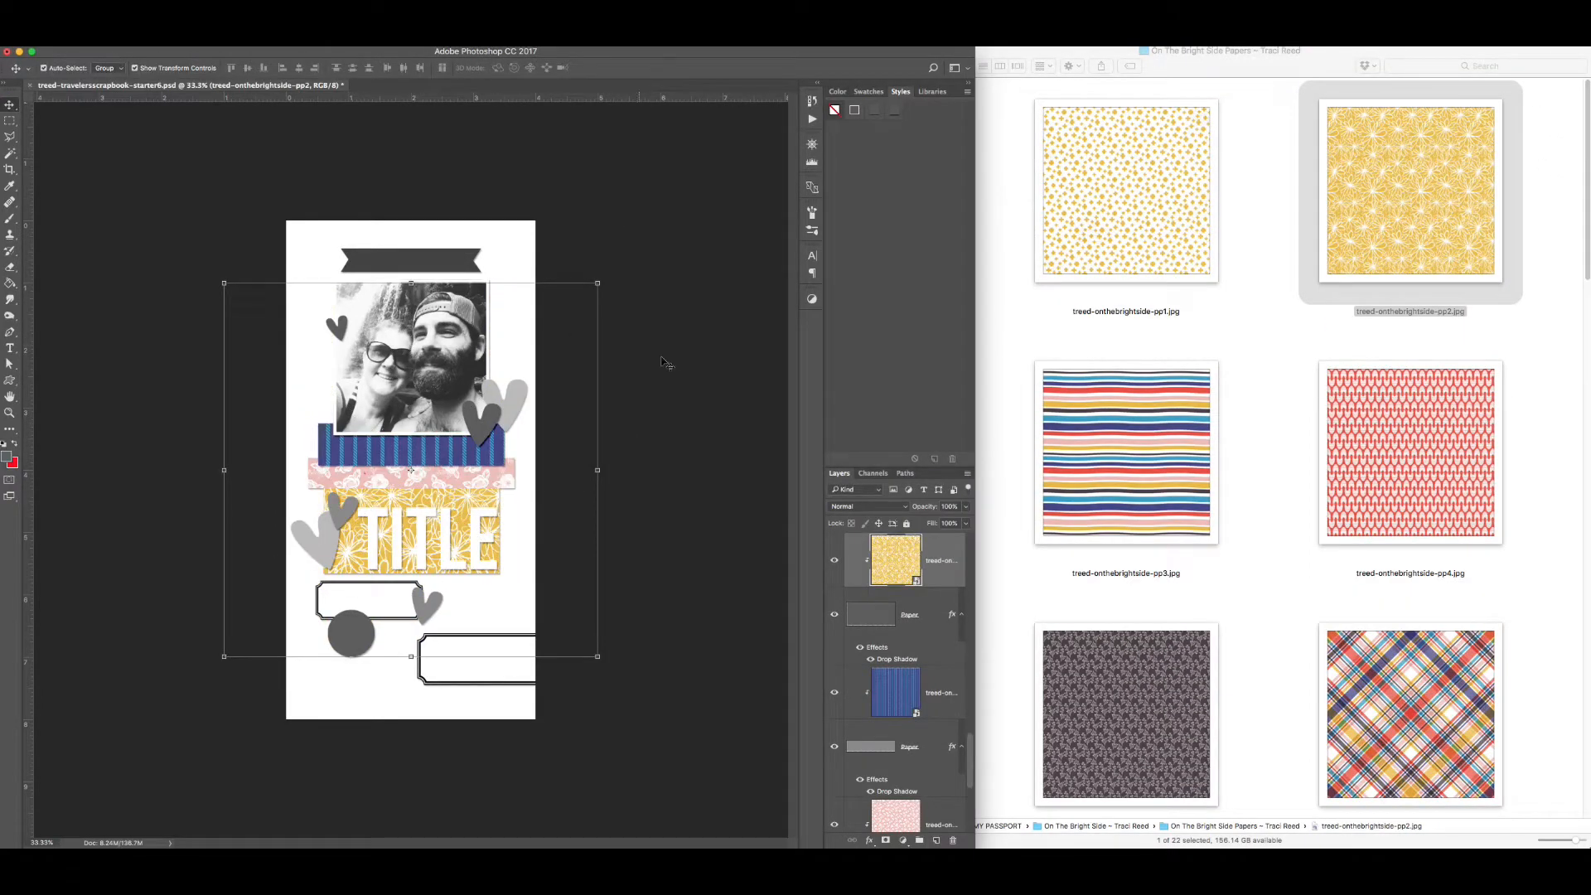
key(Delete)
- Place the floral pp11 paper from the papers folder over the title block
click(1213, 437)
scroll(1241, 642, down, 10)
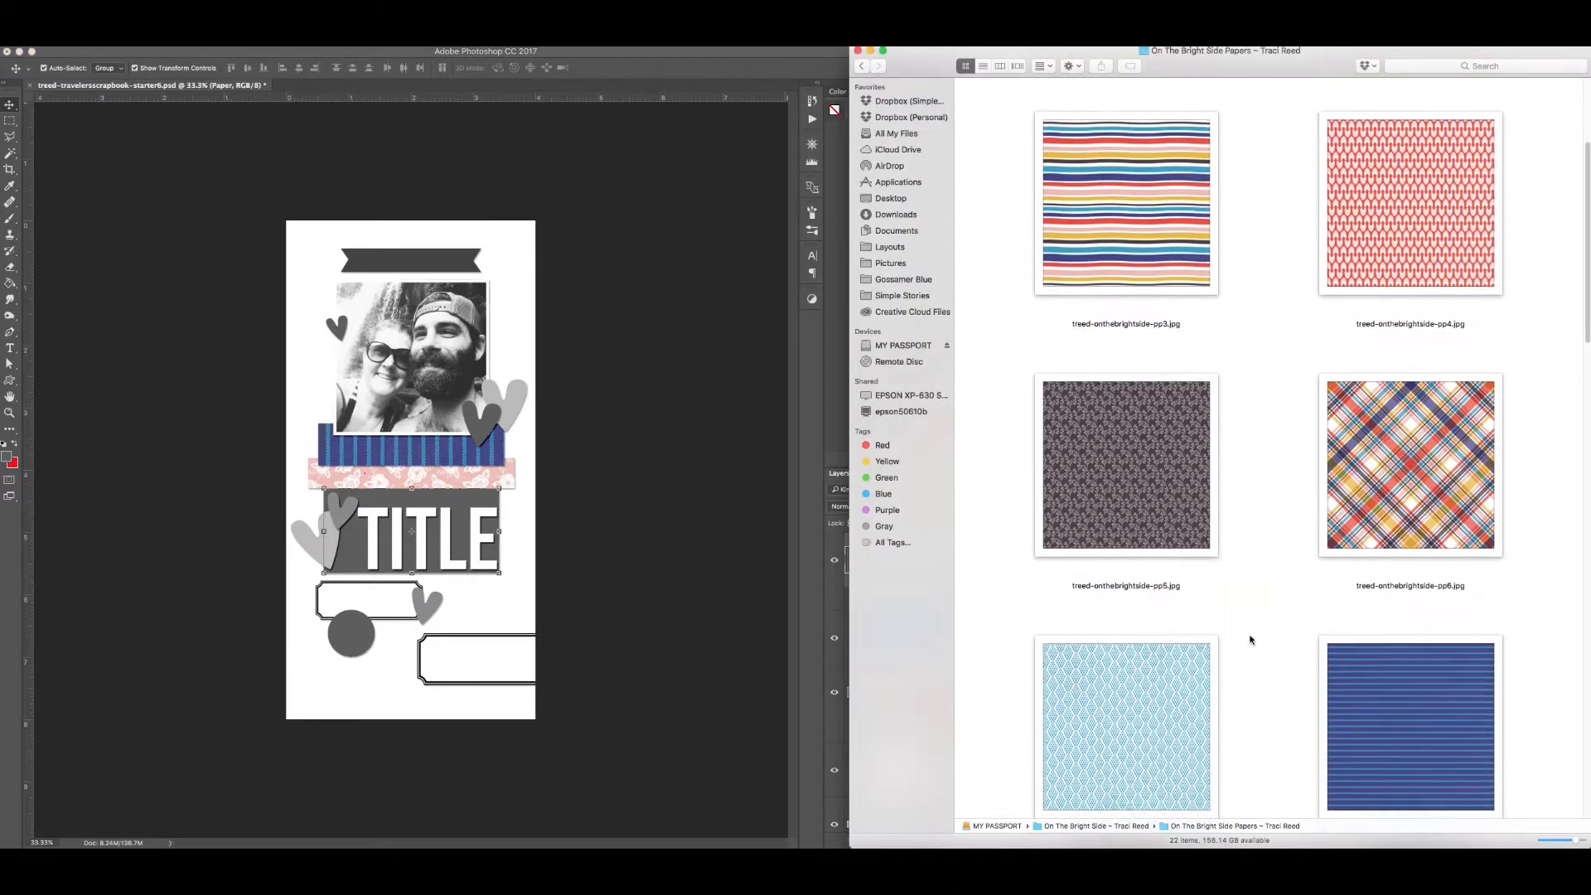
scroll(1241, 642, down, 4)
click(521, 558)
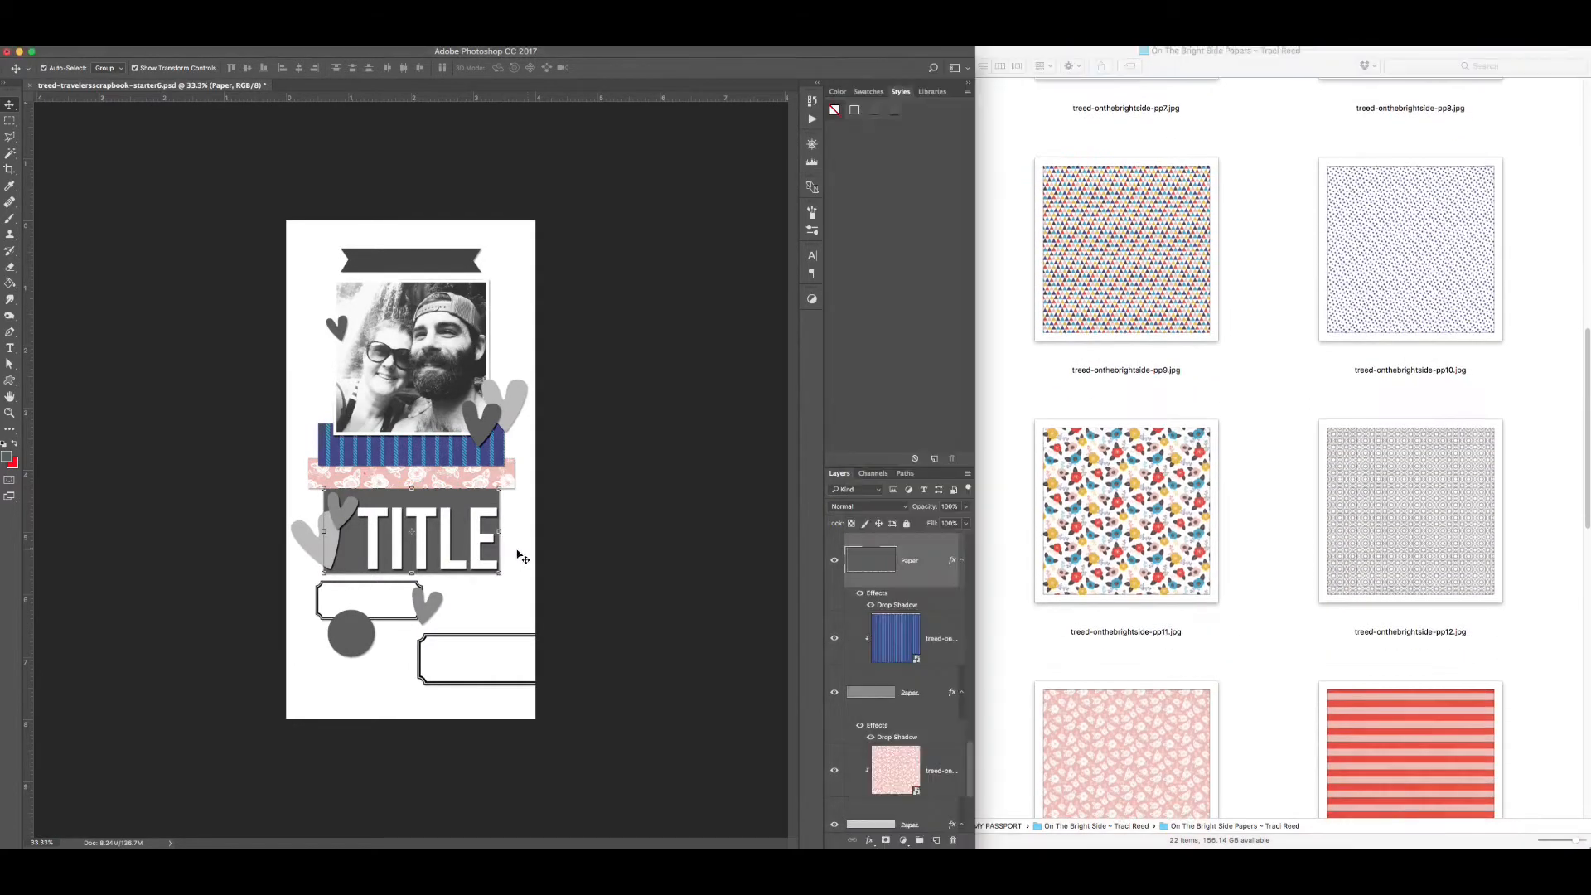
drag(1055, 514, 414, 472)
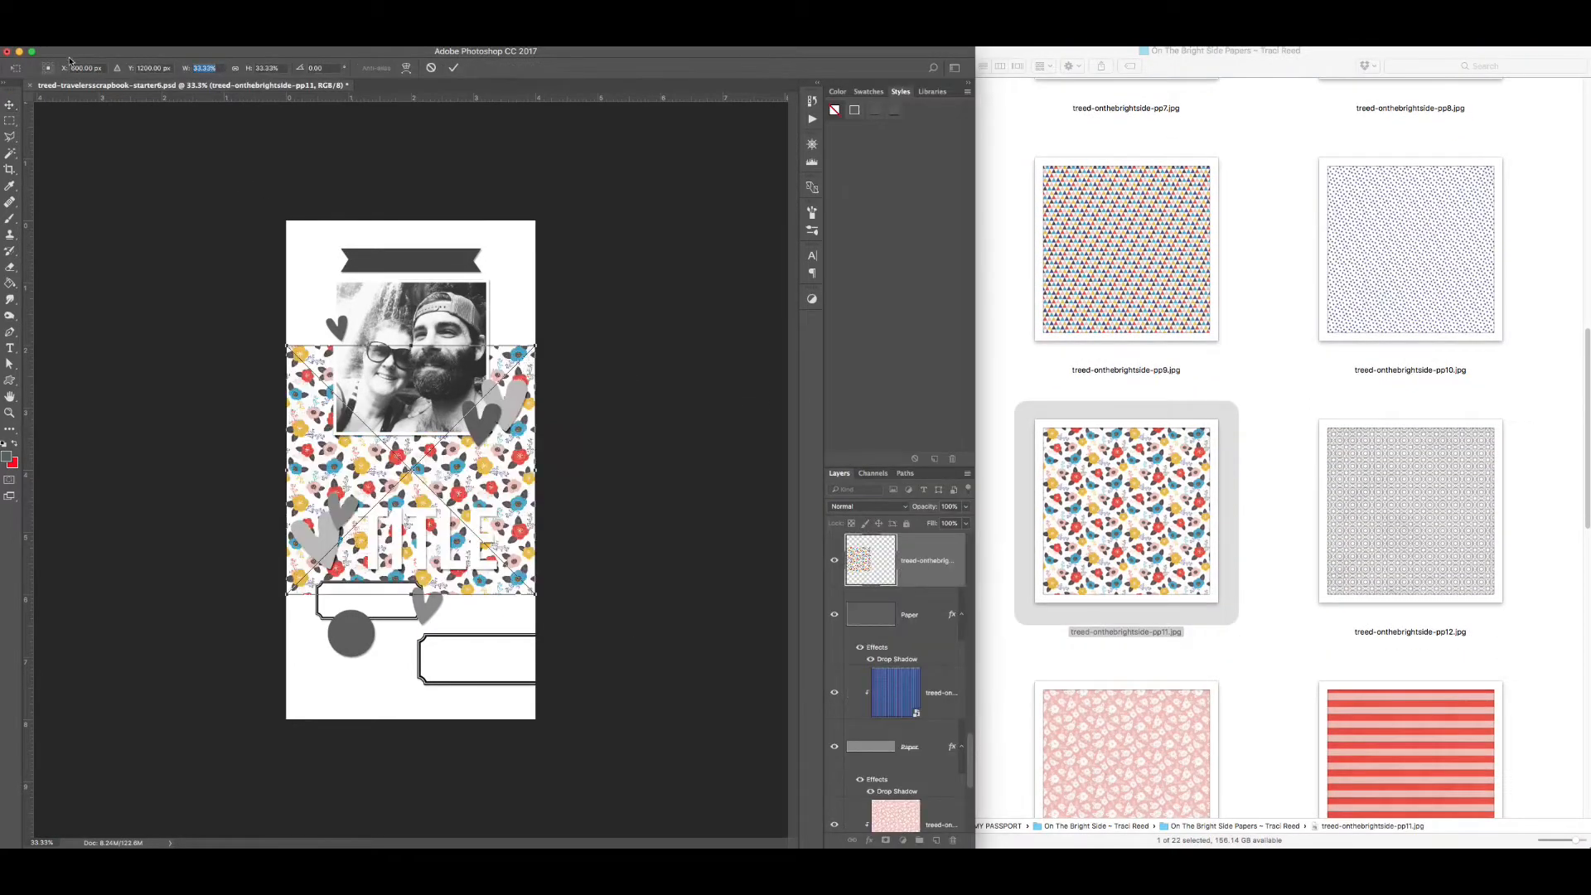
- Scale the floral paper to 75% and send it to the back as the page background
text(50)
key(Tab)
text(50)
text(75)
key(Tab)
text(75)
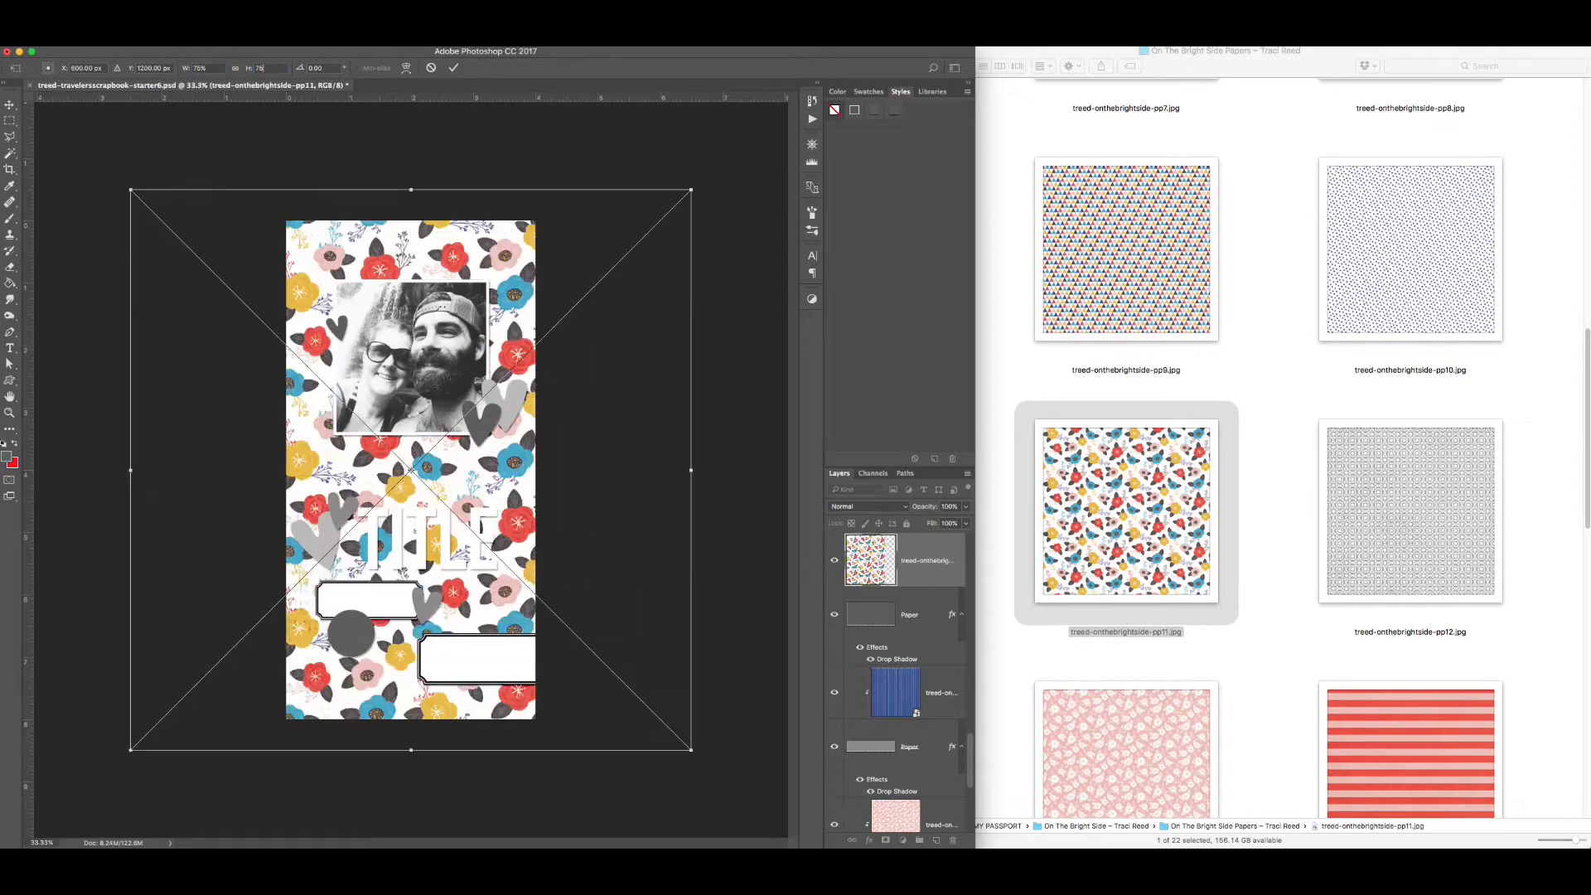
key(Return)
key(ctrl+shift+bracketleft)
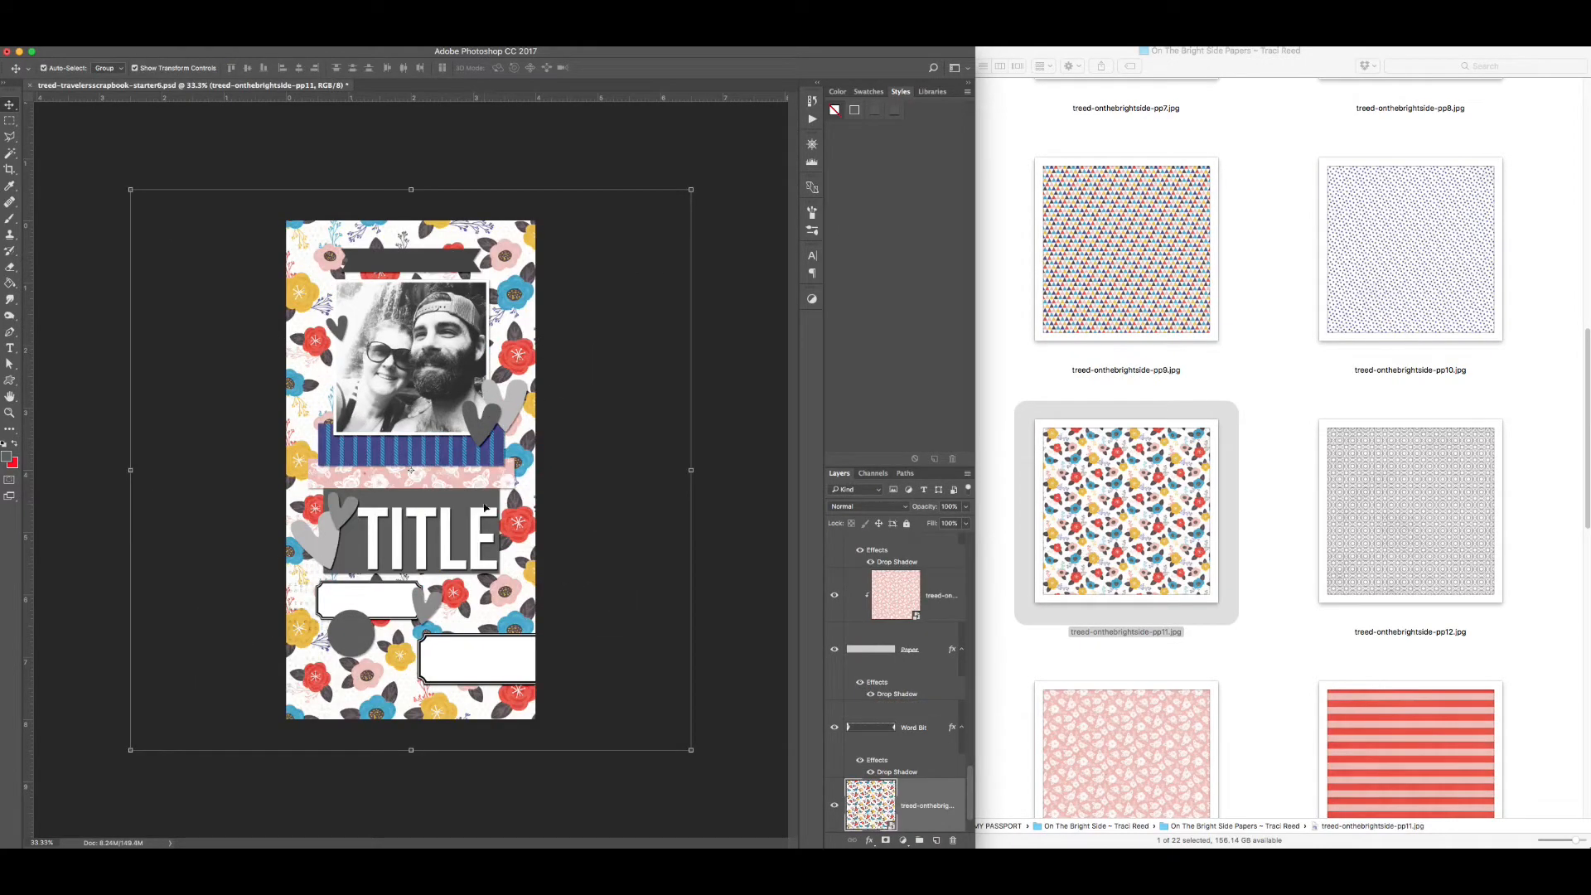
- Place the red striped pp14 paper at 50% scale and clip it to the block behind the title, keeping its stripes horizontal
drag(1410, 750, 531, 495)
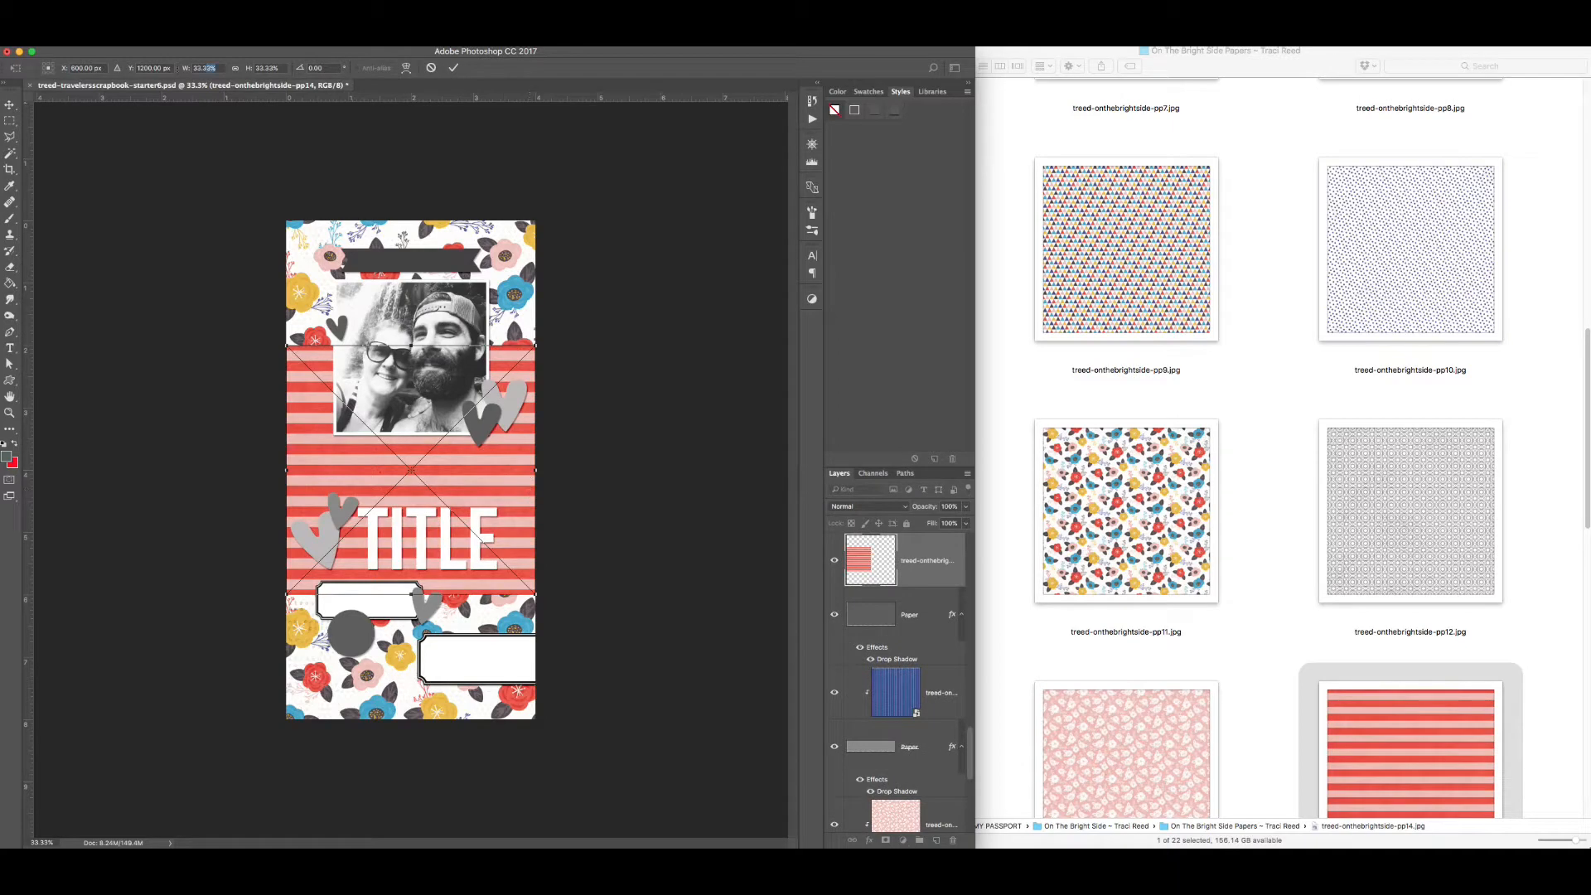
text(50)
text(50)
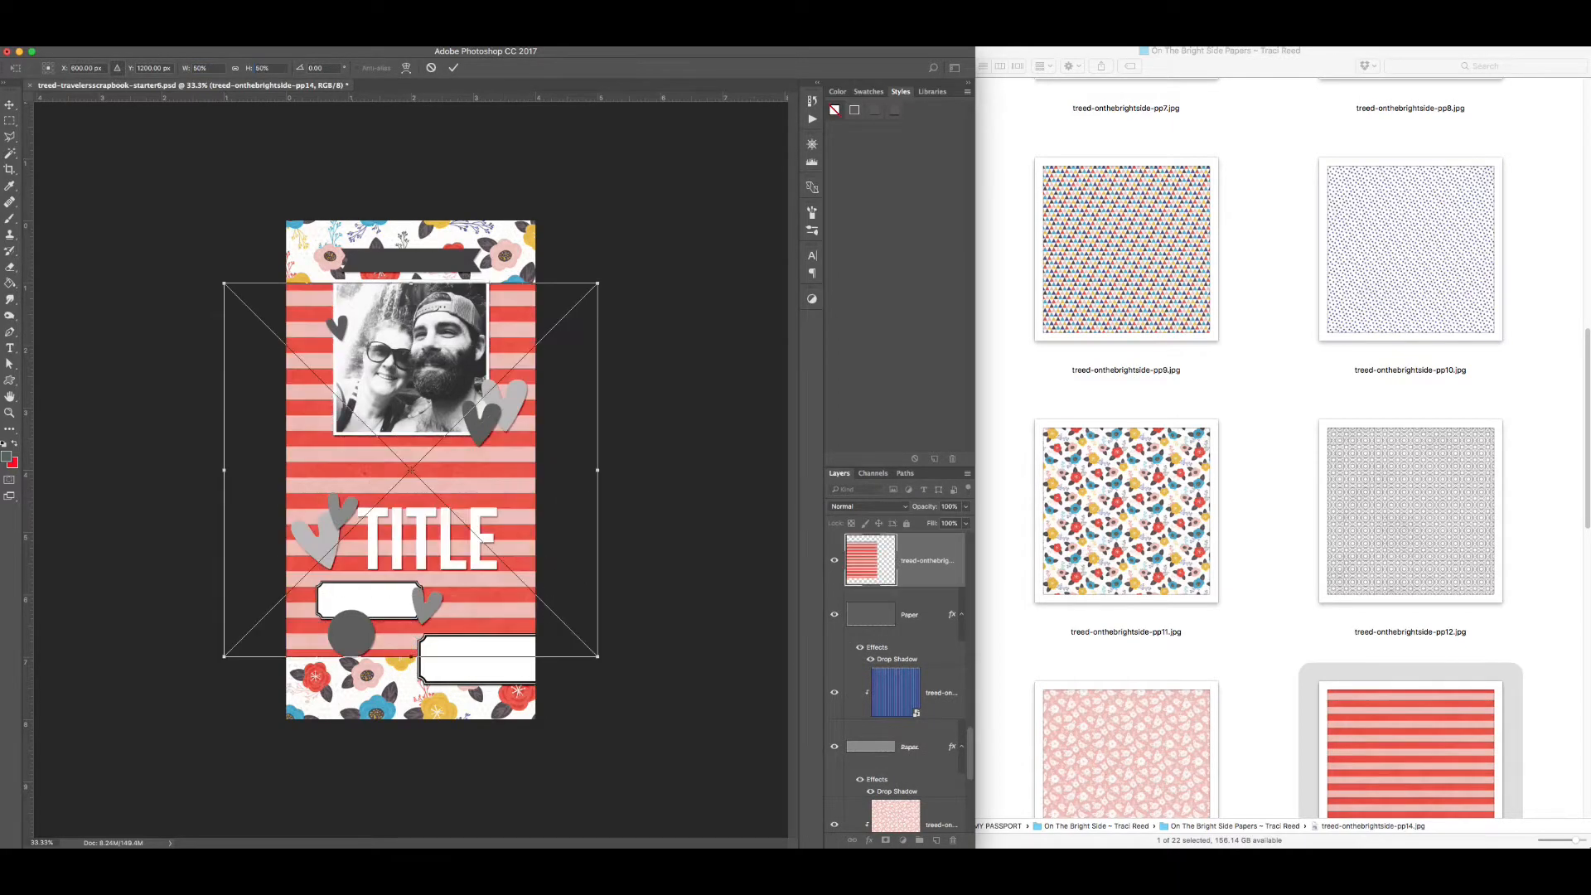
key(Return)
alt+click(916, 585)
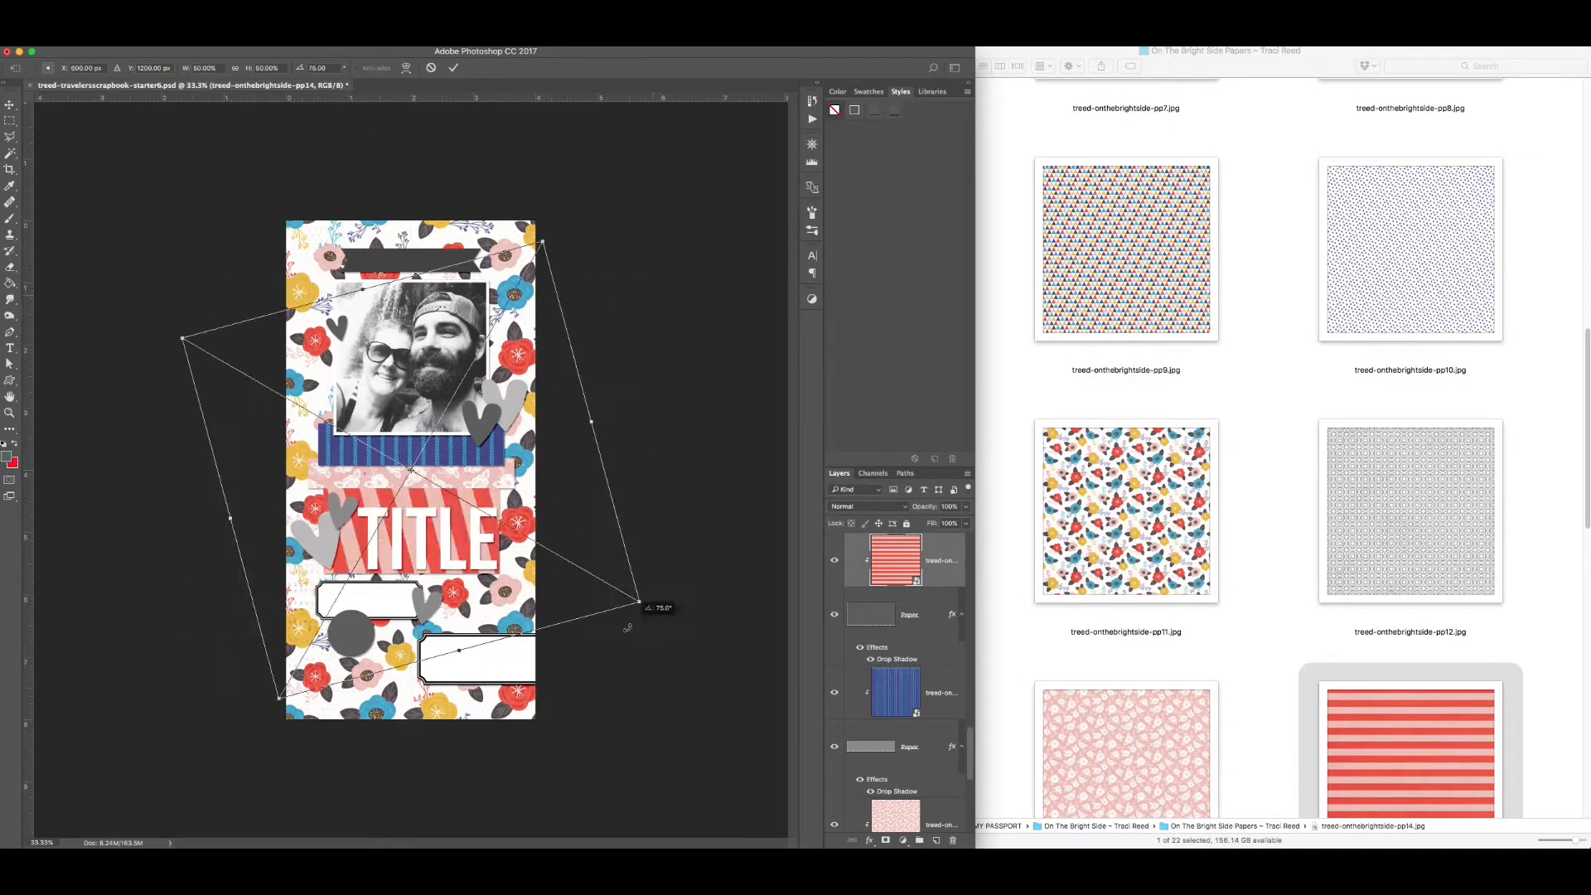
click(667, 490)
- Move the red striped paper and its title block together beneath the two paper strips in the layer stack
click(942, 568)
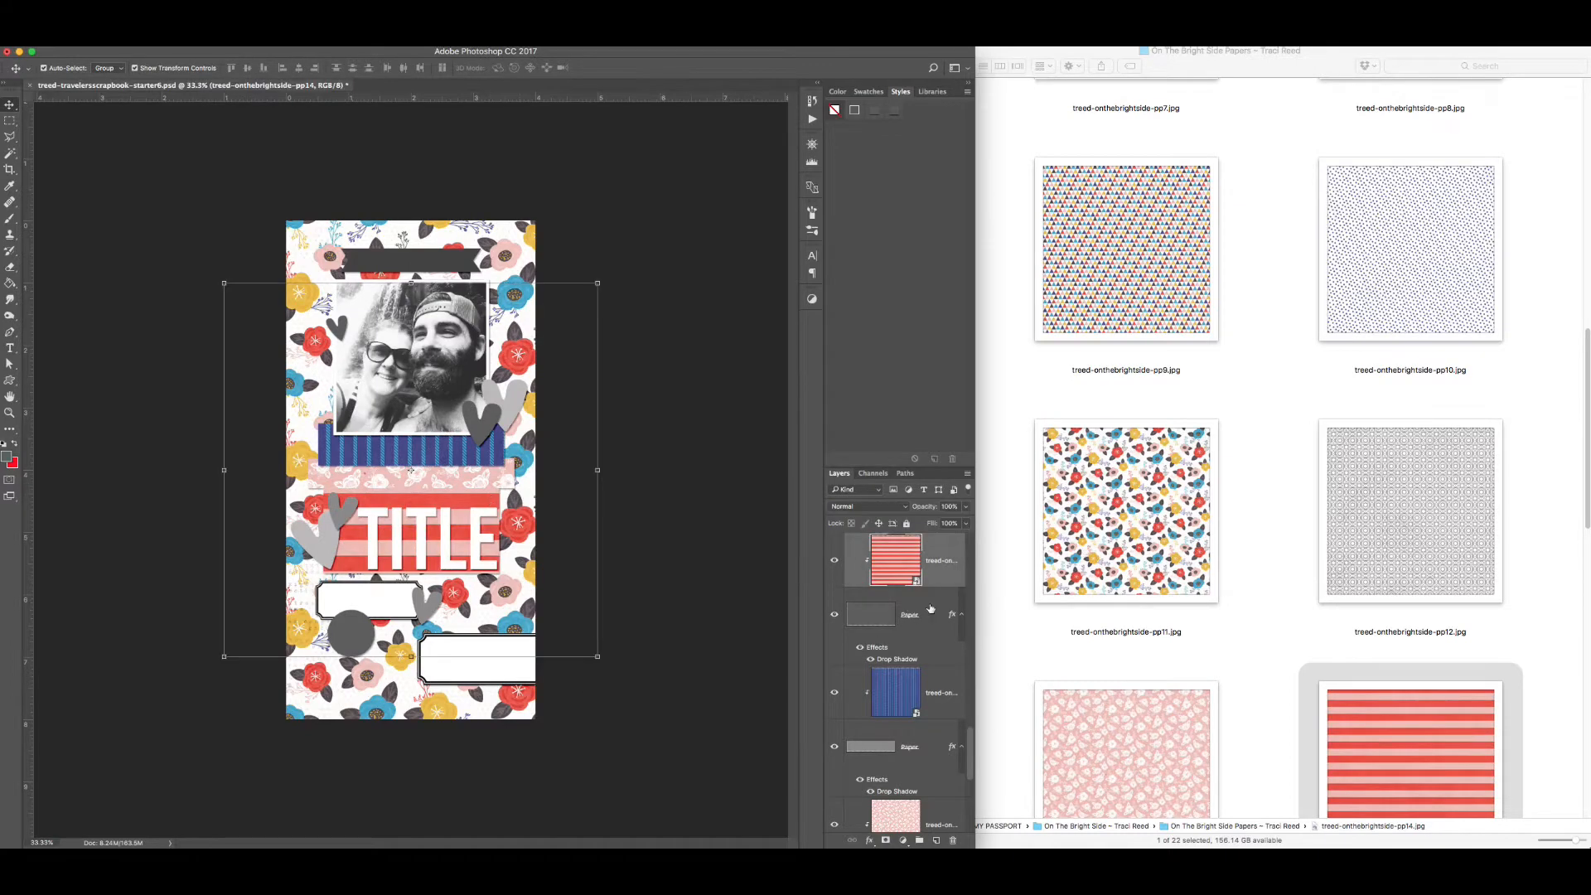
shift+click(930, 617)
drag(918, 654, 908, 799)
click(689, 558)
- Swap the two strip papers so the pink paper is clipped to the upper strip and the blue to the lower one
scroll(917, 606, up, 2)
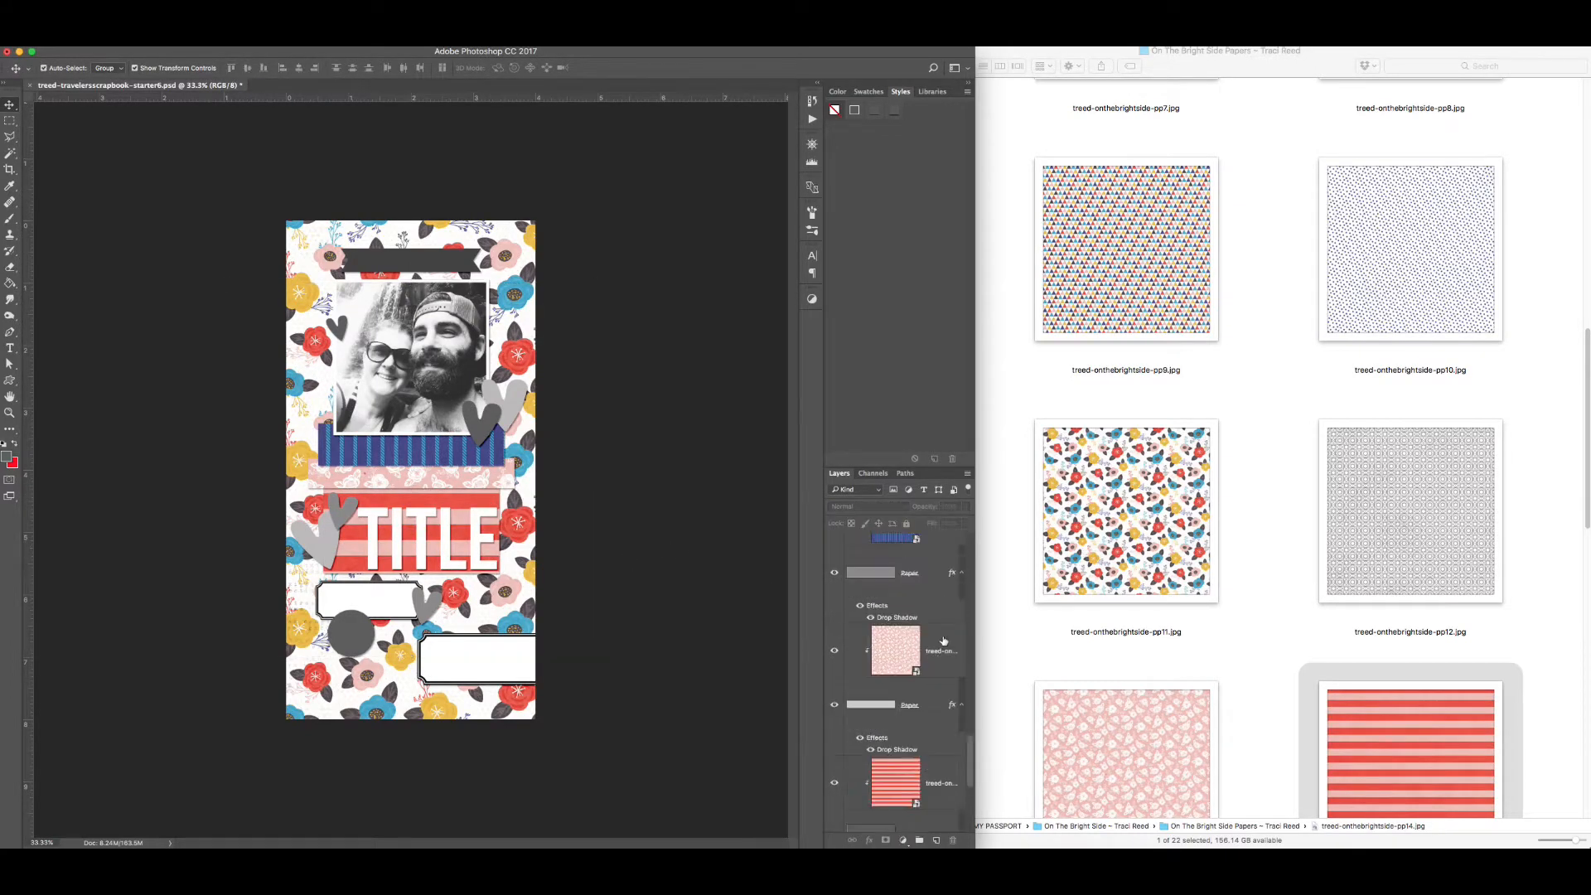
drag(941, 643, 942, 547)
drag(941, 539, 930, 679)
key(super+alt+g)
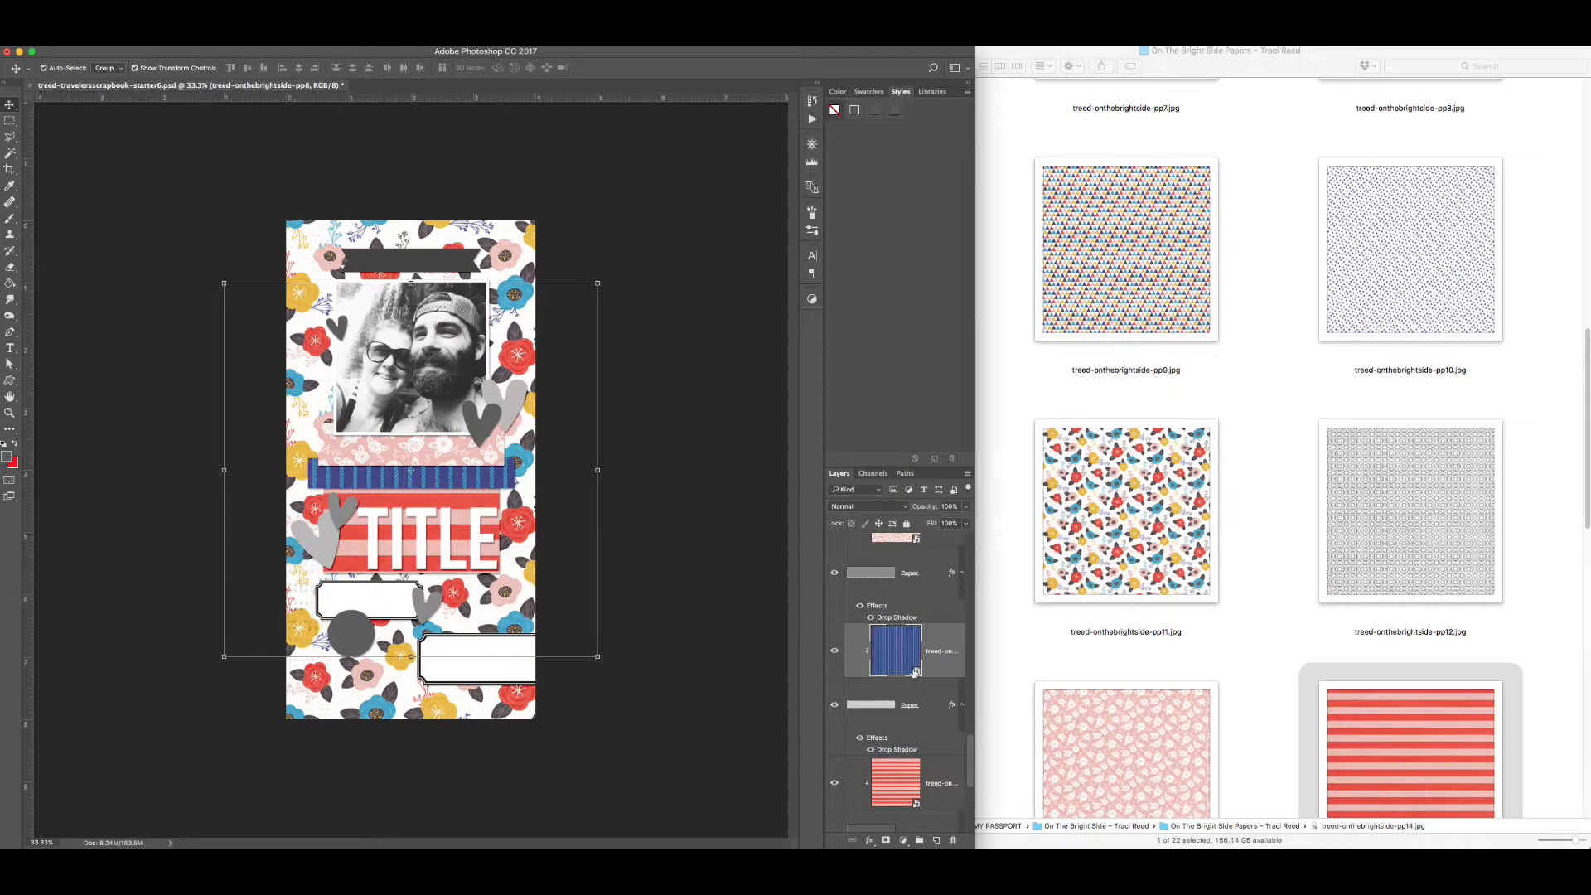
- Replace the blue paper on the lower strip with the plaid pp6 paper, clipped to that strip
scroll(1250, 522, up, 5)
drag(1410, 256, 652, 448)
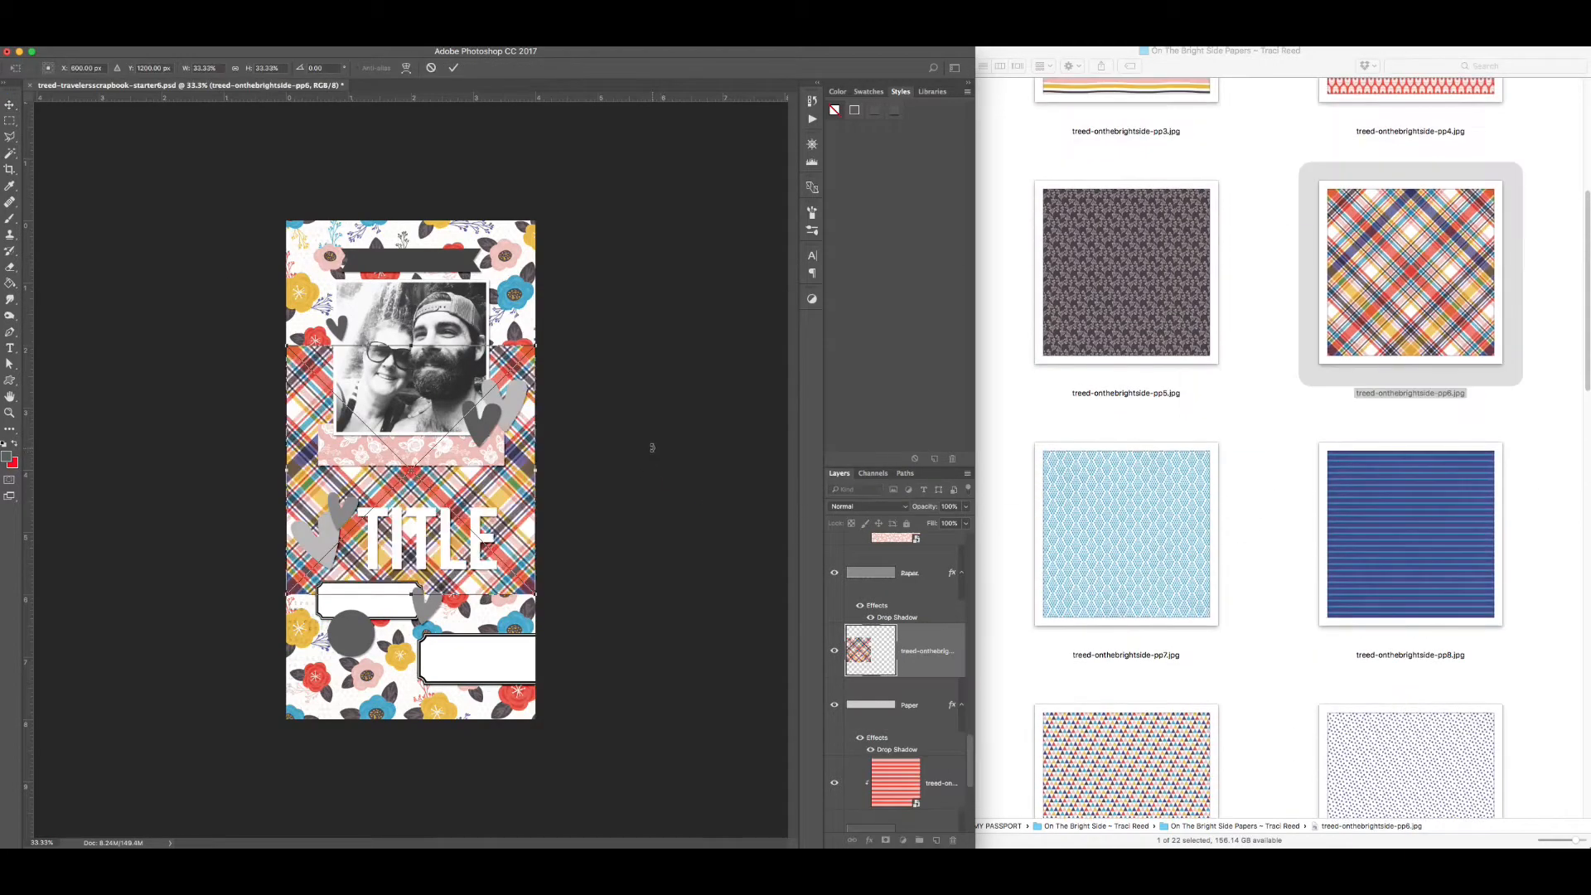
key(Return)
key(super+alt+g)
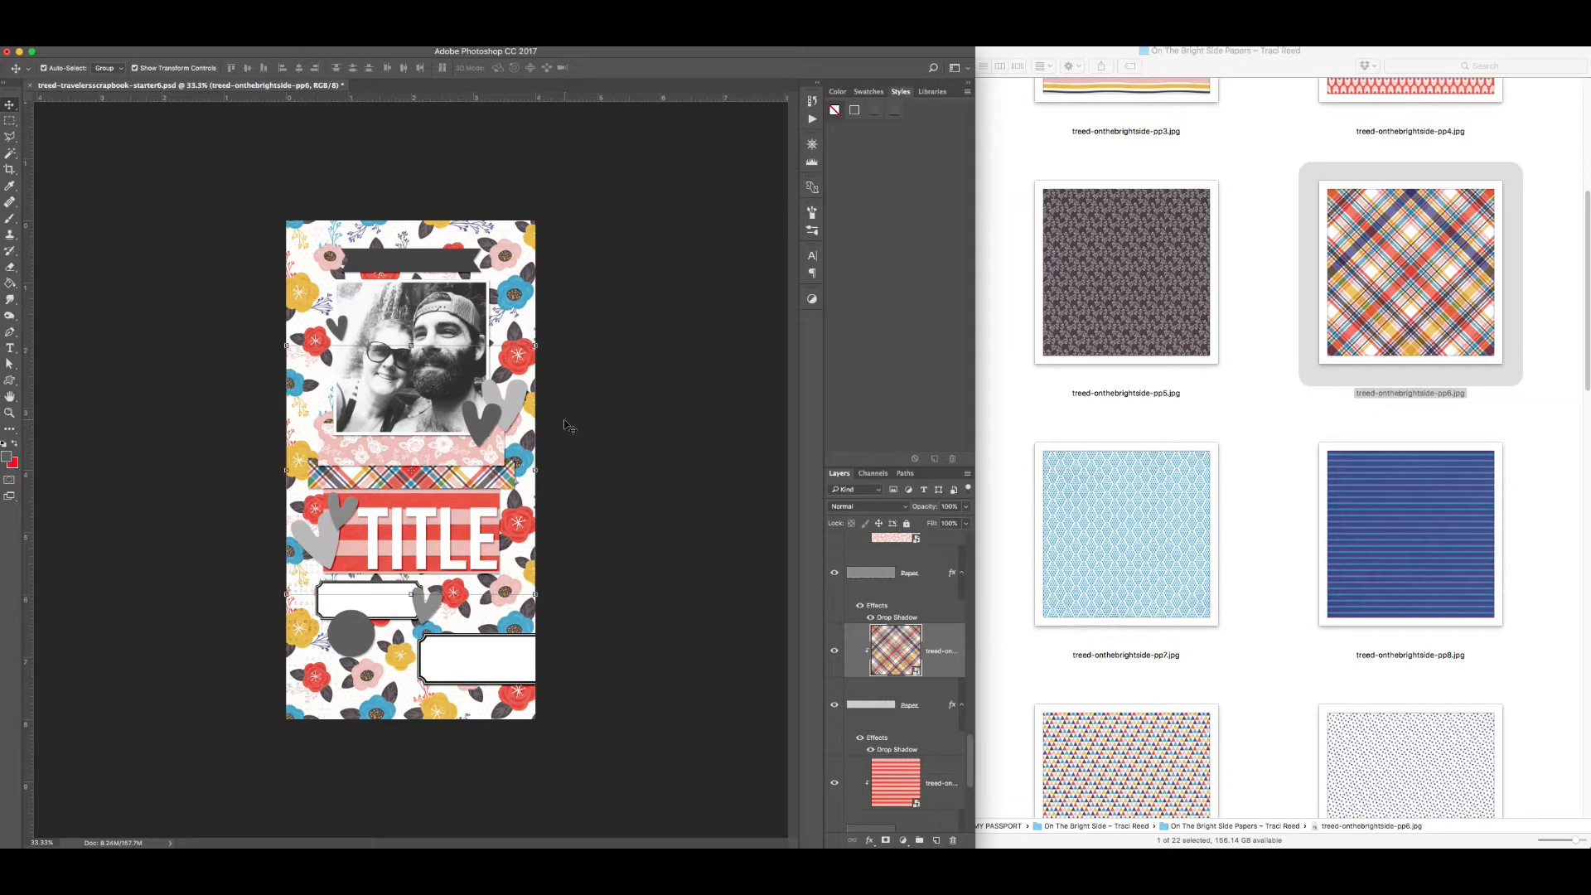
- Enlarge the plaid paper to the full page height and move it to the back, directly above the floral paper
key(super+t)
drag(540, 346, 728, 285)
key(Return)
key(super+shift+bracketleft)
key(super+bracketright)
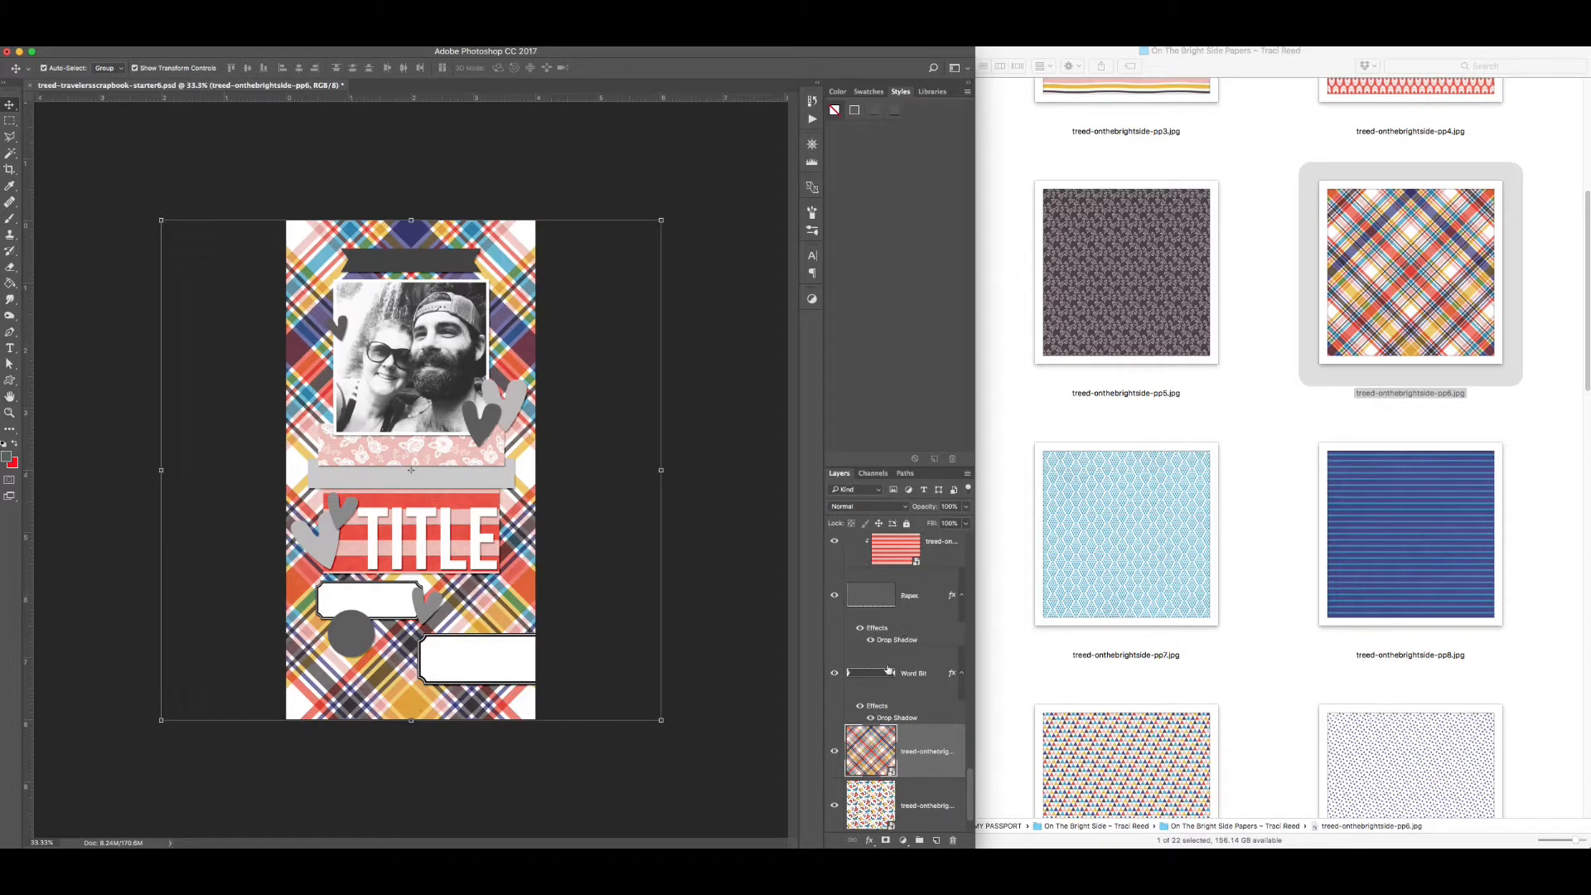
- Clip the floral paper to the title block and the red striped paper to the gray strip, rotating the stripes 90°
scroll(903, 723, up, 10)
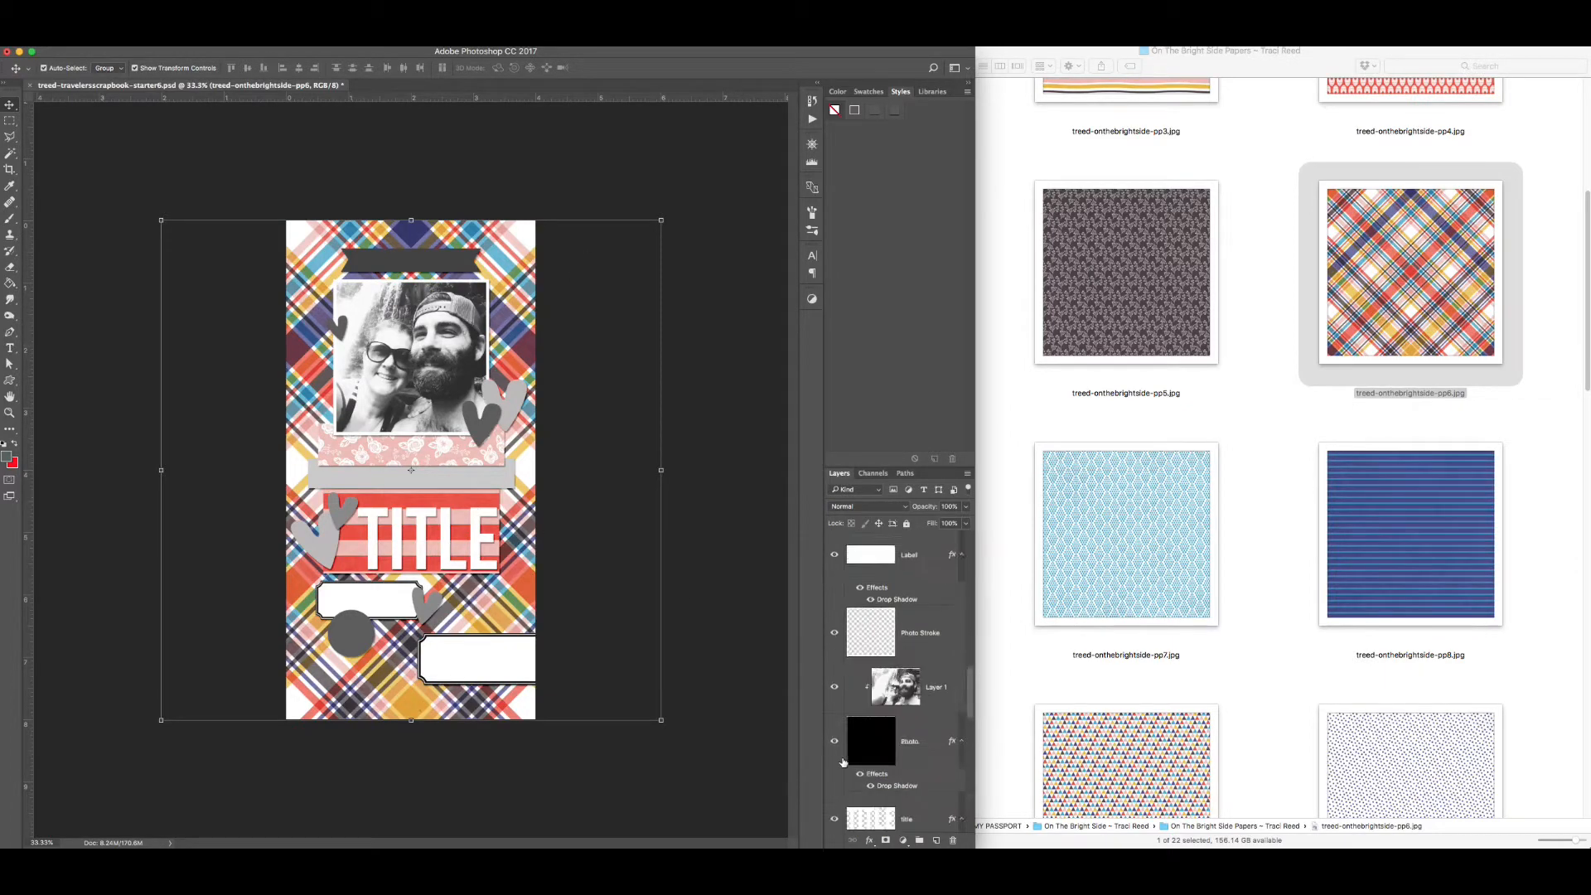
scroll(844, 762, up, 5)
click(447, 477)
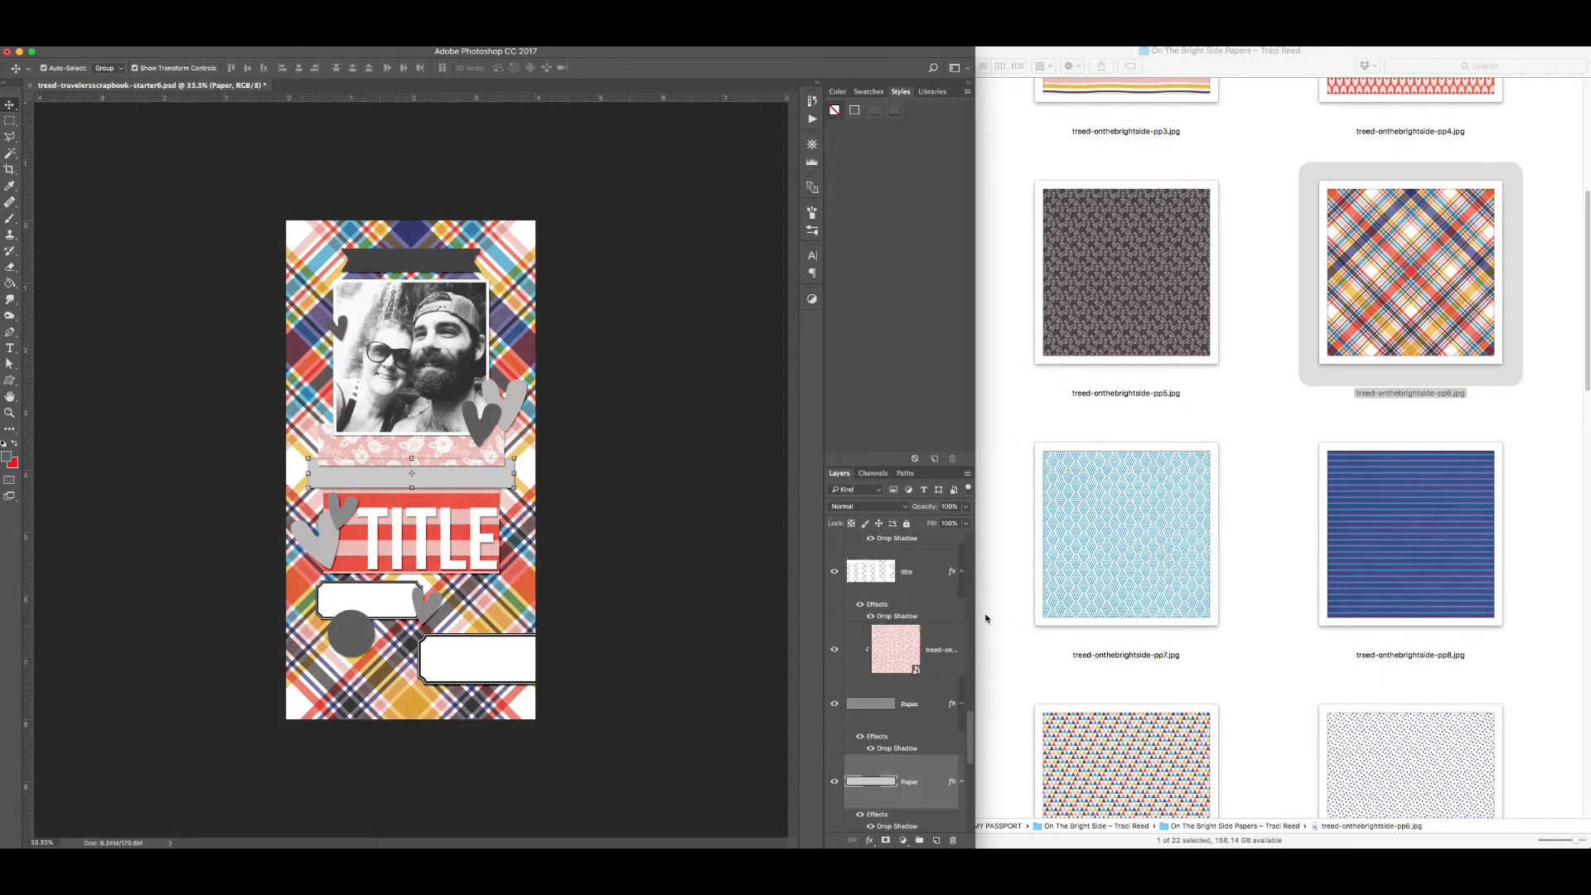
scroll(928, 730, down, 10)
drag(927, 782, 930, 616)
key(alt+super+g)
drag(602, 287, 563, 654)
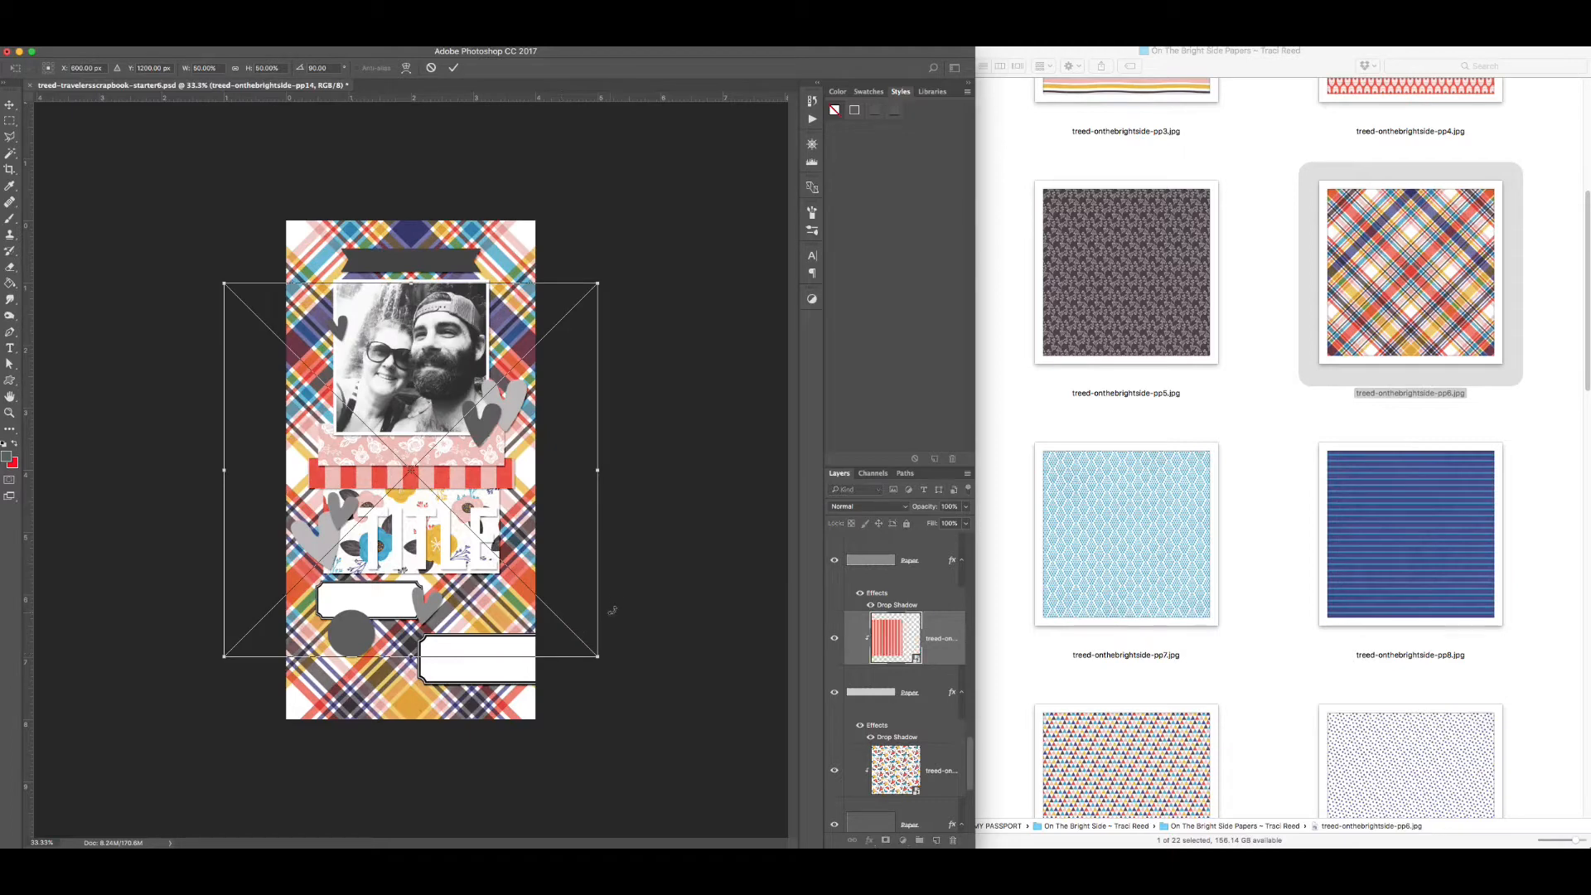
key(Return)
- Switch to Finder, open the On The Bright Side Ellies folder, and enlarge its thumbnails
click(1251, 371)
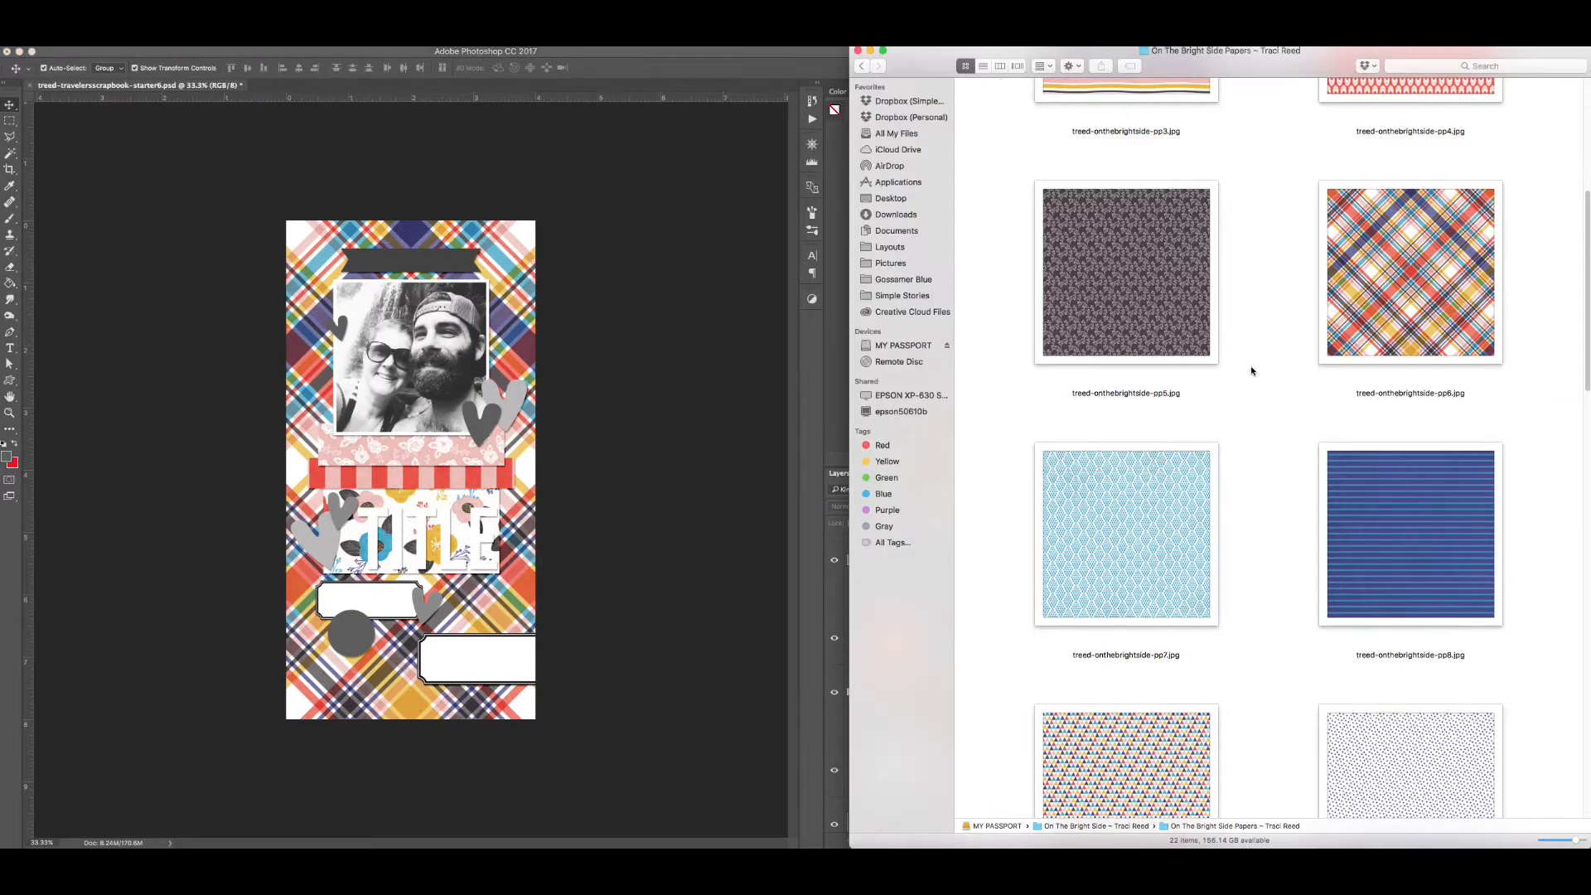
click(859, 68)
double_click(1208, 114)
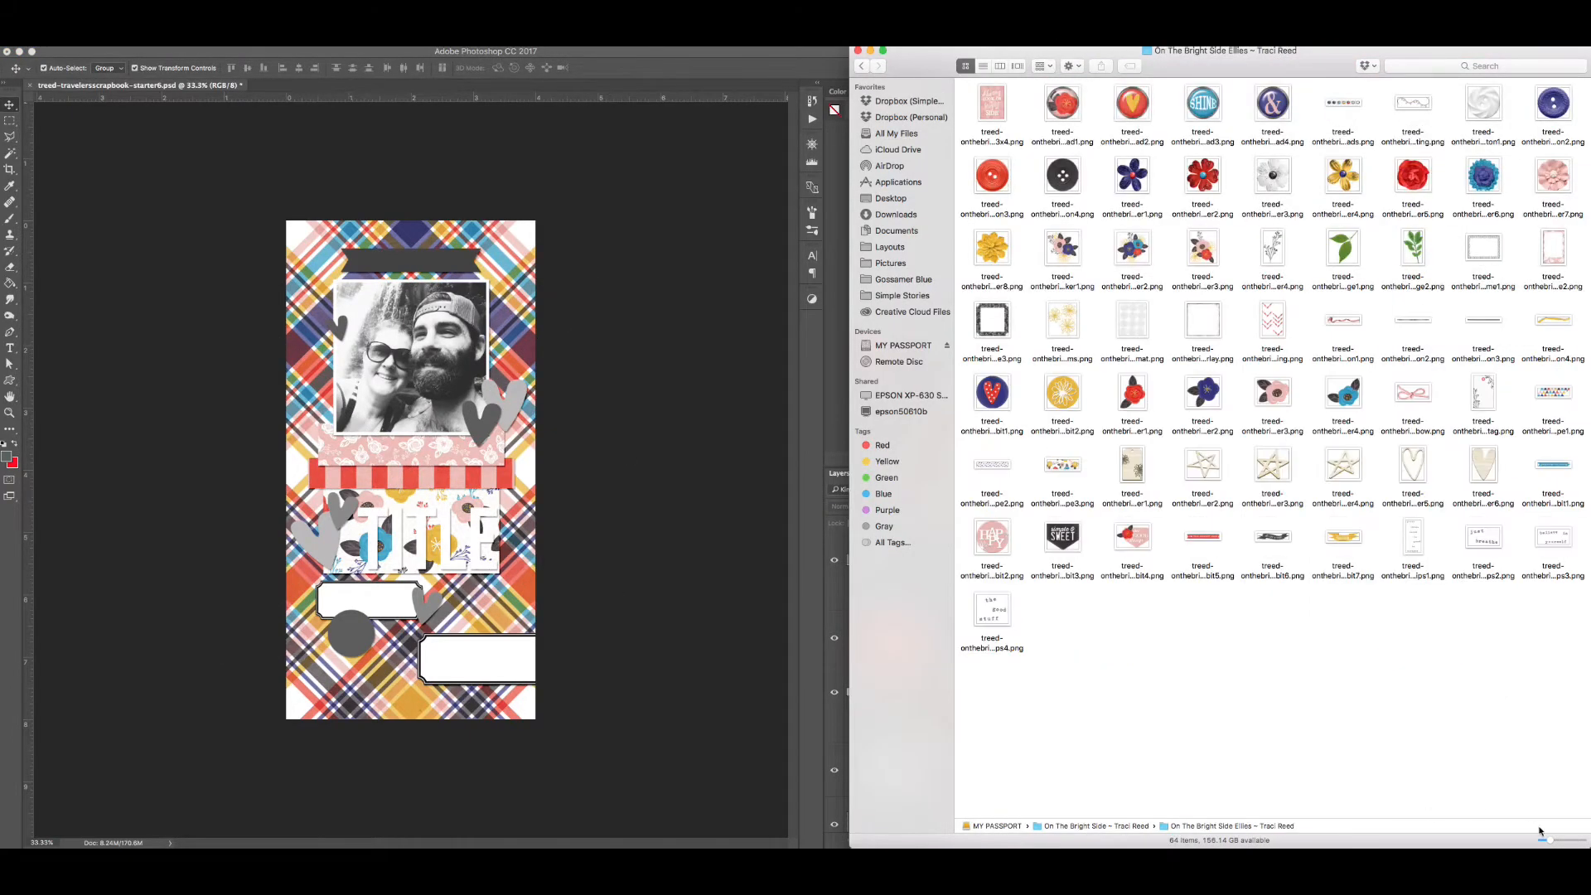
drag(1545, 838, 1559, 838)
scroll(1270, 618, down, 5)
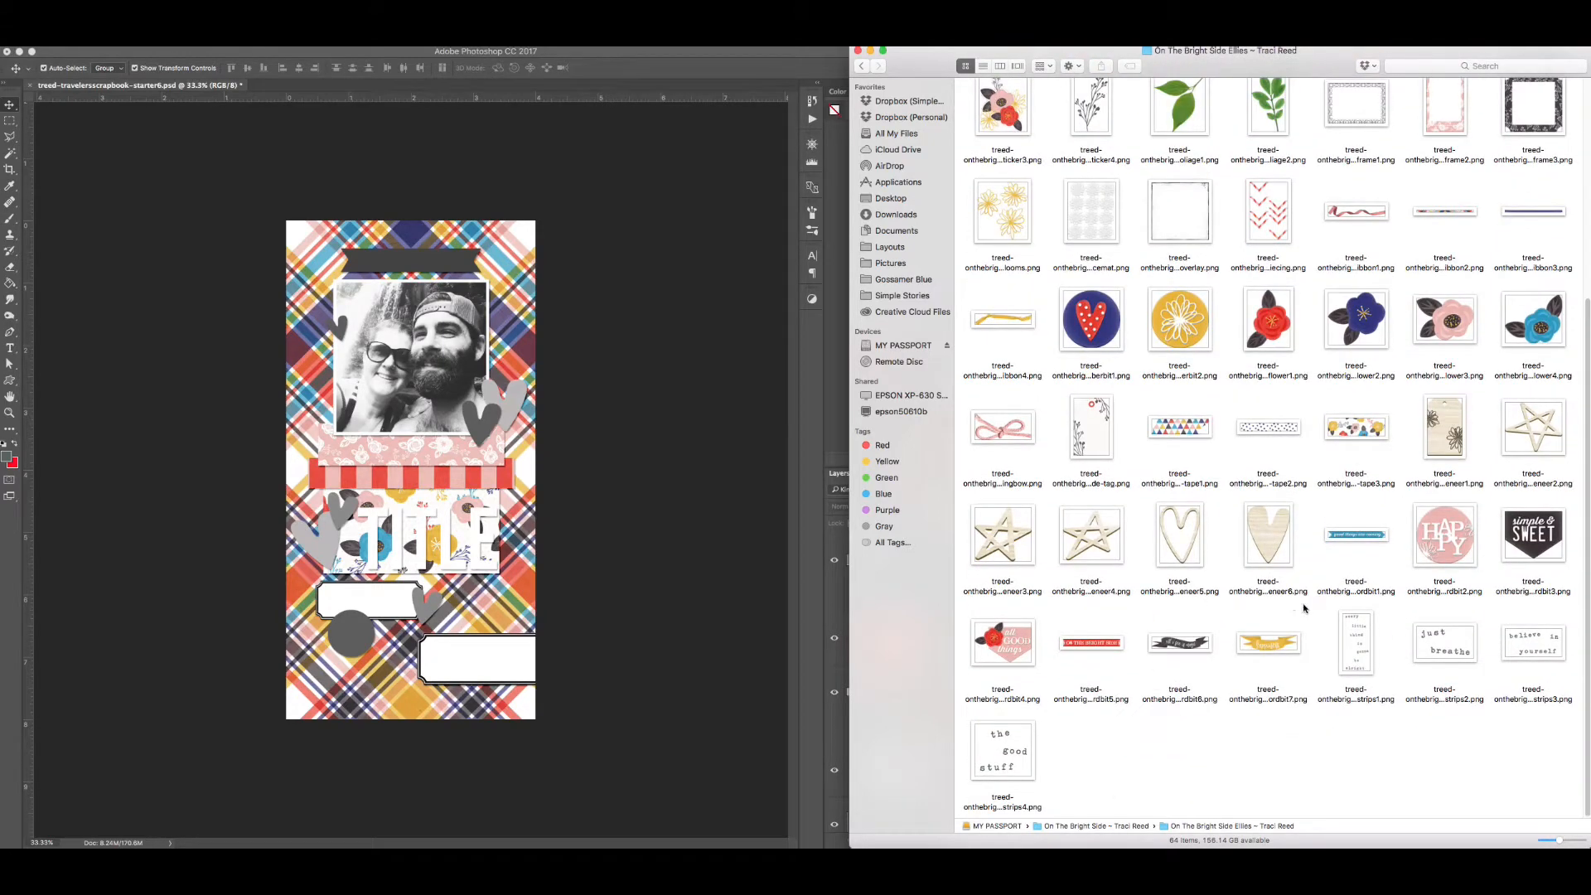
- Preview two word banners, place the "all i see is magic" one (wordbit6) across the photo's top edge, and give it a drop shadow
click(1260, 643)
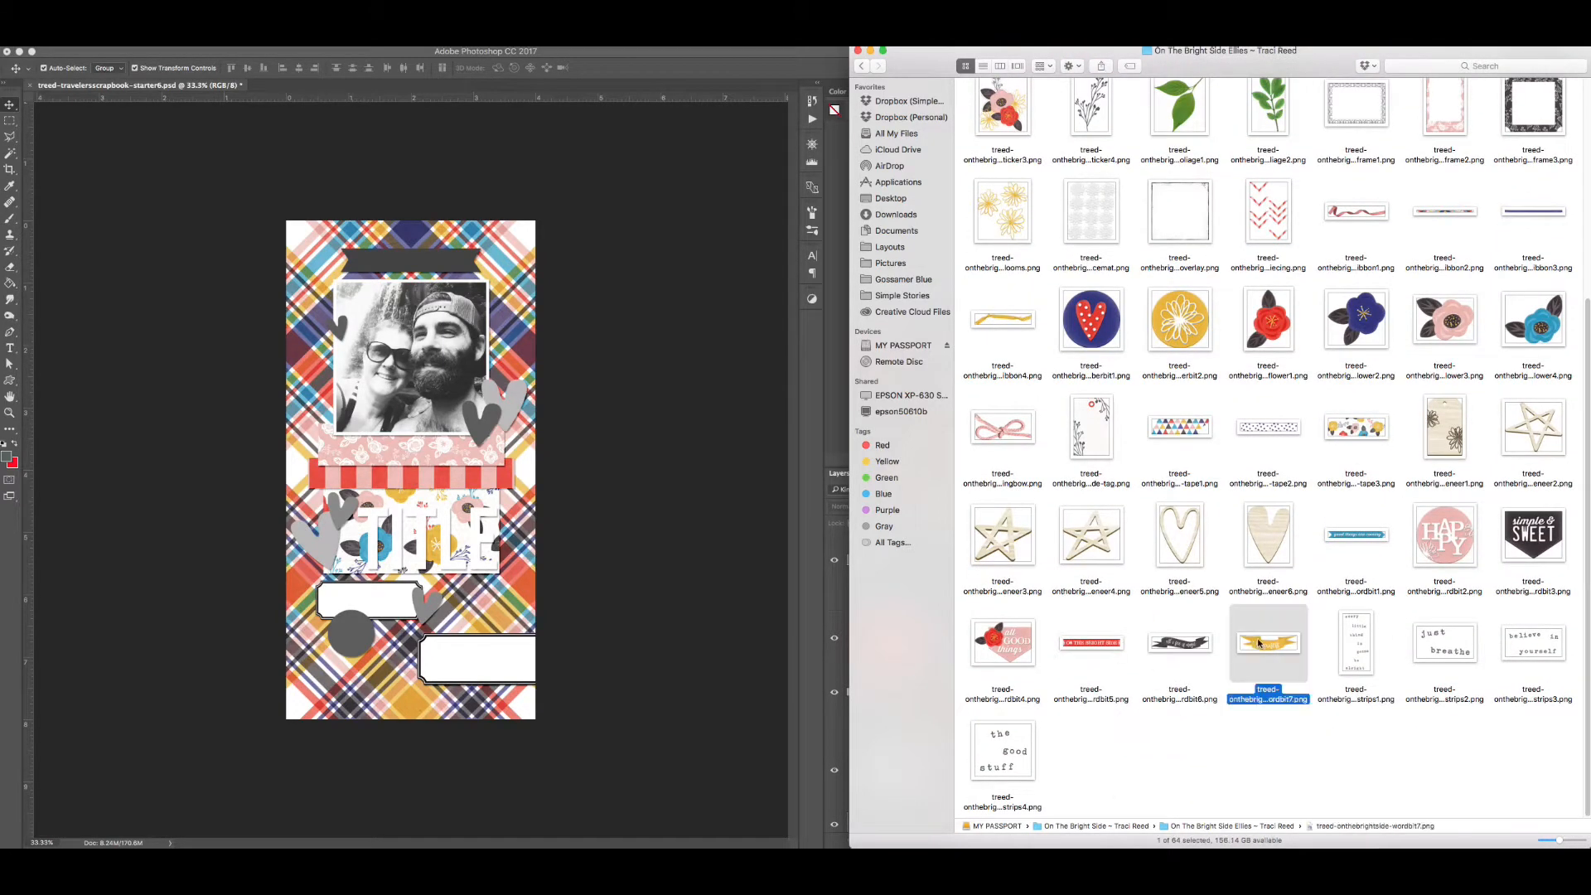
key(space)
click(1163, 653)
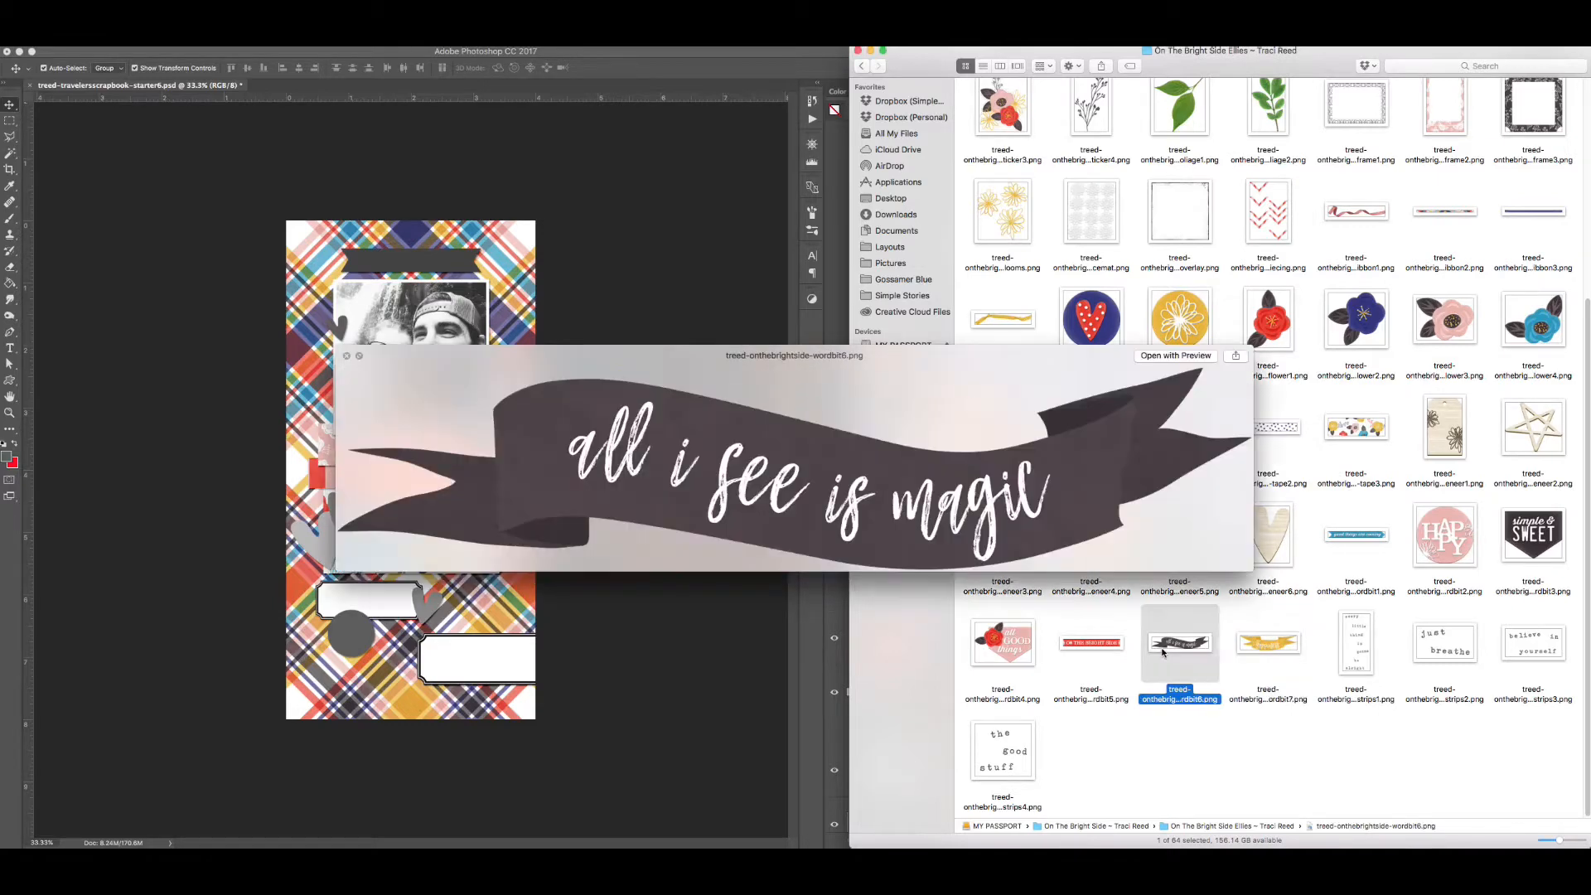
key(space)
drag(1201, 651, 468, 266)
key(Return)
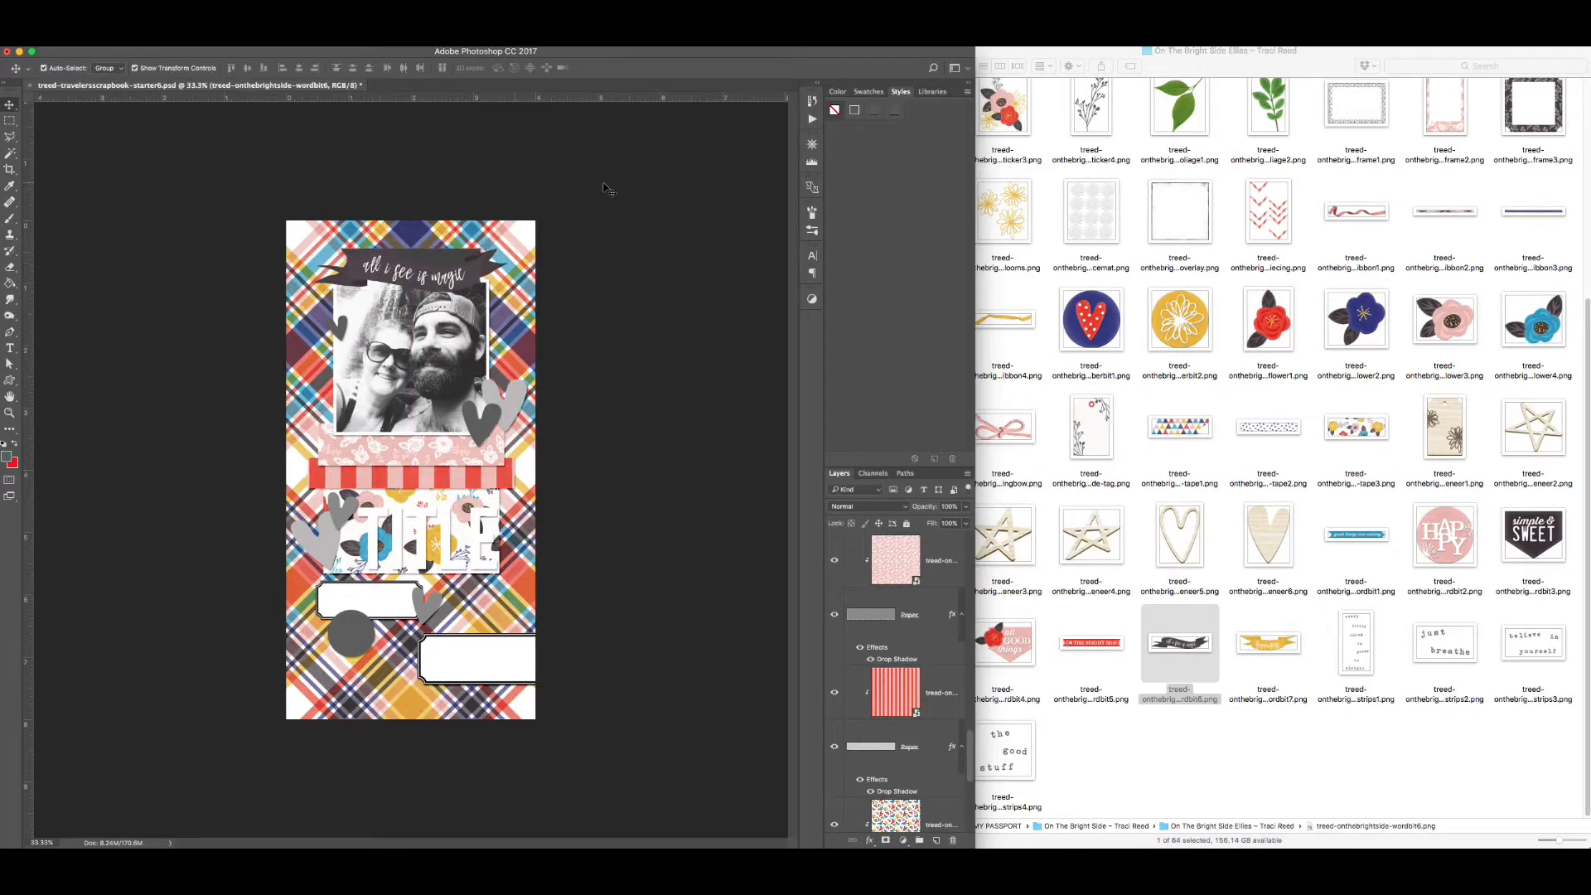
drag(954, 617, 953, 561)
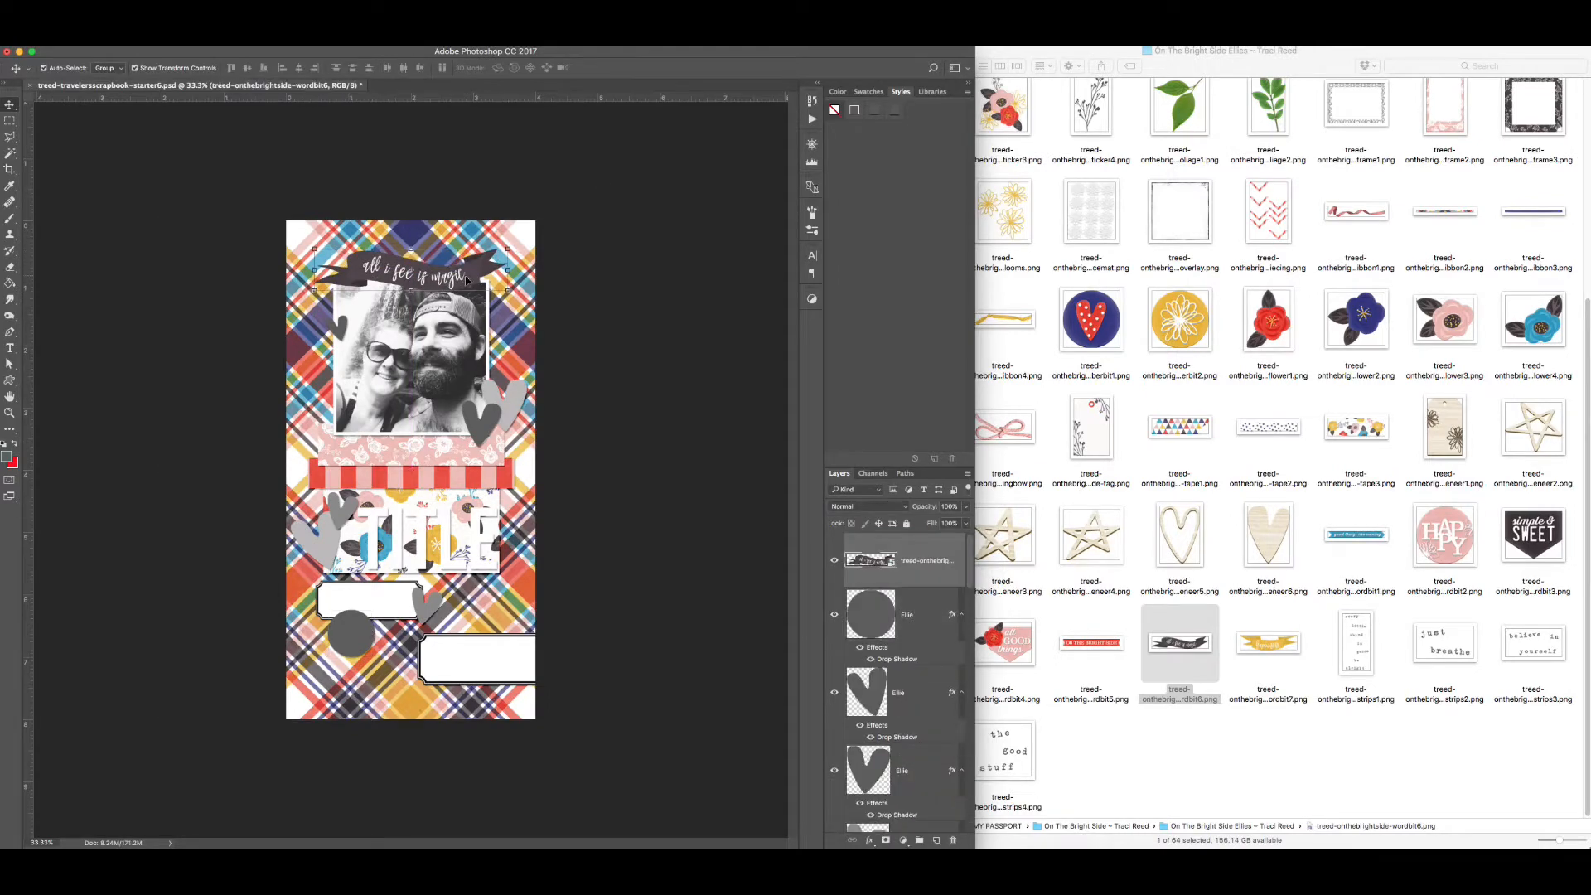
click(717, 203)
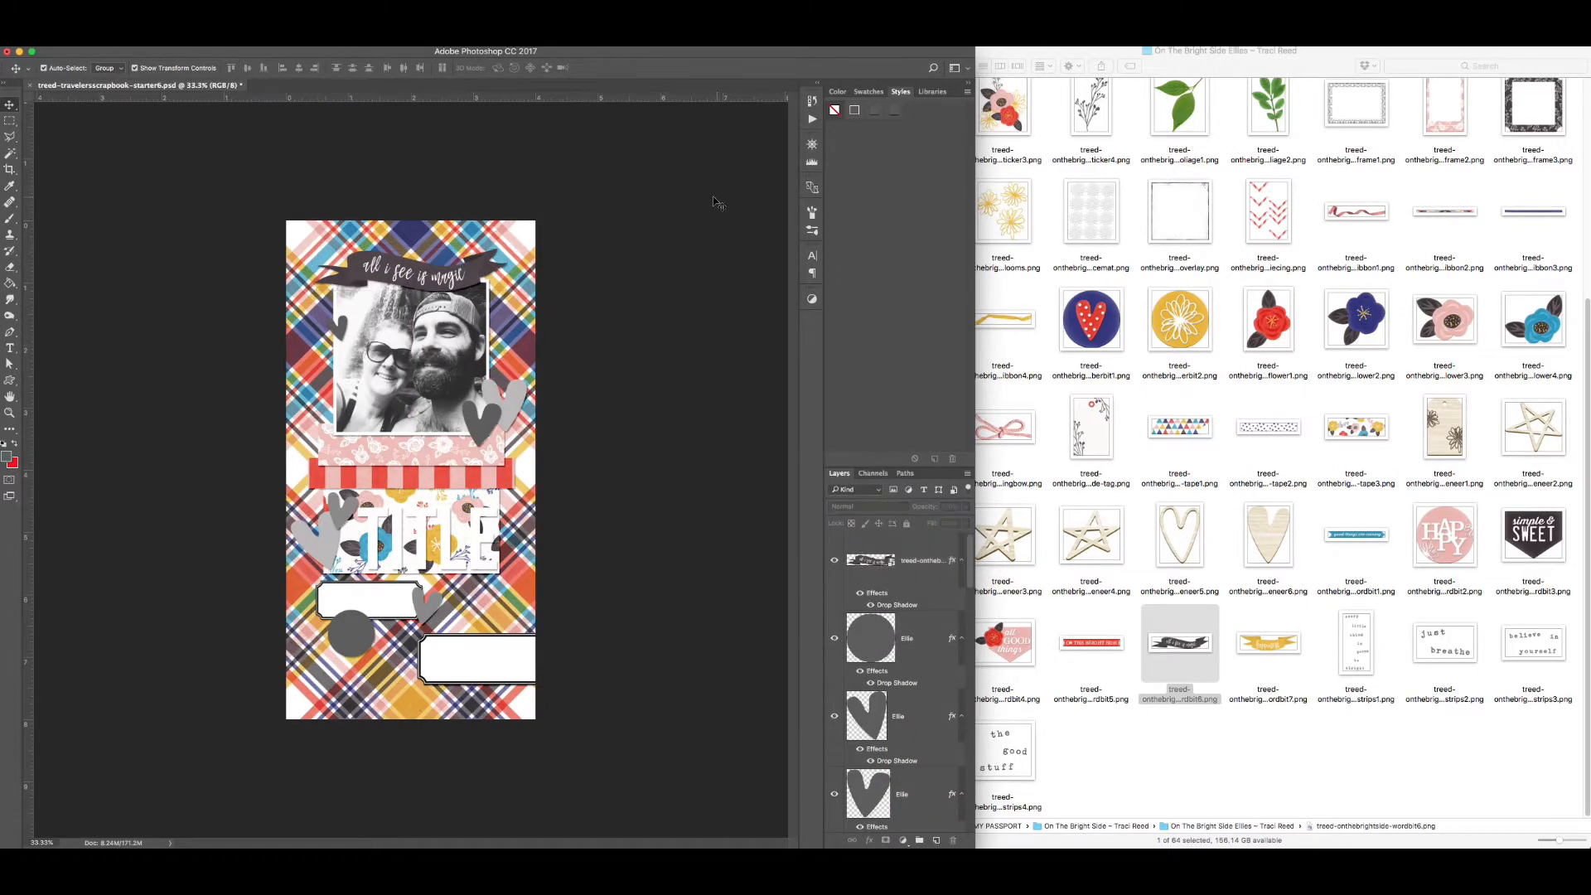
- Replace the gray circle with the pink HAPPY circle (wordbit2), about 0.8 in wide and with a drop shadow
click(1054, 579)
scroll(1061, 587, up, 8)
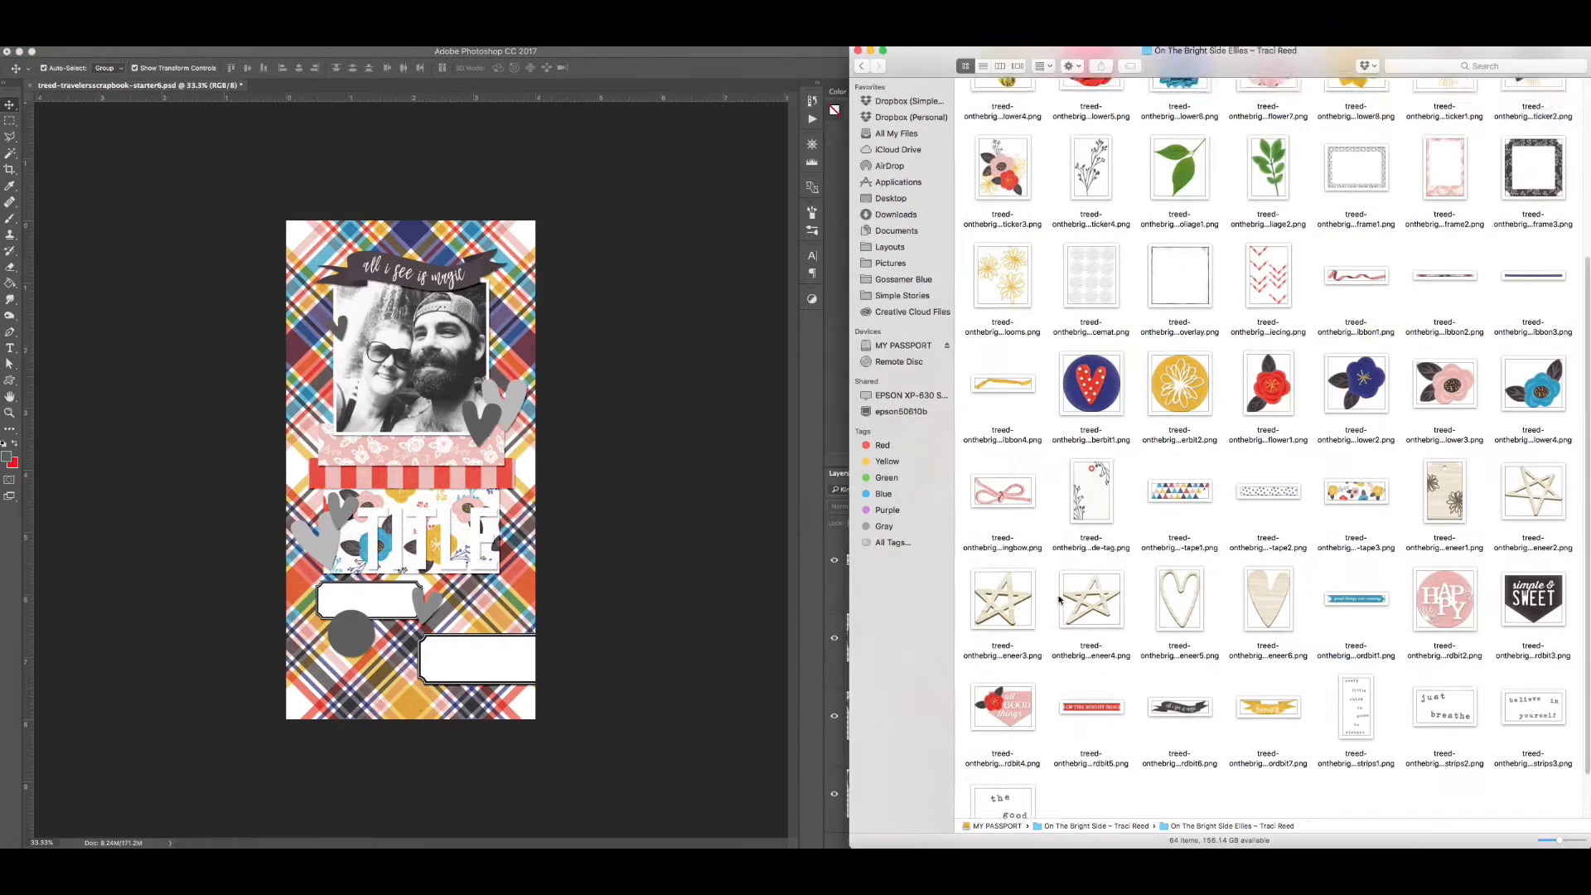
scroll(1064, 587, down, 4)
scroll(1066, 585, down, 3)
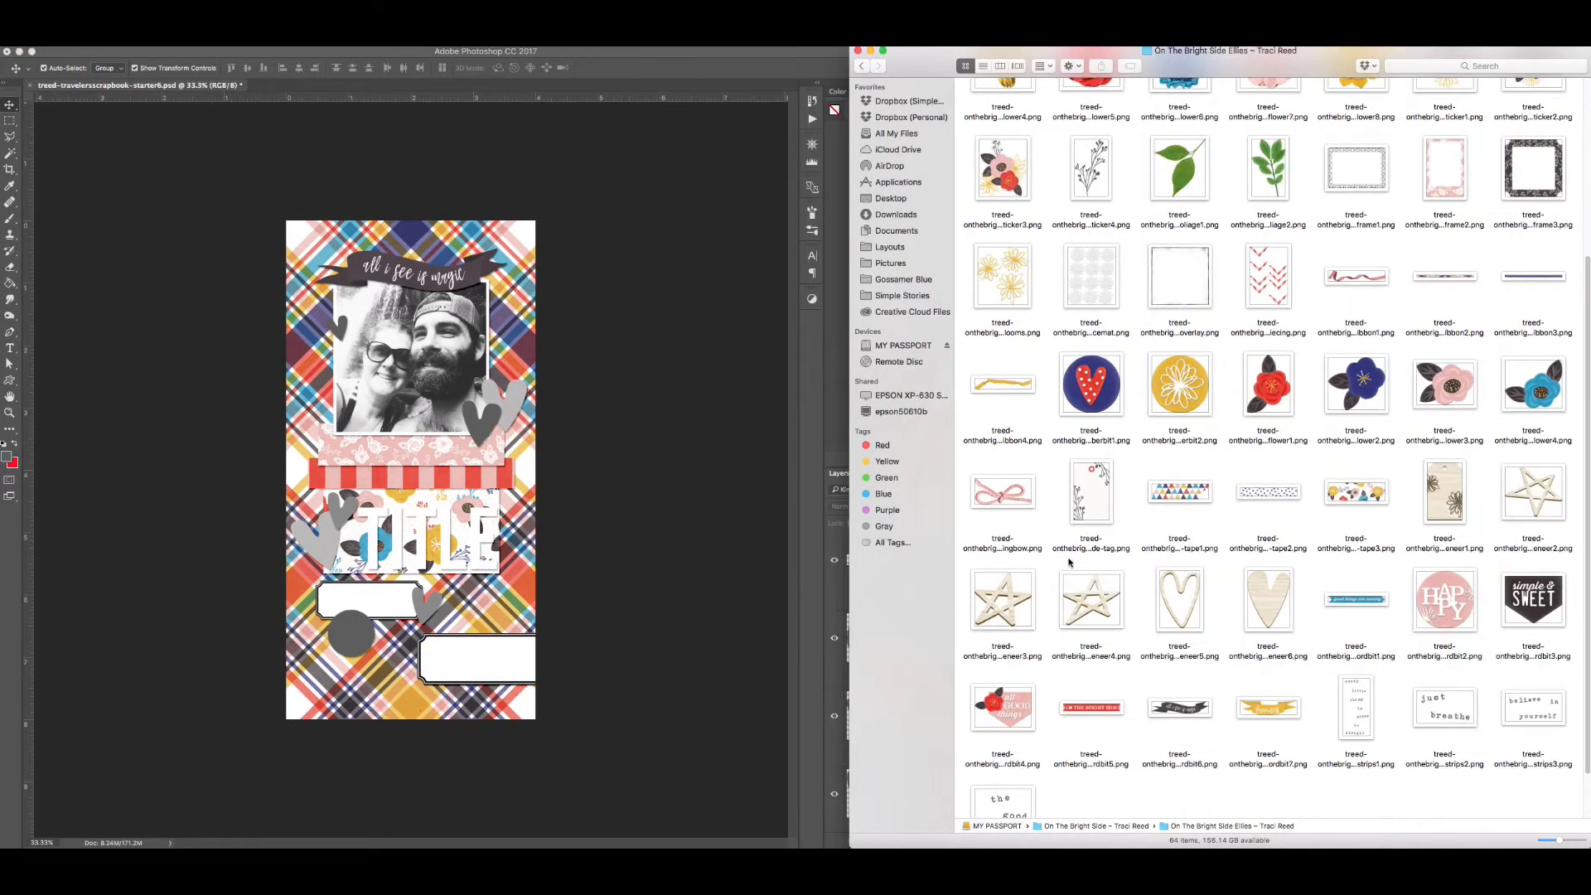
scroll(1225, 489, down, 1)
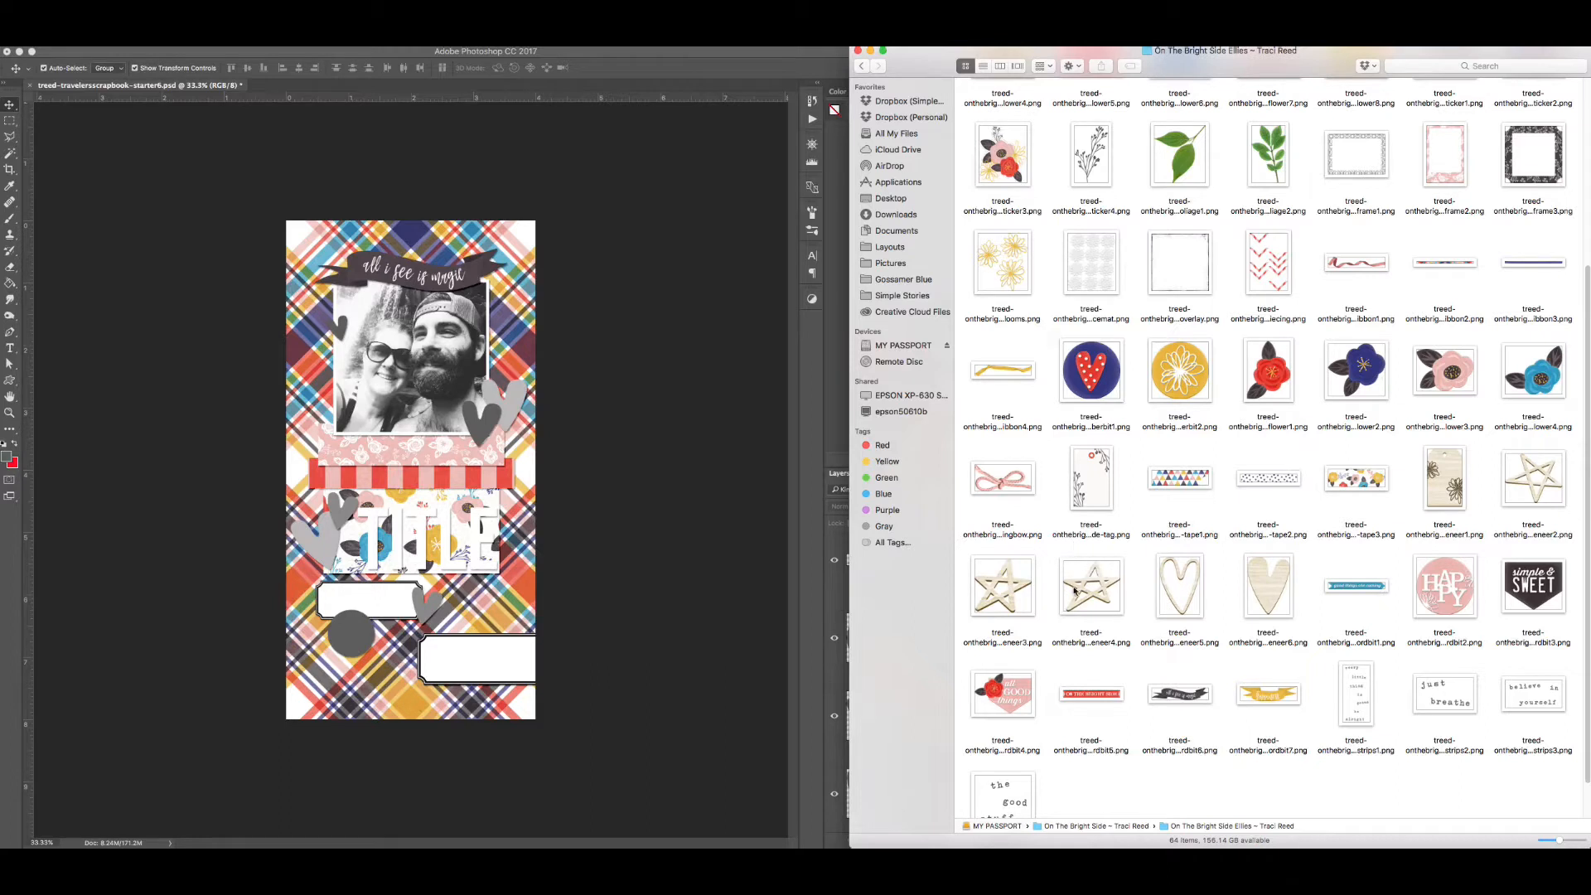
drag(1445, 586, 357, 651)
drag(390, 595, 376, 615)
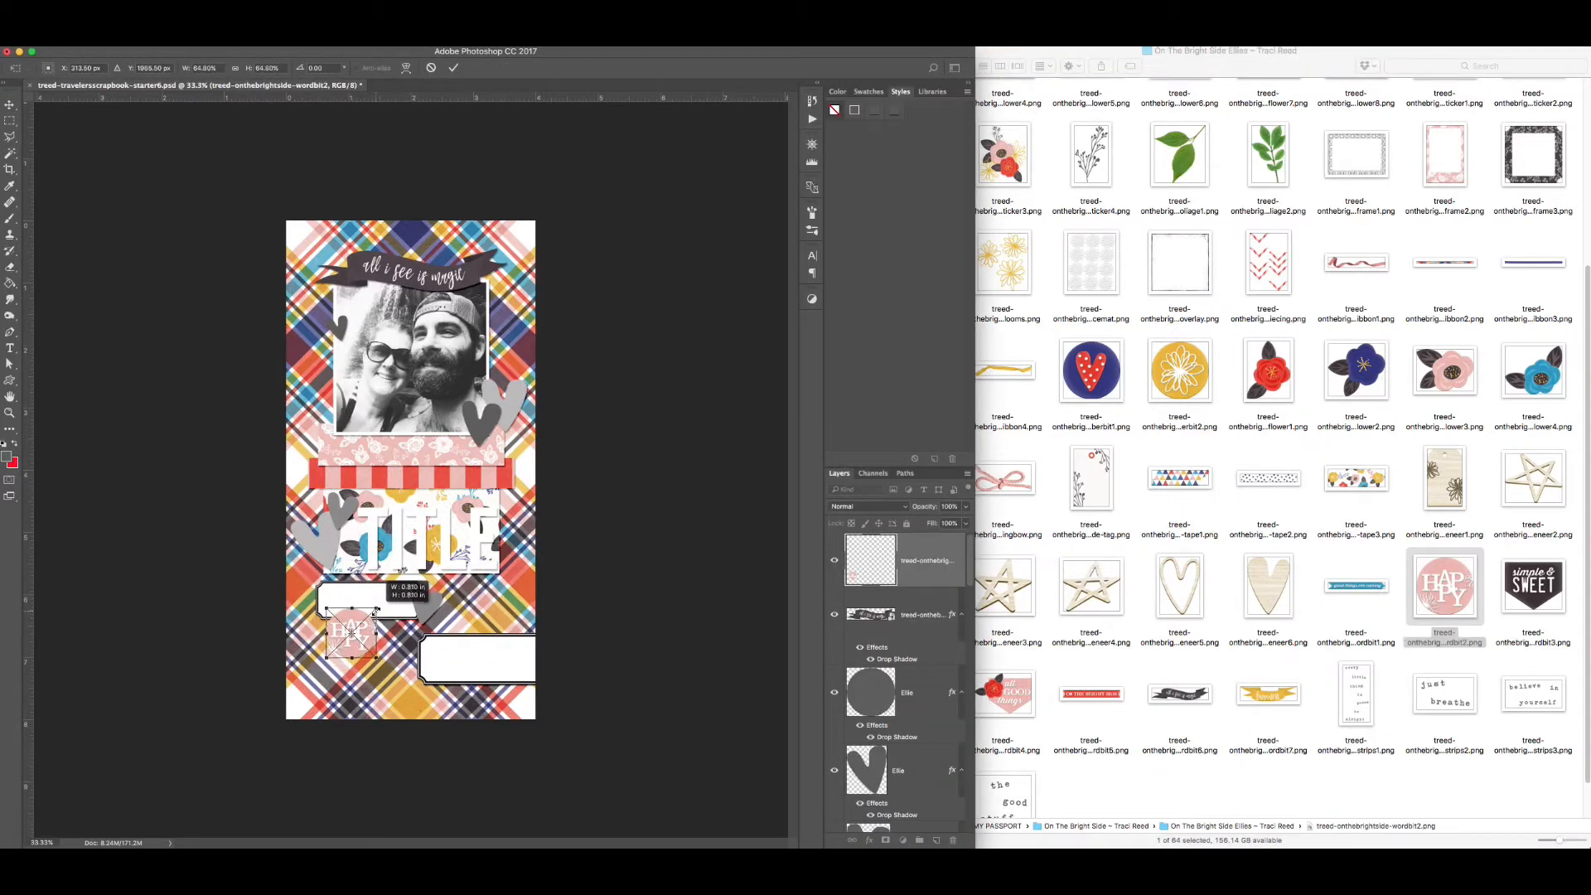
key(Return)
click(878, 111)
click(913, 706)
key(Delete)
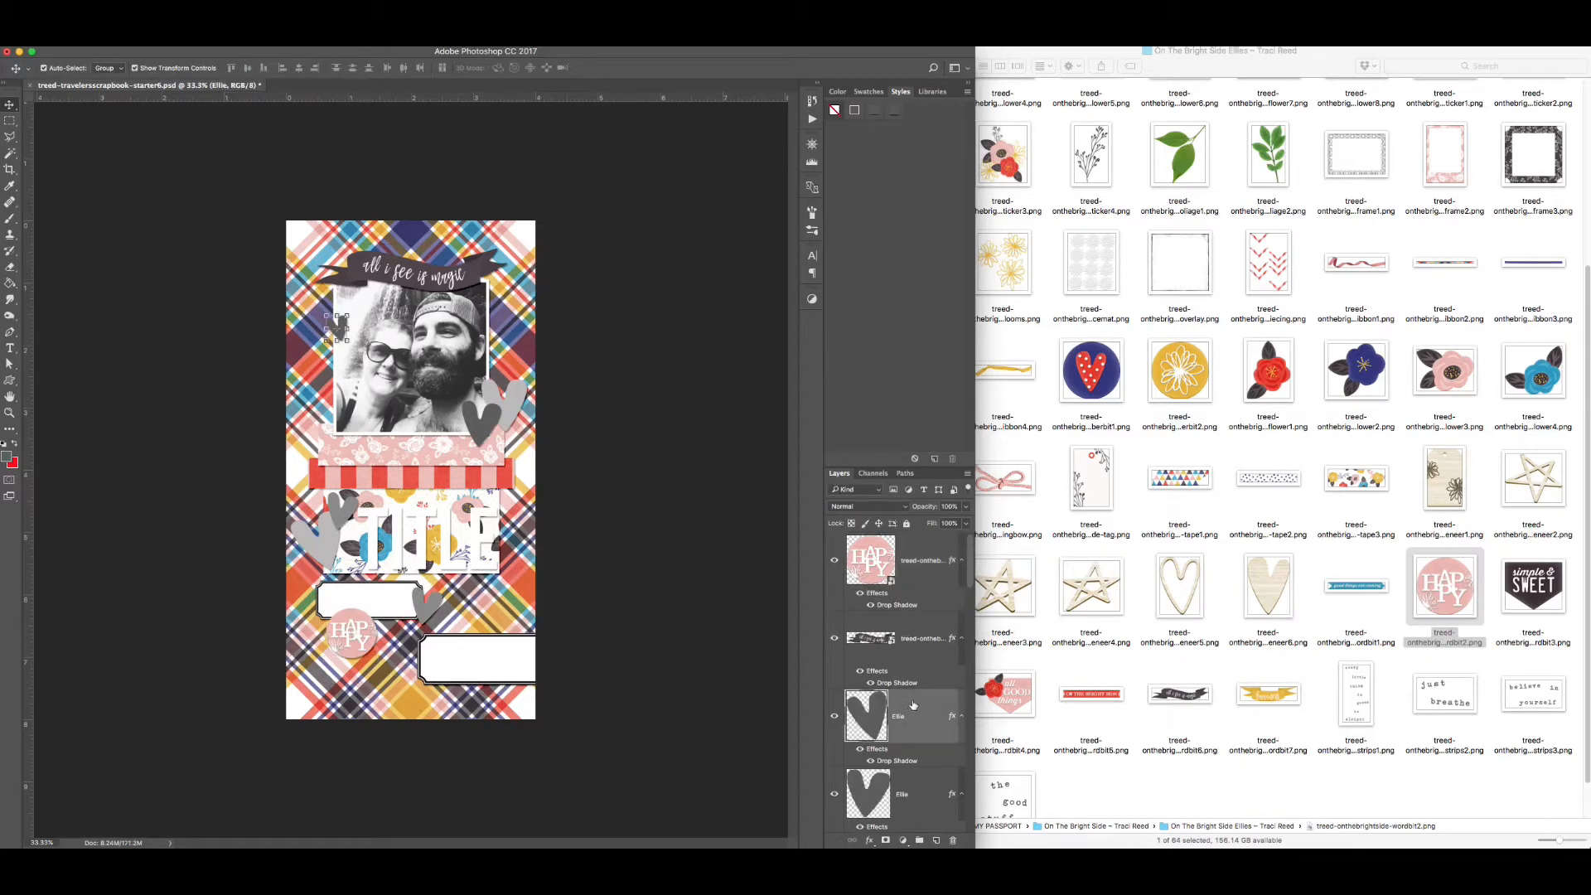
- Place the solid wood heart (veneer6) over the gray heart beside the small label and give it a drop shadow
drag(1268, 586, 572, 581)
drag(462, 404, 434, 439)
drag(427, 445, 444, 578)
key(Return)
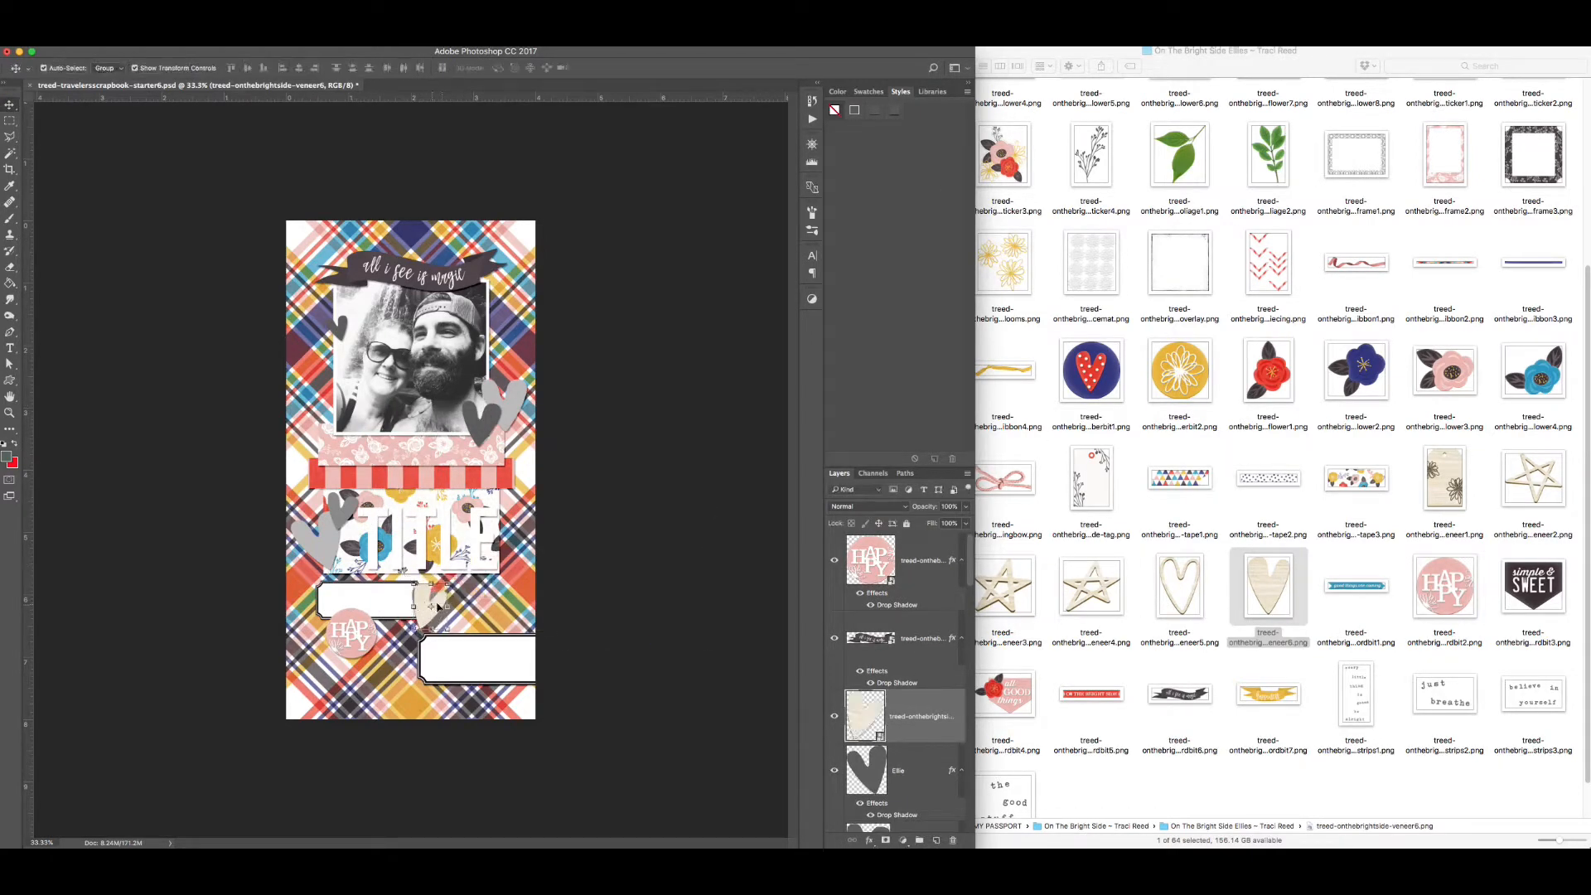
click(890, 110)
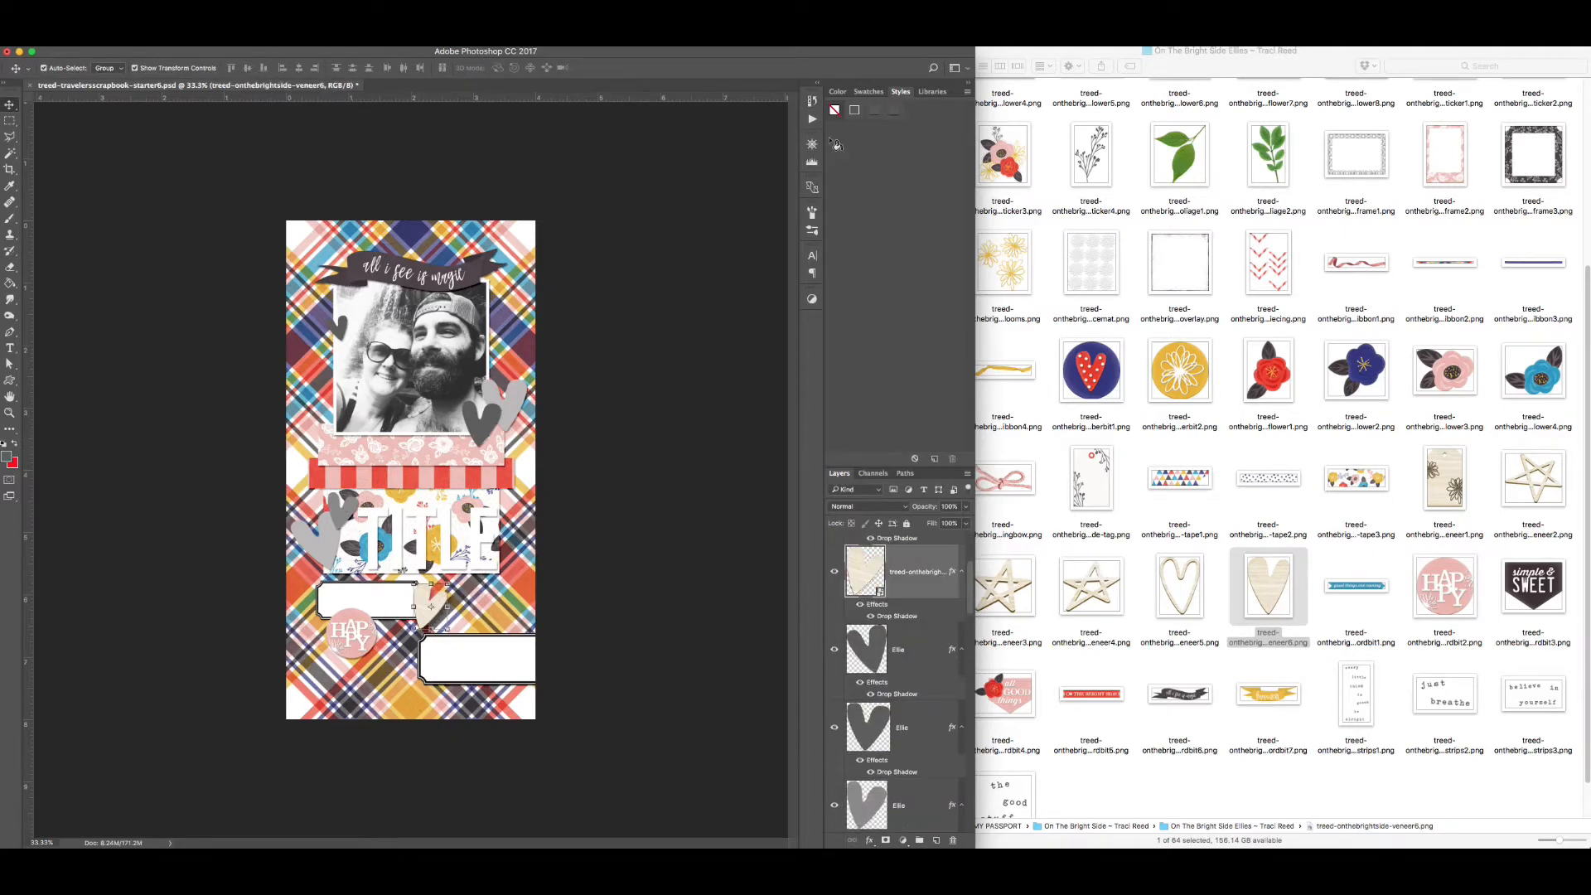
- Copy the wood heart onto the photo's lower-right corner and the title block's upper-left corner, fitting each over the template heart
drag(440, 611, 526, 374)
key(super+t)
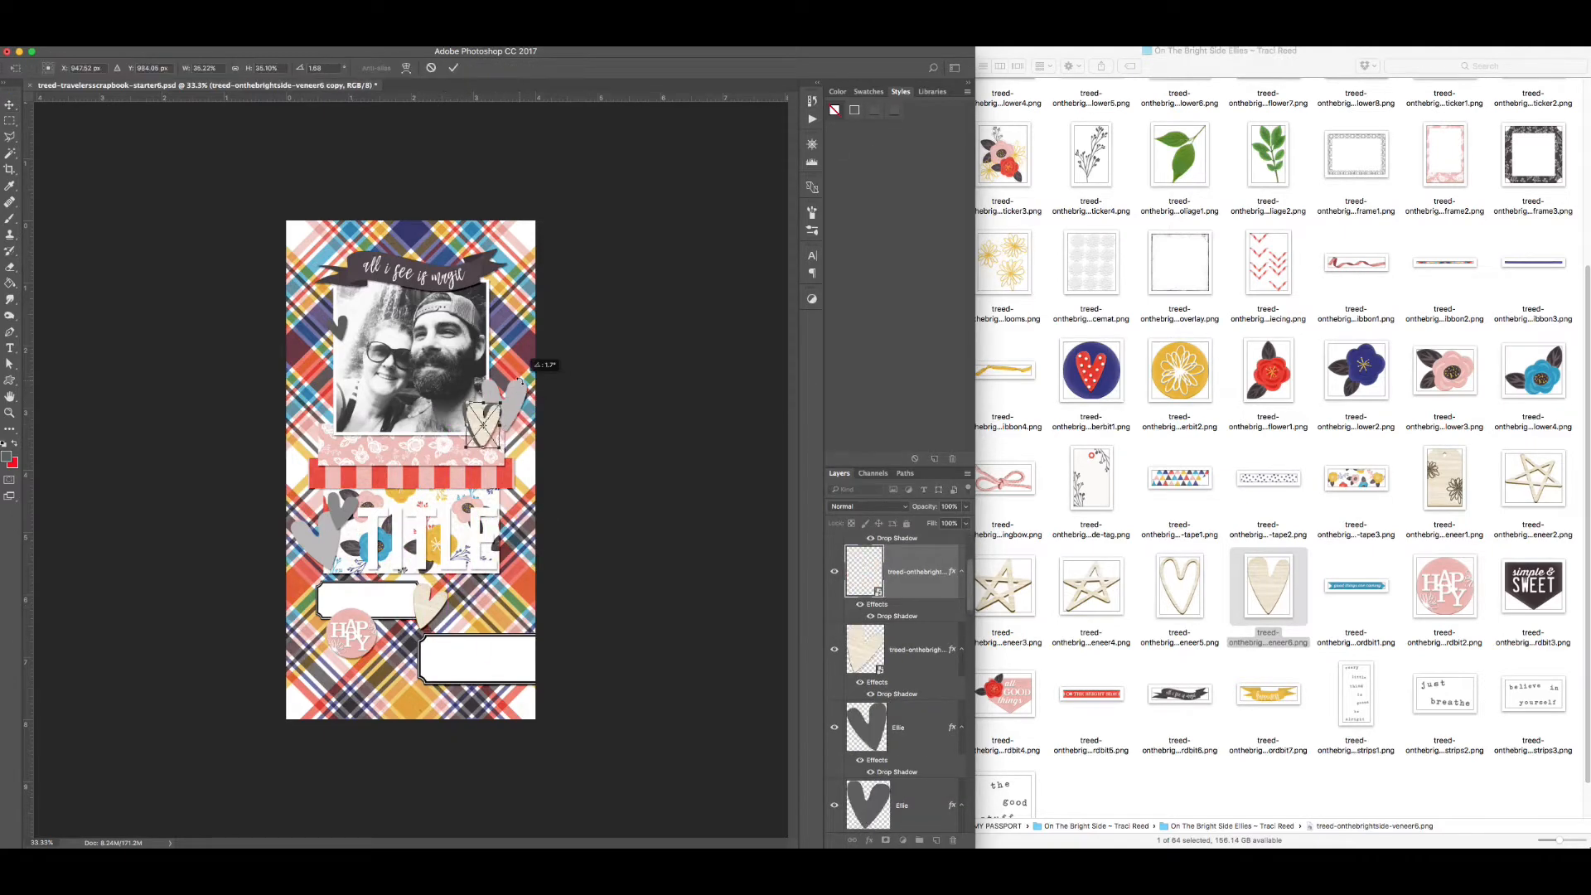
key(Return)
key(super+t)
key(Return)
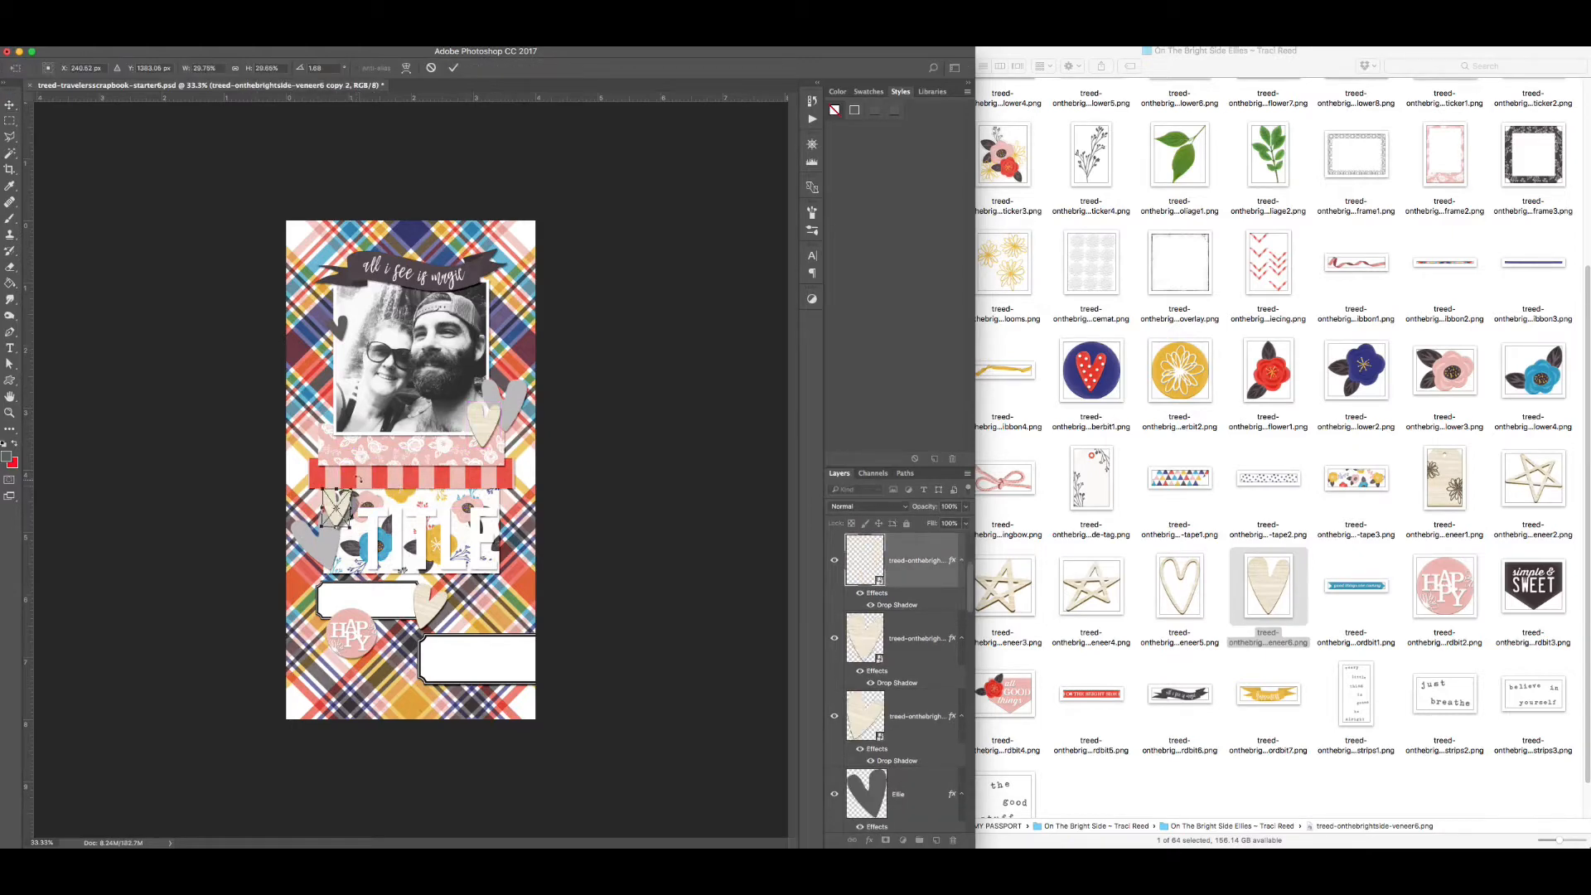
- Delete the dark gray hearts beneath the wood heart copies and nudge the heart beside the title into place
super+click(358, 509)
key(Delete)
key(super+z)
click(353, 503)
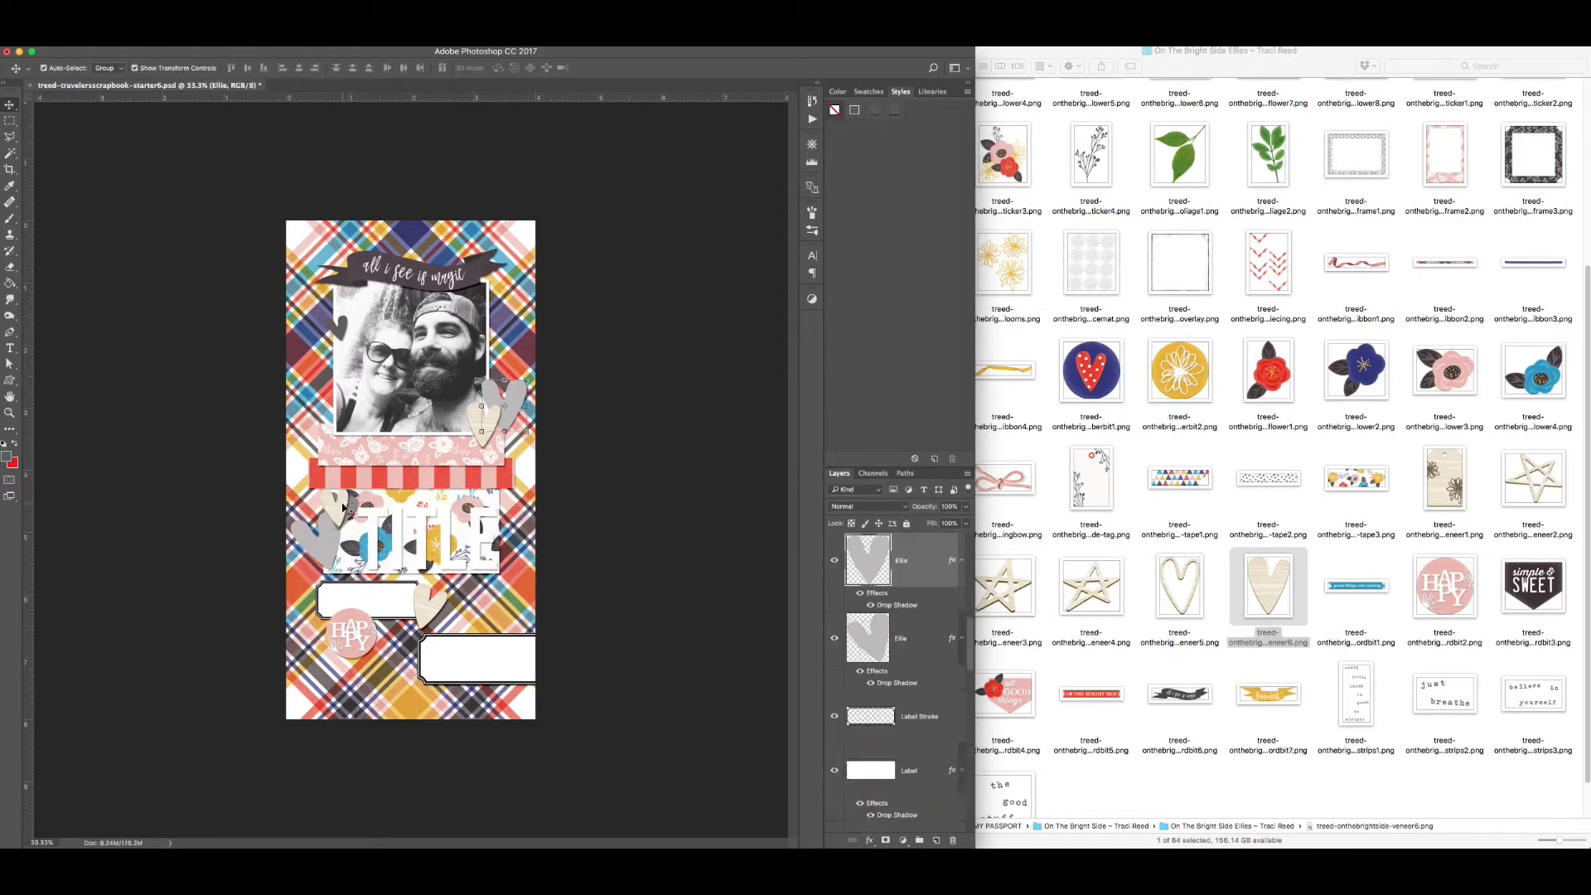
key(Delete)
drag(336, 505, 342, 510)
- Replace the gray heart left of the title with the navy flower (rubberflower2), scaled, rotated and with a drop shadow
click(331, 547)
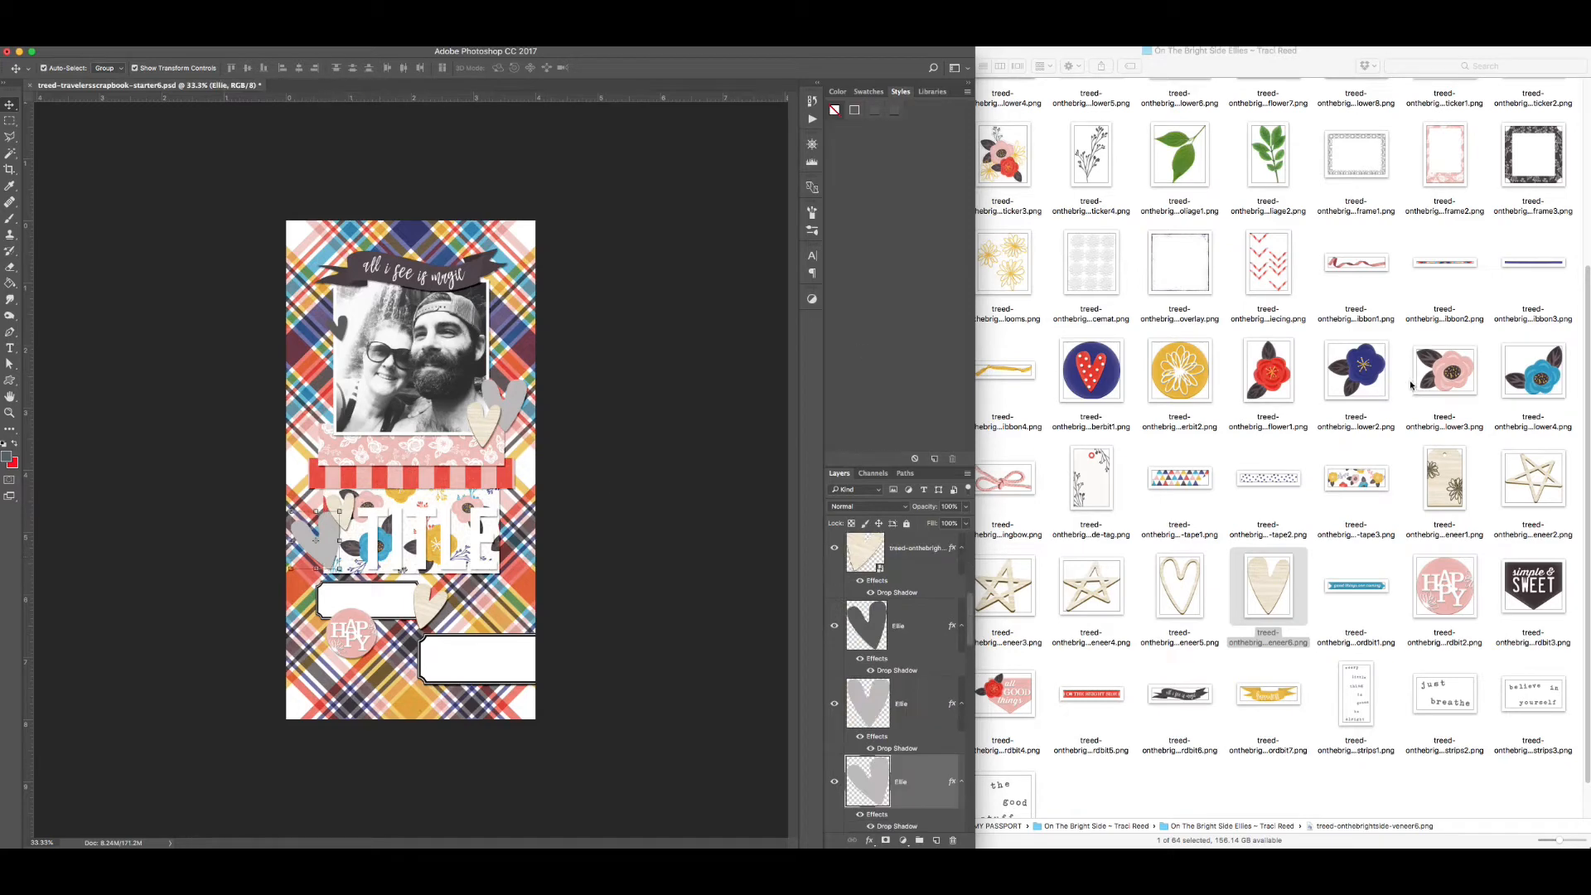
drag(1355, 369, 278, 495)
drag(319, 554, 338, 557)
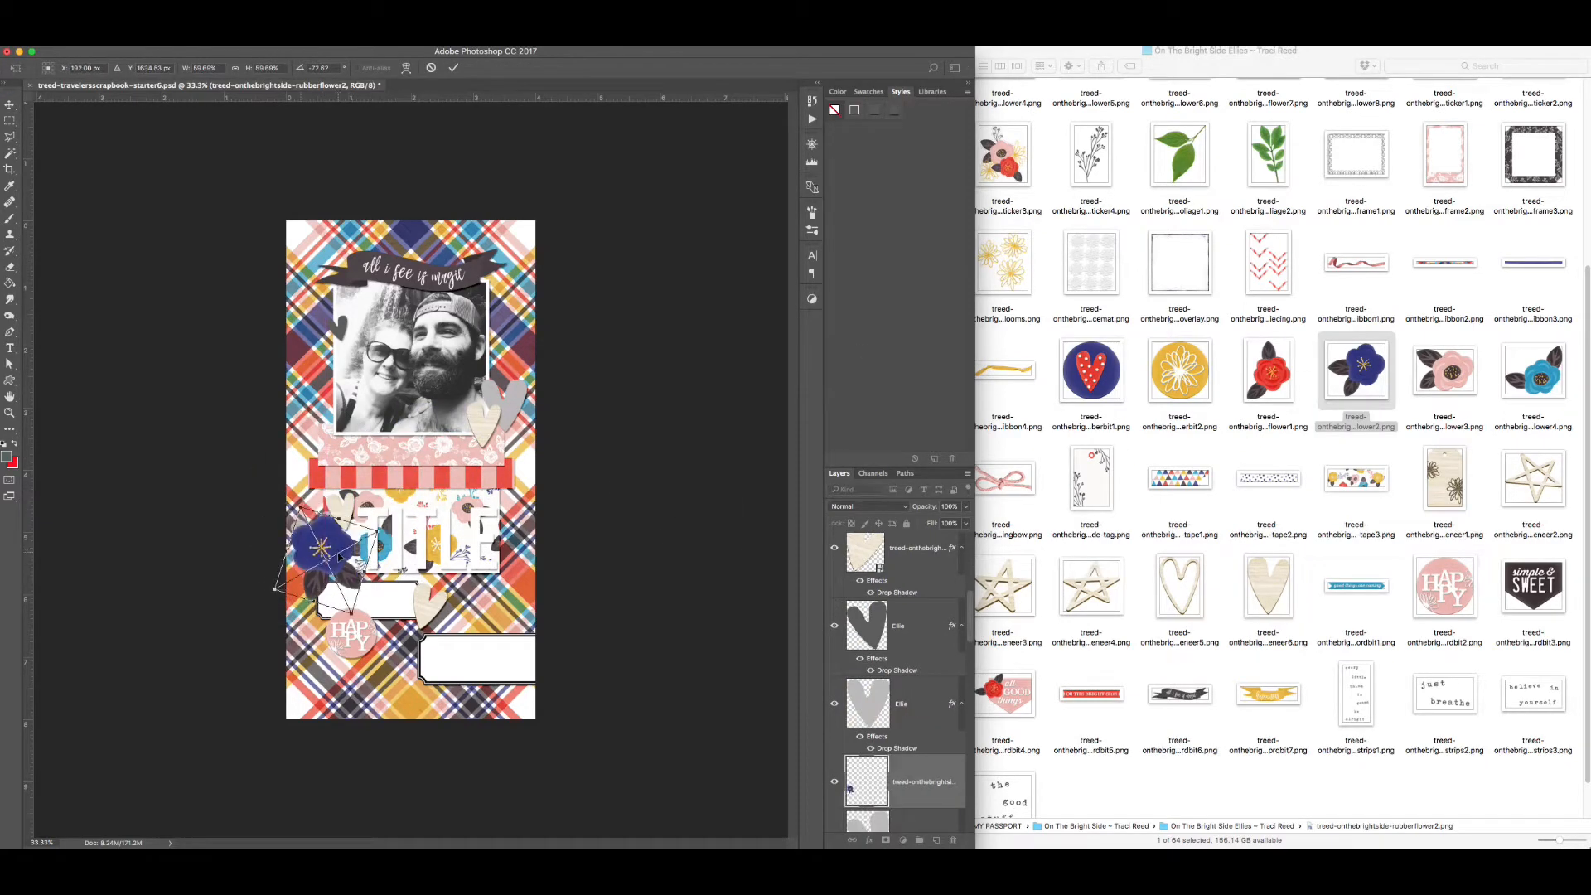
key(Return)
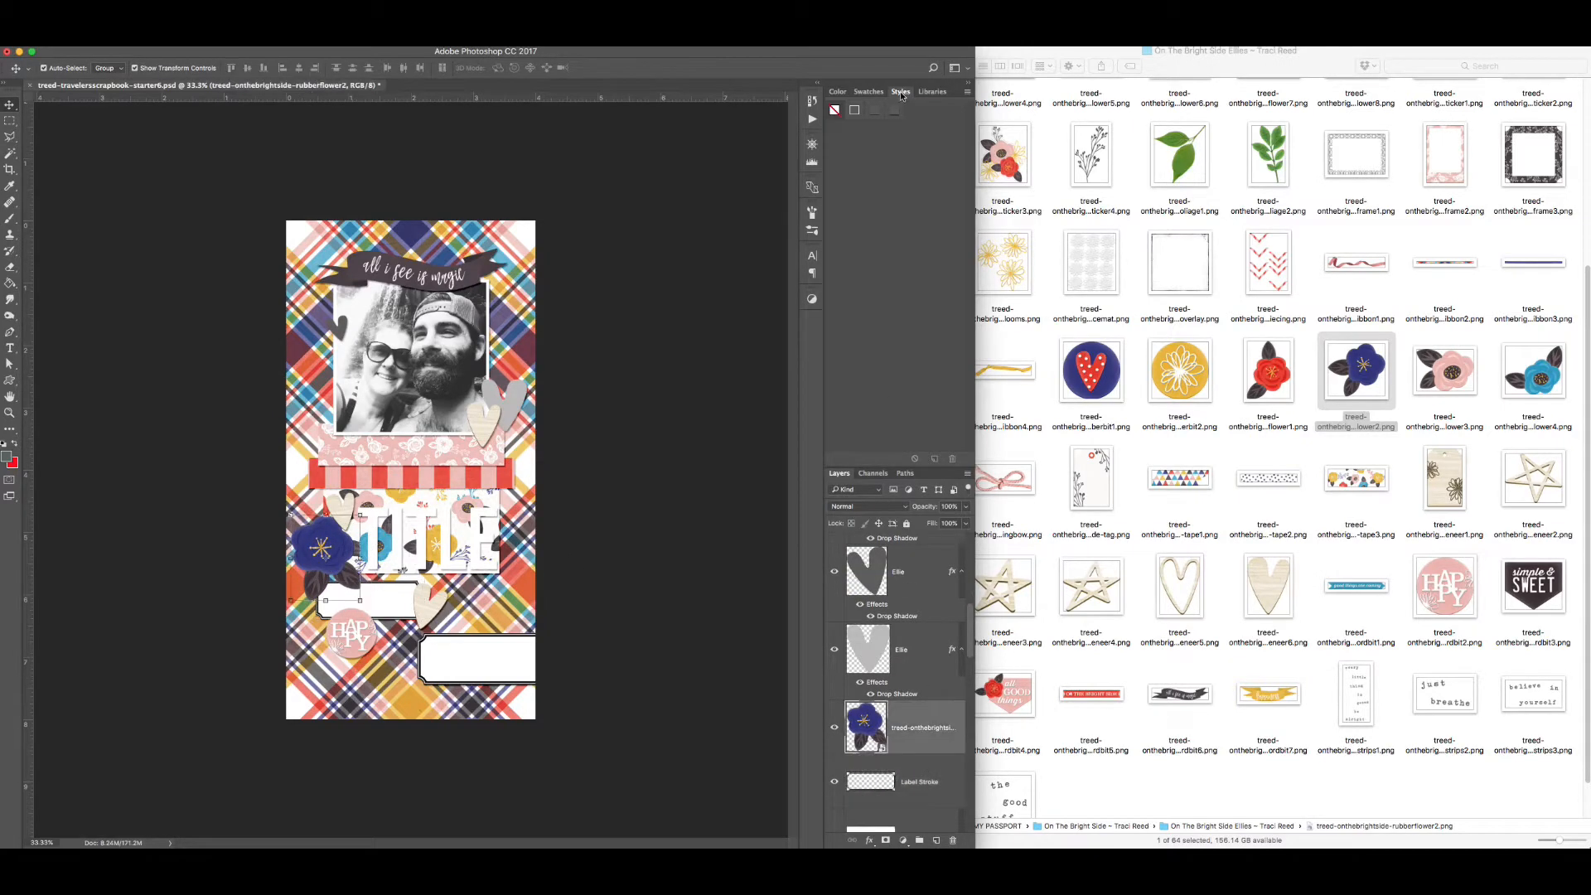
click(888, 114)
drag(373, 532, 342, 554)
key(Return)
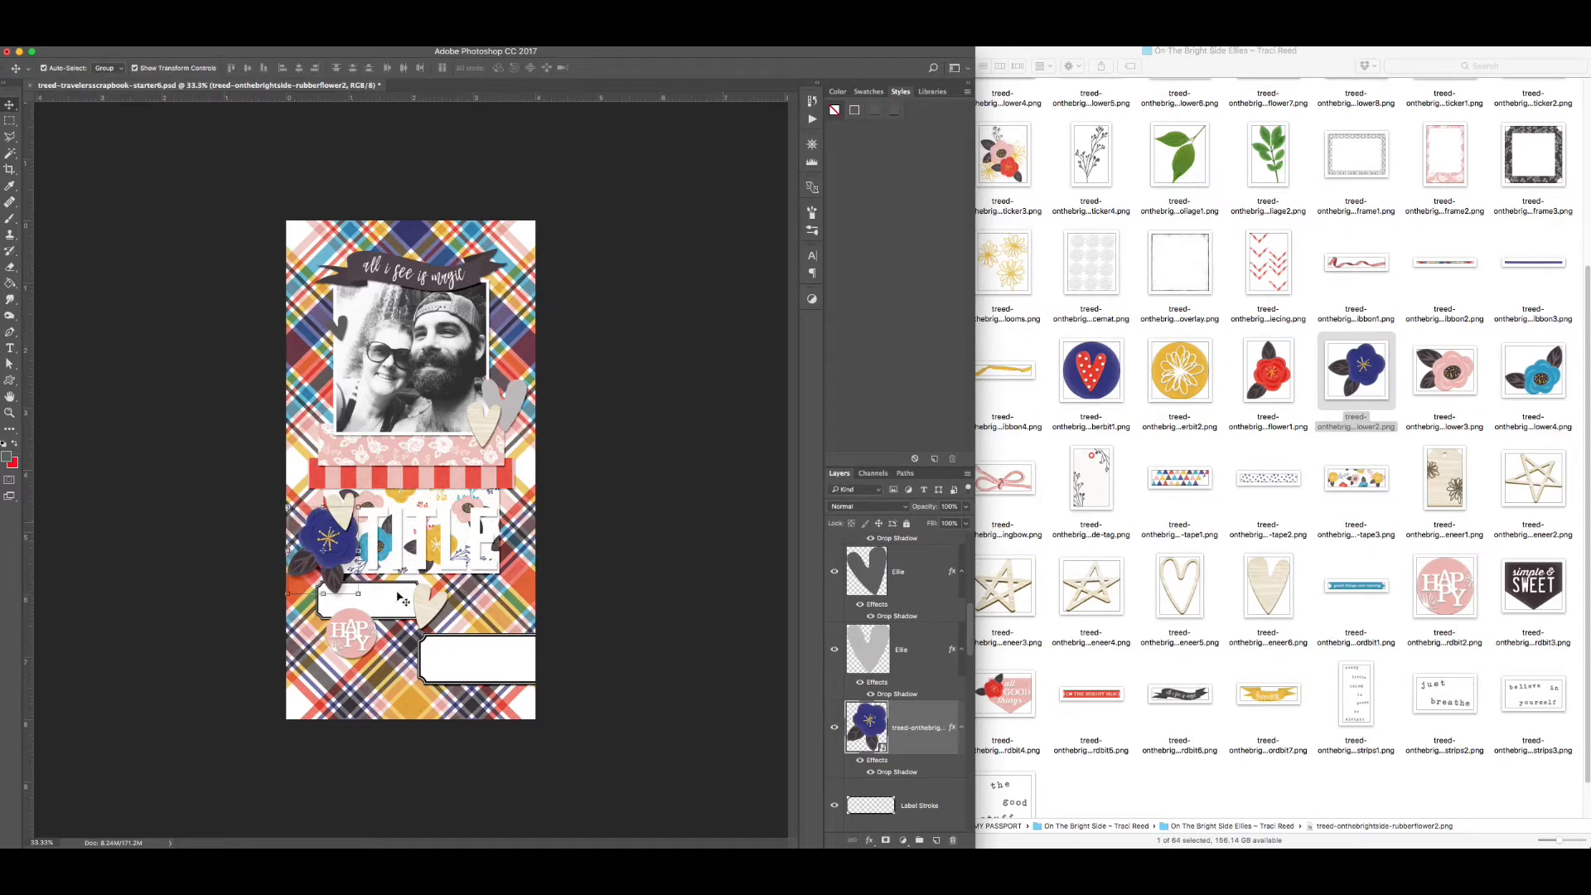
- Replace the remaining gray heart at the photo's lower-right corner with the red flower (rubberflower1)
click(514, 412)
drag(1268, 369, 525, 336)
drag(514, 400, 516, 416)
key(Return)
click(616, 435)
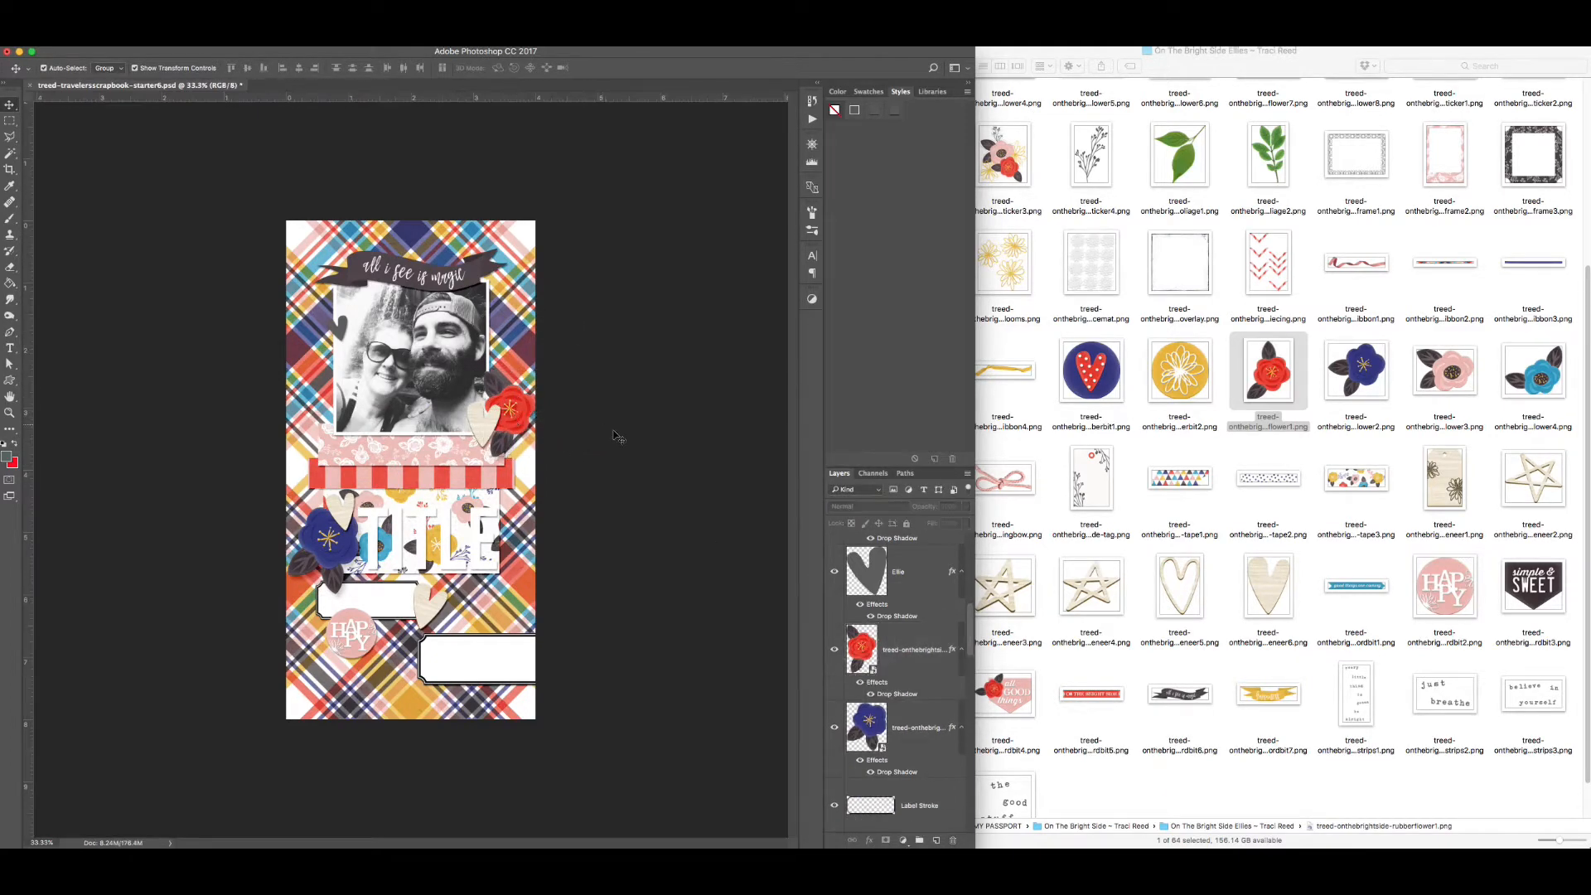
drag(473, 284, 463, 276)
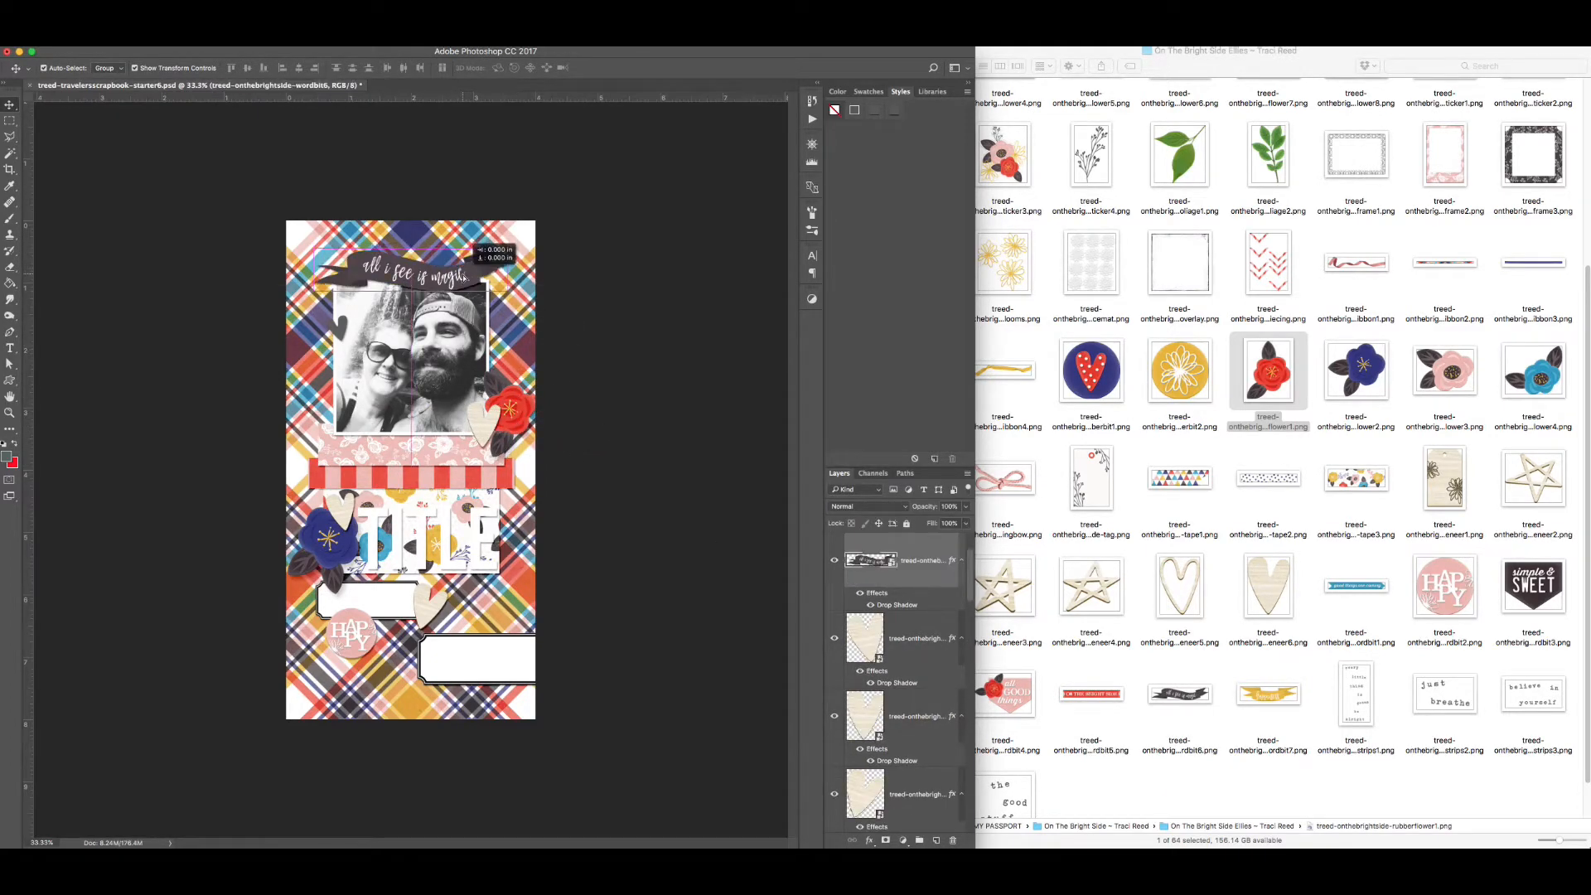
click(339, 331)
click(427, 612)
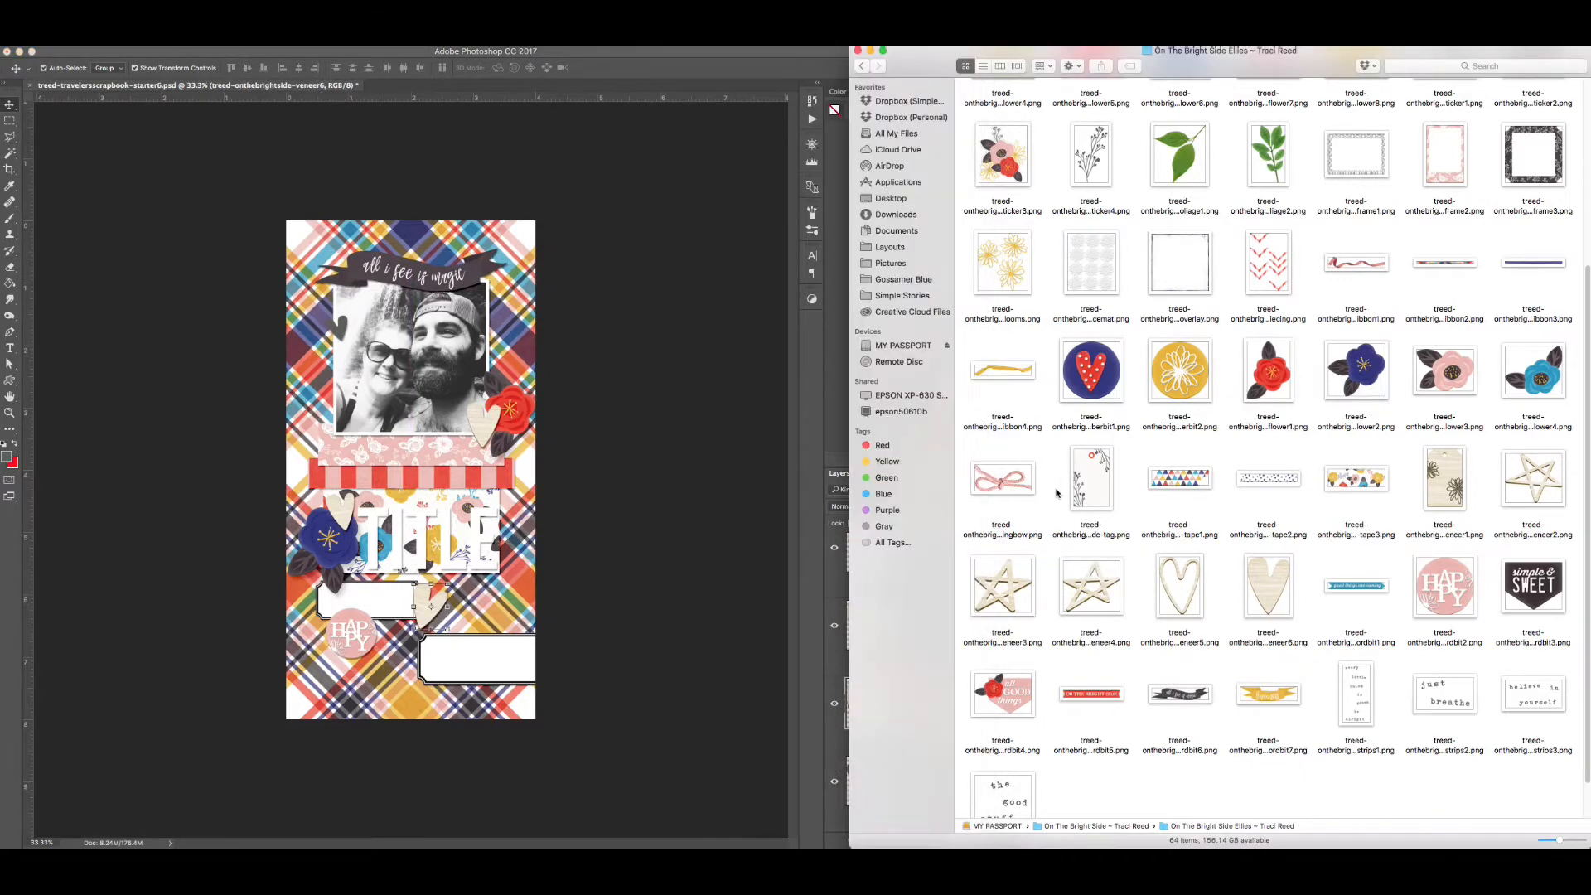
- Place the flowersticker3 cluster at the photo's left edge, send it behind the photo, and delete the dark heart there
click(1055, 491)
scroll(1029, 495, up, 5)
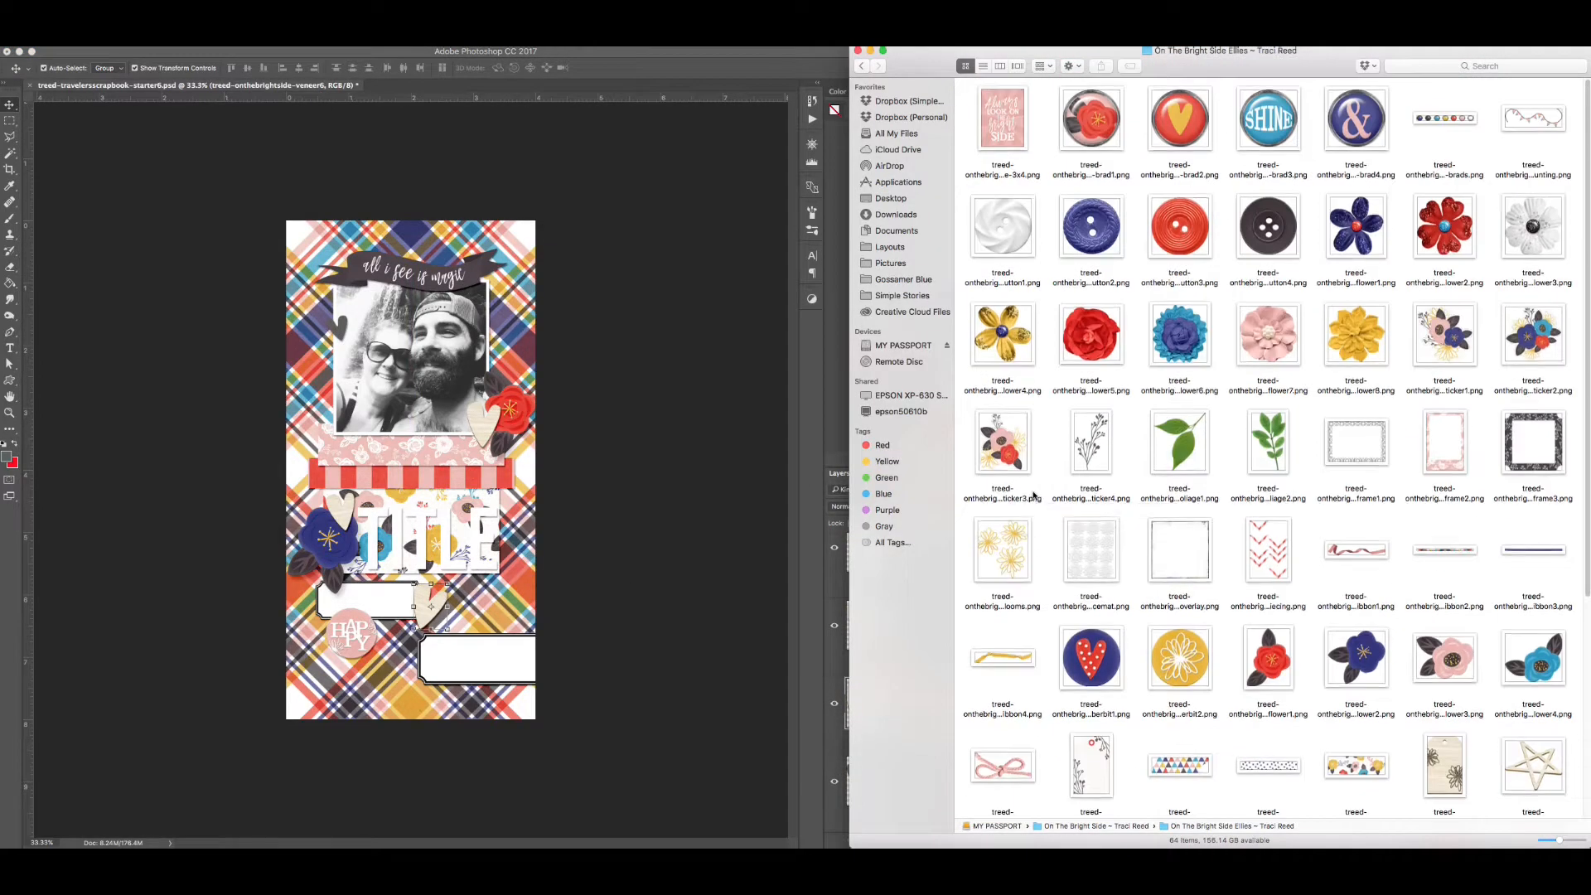
scroll(1031, 495, down, 2)
drag(1003, 335, 390, 445)
drag(448, 521, 445, 512)
drag(398, 454, 383, 363)
key(Return)
key(super+shift+[)
click(338, 332)
key(Delete)
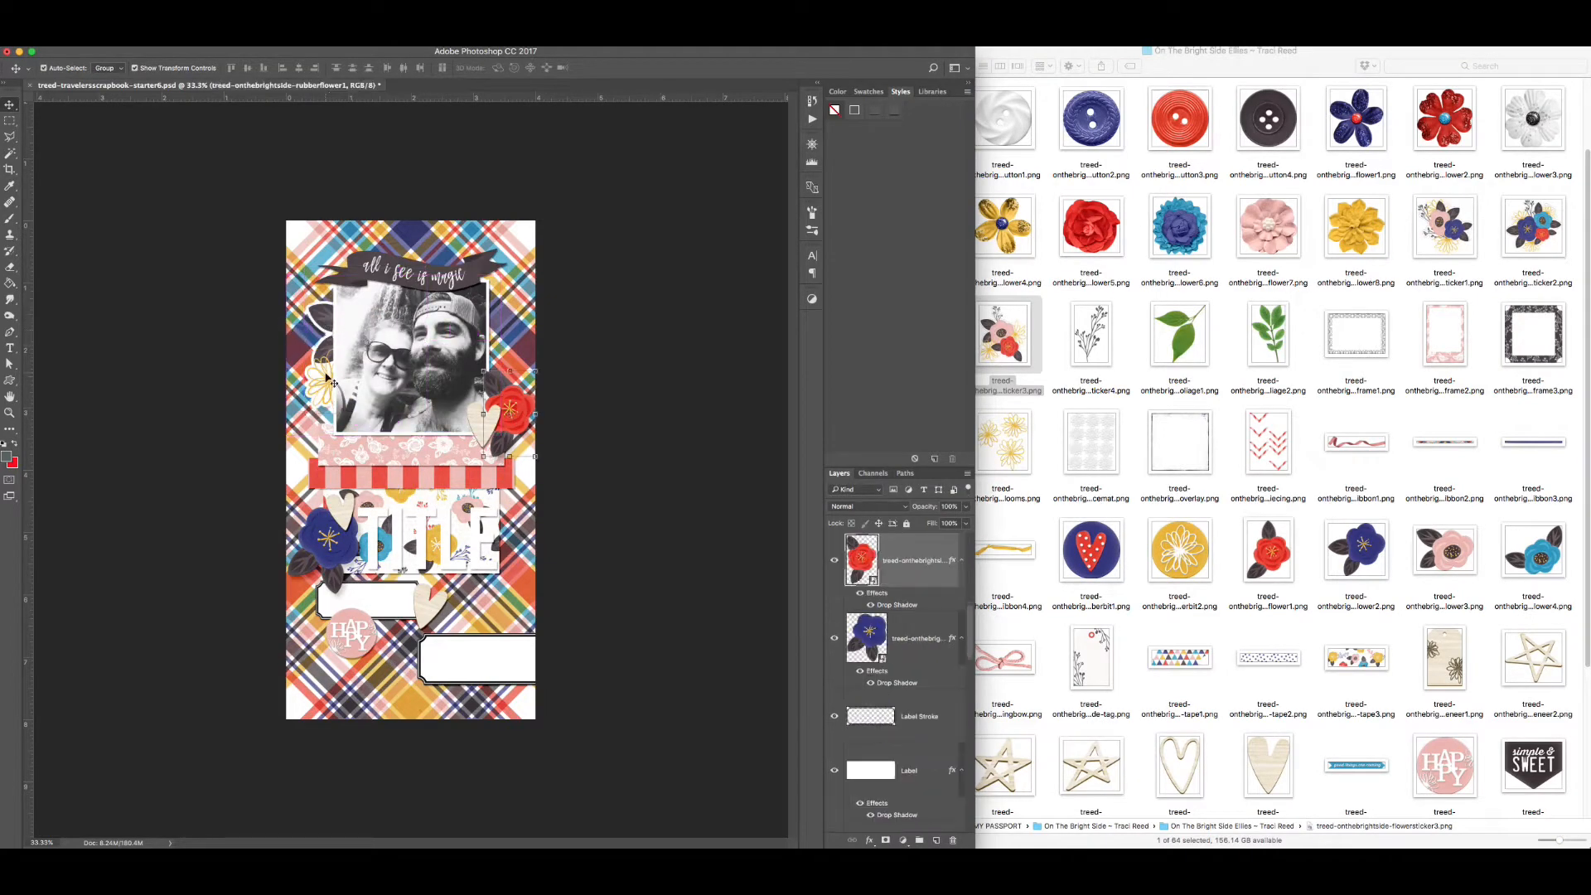
- Rotate and shrink the flower cluster, positioning it at the photo's upper-left corner, tucked behind the photo and banner
click(324, 324)
drag(426, 414, 393, 374)
drag(293, 249, 399, 241)
drag(331, 319, 306, 307)
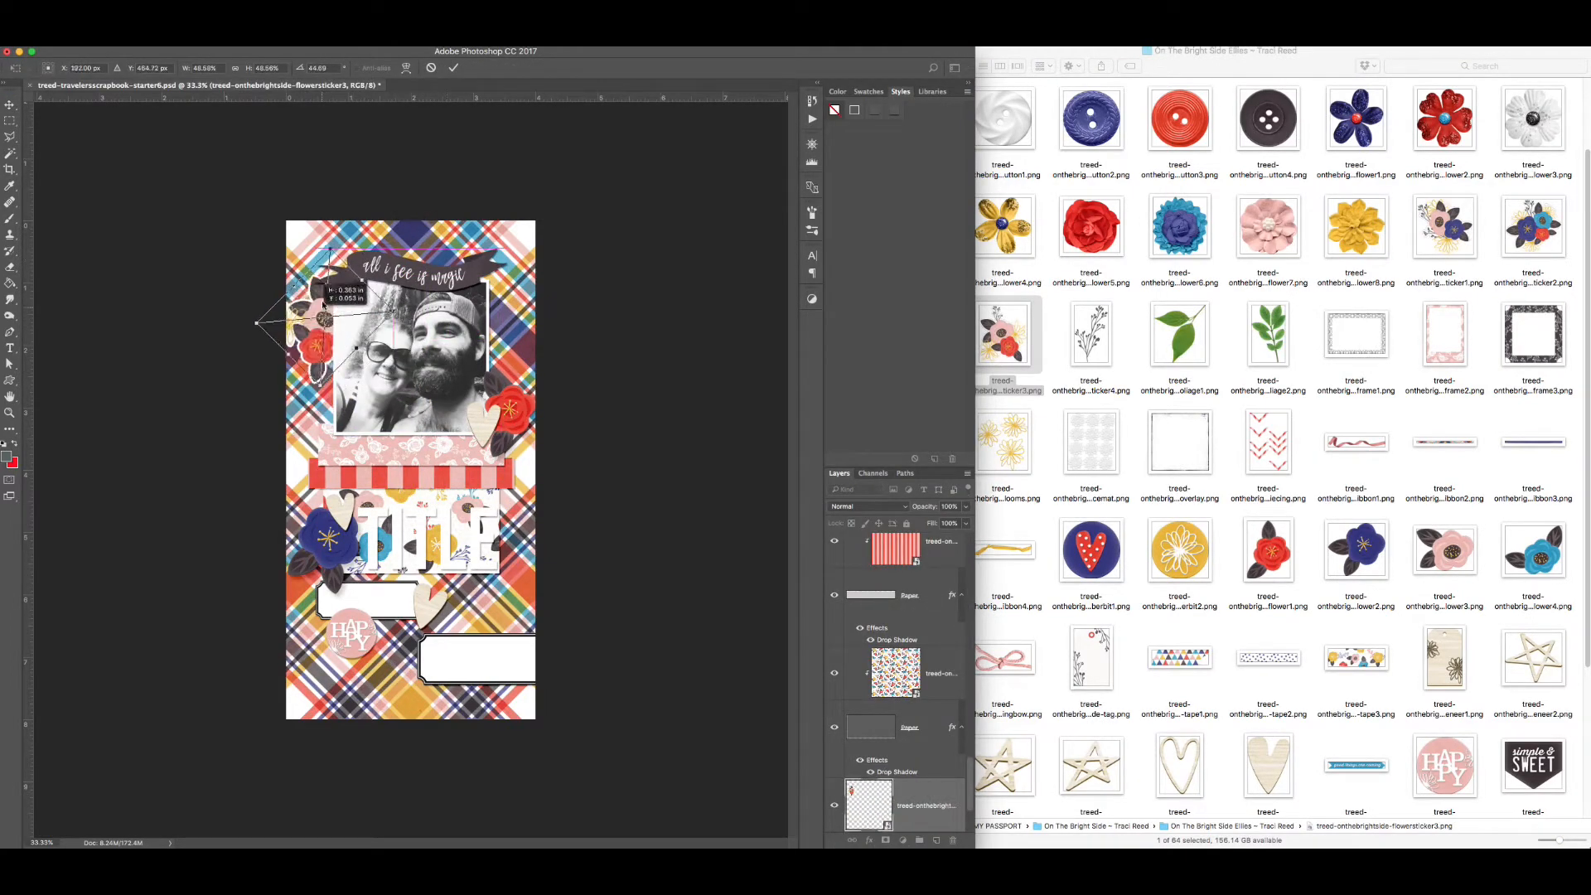
drag(417, 278, 319, 232)
drag(315, 328, 326, 341)
mouse_move(375, 279)
mouse_down()
mouse_move(384, 269)
mouse_move(370, 284)
mouse_up()
drag(359, 317, 371, 349)
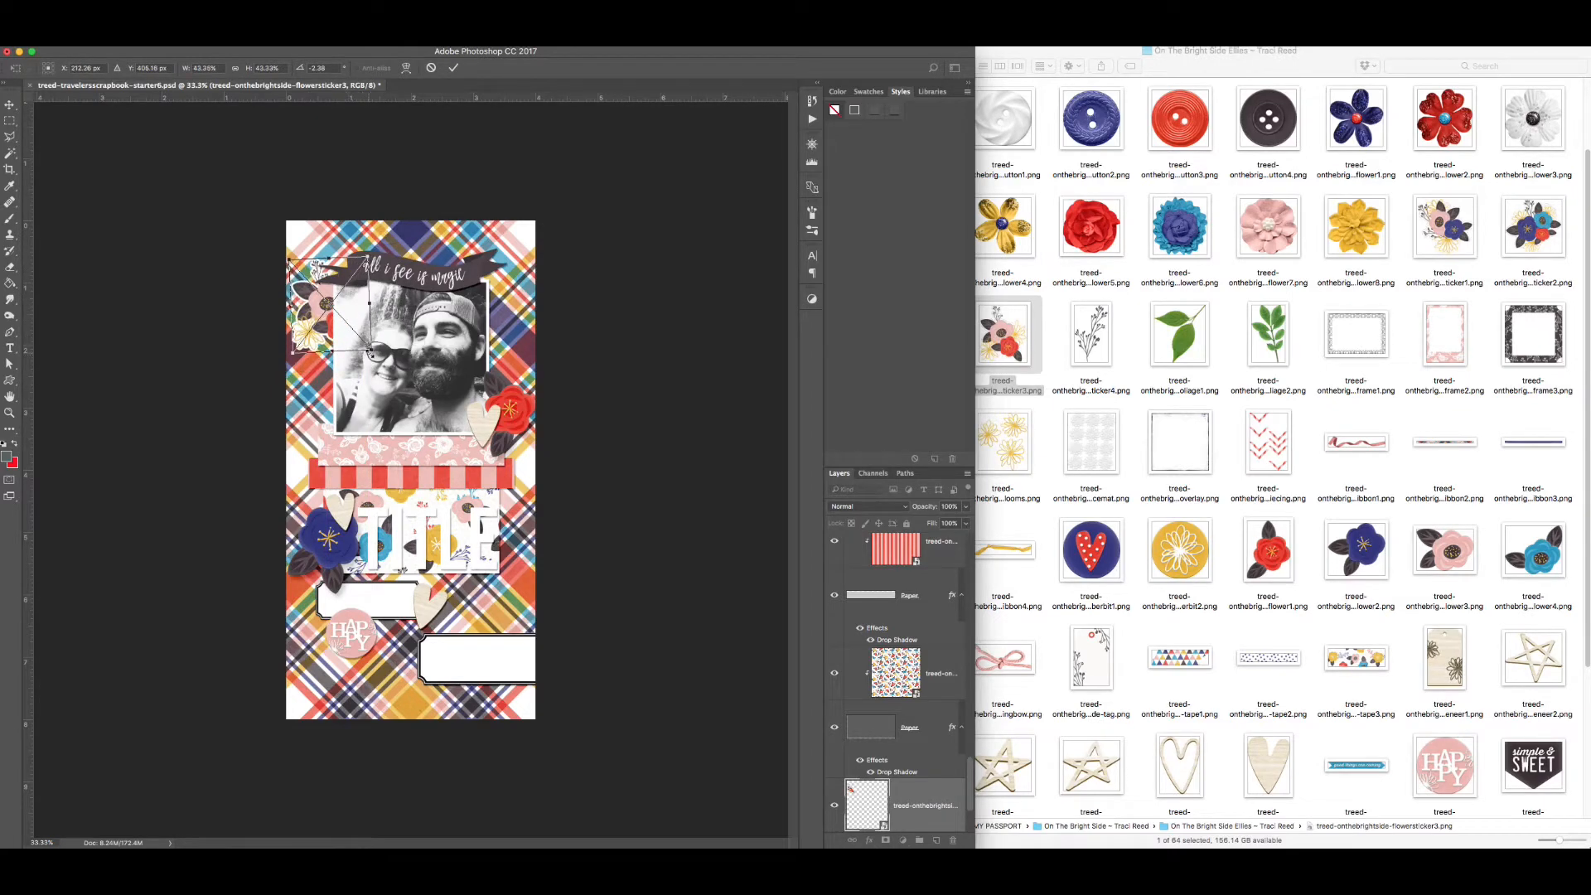
key(Return)
- Copy the flower cluster to the large label and rotate it at the label's left edge
drag(318, 302, 477, 674)
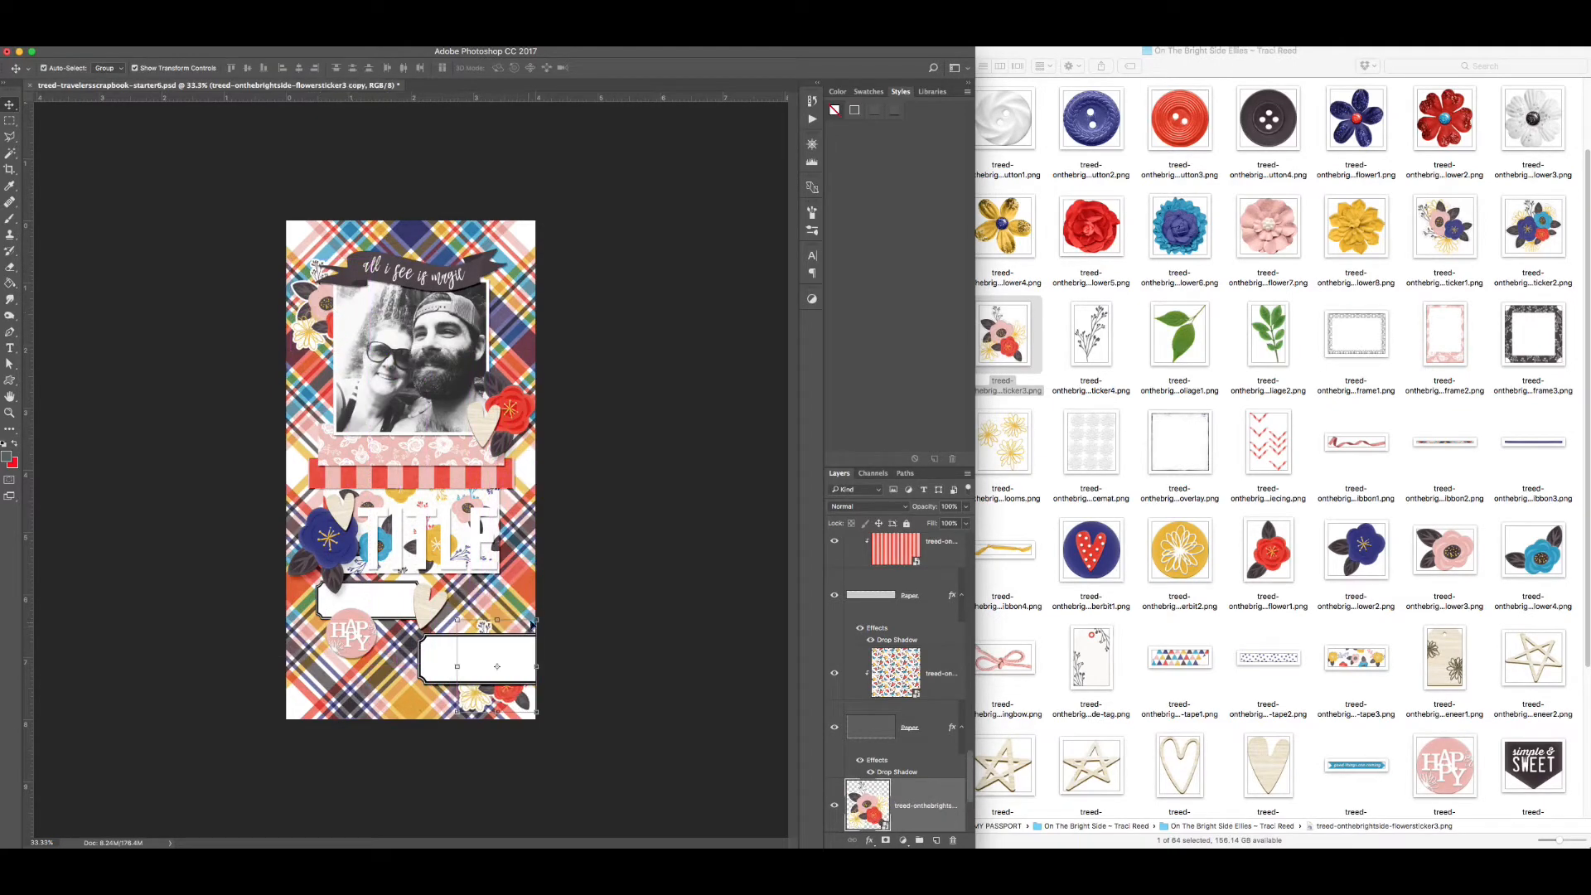
drag(535, 725, 433, 697)
key(Return)
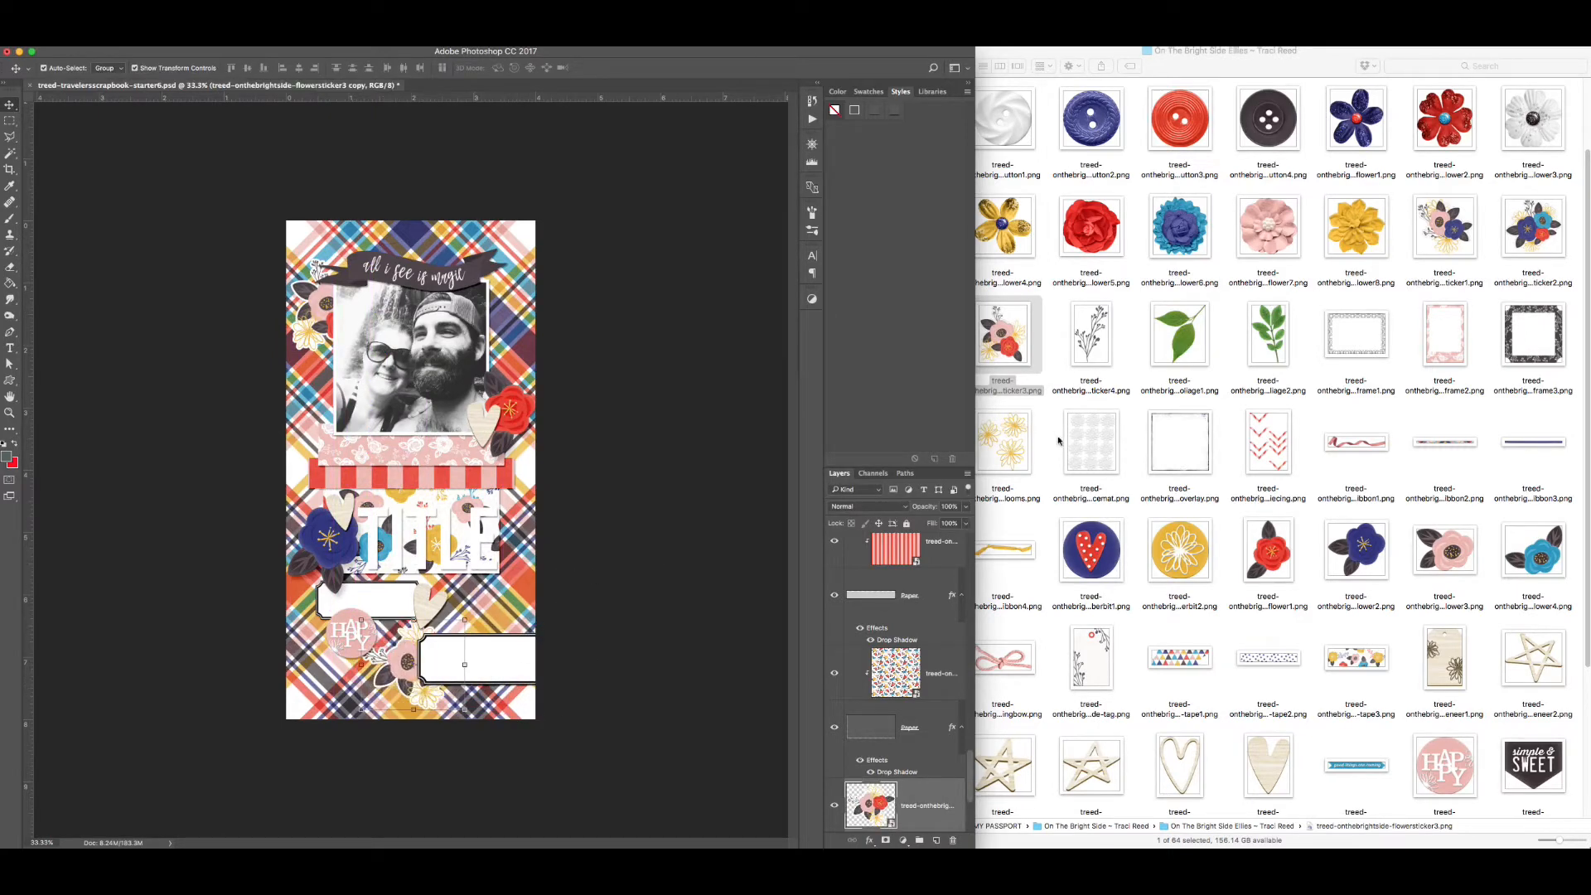
- Place the flowersticker2 cluster behind the large label's left edge, scaled and rotated to fit, and give it a drop shadow
drag(1533, 225, 464, 436)
drag(432, 449, 401, 605)
drag(425, 661, 329, 681)
key(Return)
click(877, 111)
drag(508, 623, 417, 553)
key(Return)
click(477, 619)
- Delete the TITLE placeholder letters and shift the two wood hearts around the title block slightly upward
click(431, 606)
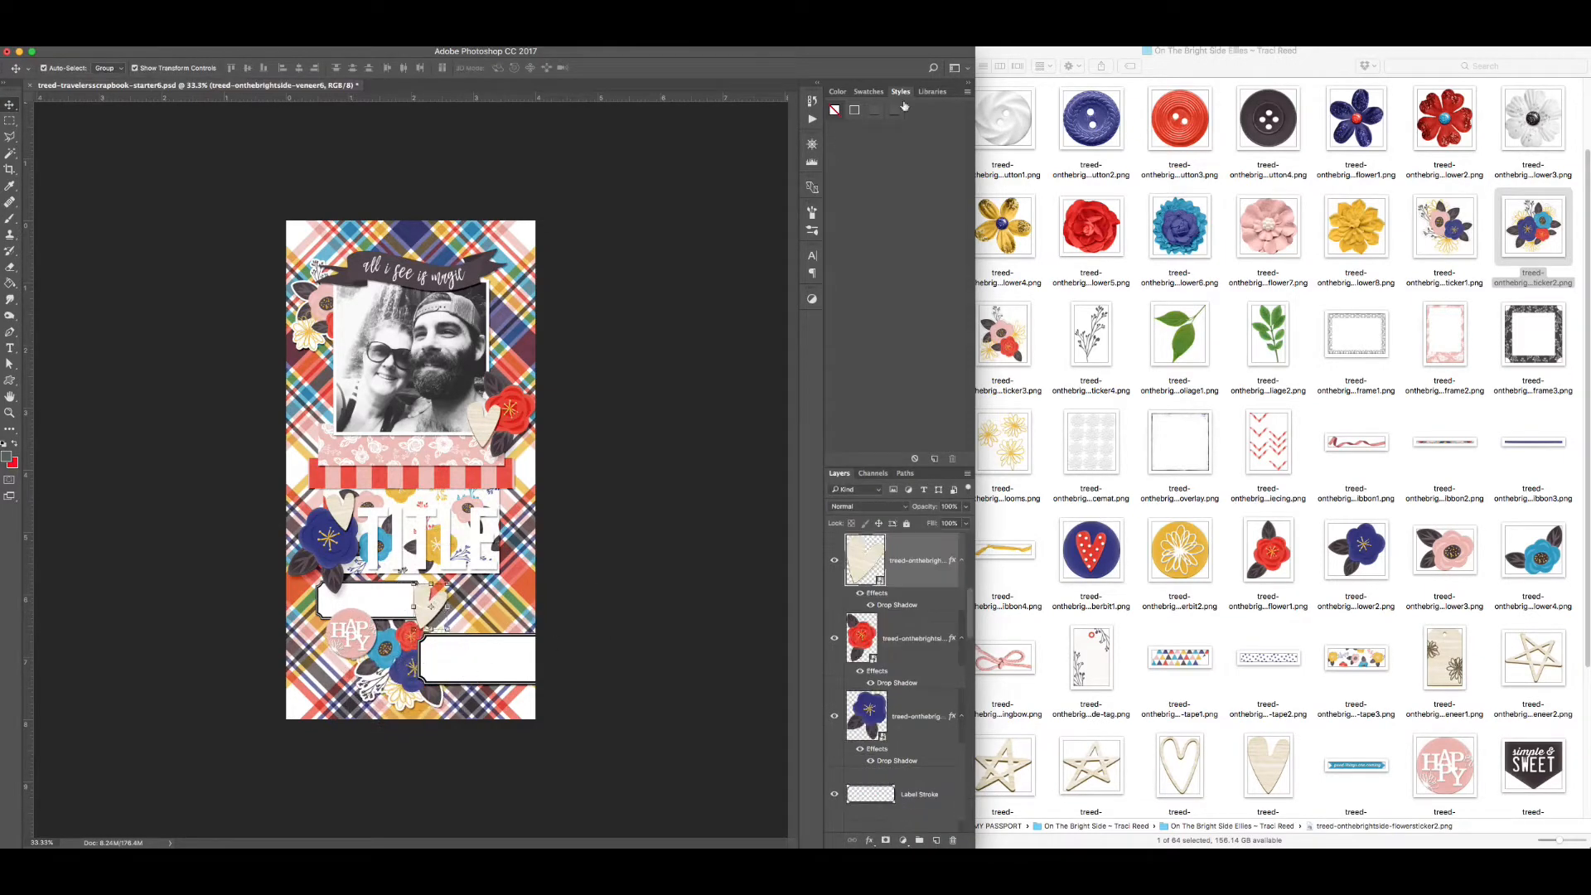
drag(443, 611, 443, 588)
click(465, 585)
click(477, 538)
key(Delete)
mouse_move(342, 515)
mouse_down()
mouse_move(355, 543)
mouse_move(333, 507)
mouse_up()
click(437, 580)
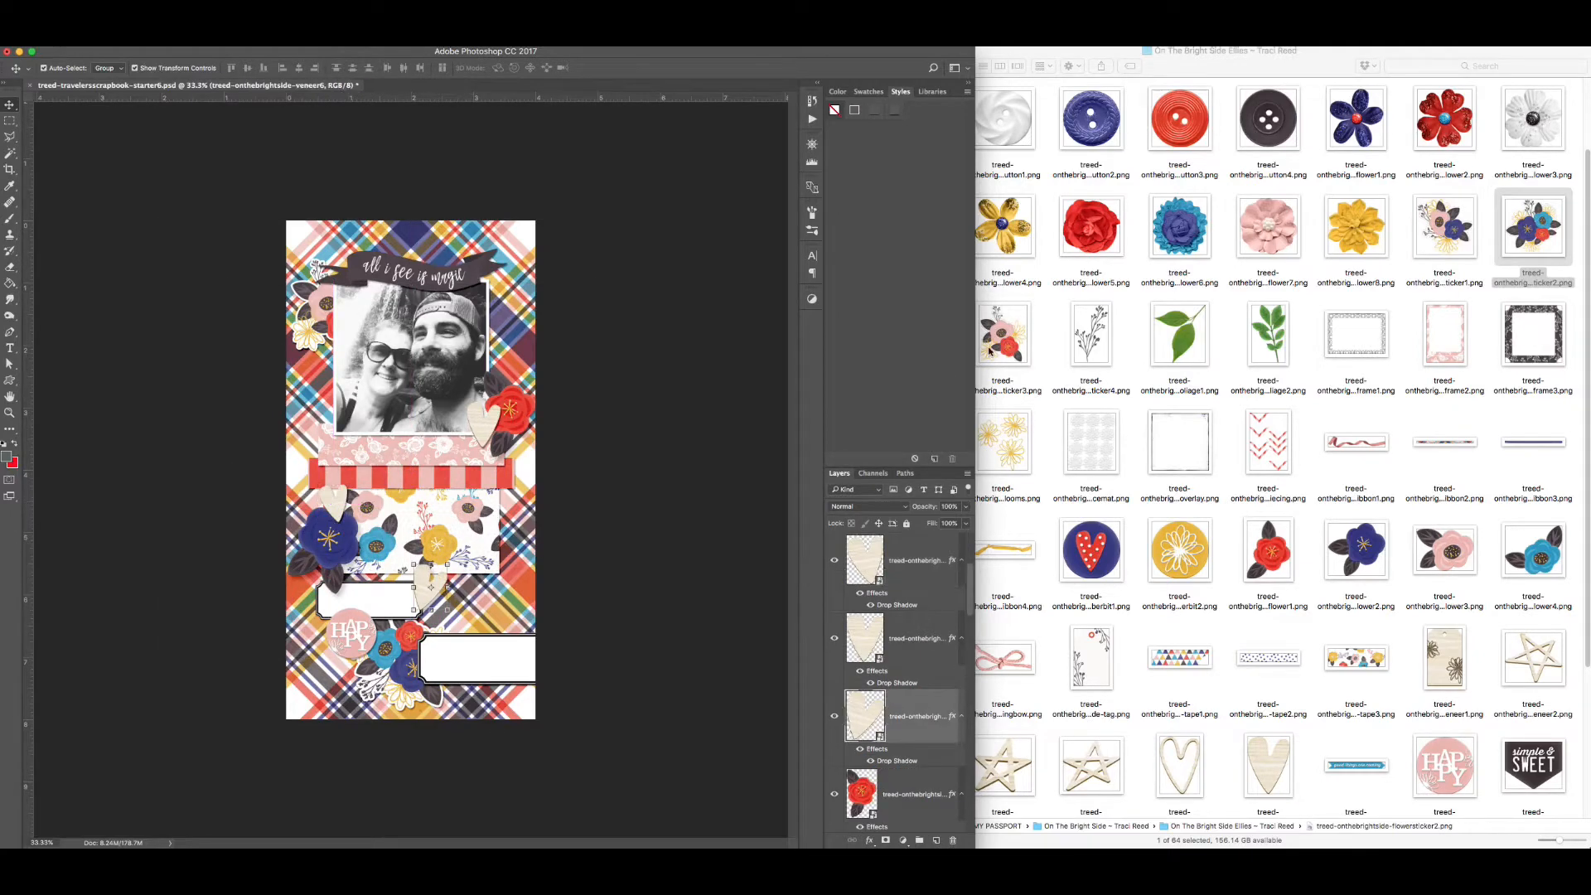
- Return to Finder and open the On The Bright Side Alphas folder
click(1007, 338)
click(863, 66)
double_click(1127, 119)
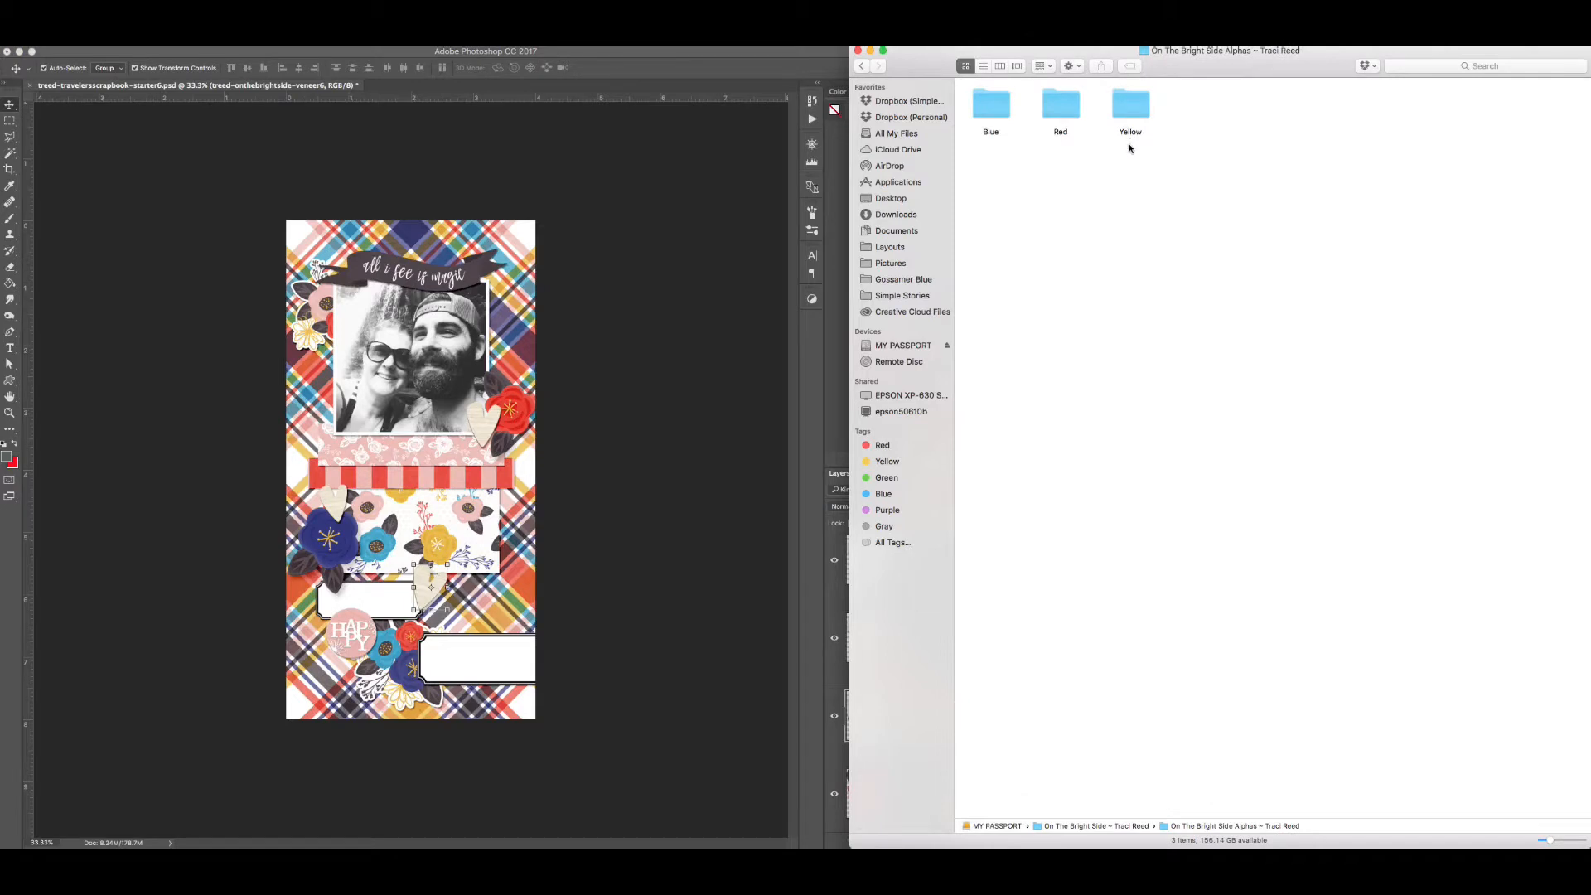
- Bring the navy flower and the red flower to the front of the layer stack
click(349, 549)
key(super+shift+bracketright)
click(521, 406)
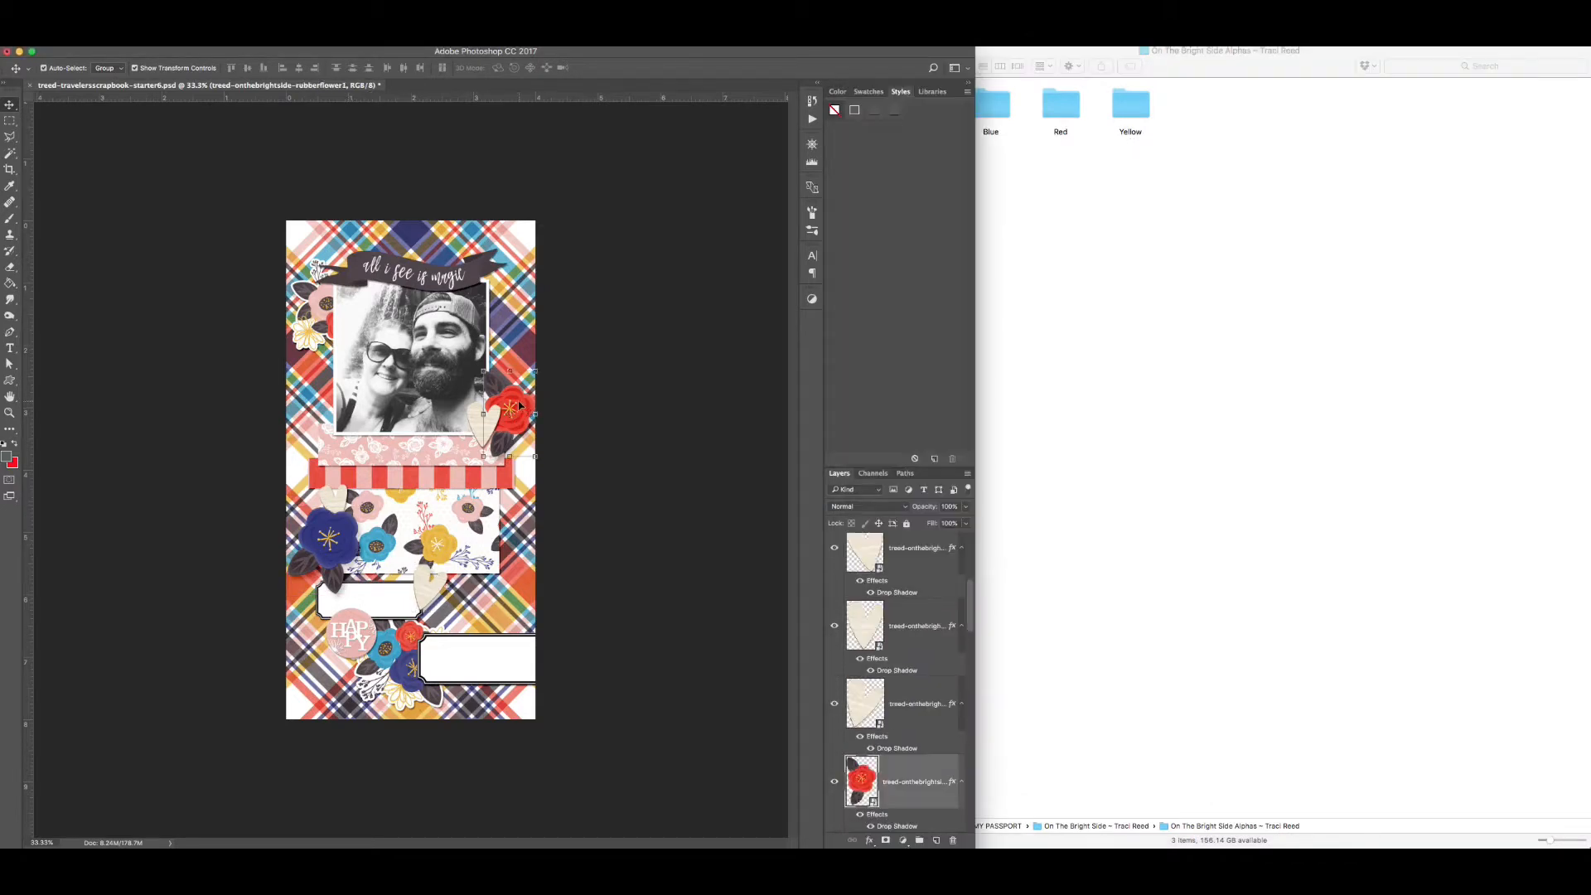
key(super+shift+bracketright)
- Rotate the wood heart beside the photo and tuck it under the lower-left side of the red flower
click(583, 398)
click(477, 422)
drag(462, 391, 464, 390)
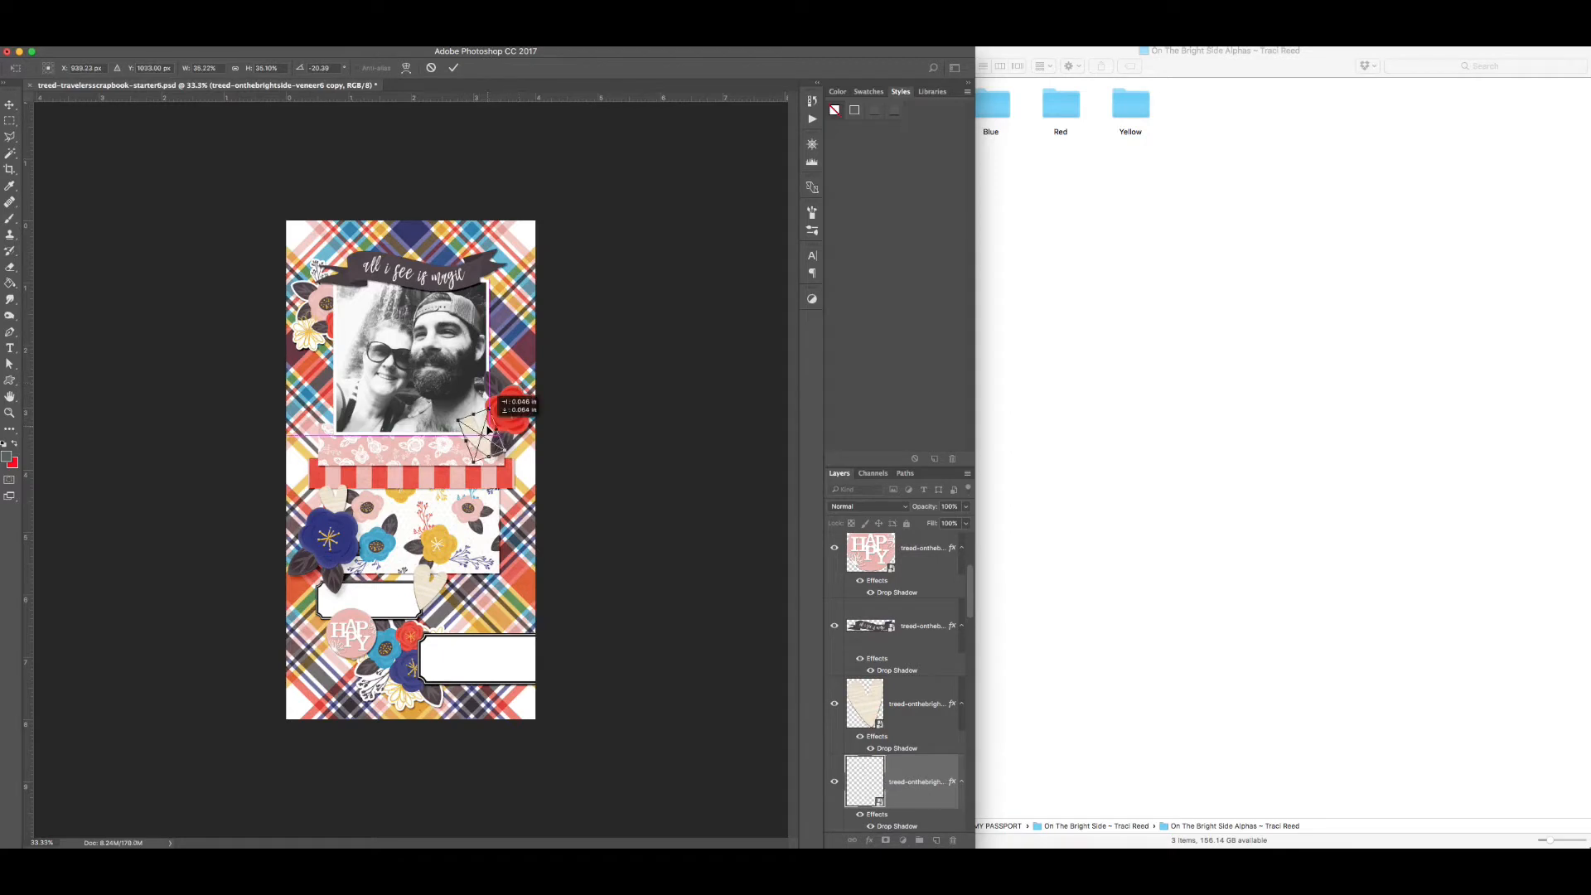
drag(490, 431, 491, 430)
key(Return)
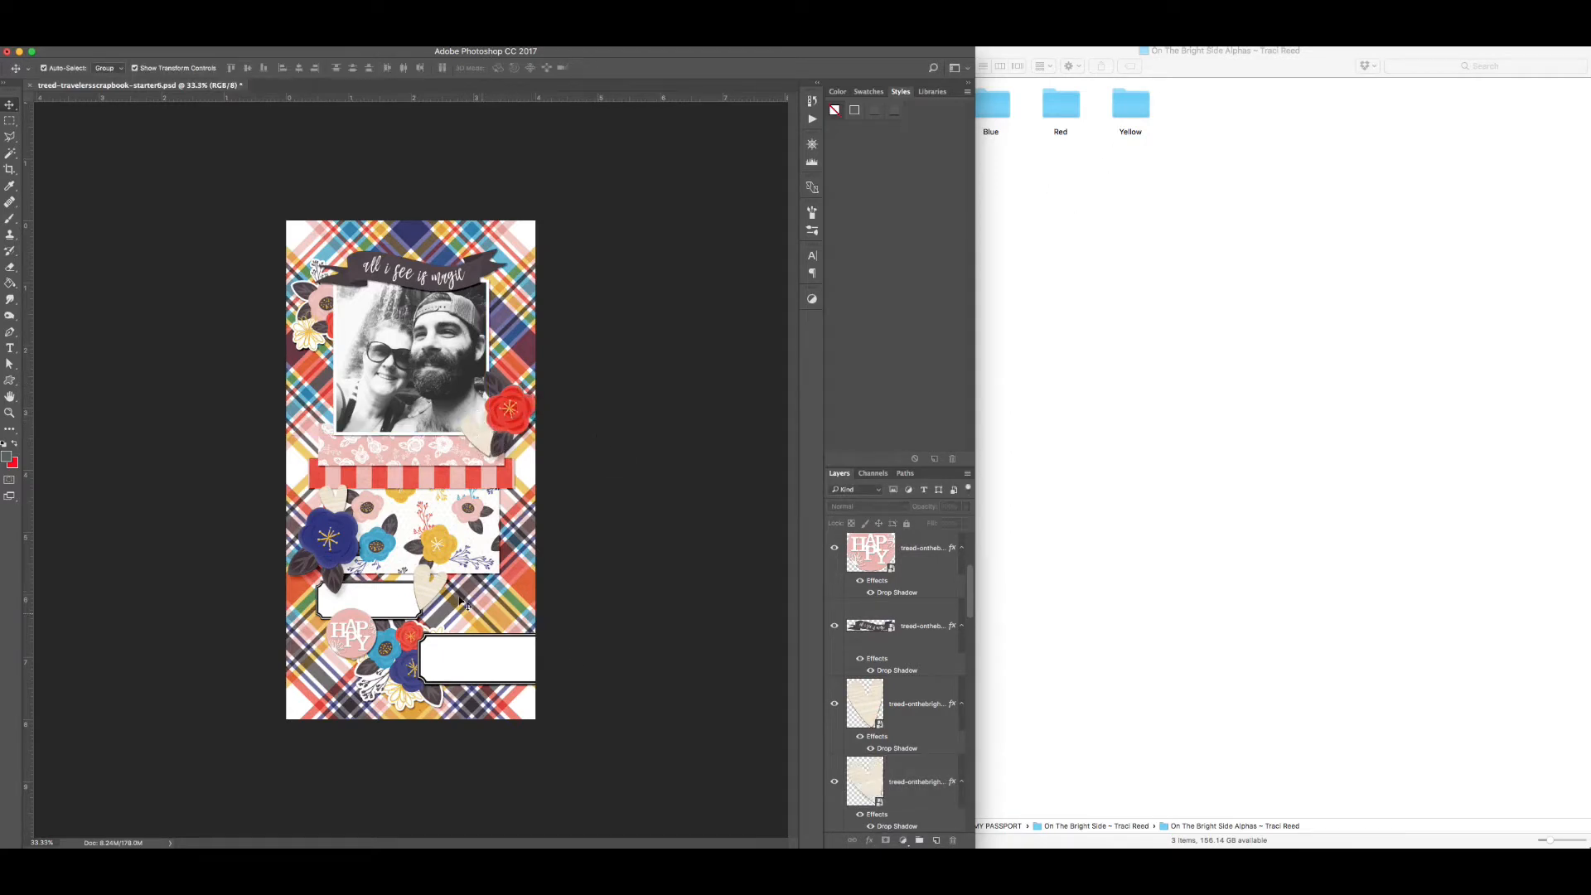
- Try moving the wood heart near the small label down toward the HAPPY badge and flower cluster, and undo it
drag(433, 587, 433, 623)
click(352, 634)
click(896, 112)
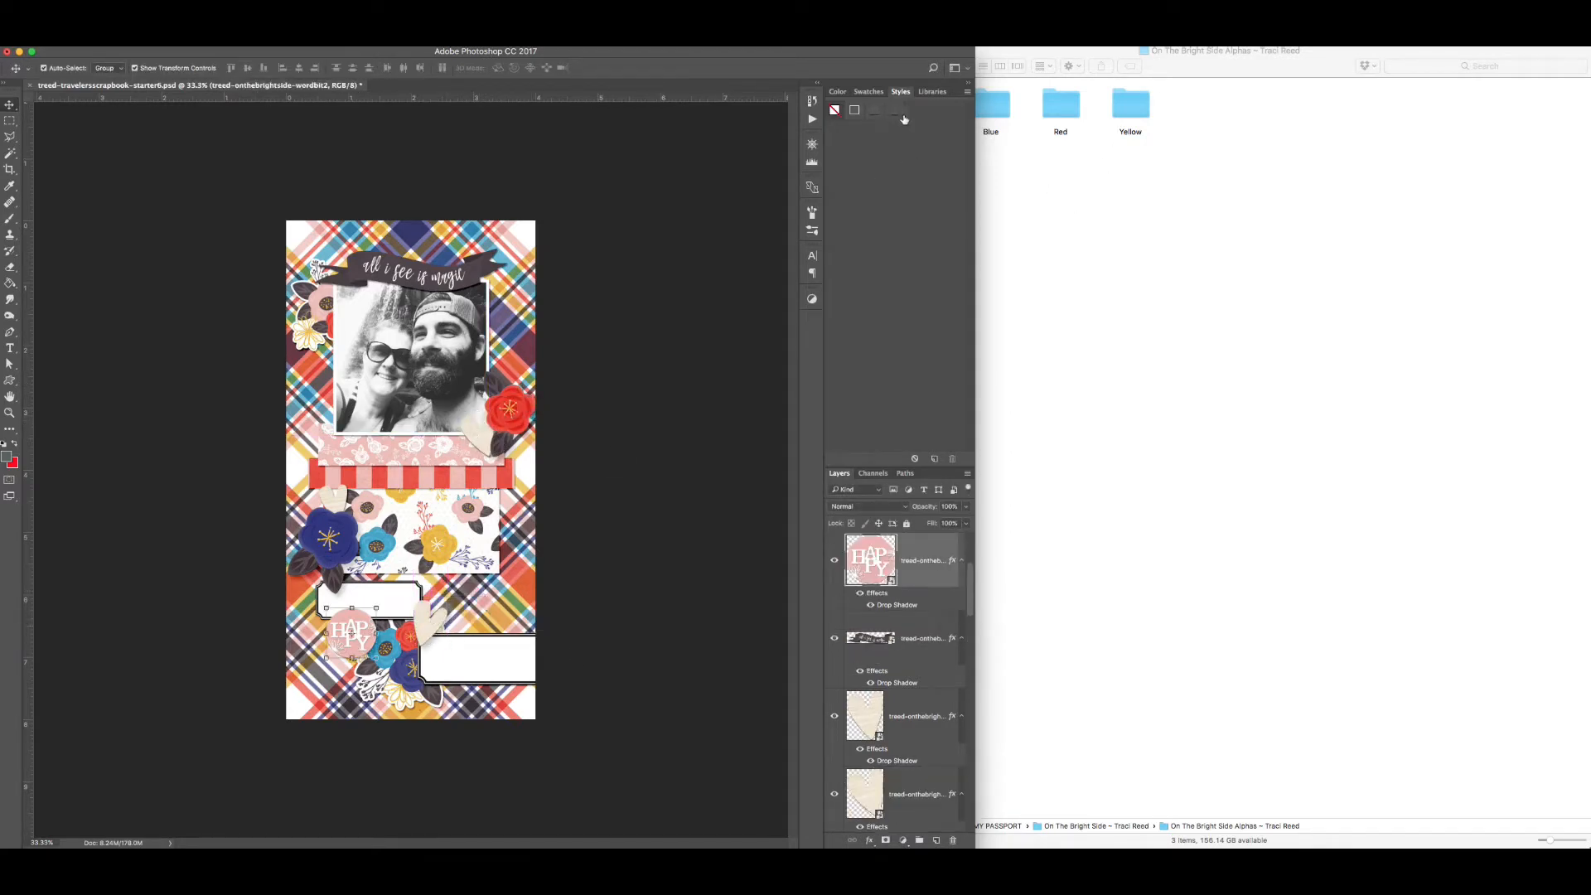
key(super+z)
drag(433, 630, 391, 638)
click(418, 597)
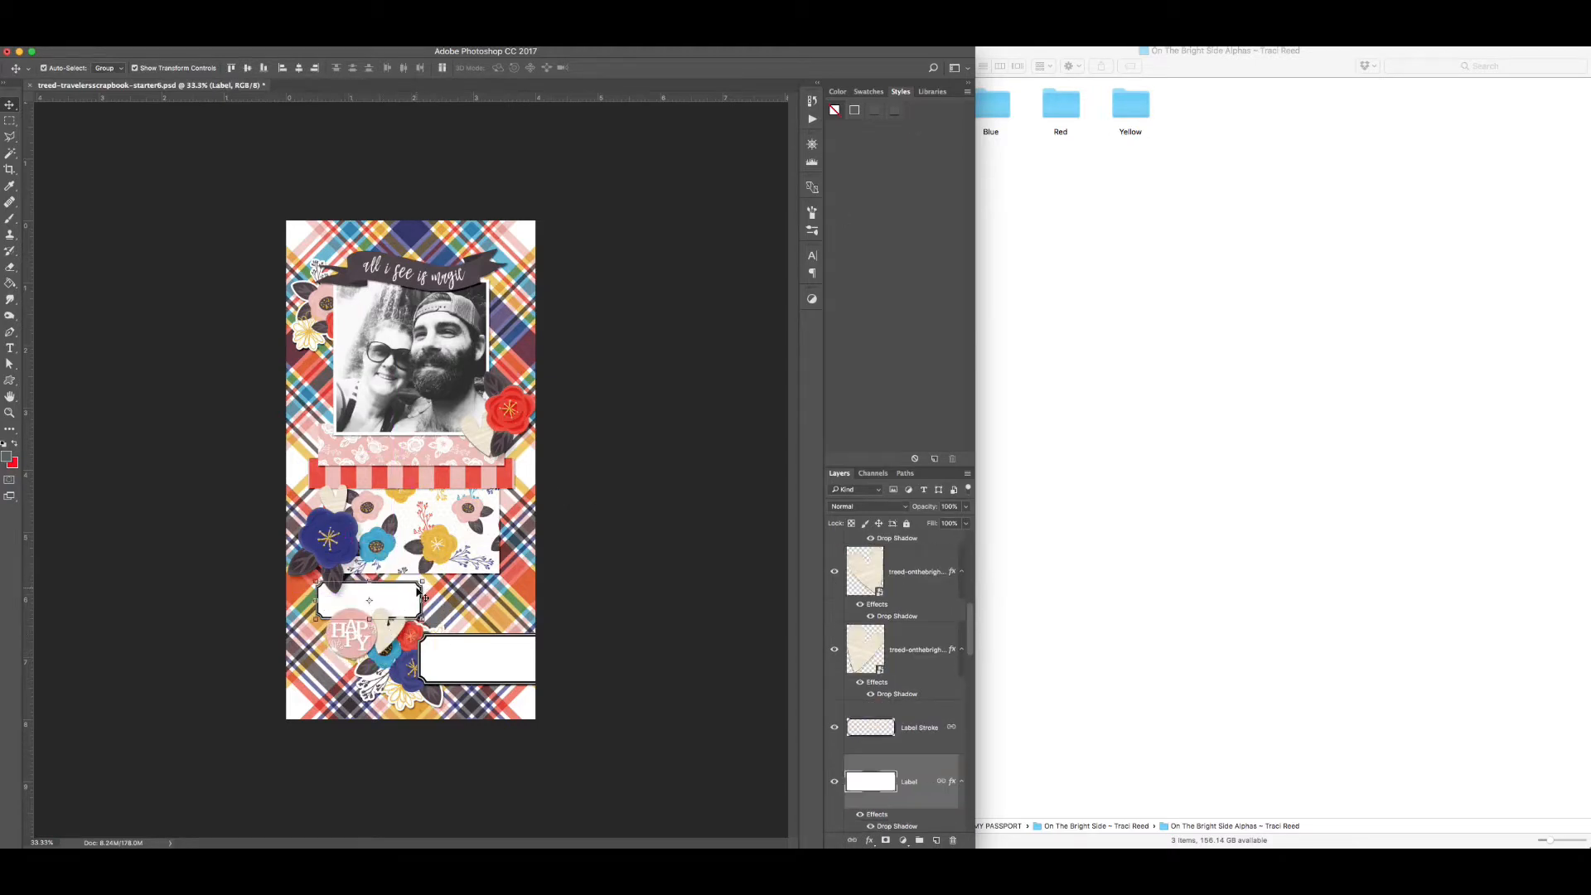
key(super+z)
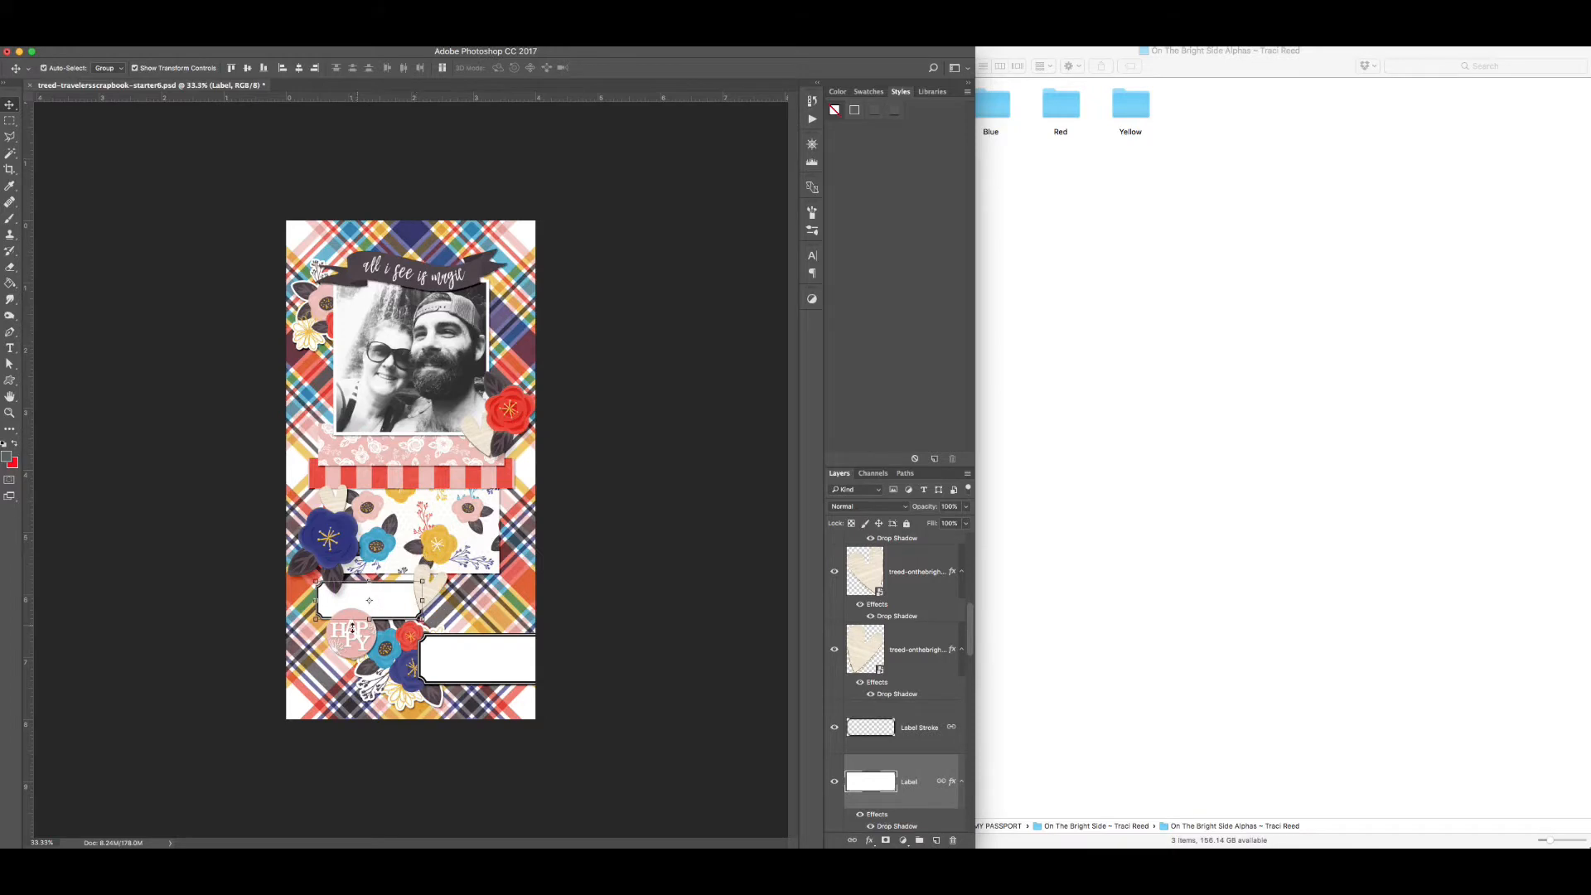
- Rotate the red flower at the photo's lower-right corner and shift it slightly
click(325, 330)
click(508, 406)
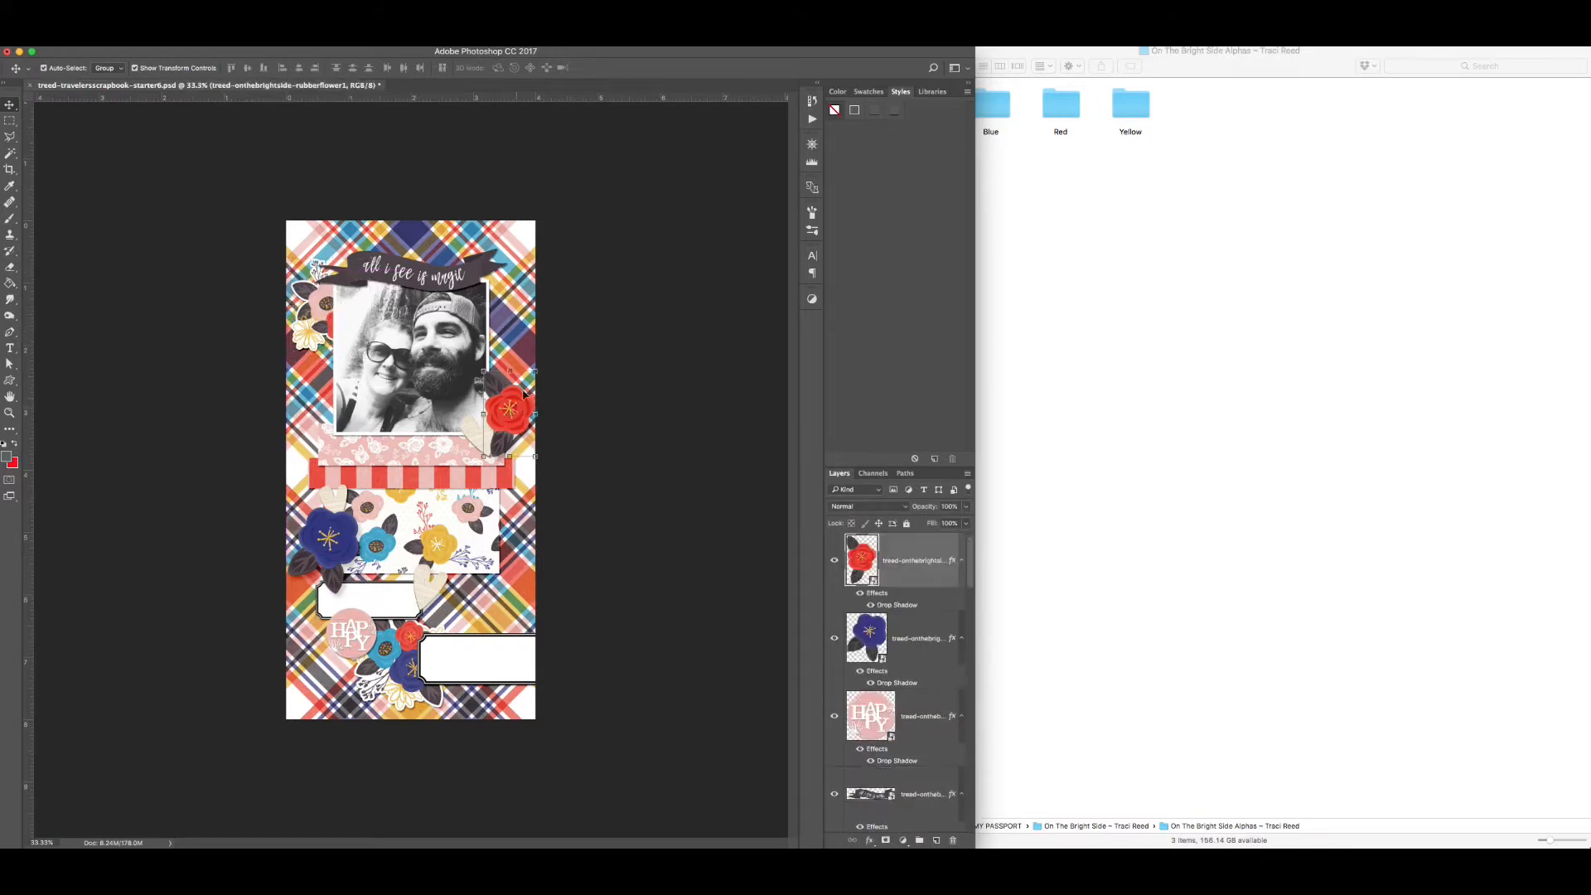
alt+click(537, 377)
drag(543, 385, 448, 474)
drag(498, 420, 537, 392)
key(Return)
- Move the wood heart to the right side of the red flower, straighten it and layer it behind the flower
click(487, 442)
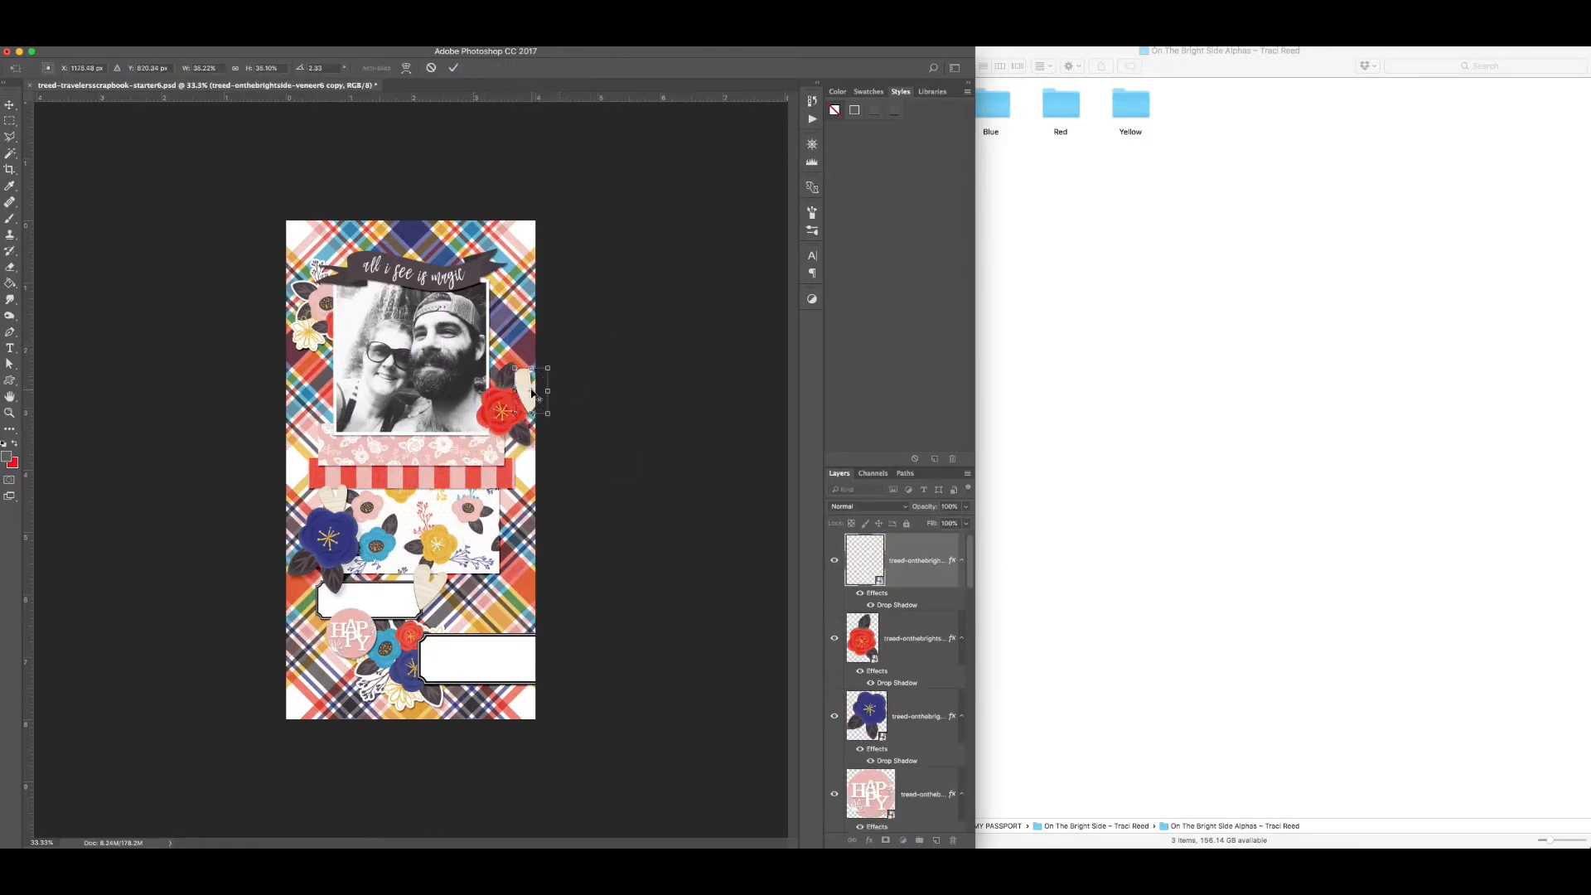
key(Return)
key(super+[)
scroll(488, 411, up, 4)
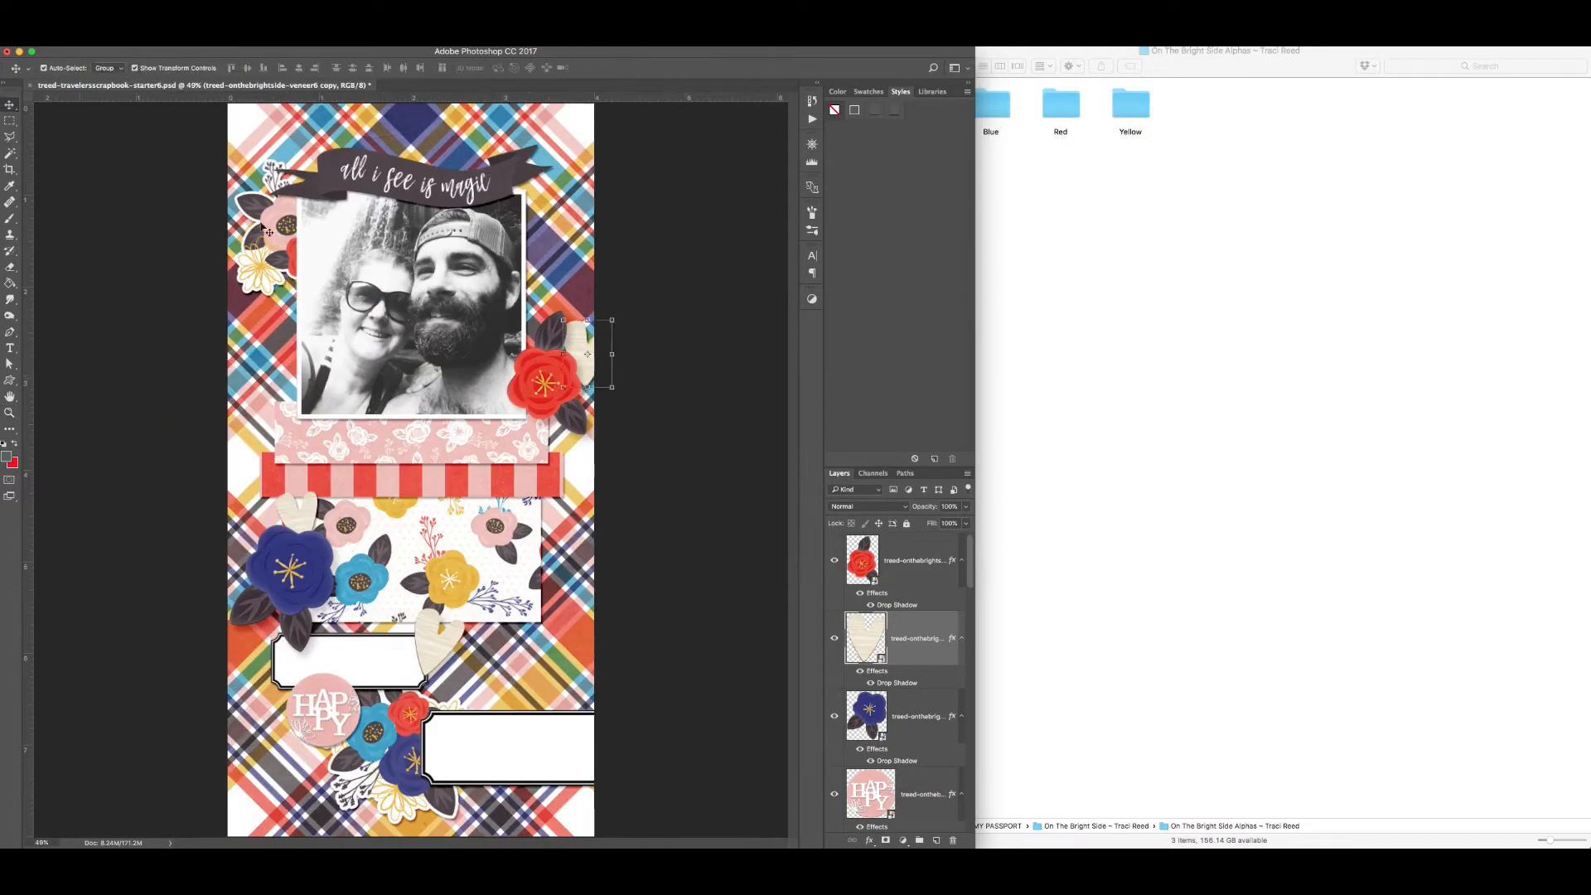
- Shift the red flower and wood heart left onto the photo's lower-right corner and tilt the heart outward
click(520, 383)
drag(521, 383, 569, 376)
shift+click(559, 362)
click(611, 363)
click(587, 367)
click(582, 300)
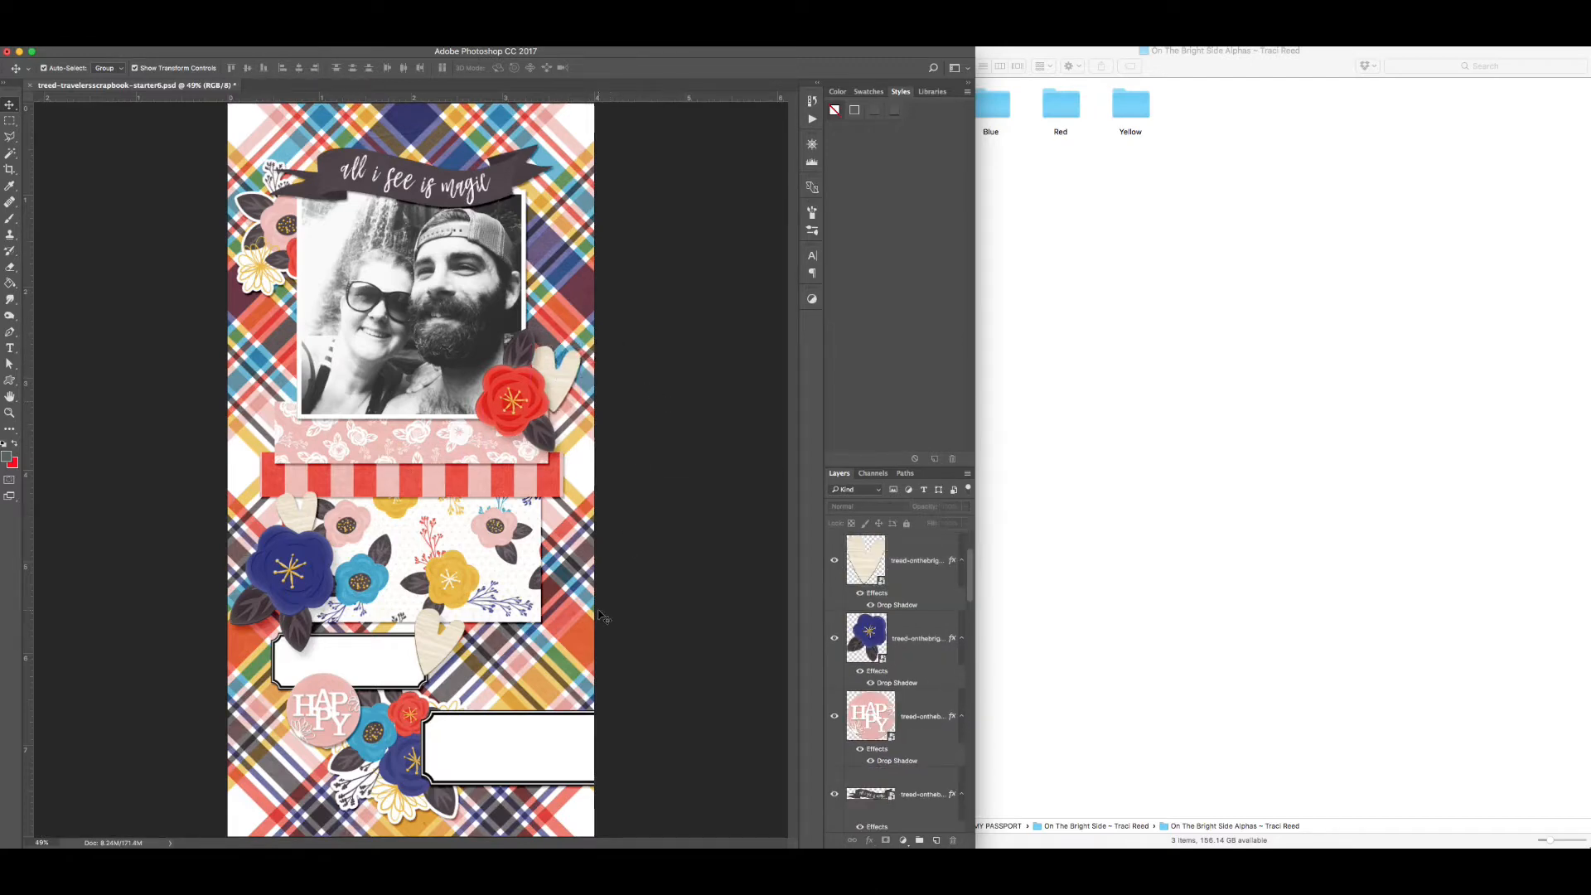
- Open the Blue alpha folder in Finder and place the letters L, O, V and E on the Photoshop page
click(1042, 286)
click(717, 273)
click(1227, 142)
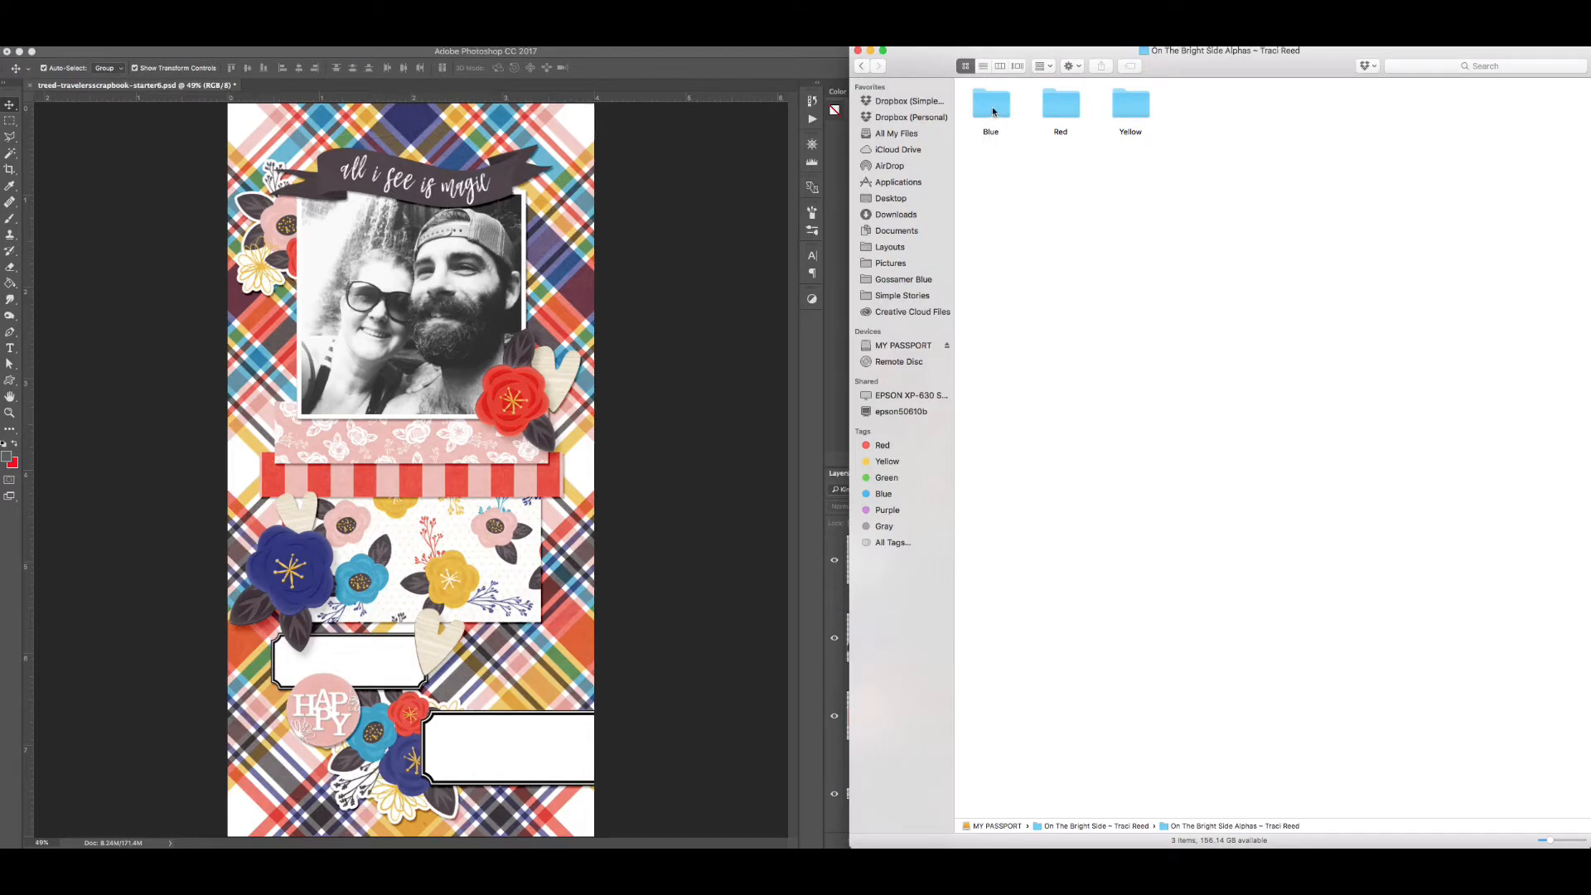
double_click(992, 104)
click(1203, 249)
super+click(1413, 248)
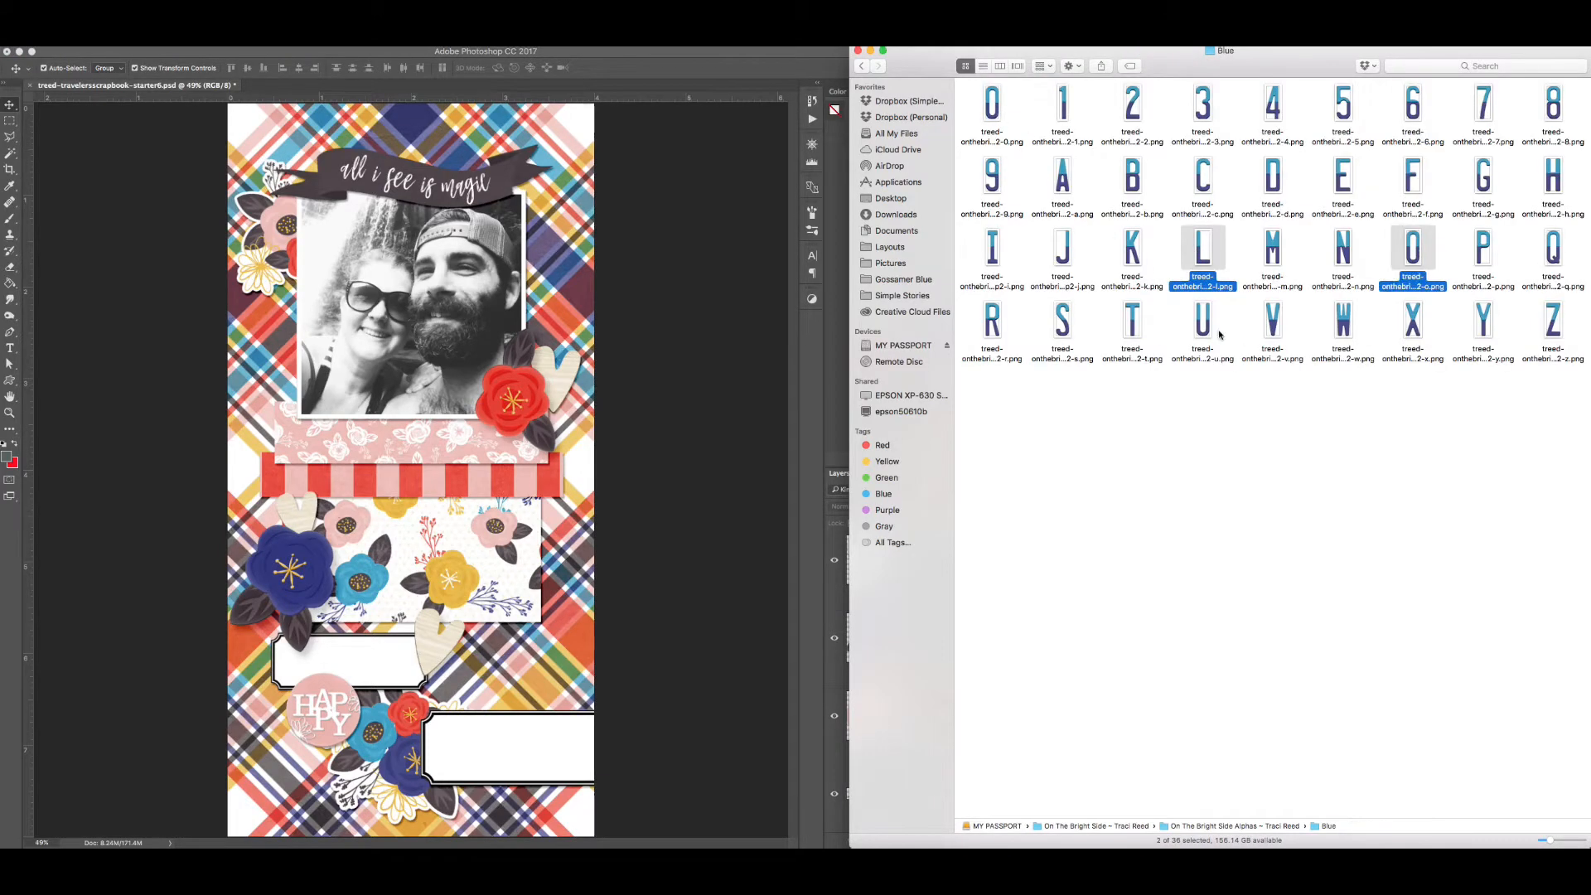
super+click(1273, 319)
super+click(1343, 176)
drag(1342, 175, 442, 494)
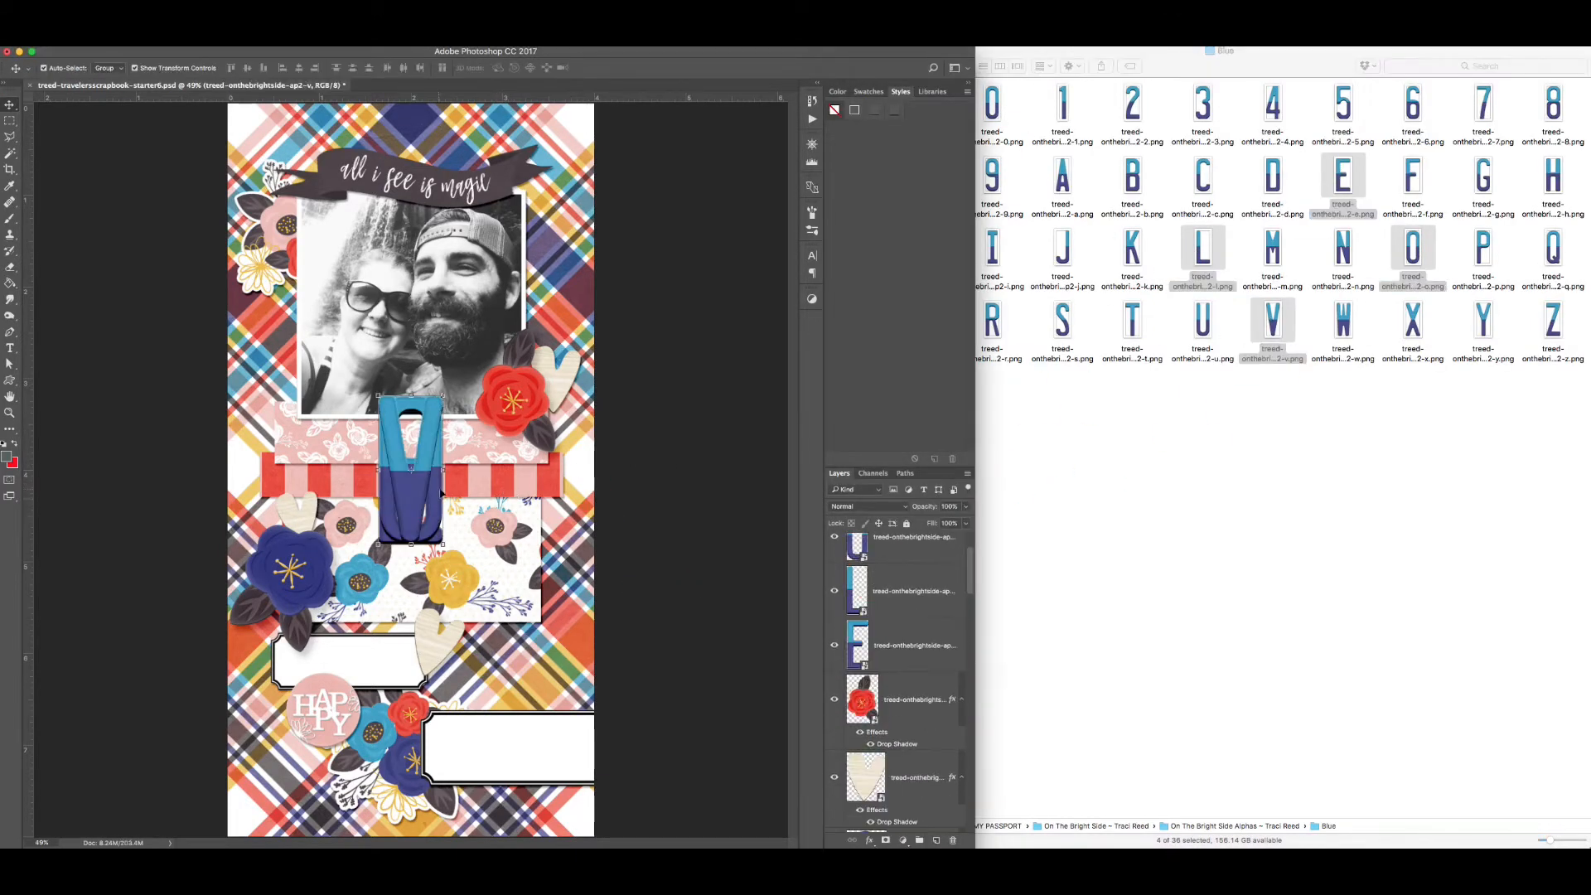
- Apply the drop shadow style to the four blue letter layers and scale the letters down slightly together
click(899, 650)
scroll(894, 645, up, 3)
shift+click(891, 554)
click(875, 110)
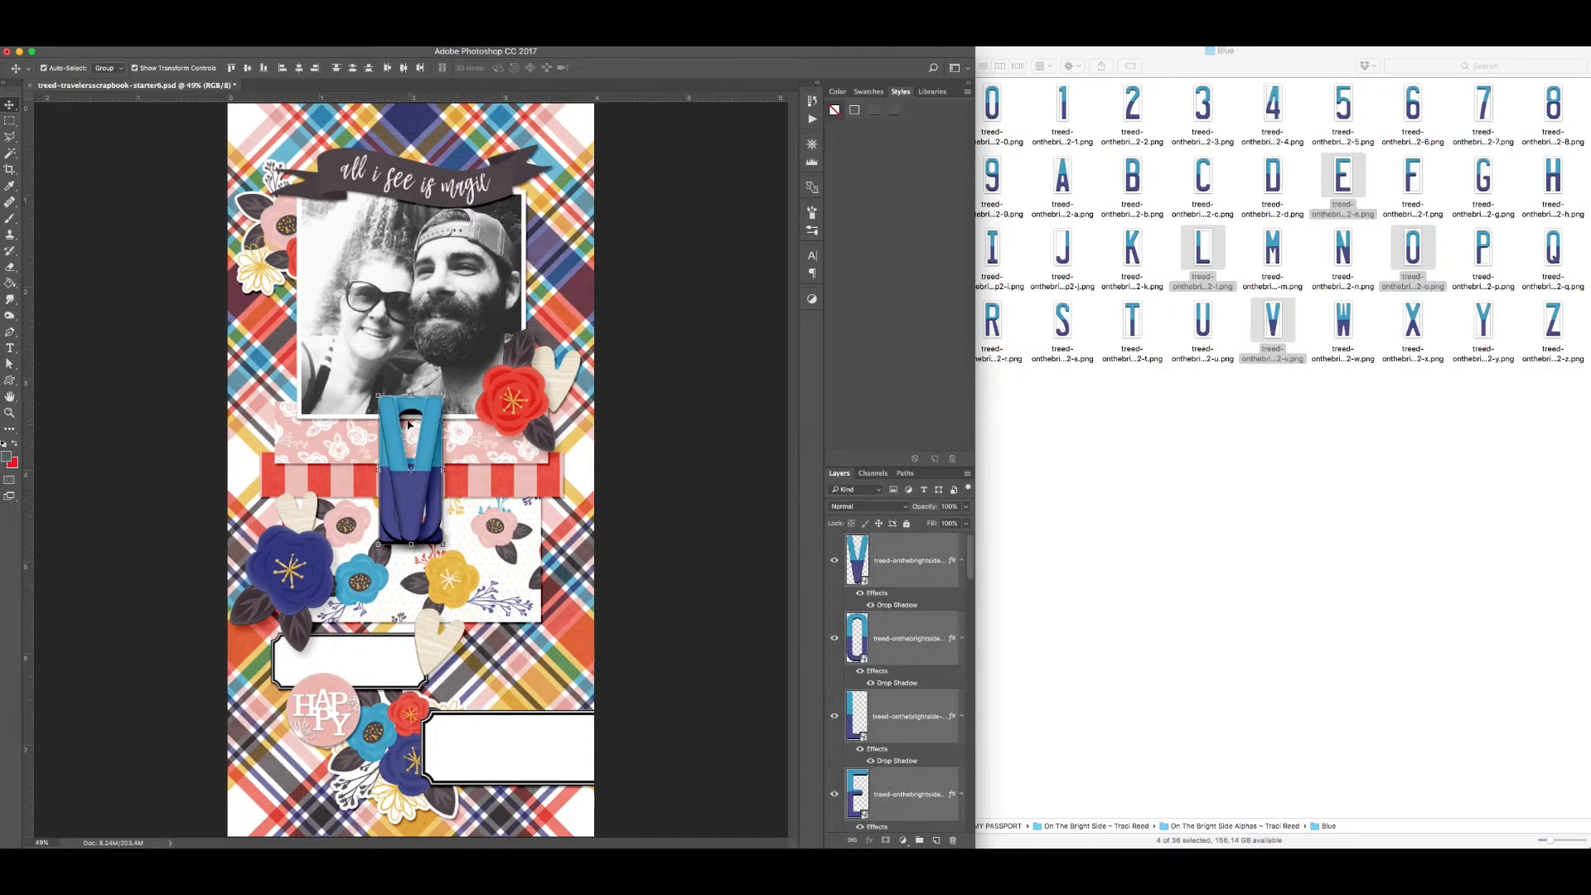
drag(442, 396, 435, 414)
key(Return)
- Spread the letters to spell LOVE over the floral paper, align their bottom edges and distribute them horizontally
click(649, 454)
drag(392, 520, 448, 613)
drag(408, 484, 516, 570)
shift+click(907, 549)
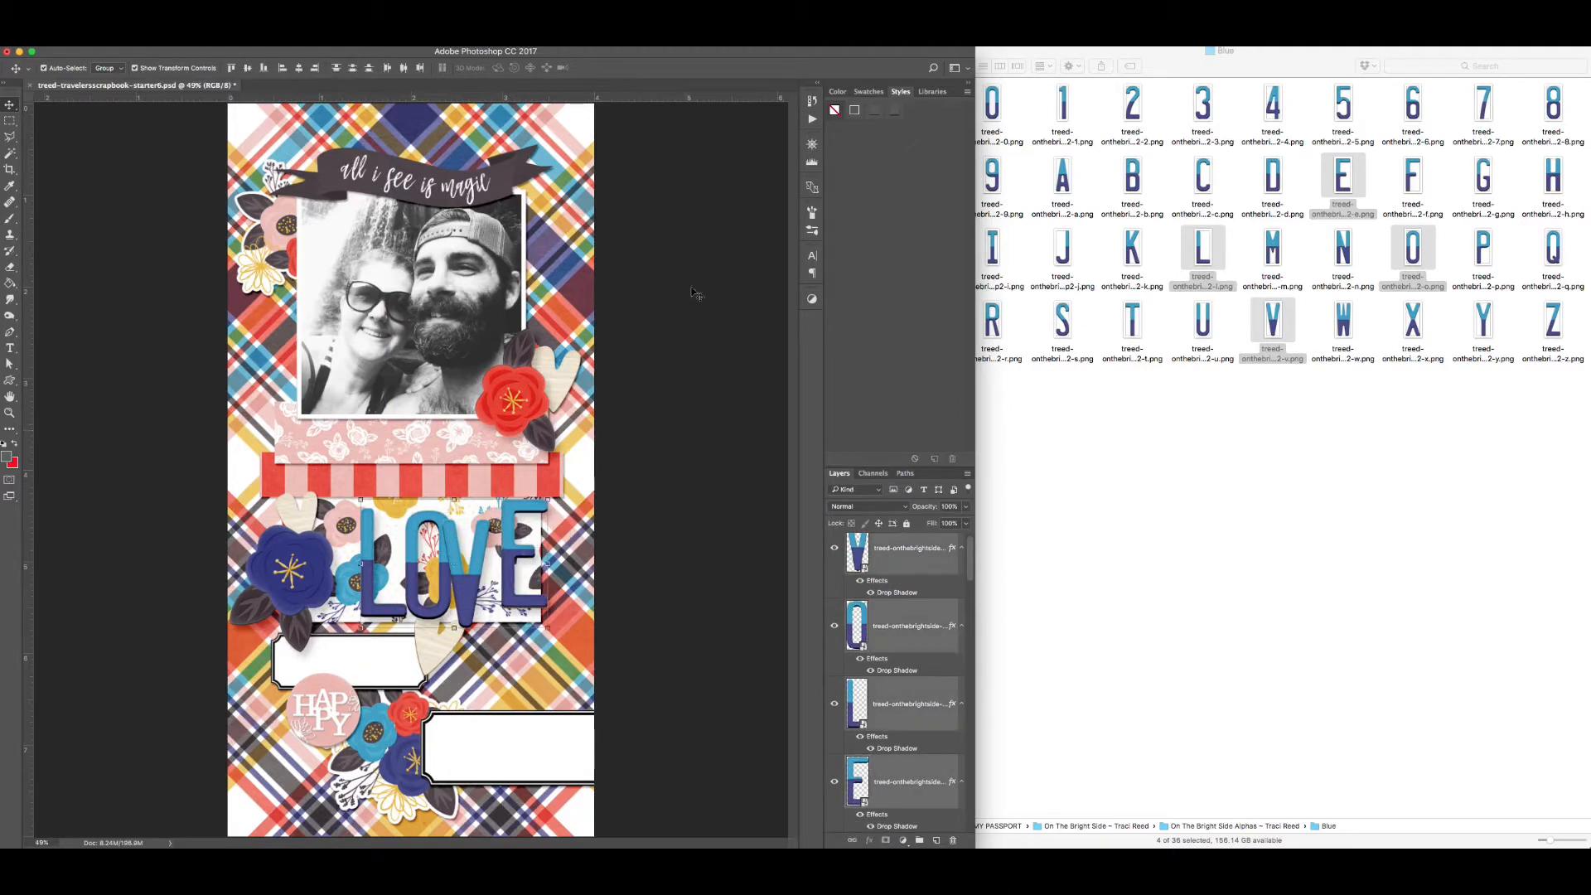
click(264, 68)
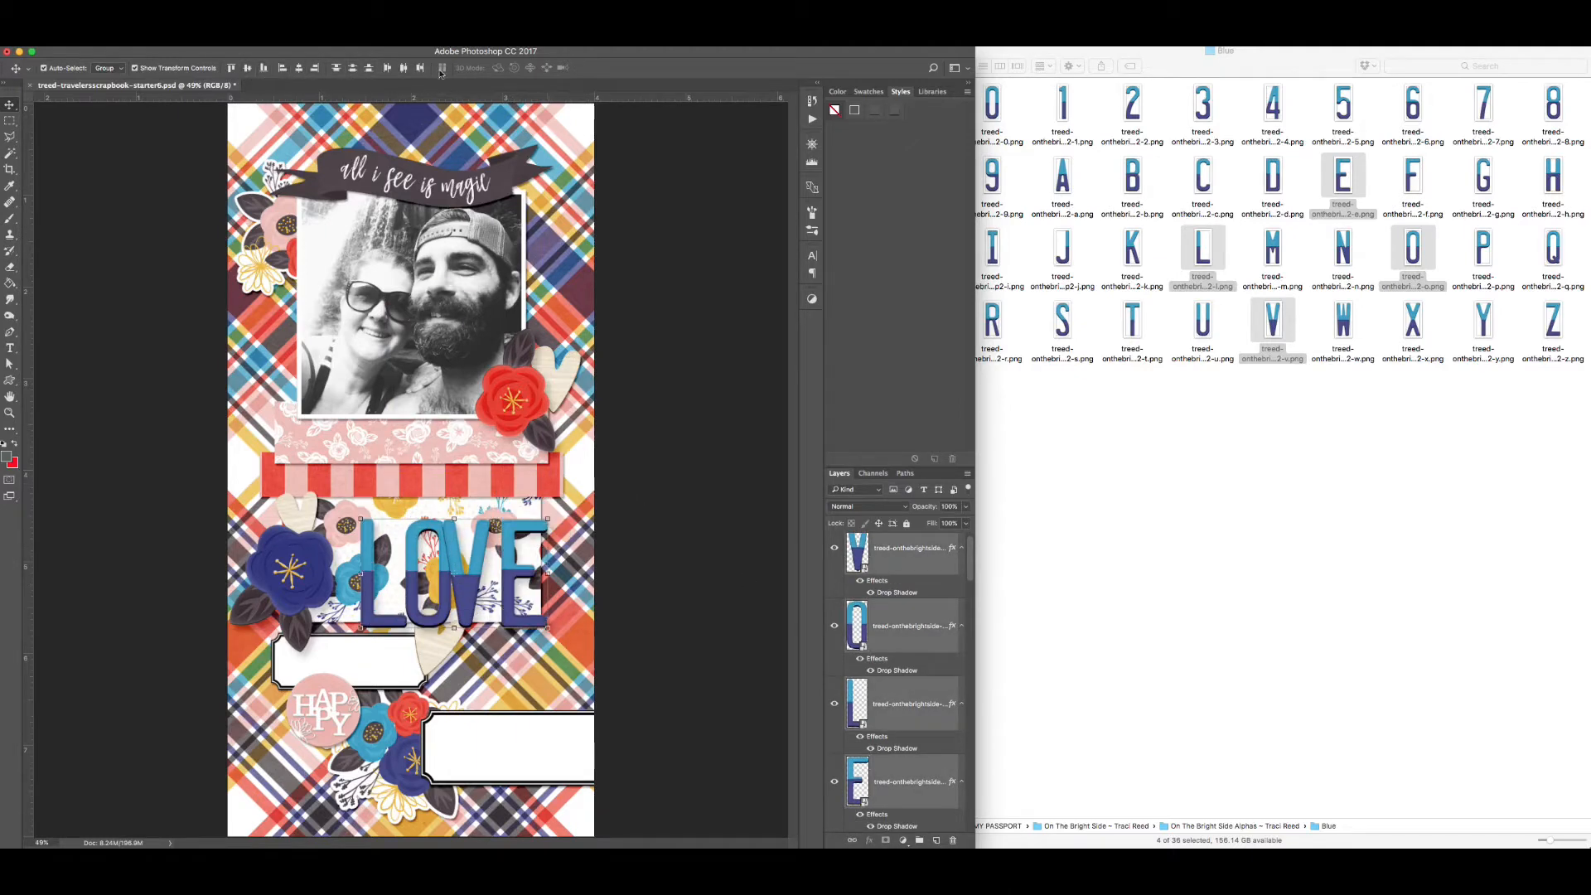
click(404, 68)
- Lower the L and E below the middle letters, nudge the L closer to the O, and align both at their top edges
click(632, 570)
drag(385, 626, 405, 641)
drag(512, 577, 512, 593)
shift+click(403, 636)
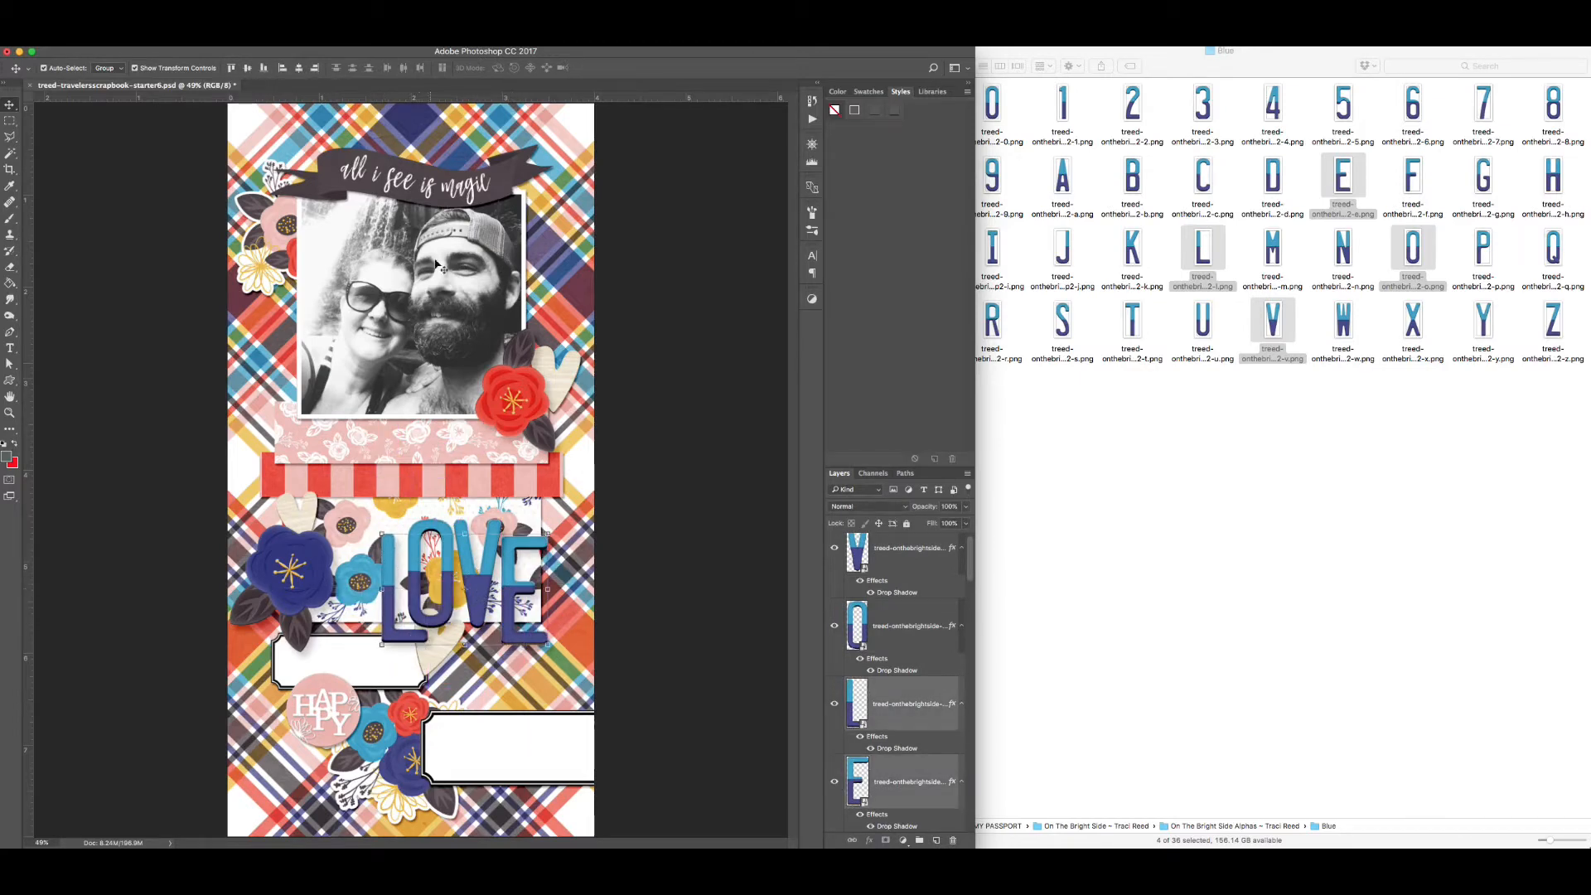
click(233, 70)
- Raise the V slightly and move the LOVE letters up together over the floral paper
click(478, 603)
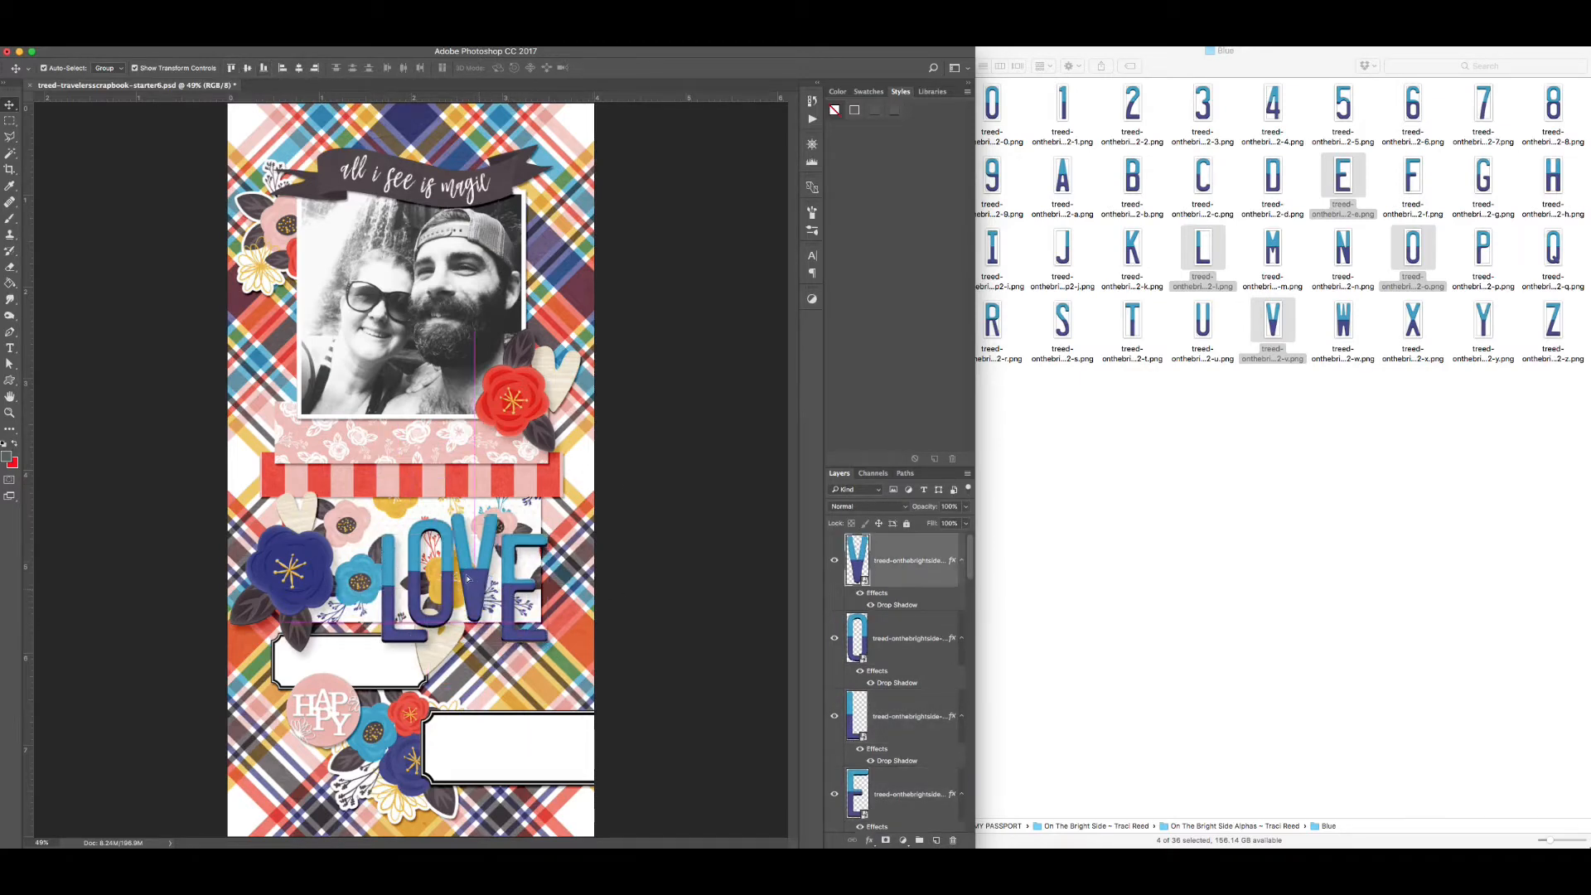
shift+click(511, 615)
shift+click(420, 620)
drag(420, 621, 387, 598)
- Rotate the wood heart beside the small label and lower it slightly beneath the LOVE title
click(440, 639)
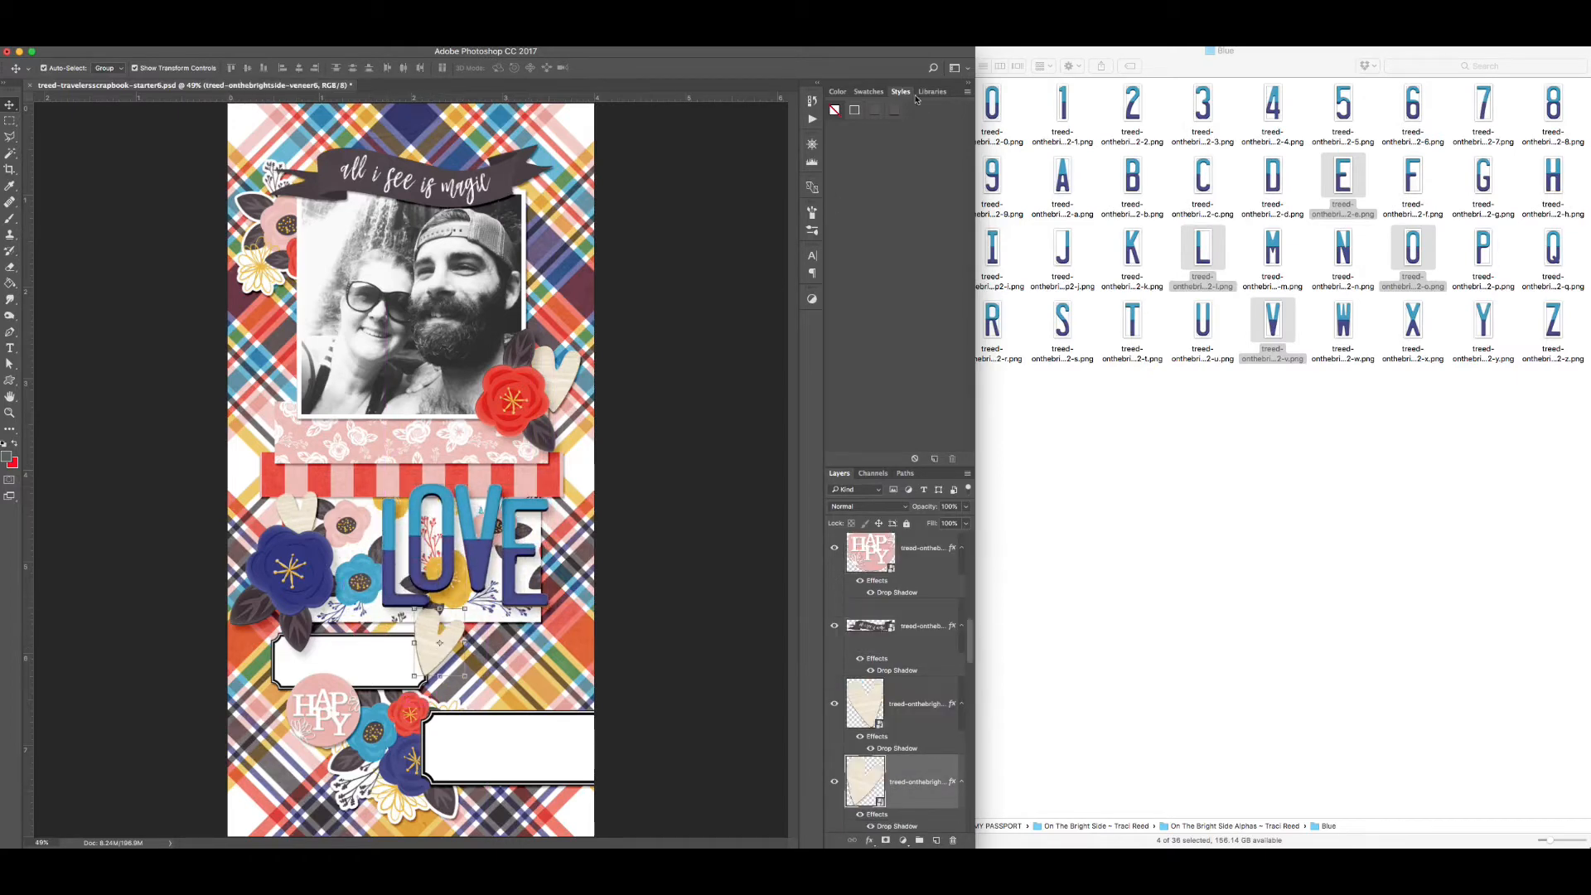
drag(460, 638, 461, 659)
click(698, 366)
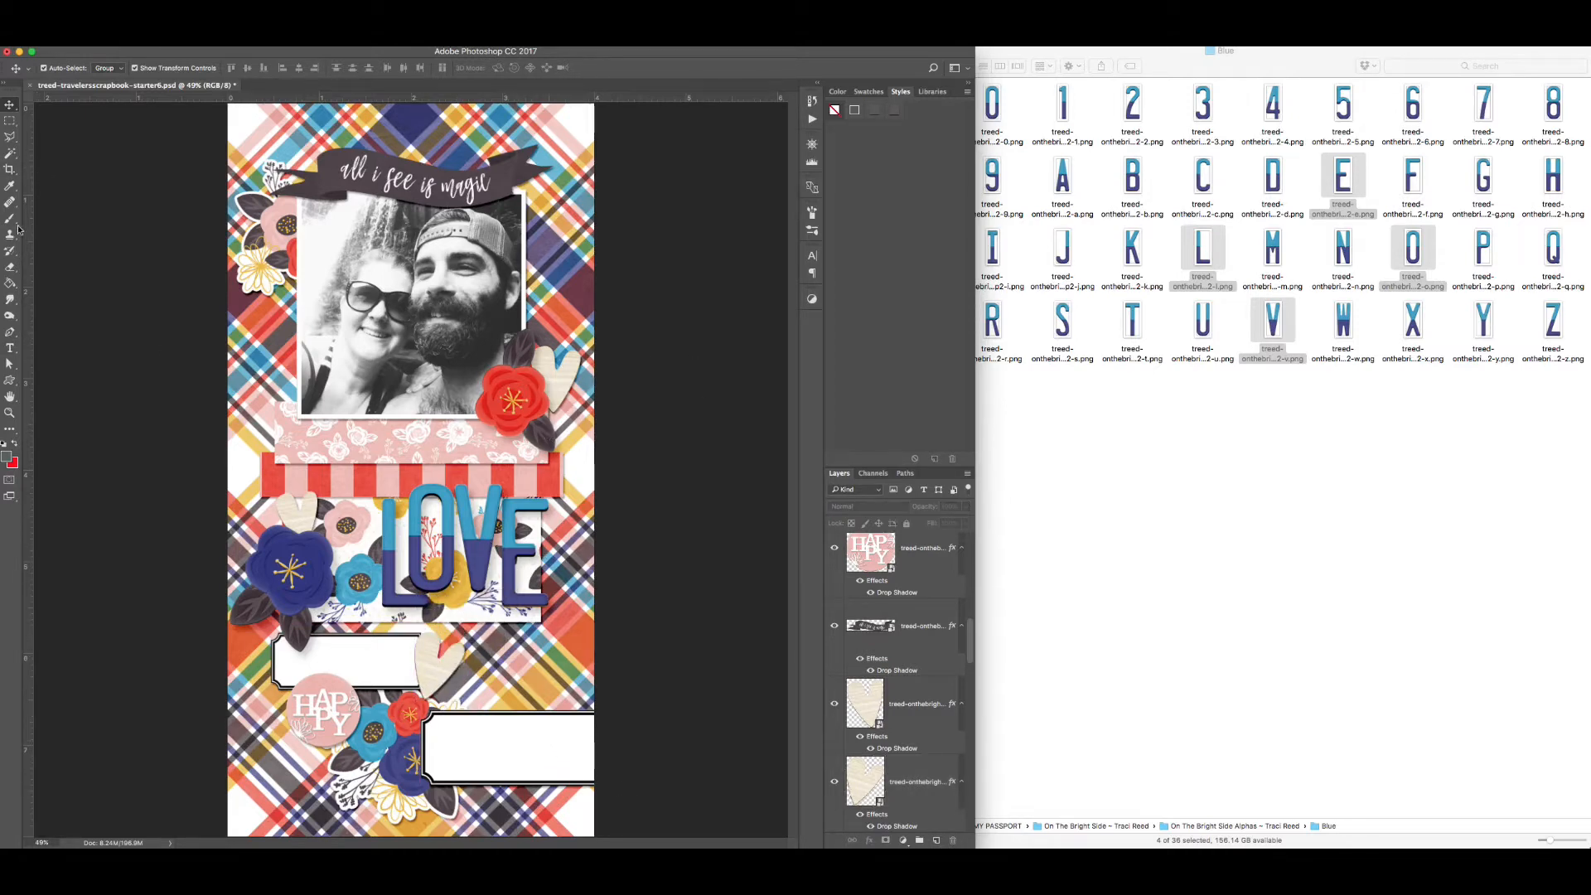
- Adjust the drop shadow settings of the title letter L
click(462, 352)
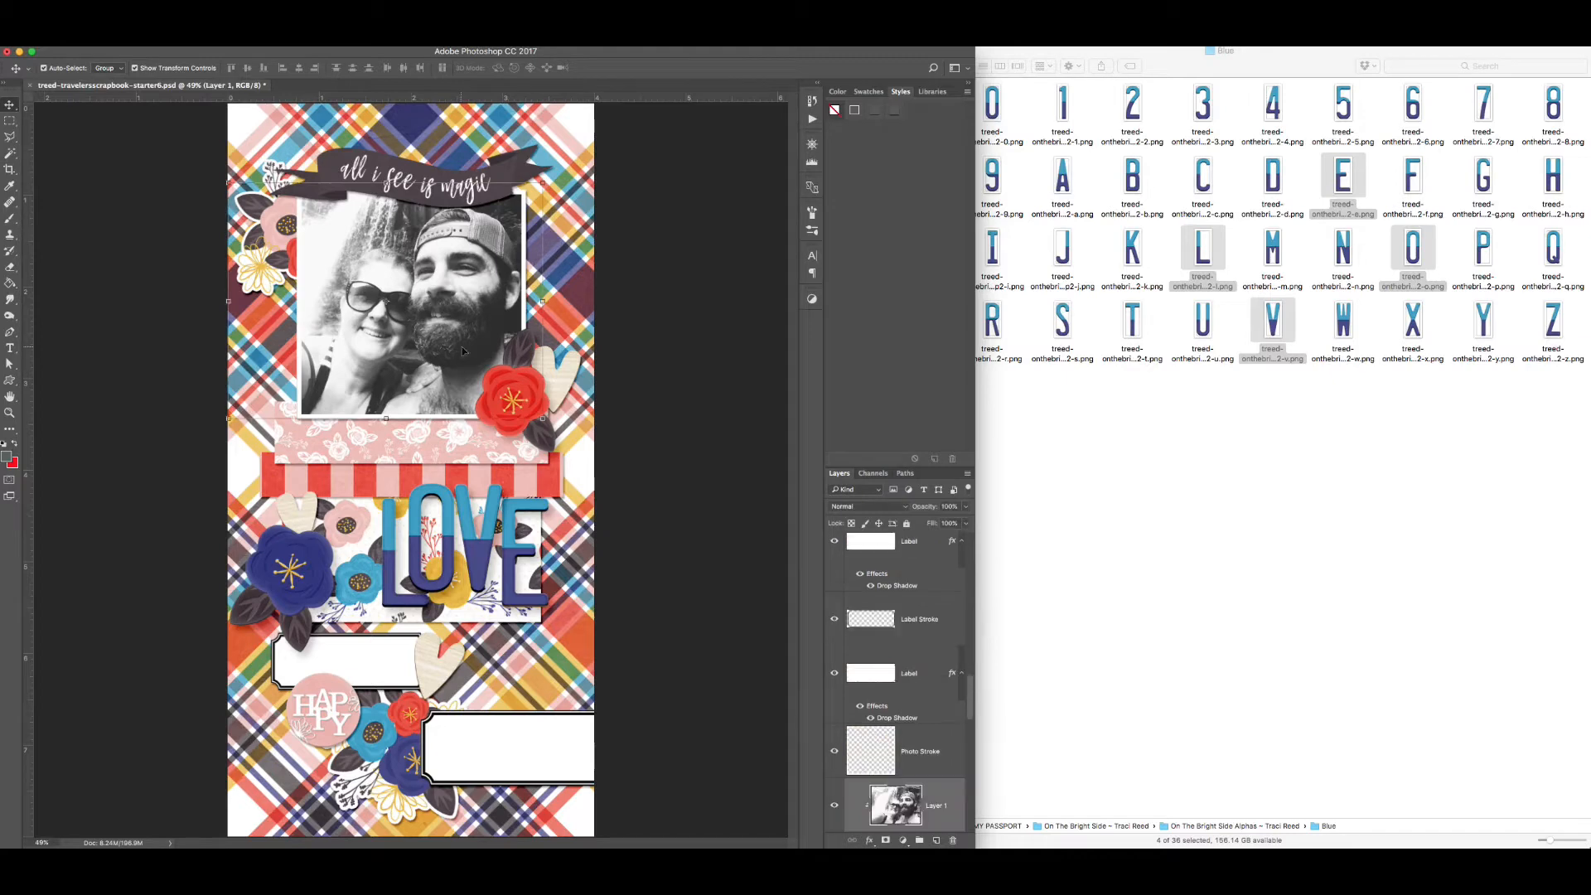
click(406, 603)
double_click(899, 605)
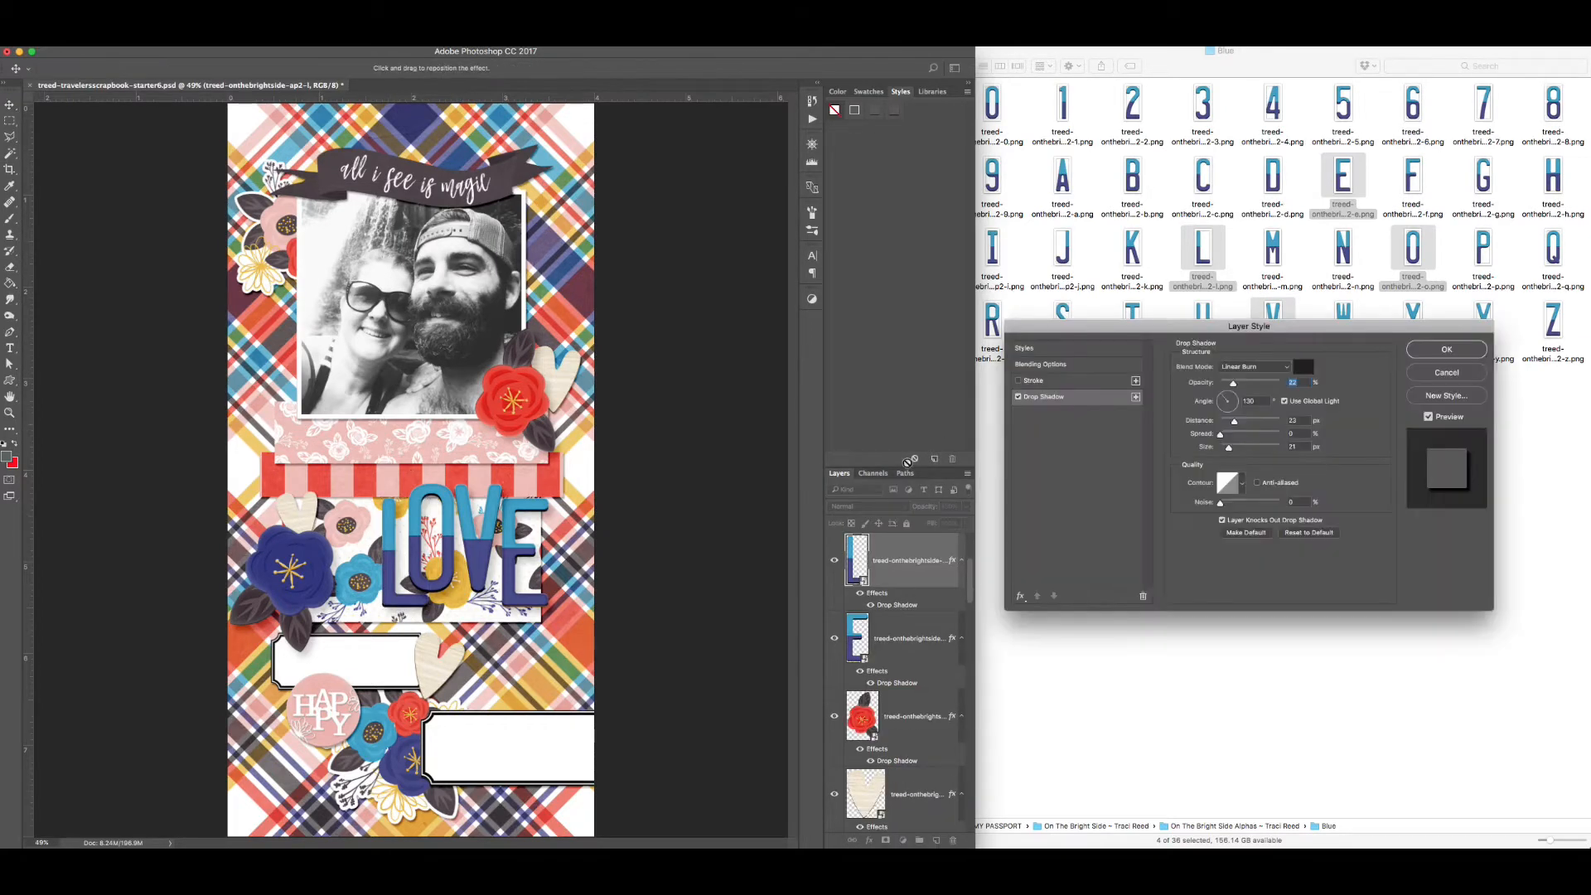
drag(1249, 386, 1228, 453)
click(1444, 349)
click(663, 539)
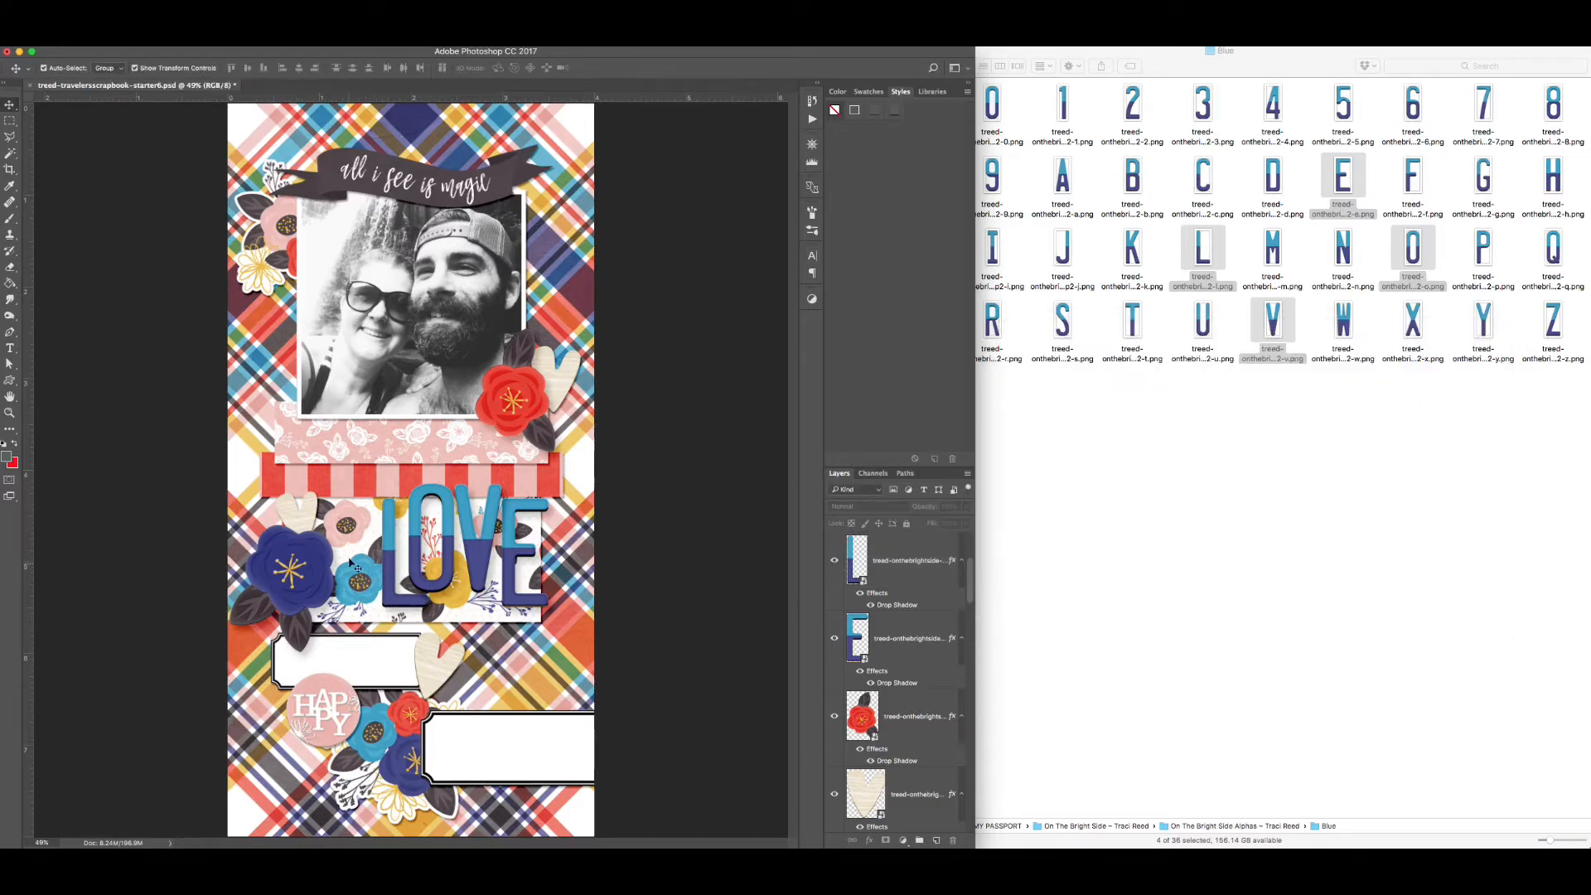
- Return to Finder, check the On The Bright Side Papers folder and open the On The Bright Side Ellies folder
click(291, 517)
click(1099, 388)
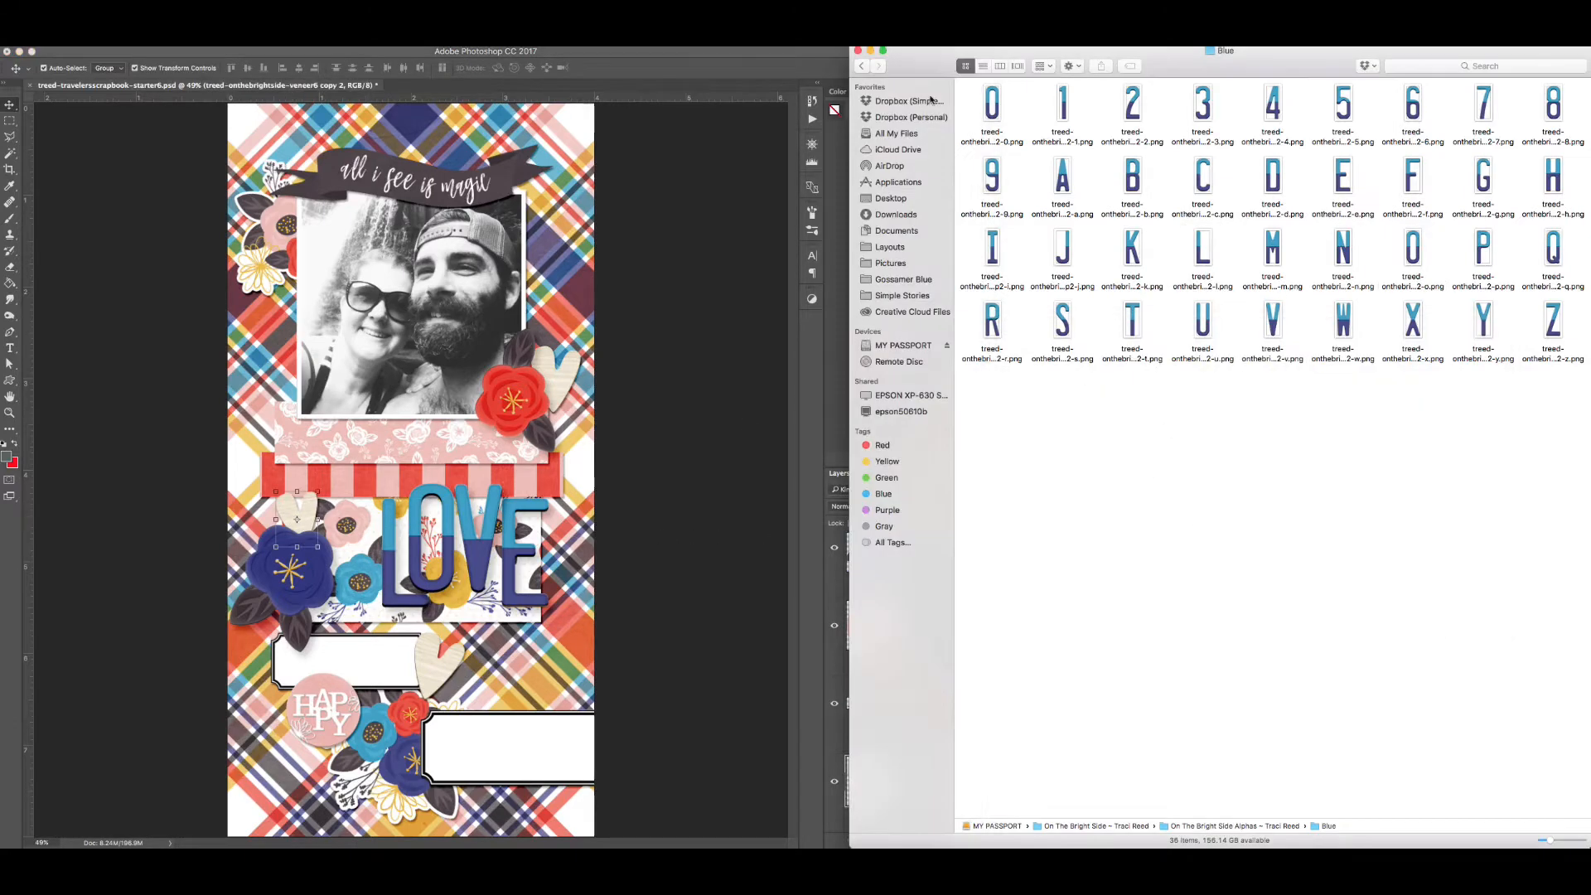
click(863, 67)
click(862, 66)
double_click(1267, 107)
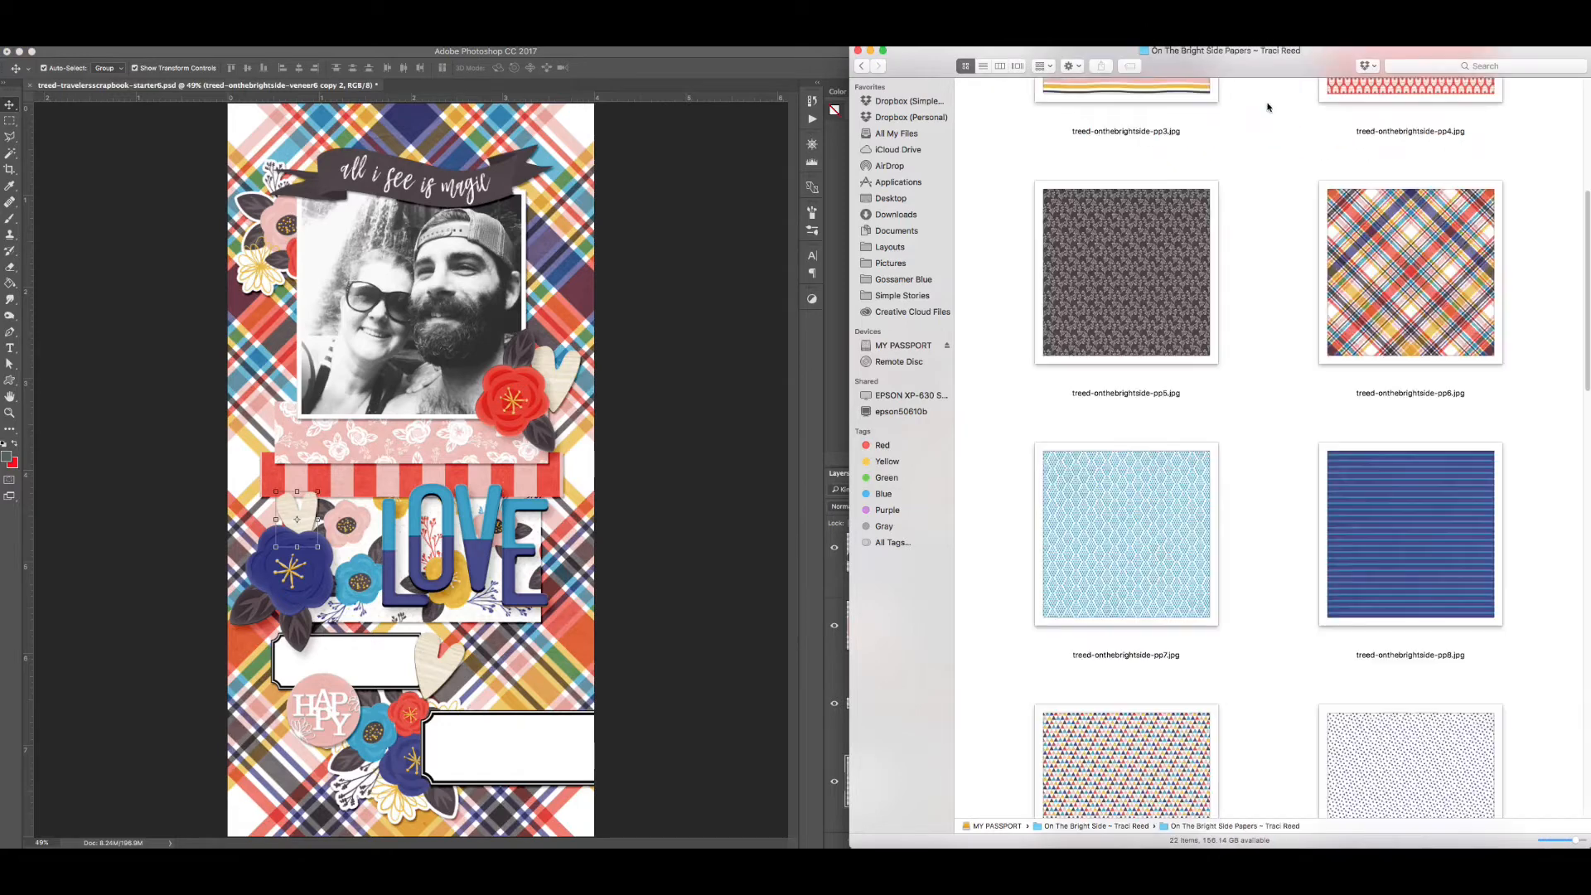
click(863, 66)
double_click(1201, 107)
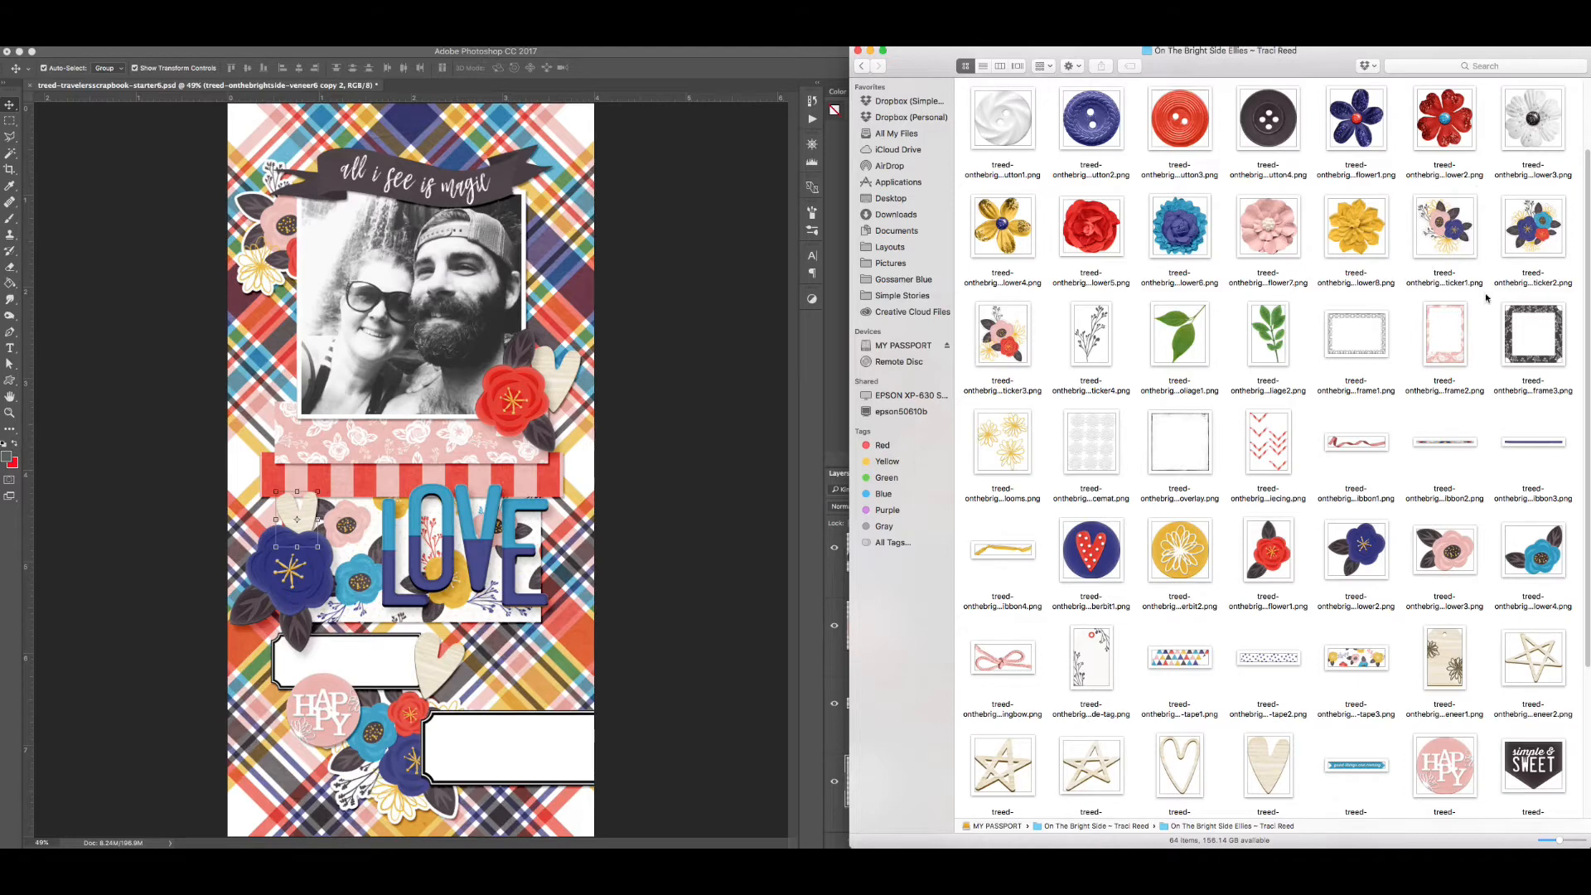
- Try placing the treed-onthebrightside-tape2 strip behind the black banner, scaled down and slightly rotated
scroll(1486, 298, down, 2)
drag(1275, 596, 509, 159)
drag(476, 163, 524, 135)
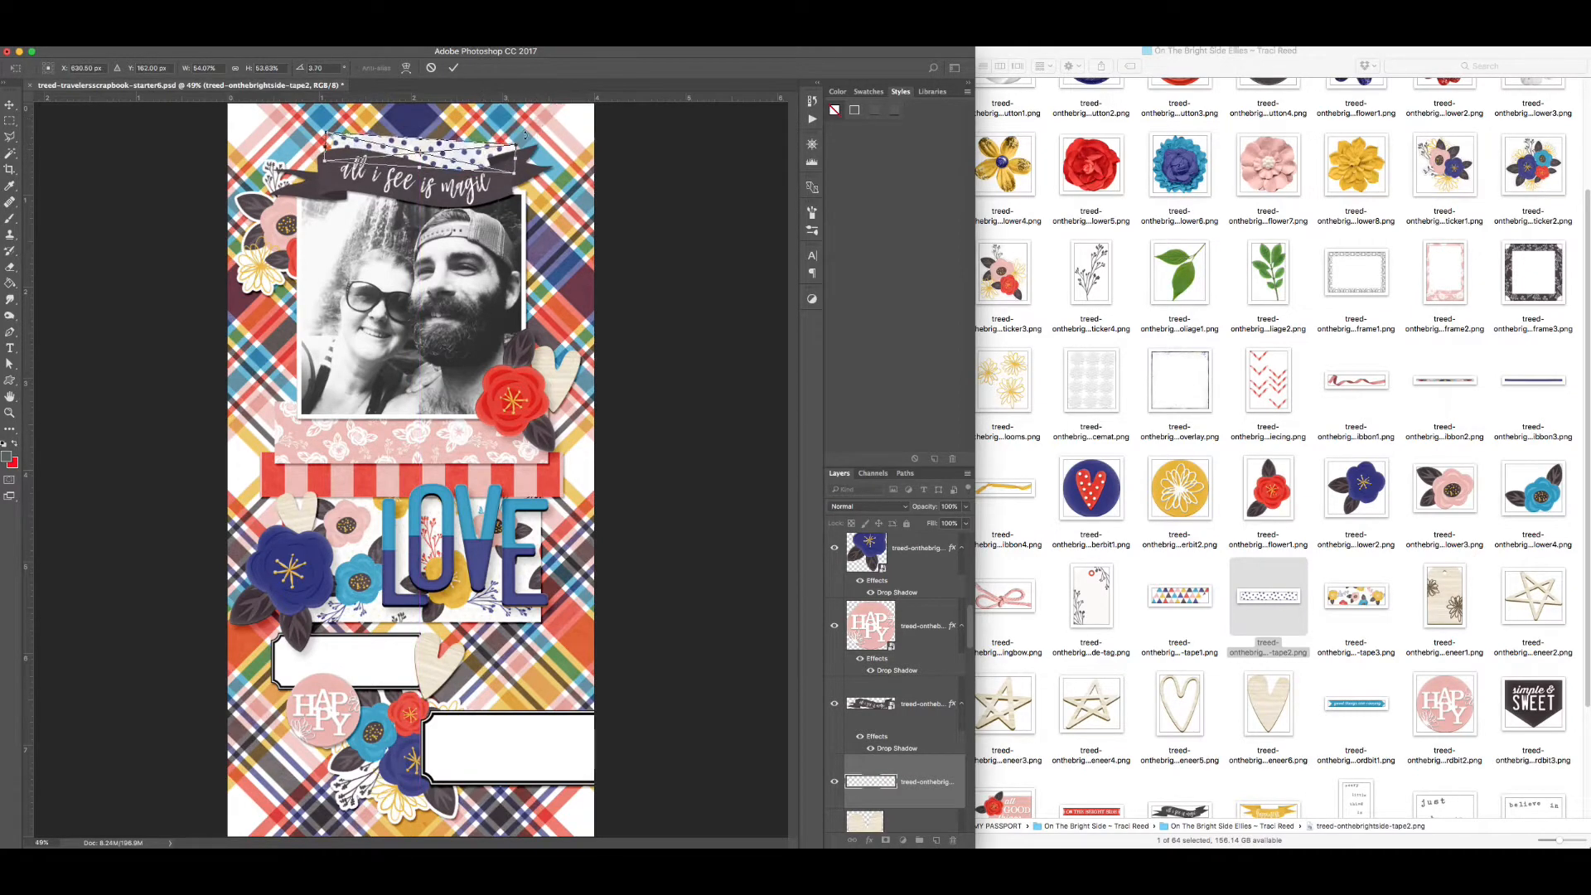
key(Escape)
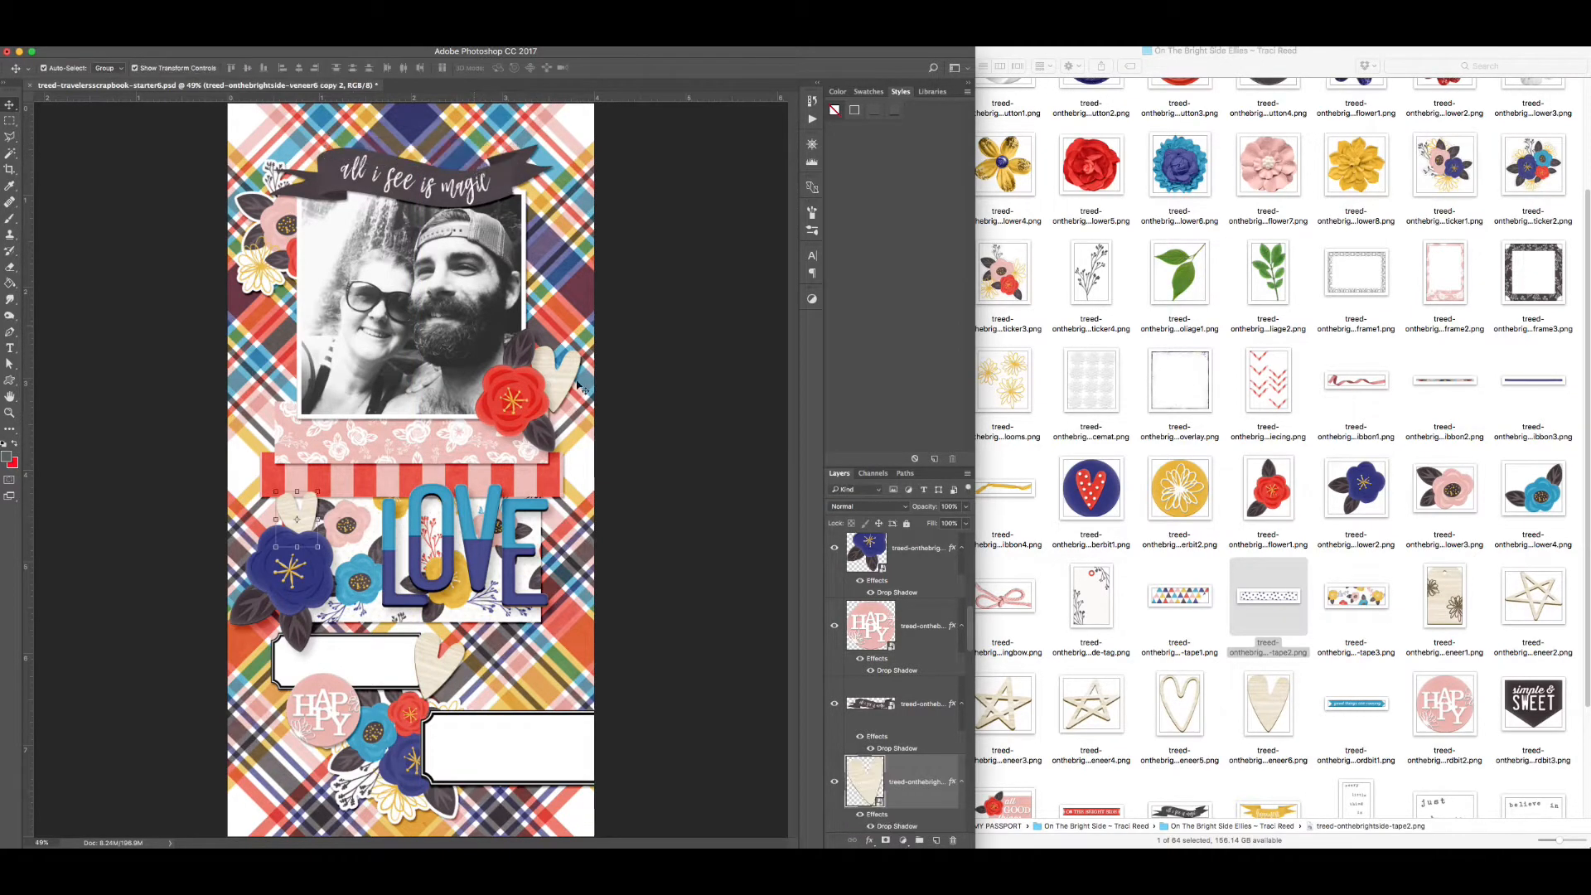
- Add a yellow #eab93a color overlay, sampled from the flower cluster, to the large label's stroke
click(552, 720)
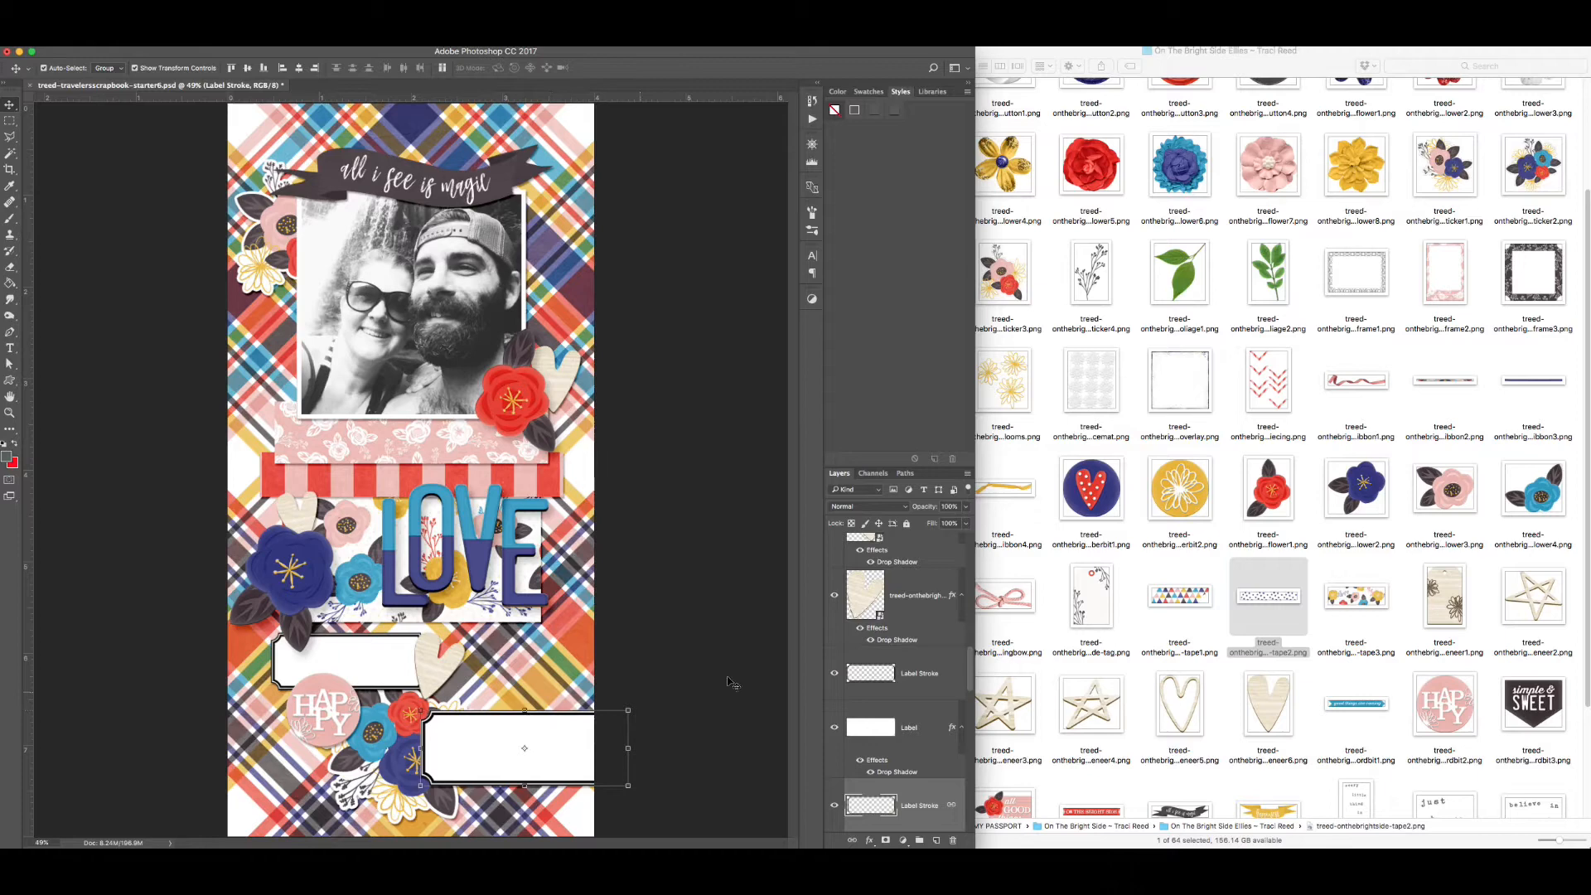
double_click(944, 795)
click(1020, 596)
click(1050, 681)
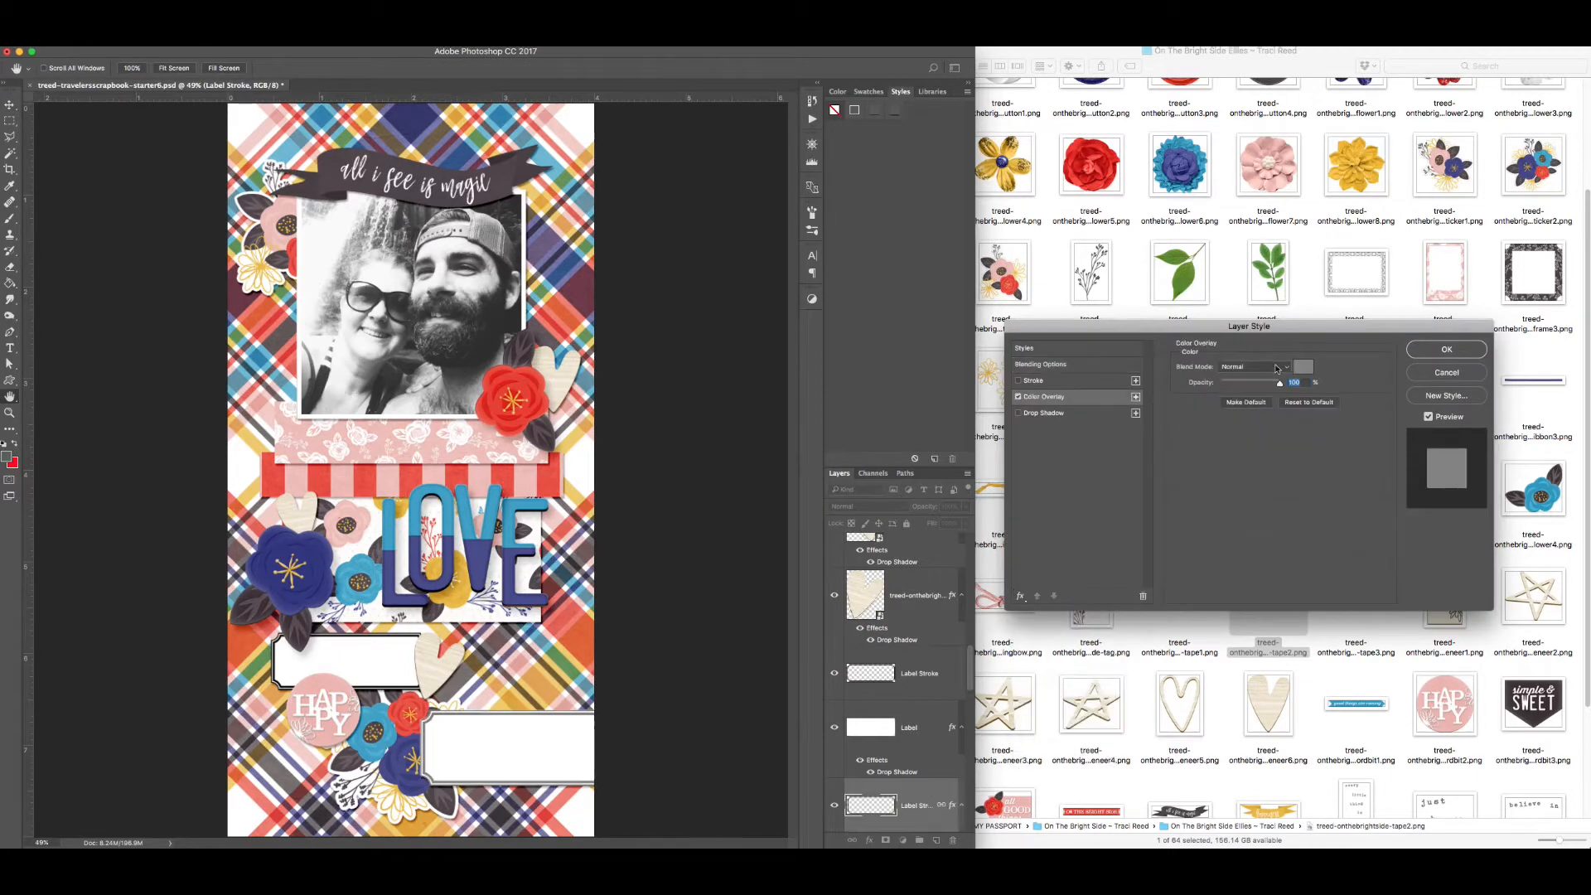
click(1278, 369)
click(483, 570)
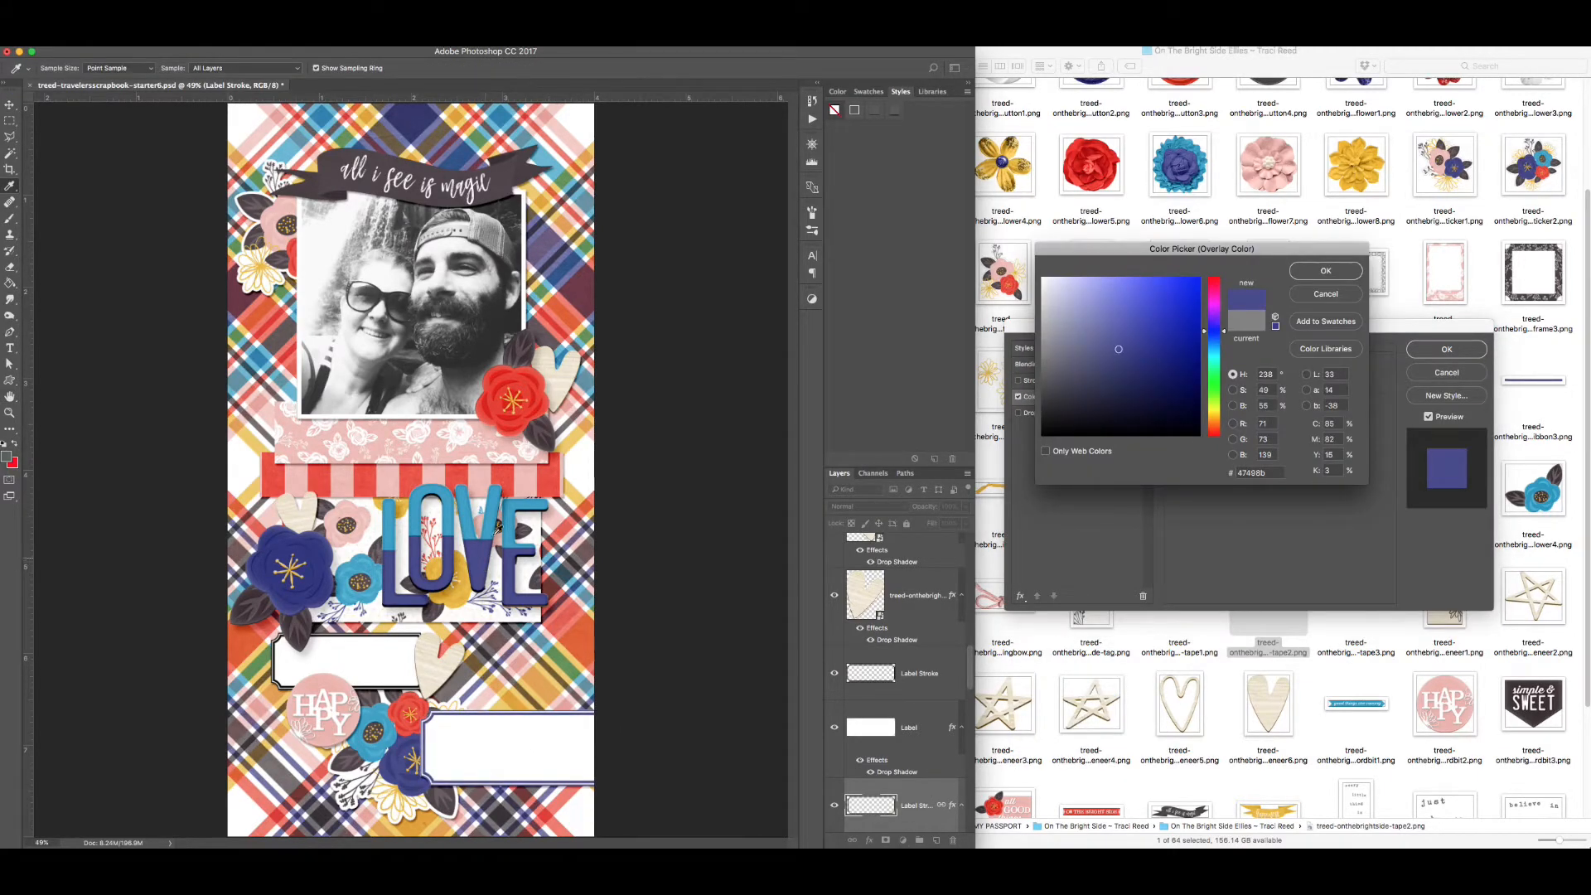
click(446, 801)
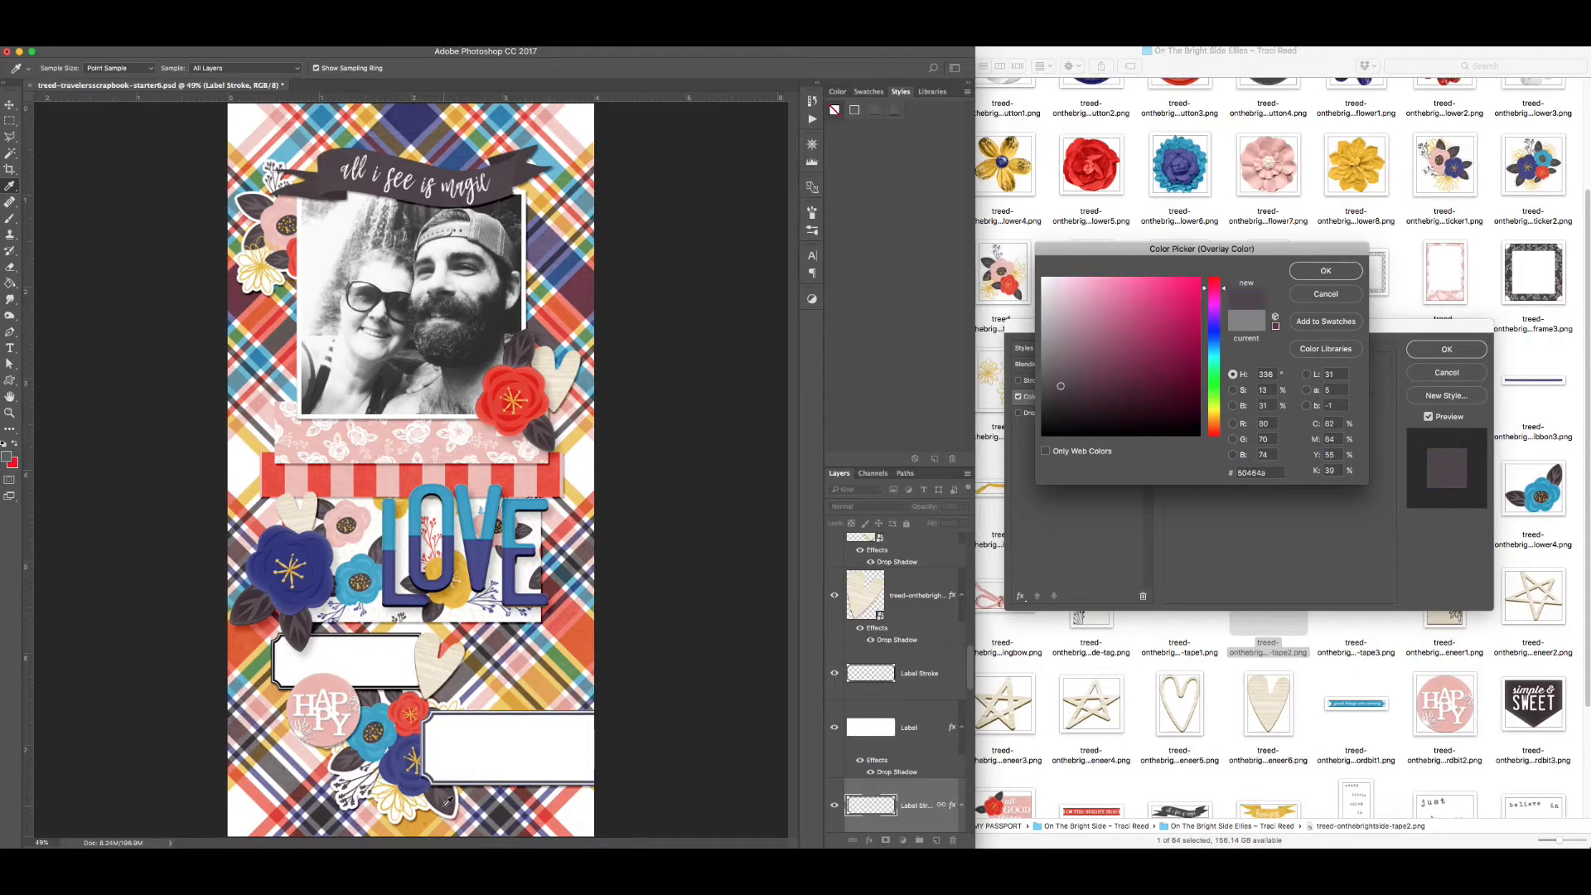
click(402, 783)
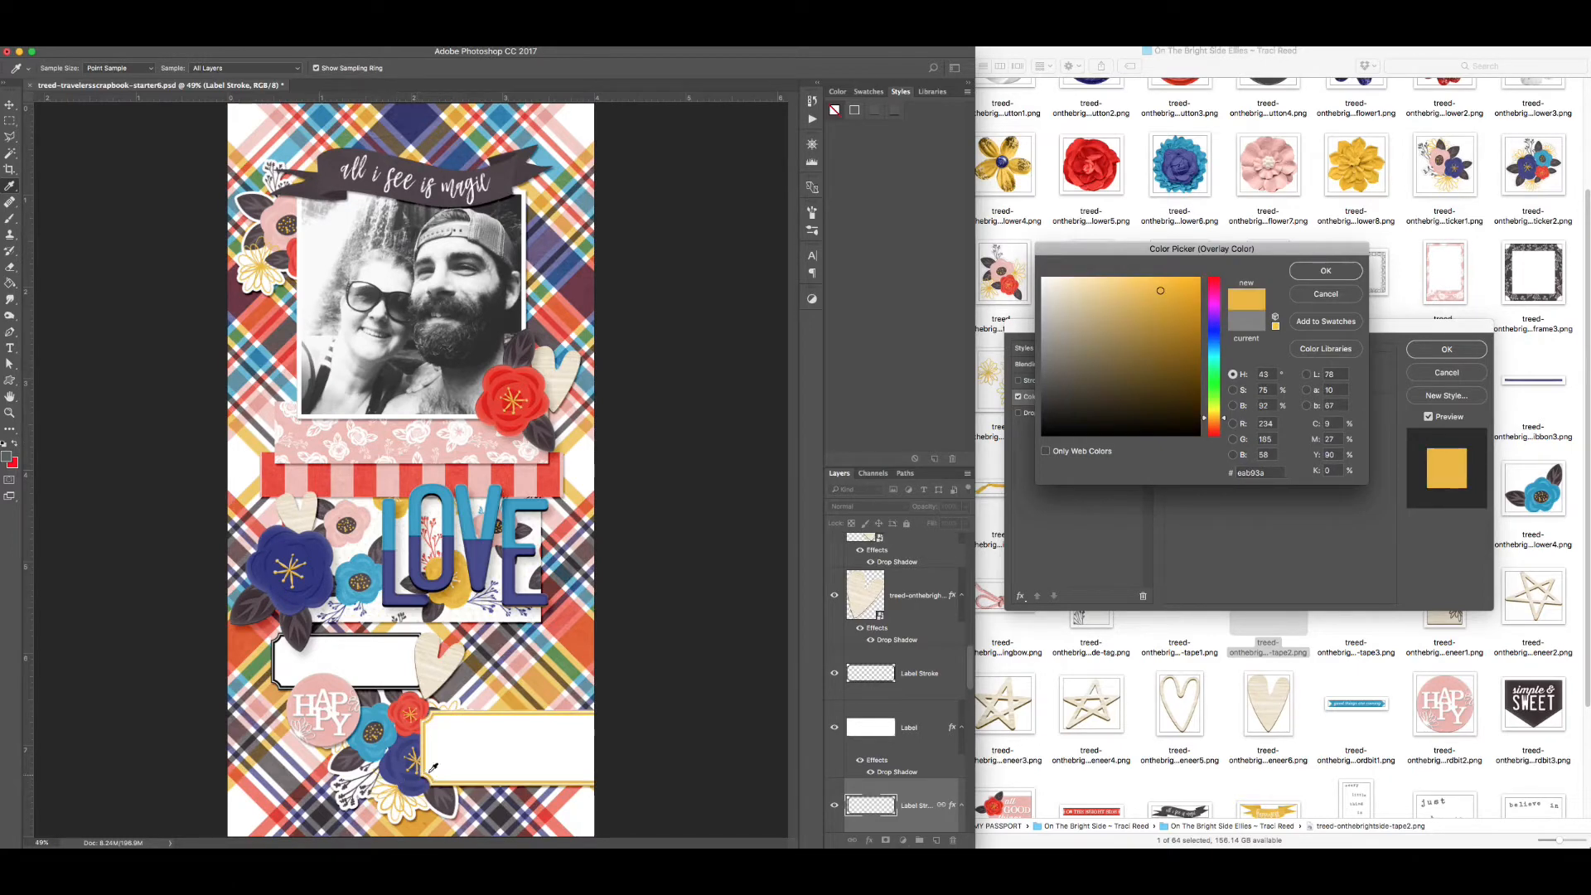
key(Return)
key(Return)
- Add a red color overlay, sampled from the red flower beside the photo, to the small label's stroke
click(384, 668)
double_click(935, 684)
click(1124, 402)
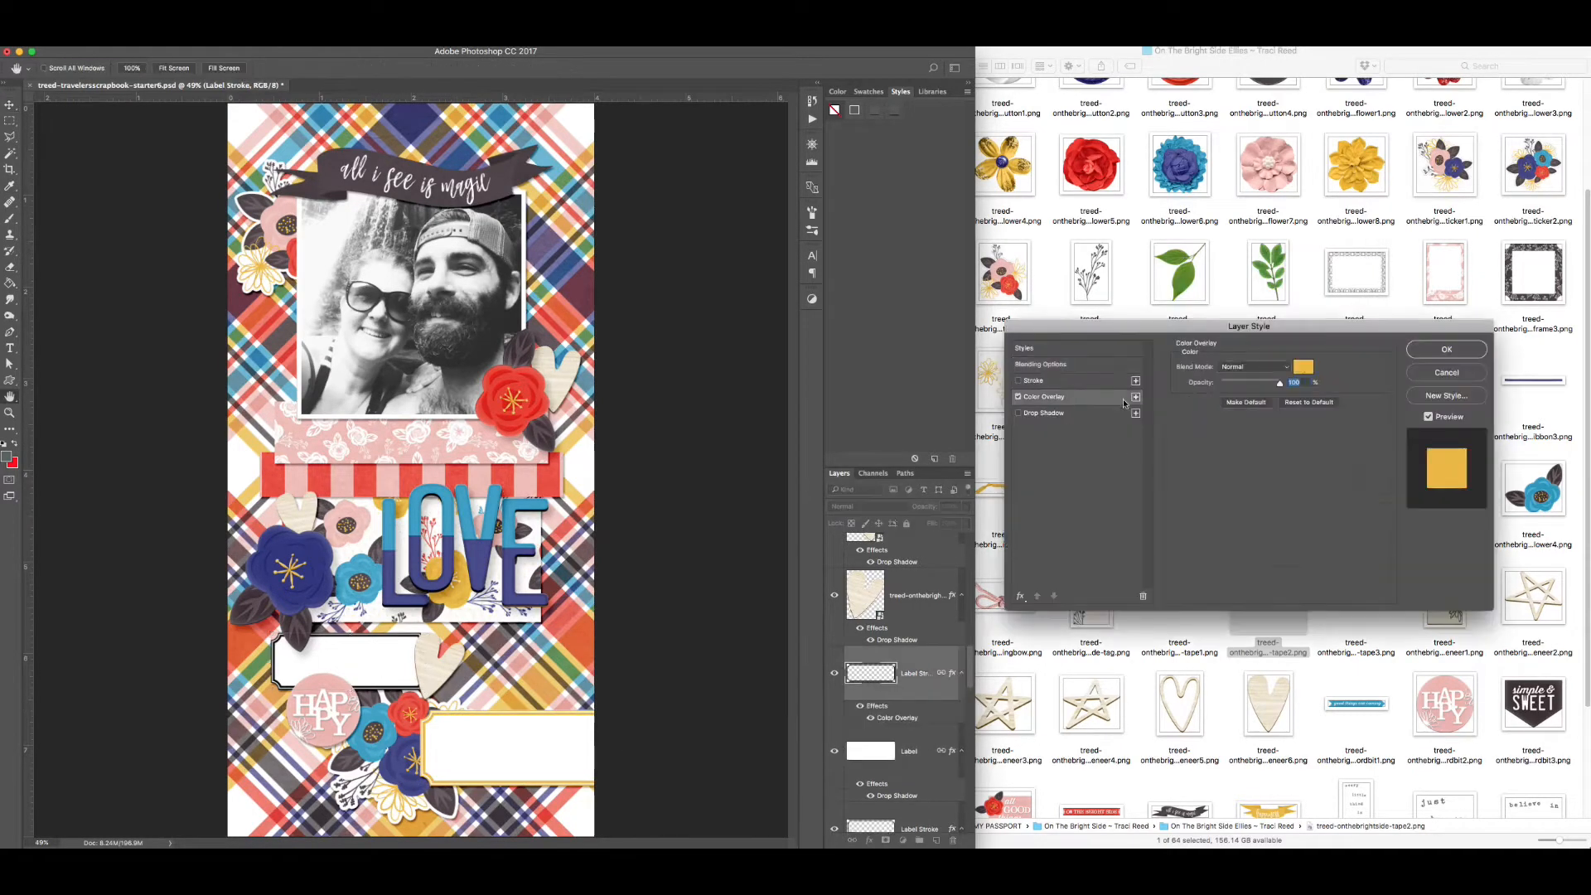
click(1303, 366)
click(413, 477)
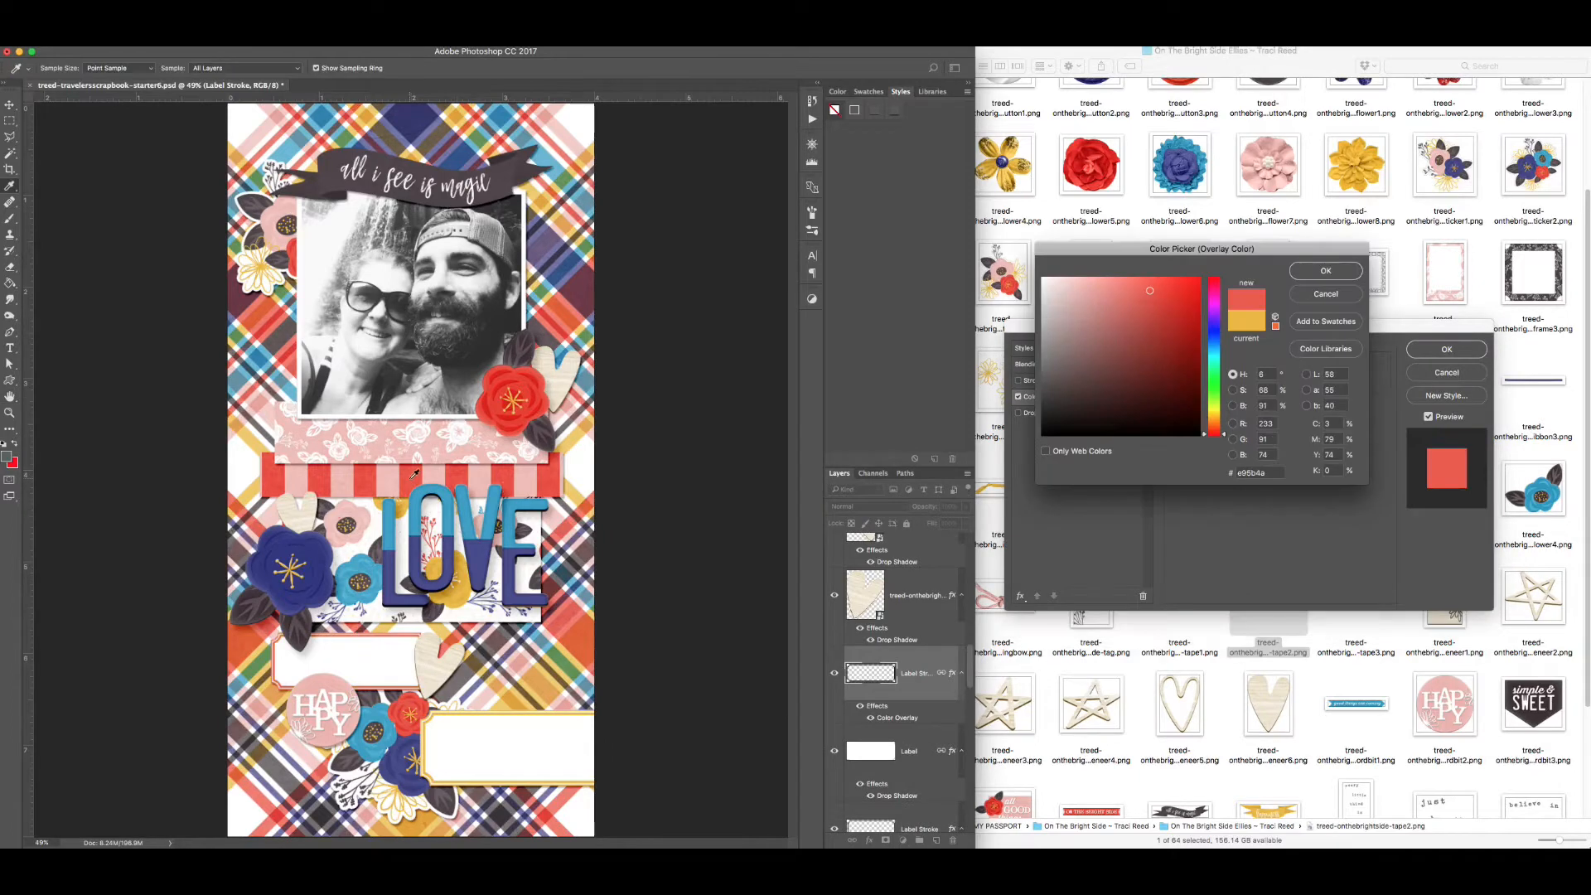
click(499, 399)
click(536, 426)
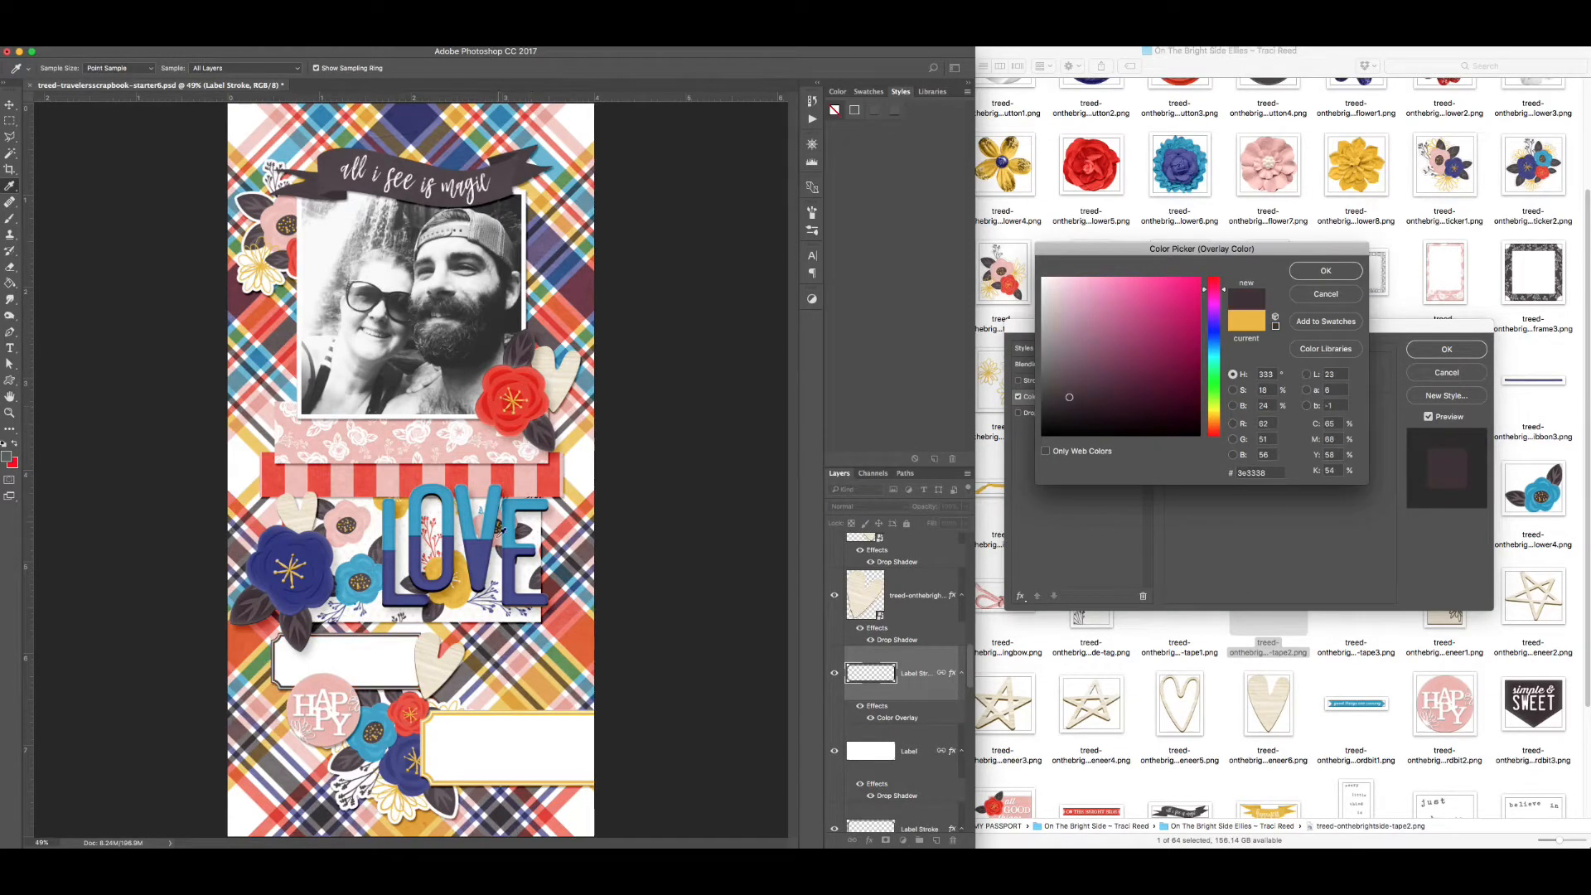
click(477, 558)
click(502, 405)
key(Return)
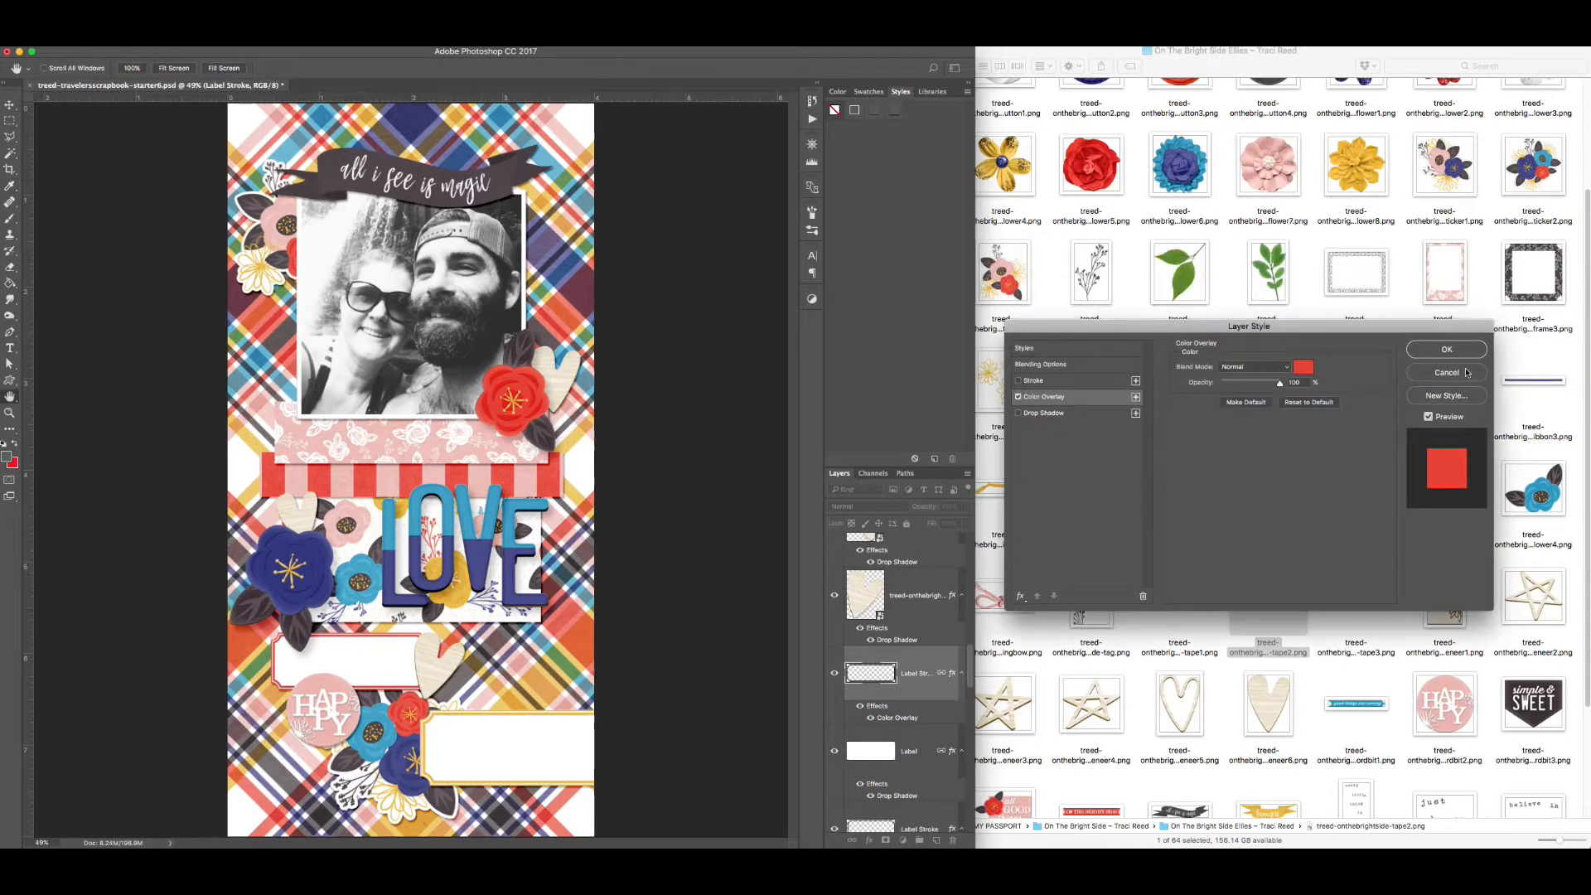
key(Return)
key(v)
click(645, 444)
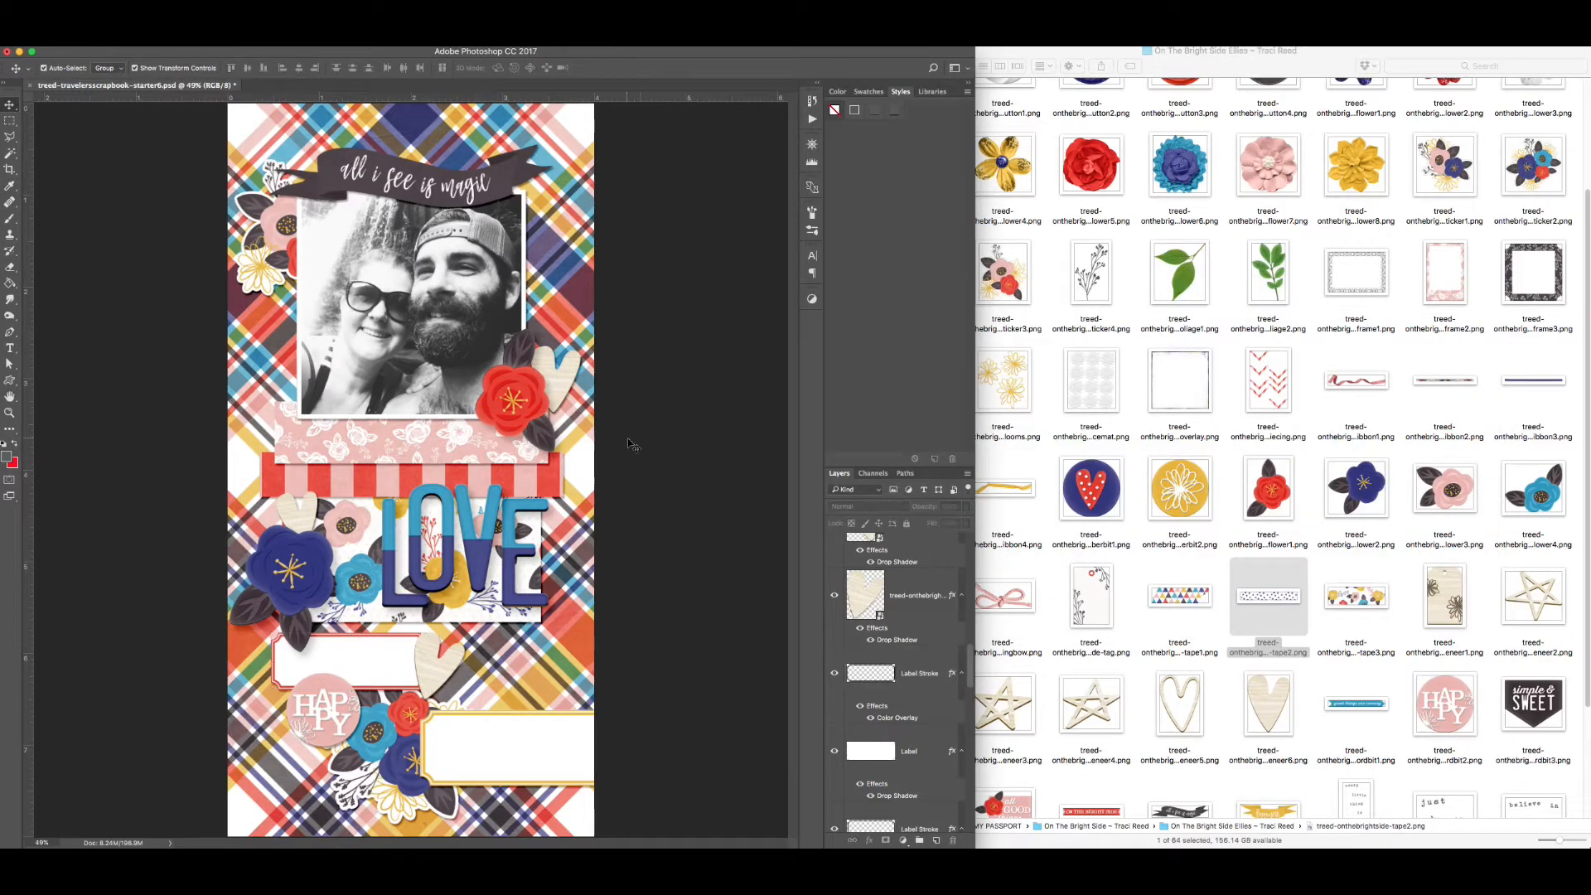
- Place the treed-onthebrightside-wordstrips4 "the good stuff" strips, slightly scaled down, over the photo's left edge below the flower cluster
click(1489, 690)
scroll(1549, 710, down, 5)
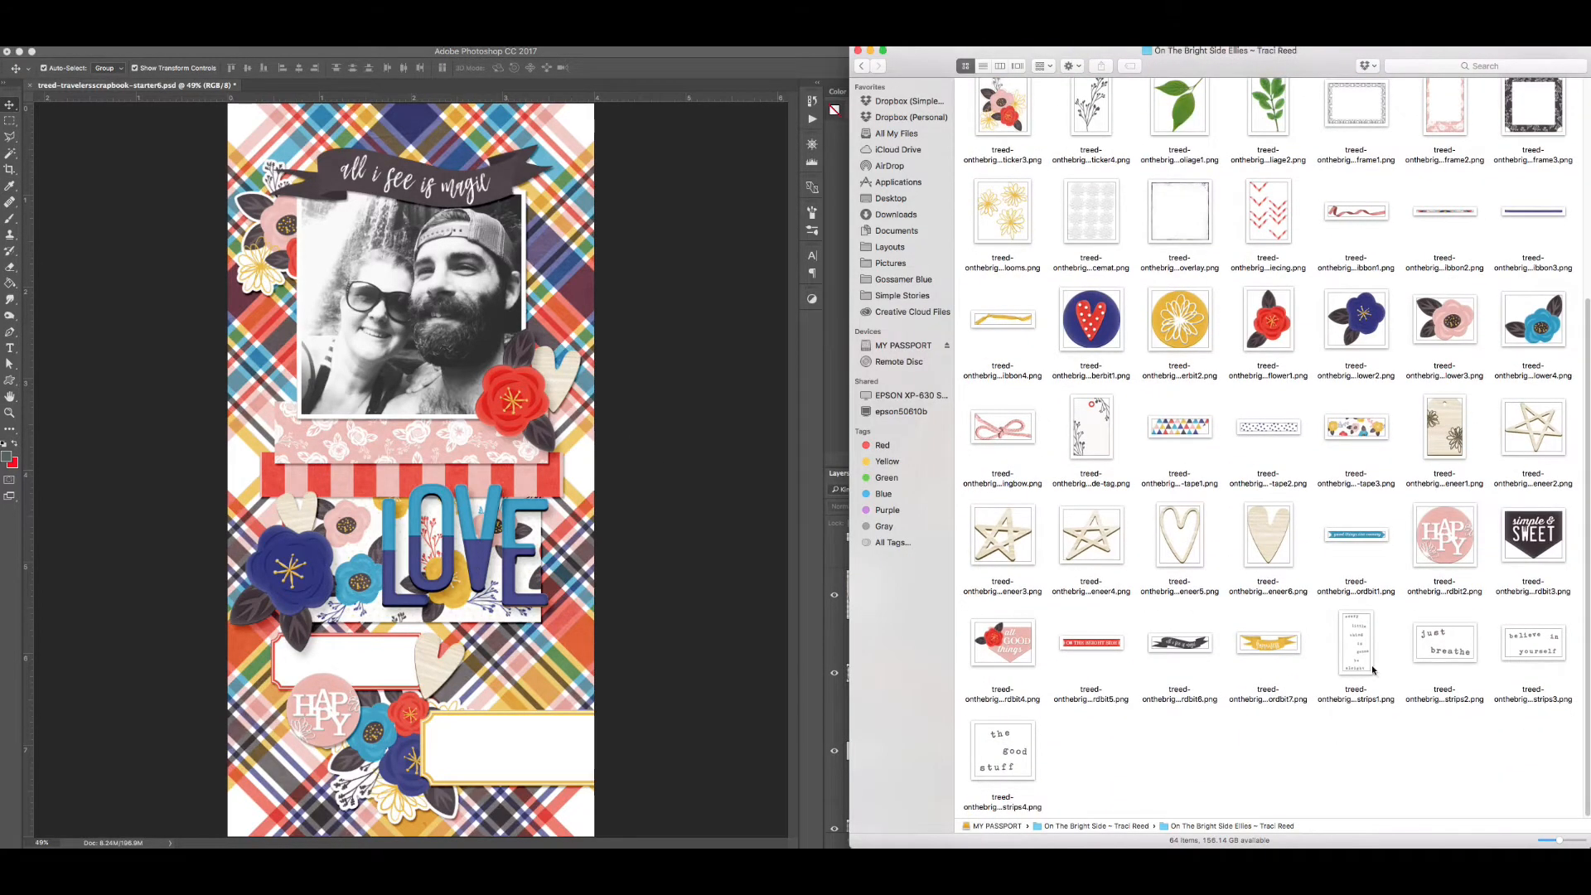
drag(1000, 766, 514, 748)
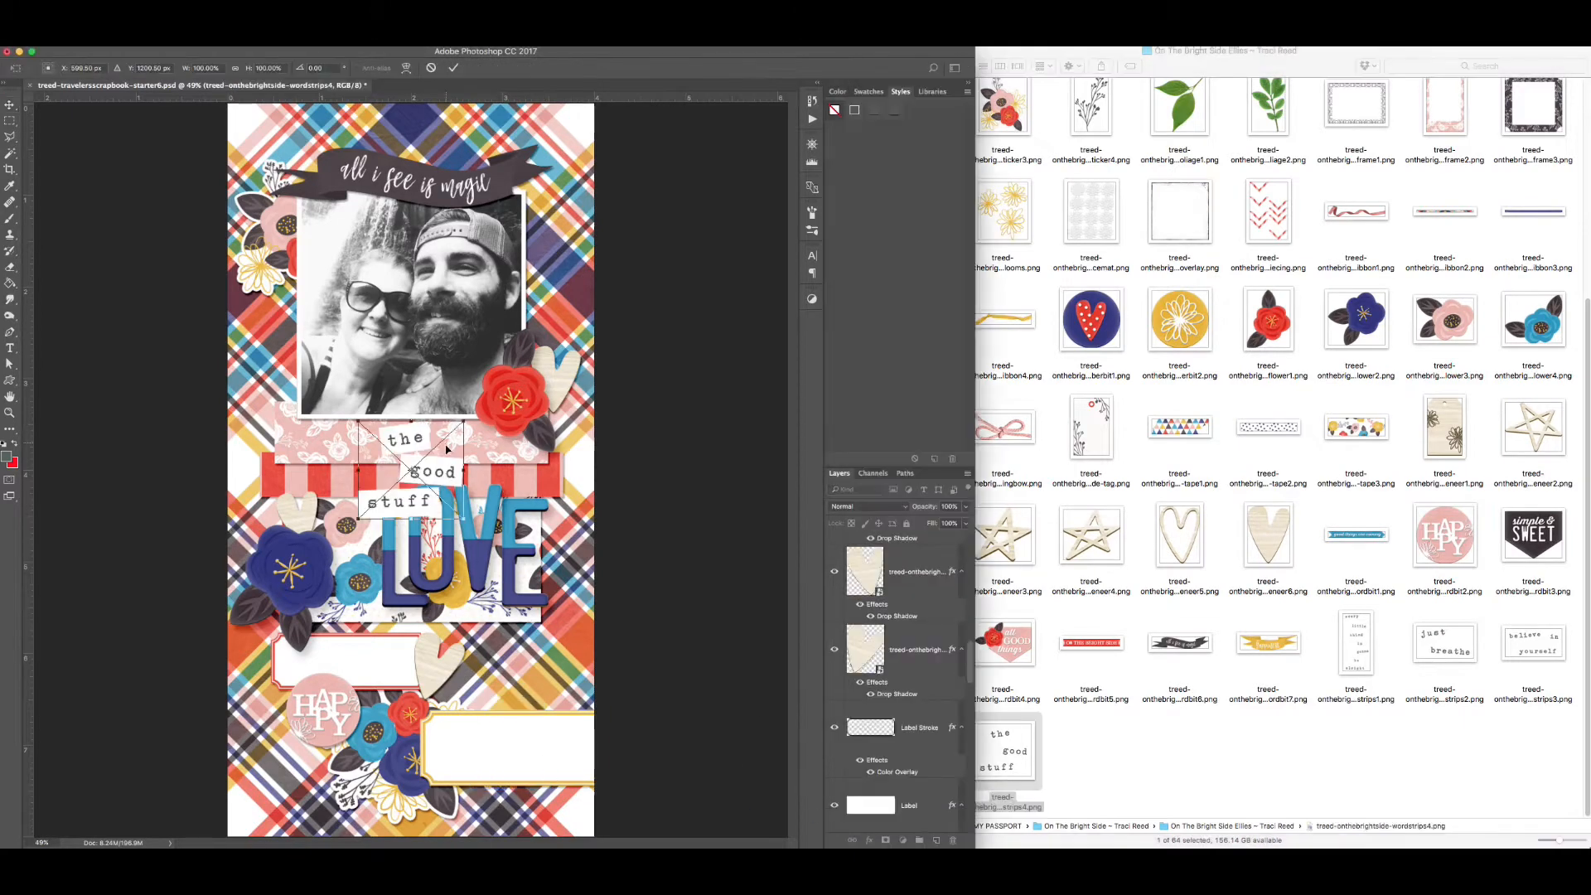
drag(464, 421, 450, 434)
drag(421, 480, 290, 285)
key(Return)
click(681, 356)
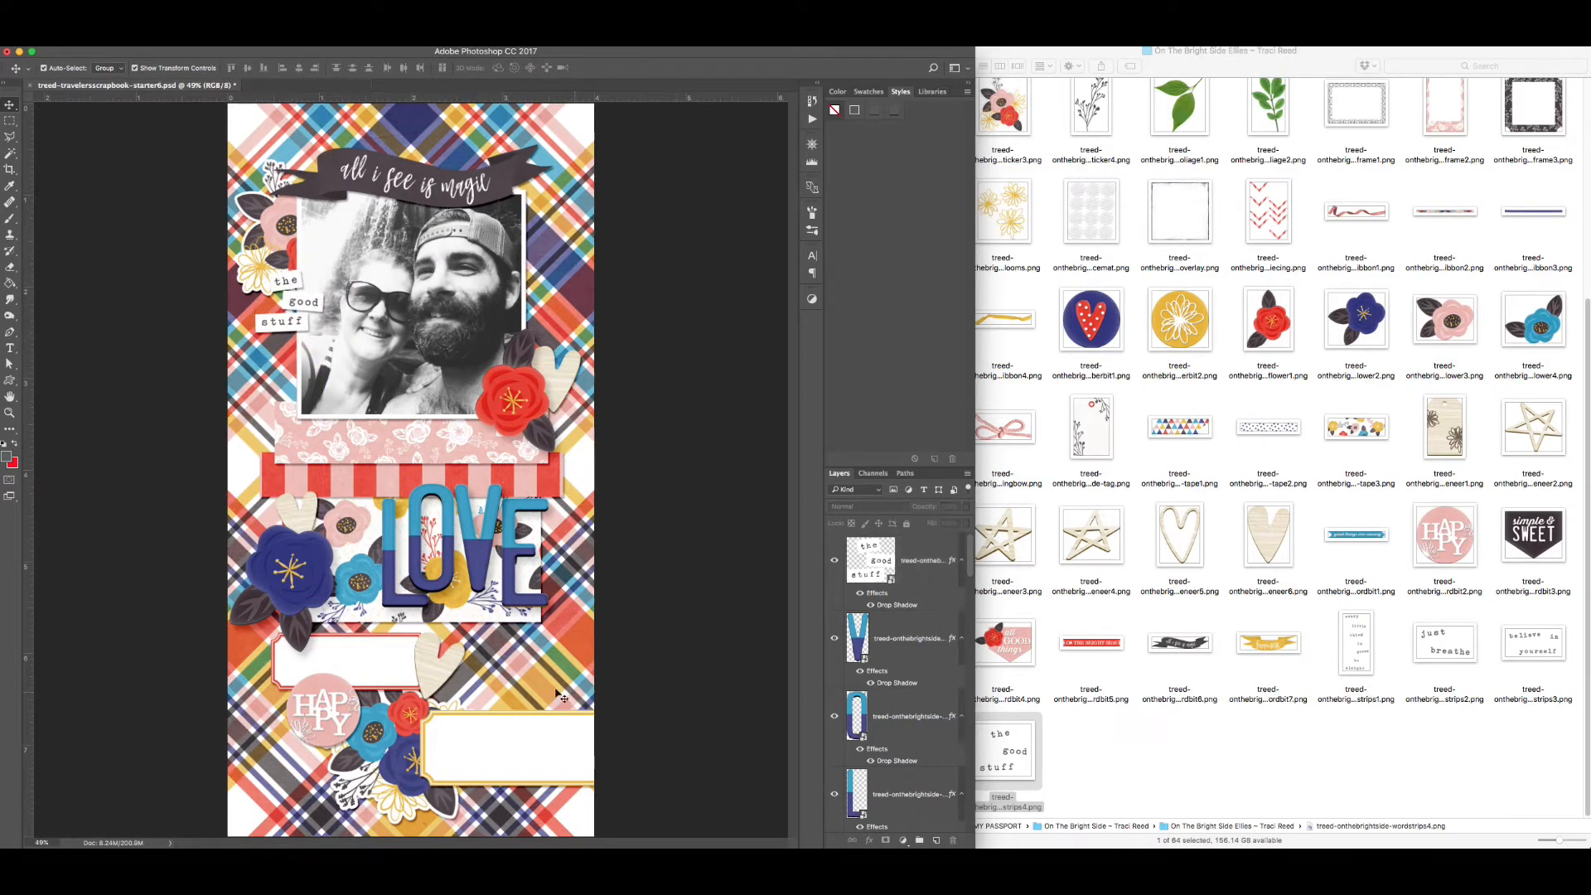
- Add a centered Splendid 66 Bold text box inside the small label reading "I love taking adventures with you."
click(10, 348)
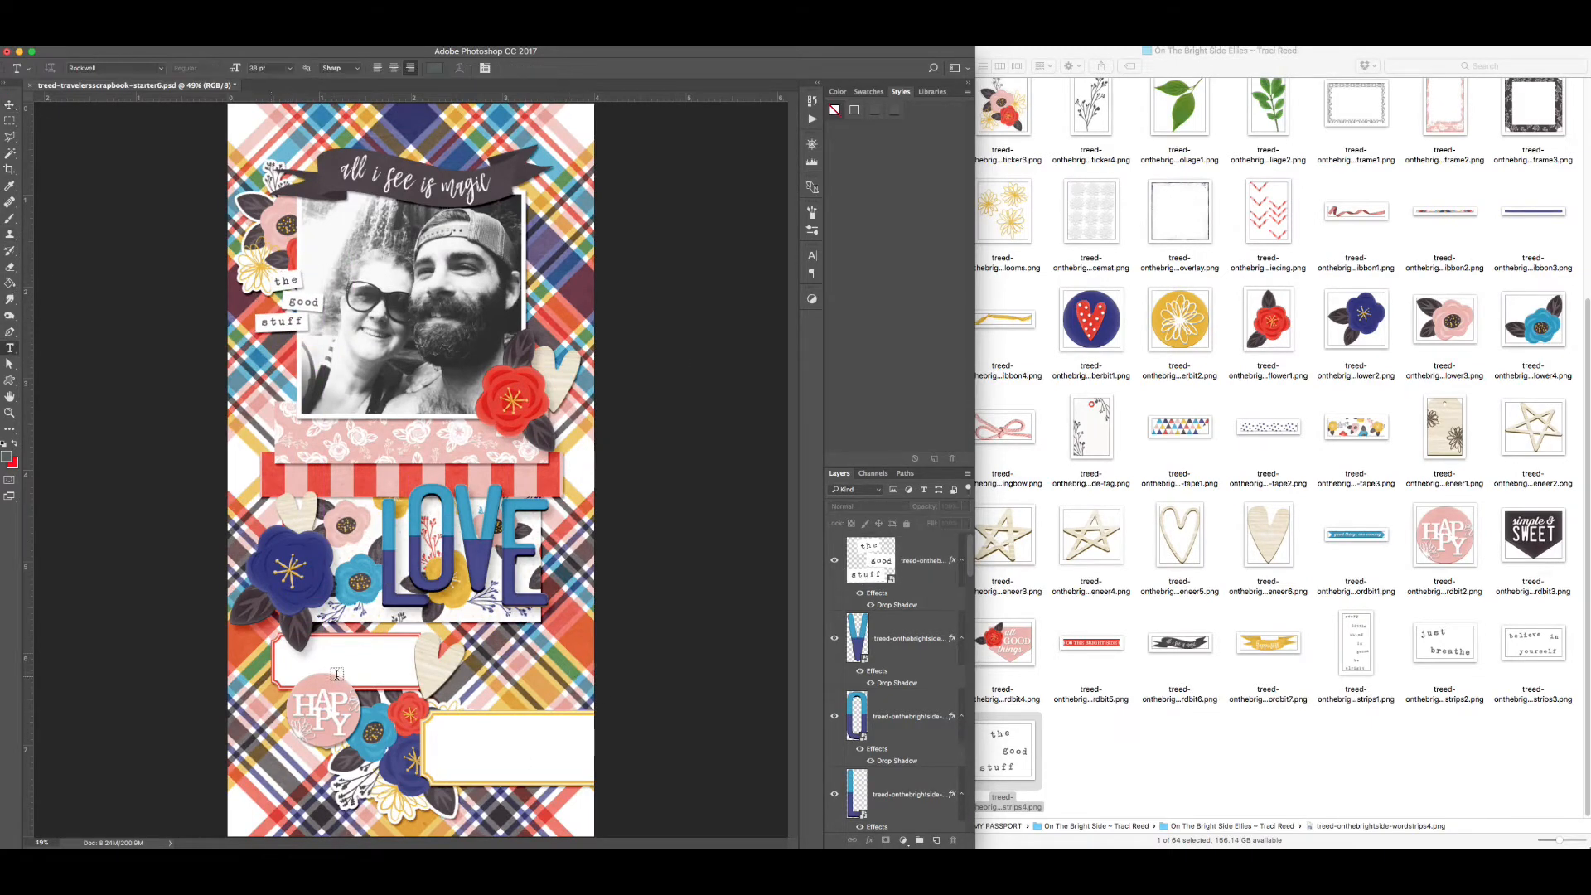
super+click(384, 675)
drag(282, 643, 413, 680)
click(98, 68)
text(spl)
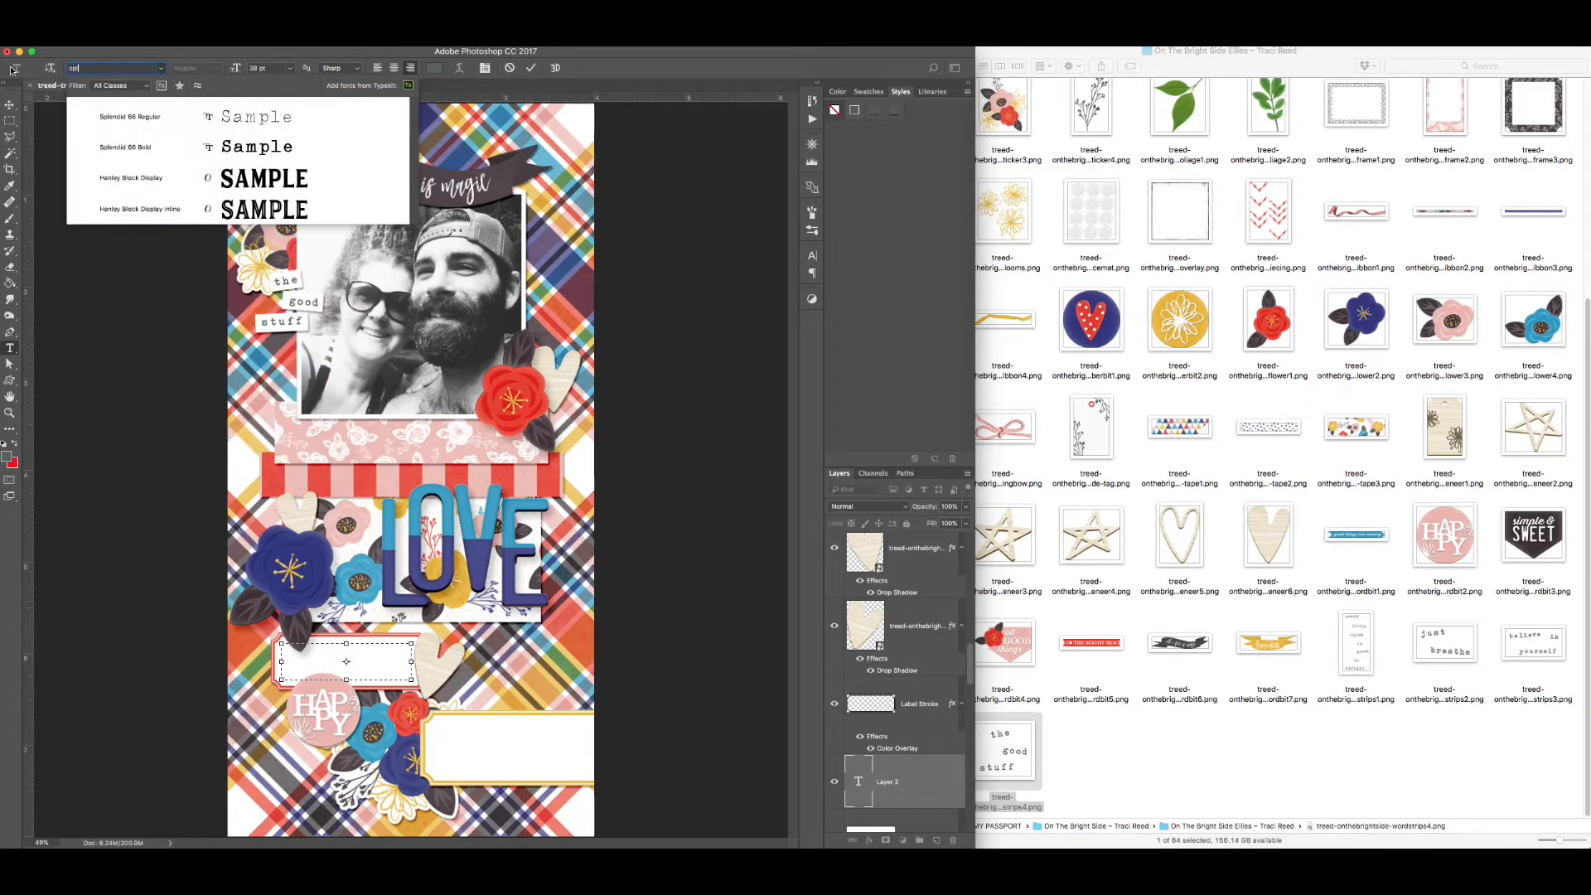
click(253, 144)
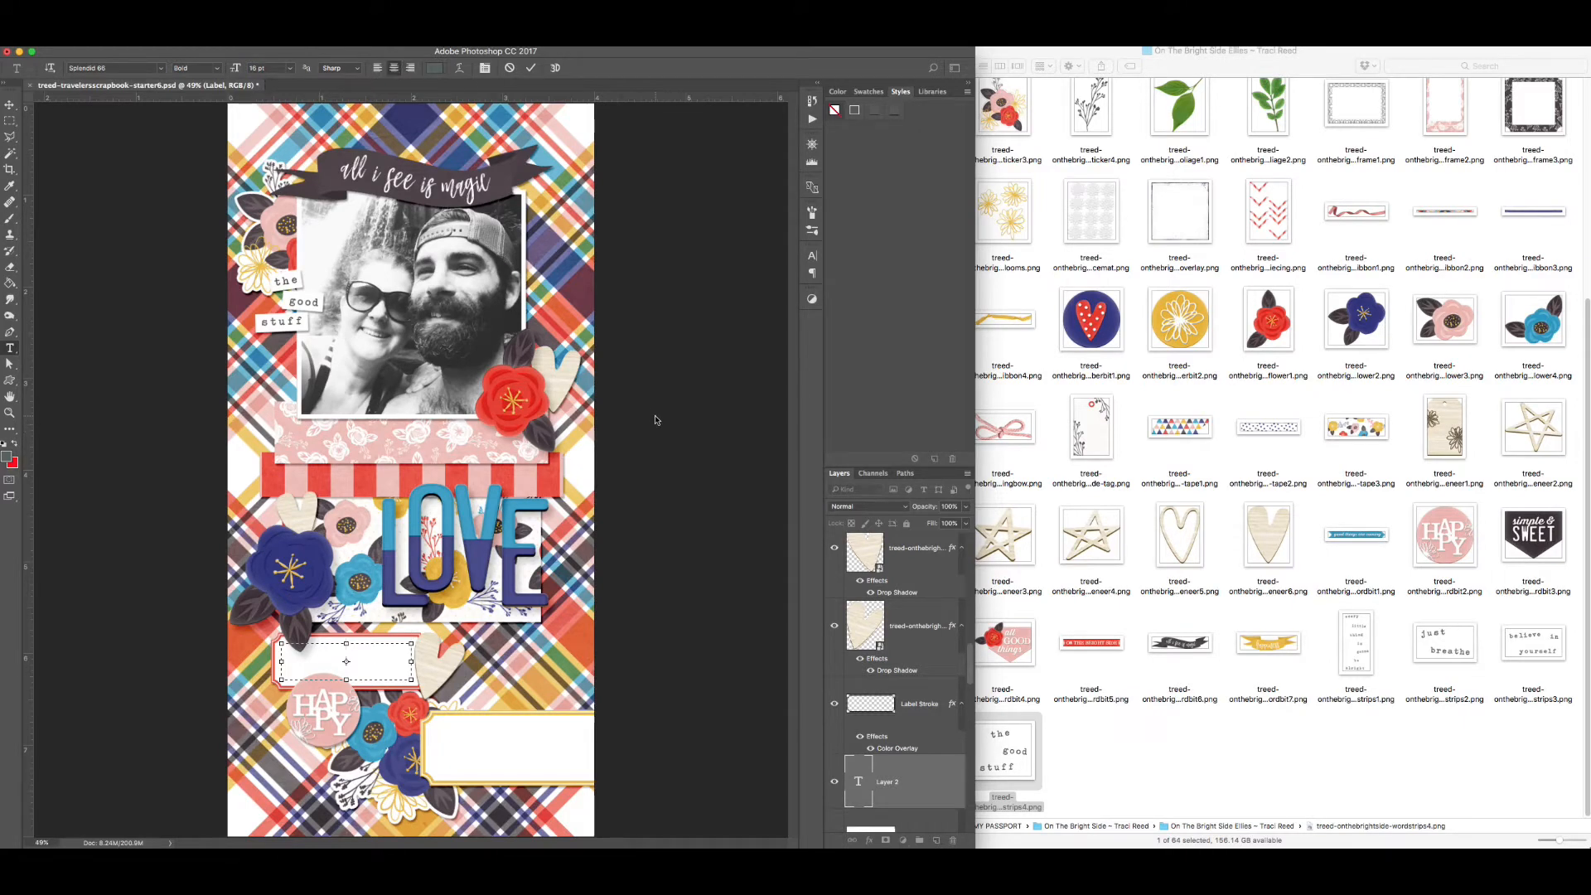
text(I love taking adventures)
- Format the small label's text with the dark color sampled from the leaves, 12 pt size and 10 pt leading
click(434, 68)
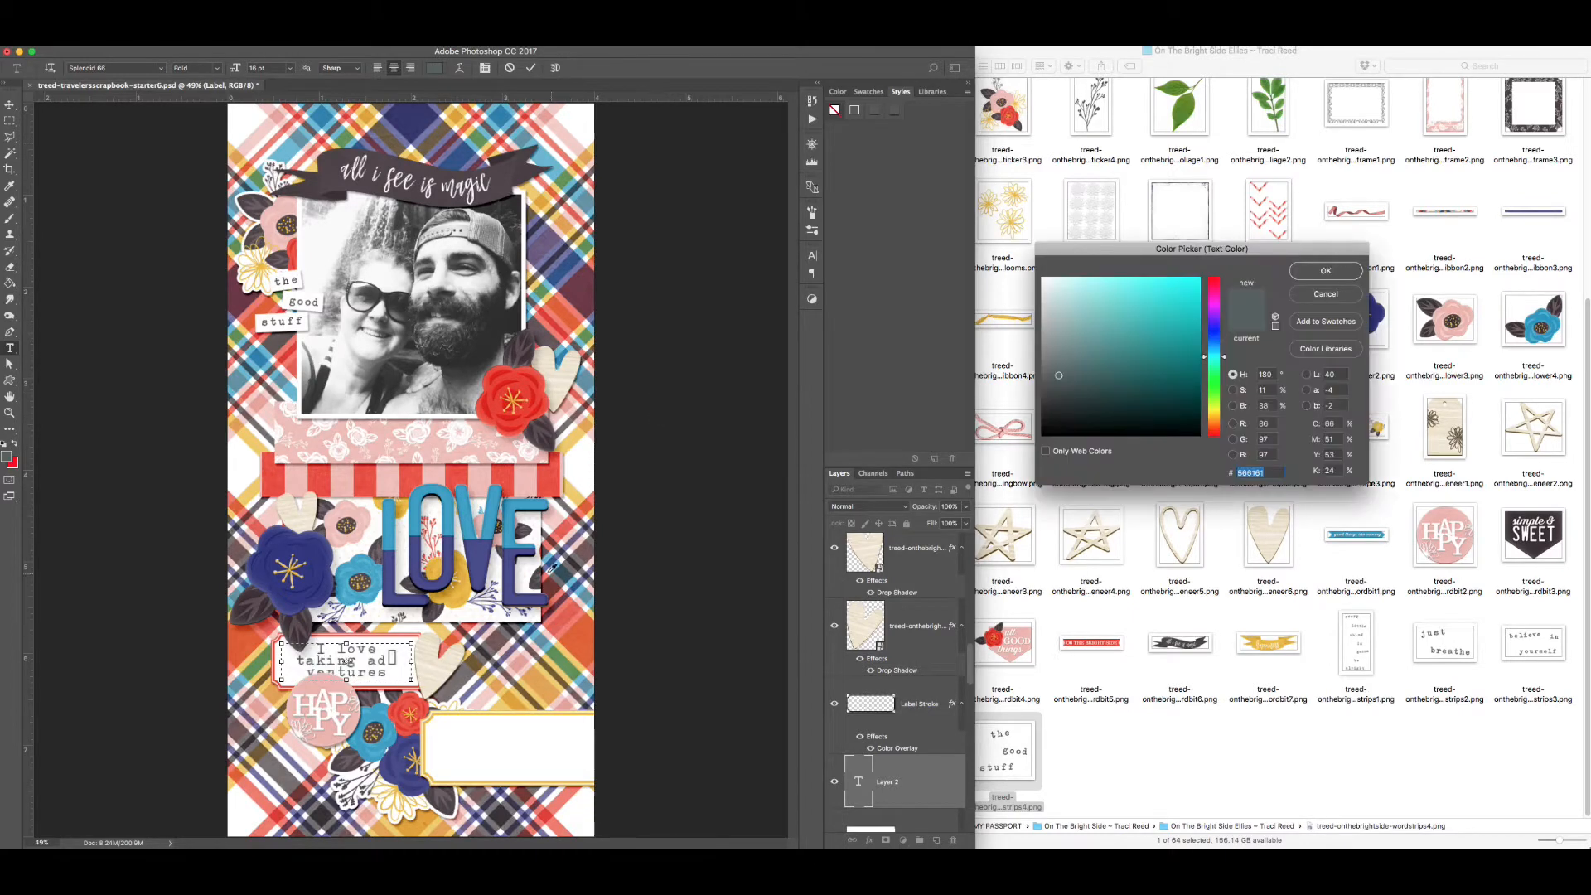
click(551, 445)
key(Return)
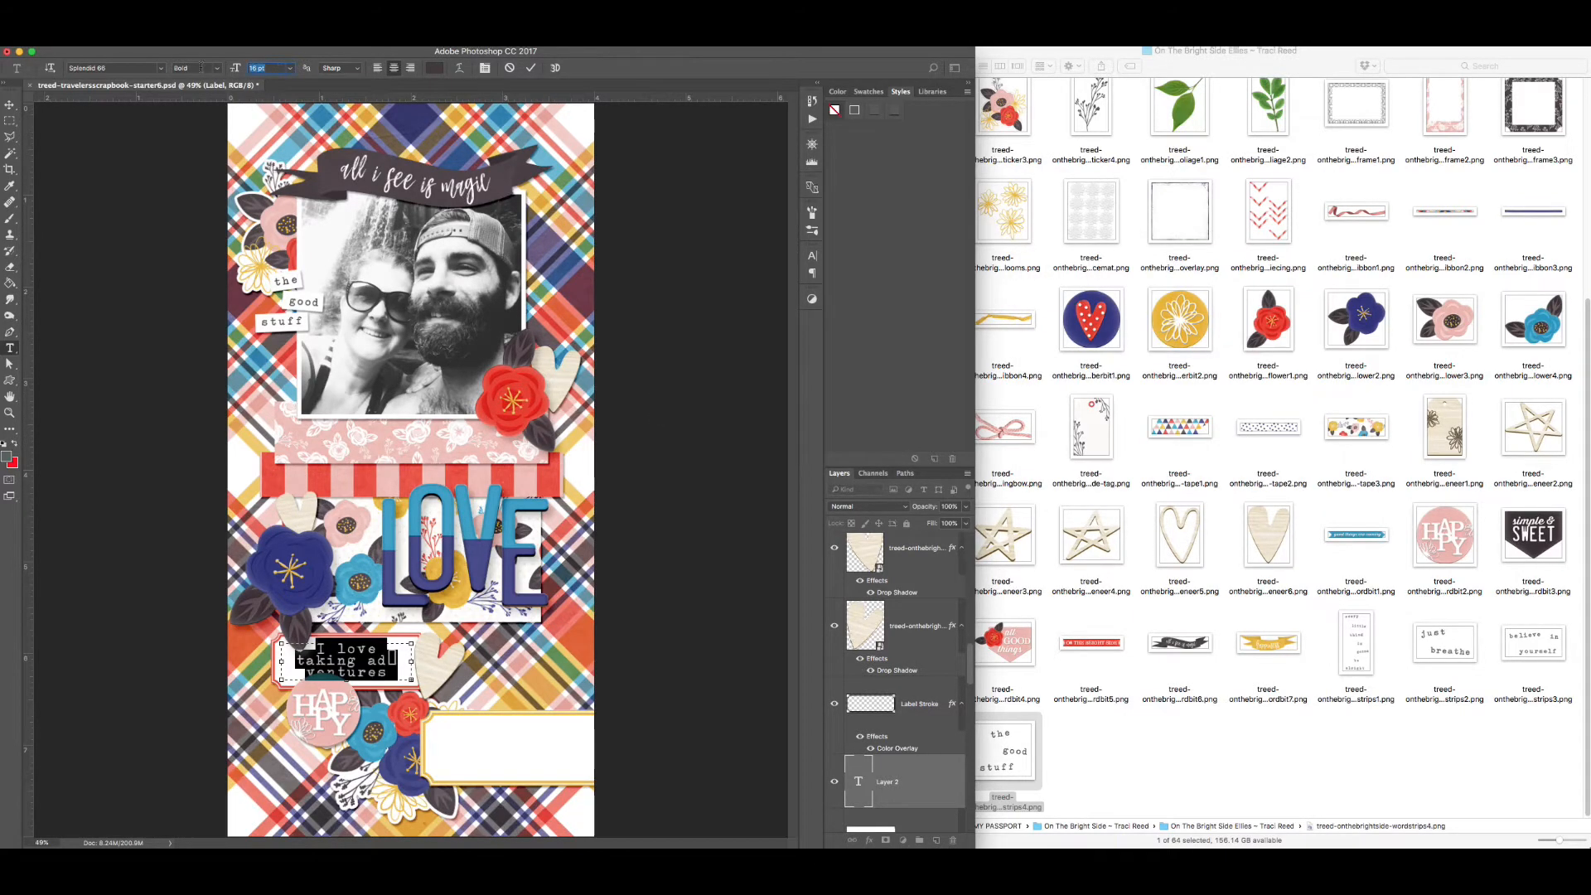
text(12)
key(Return)
click(812, 256)
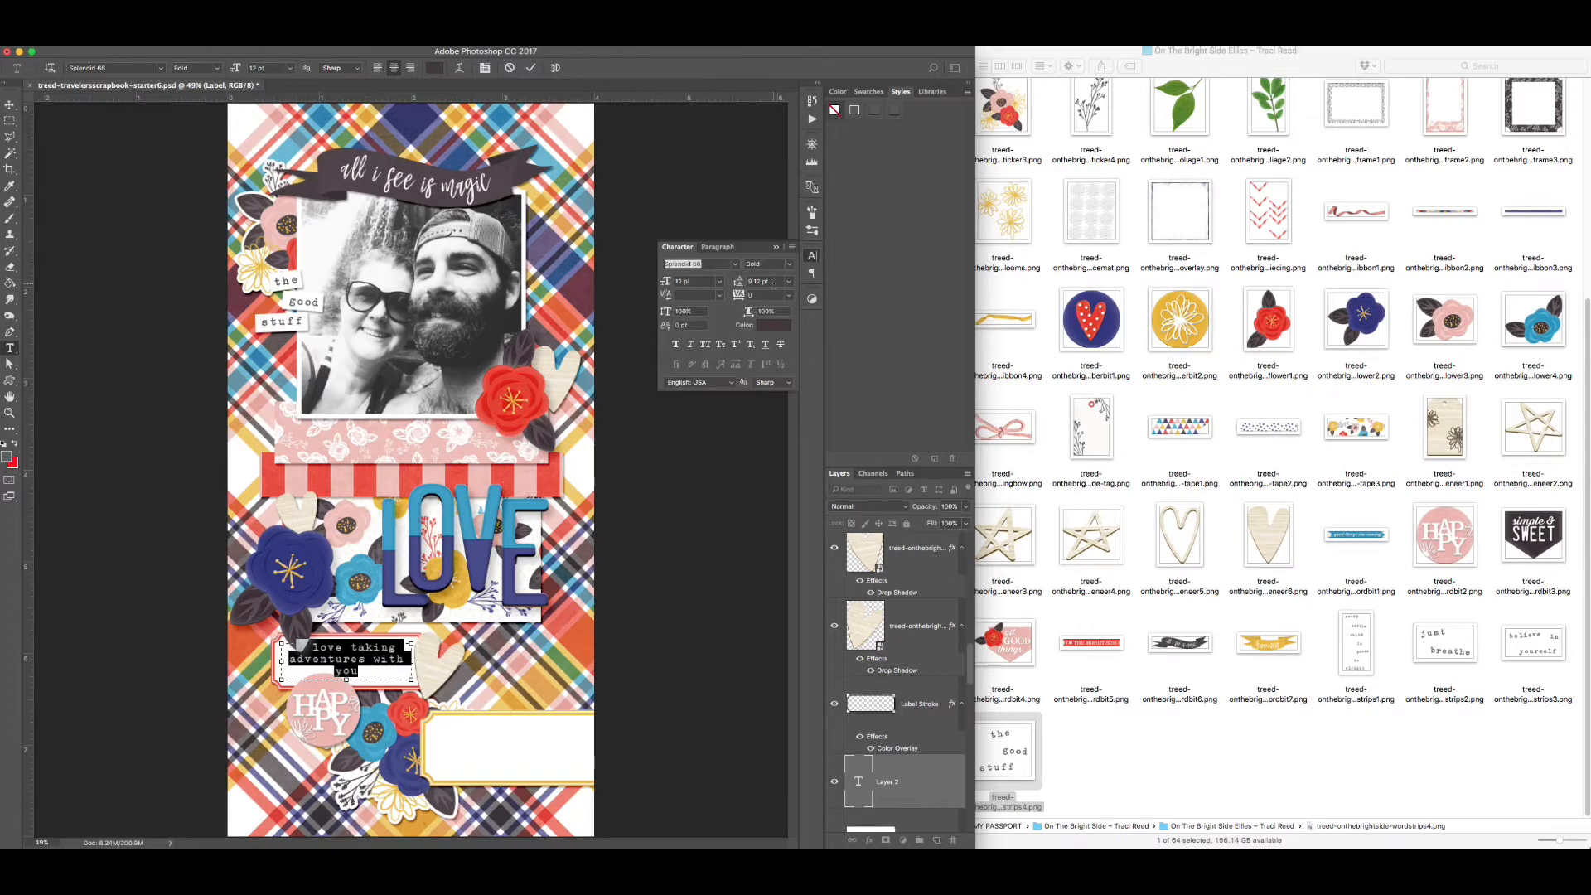
drag(774, 282, 668, 293)
text(10)
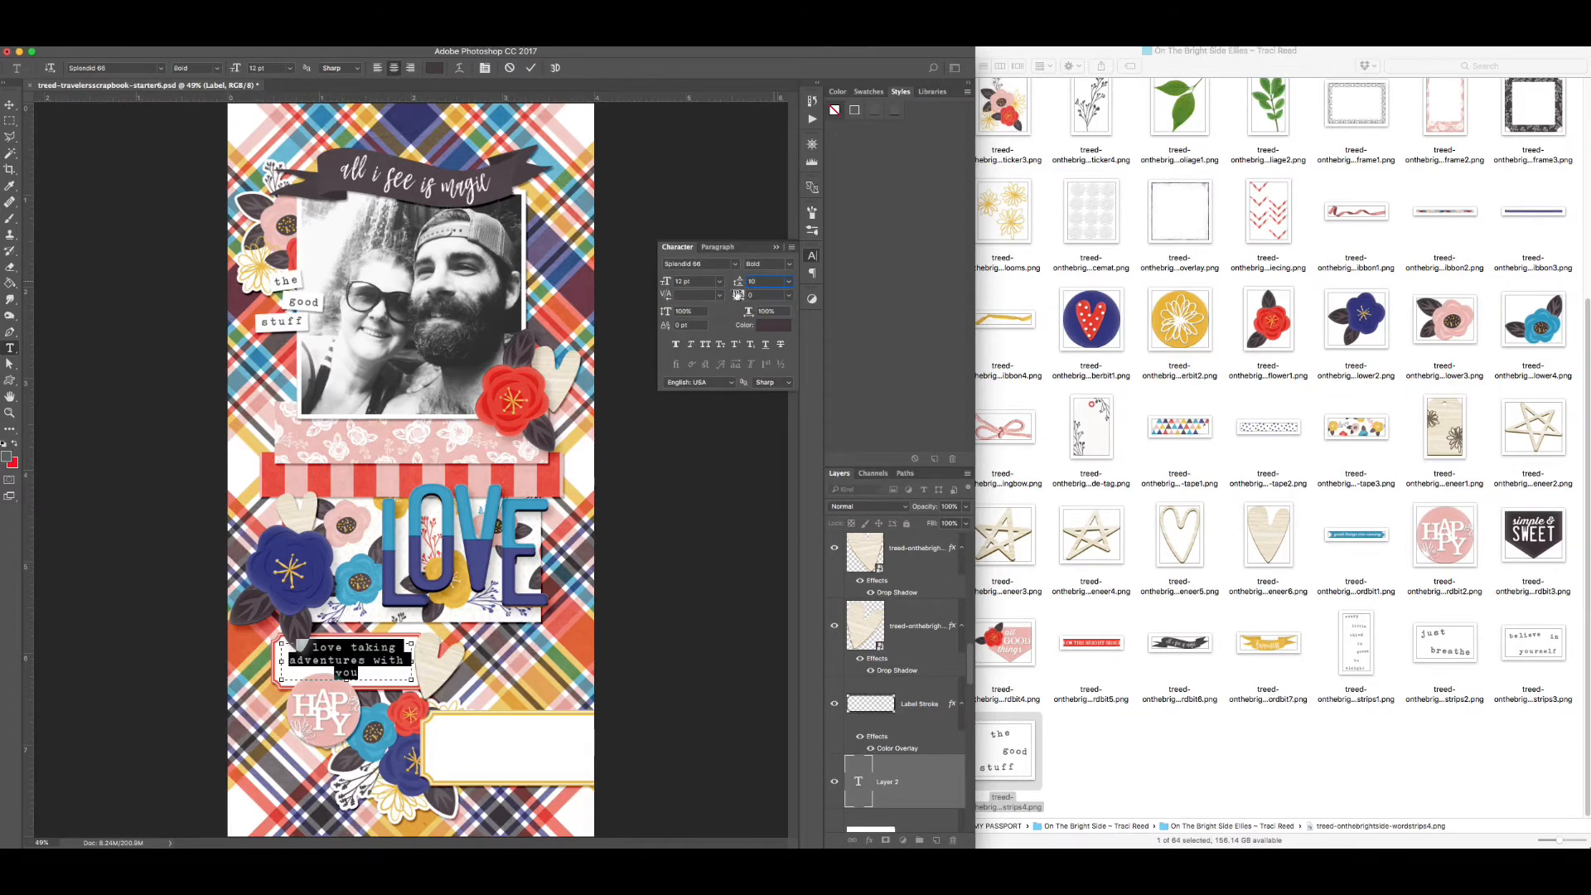
click(372, 670)
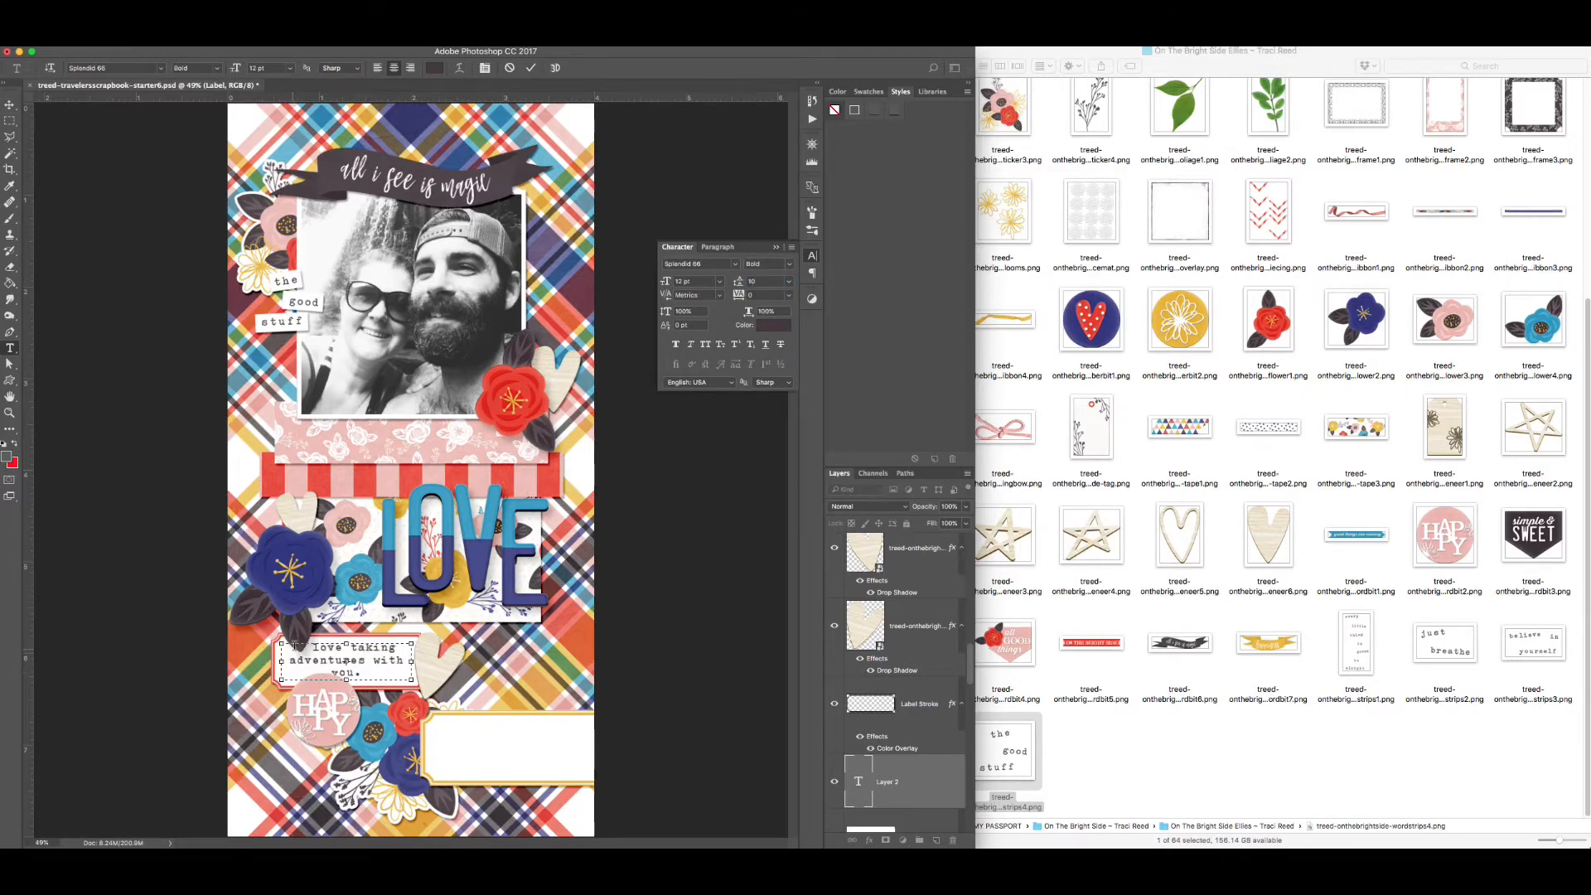
- Rotate the navy flower beside the LOVE title, bring the wooden heart above it to the front and lower the HAPPY circle slightly
click(10, 104)
click(292, 571)
drag(198, 579, 199, 561)
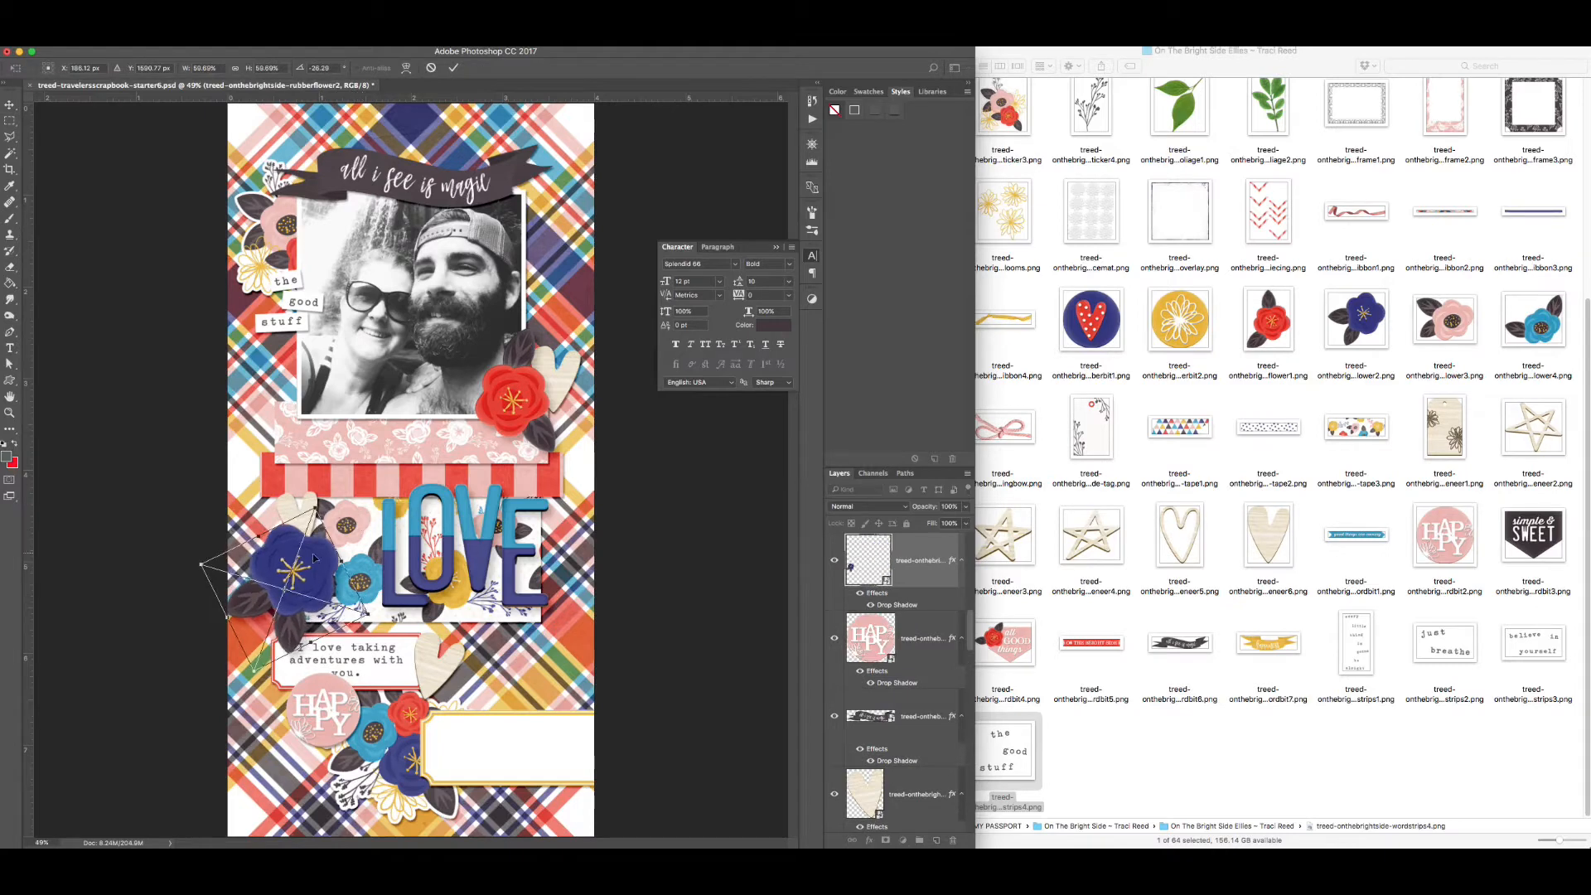
drag(311, 563, 316, 496)
key(Return)
key(super+shift+])
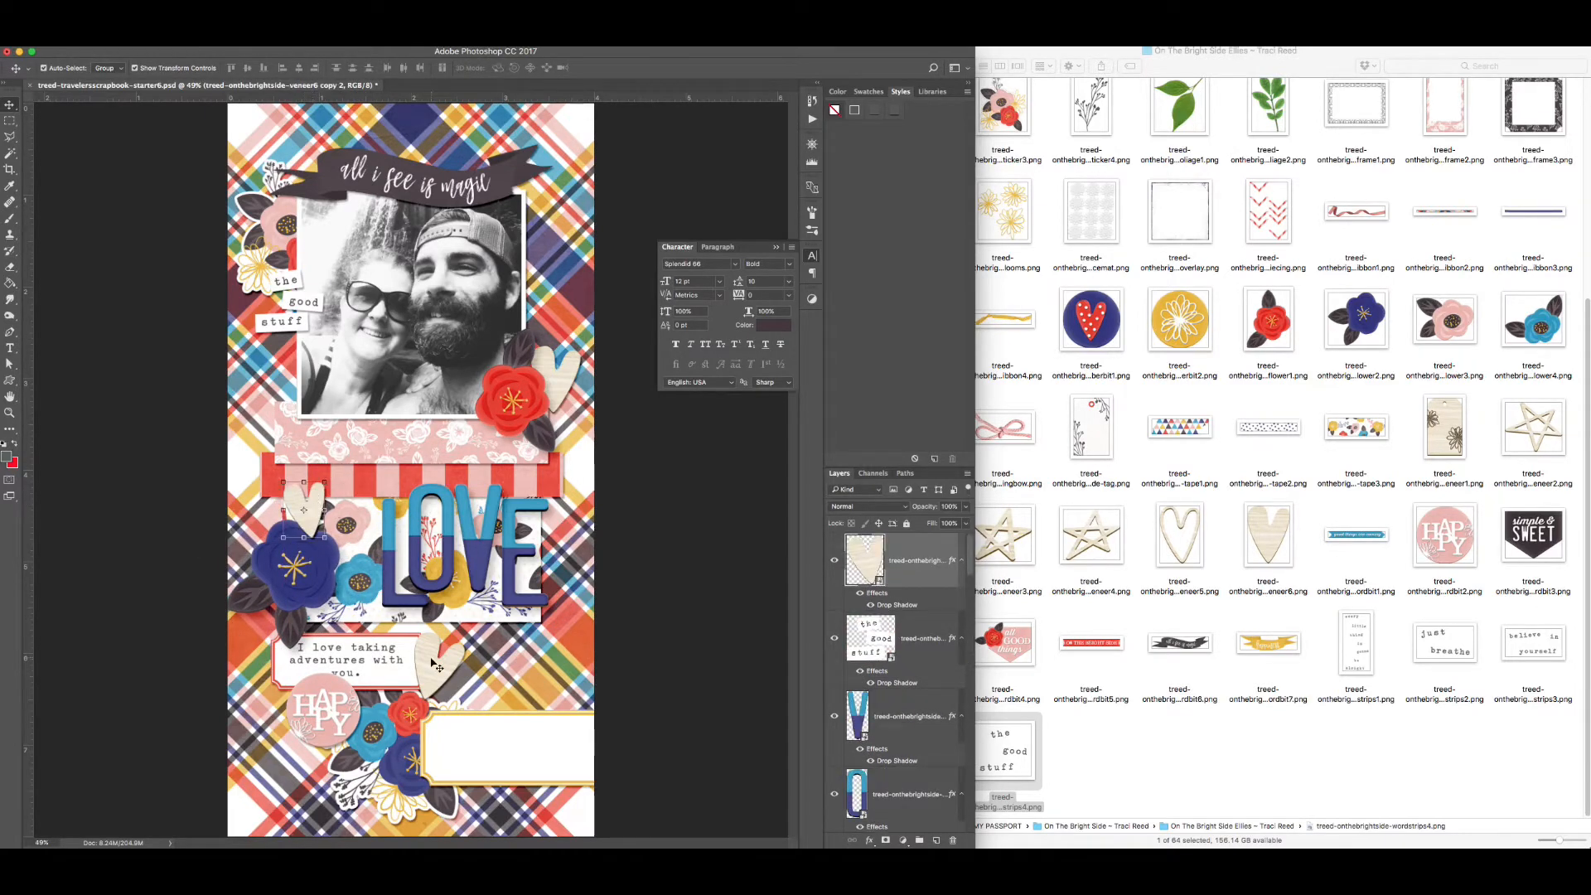
click(337, 702)
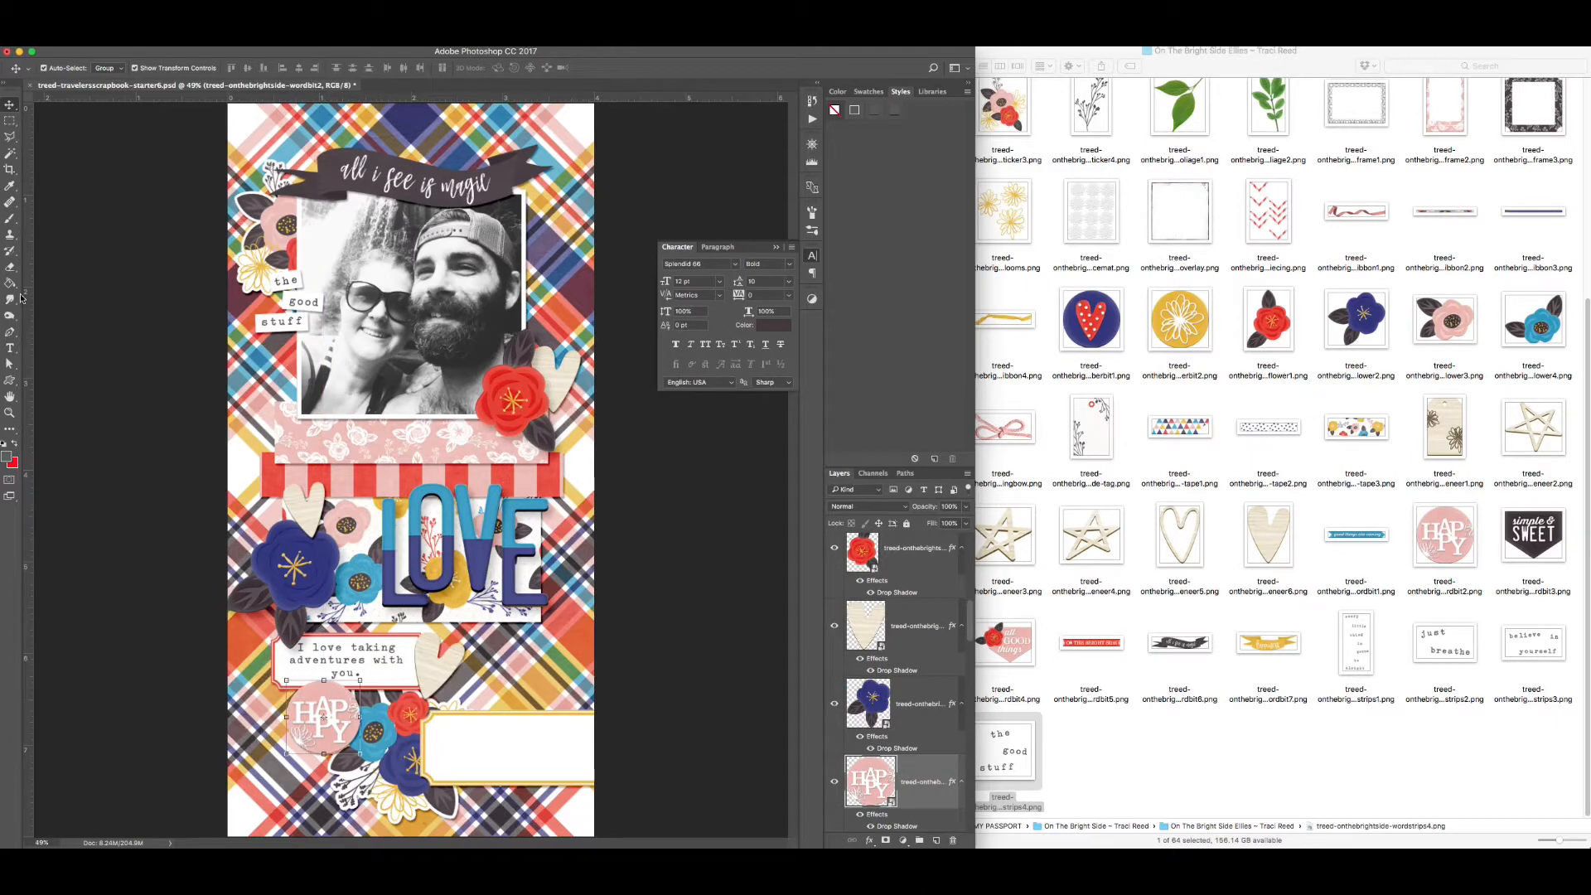
- Duplicate the small label's text box onto the large yellow-bordered label and resize it to fit inside
drag(378, 654, 429, 716)
key(t)
click(496, 747)
mouse_move(583, 768)
mouse_down()
mouse_move(595, 786)
mouse_move(587, 749)
mouse_up()
key(super+a)
drag(510, 717, 509, 725)
drag(510, 779, 509, 776)
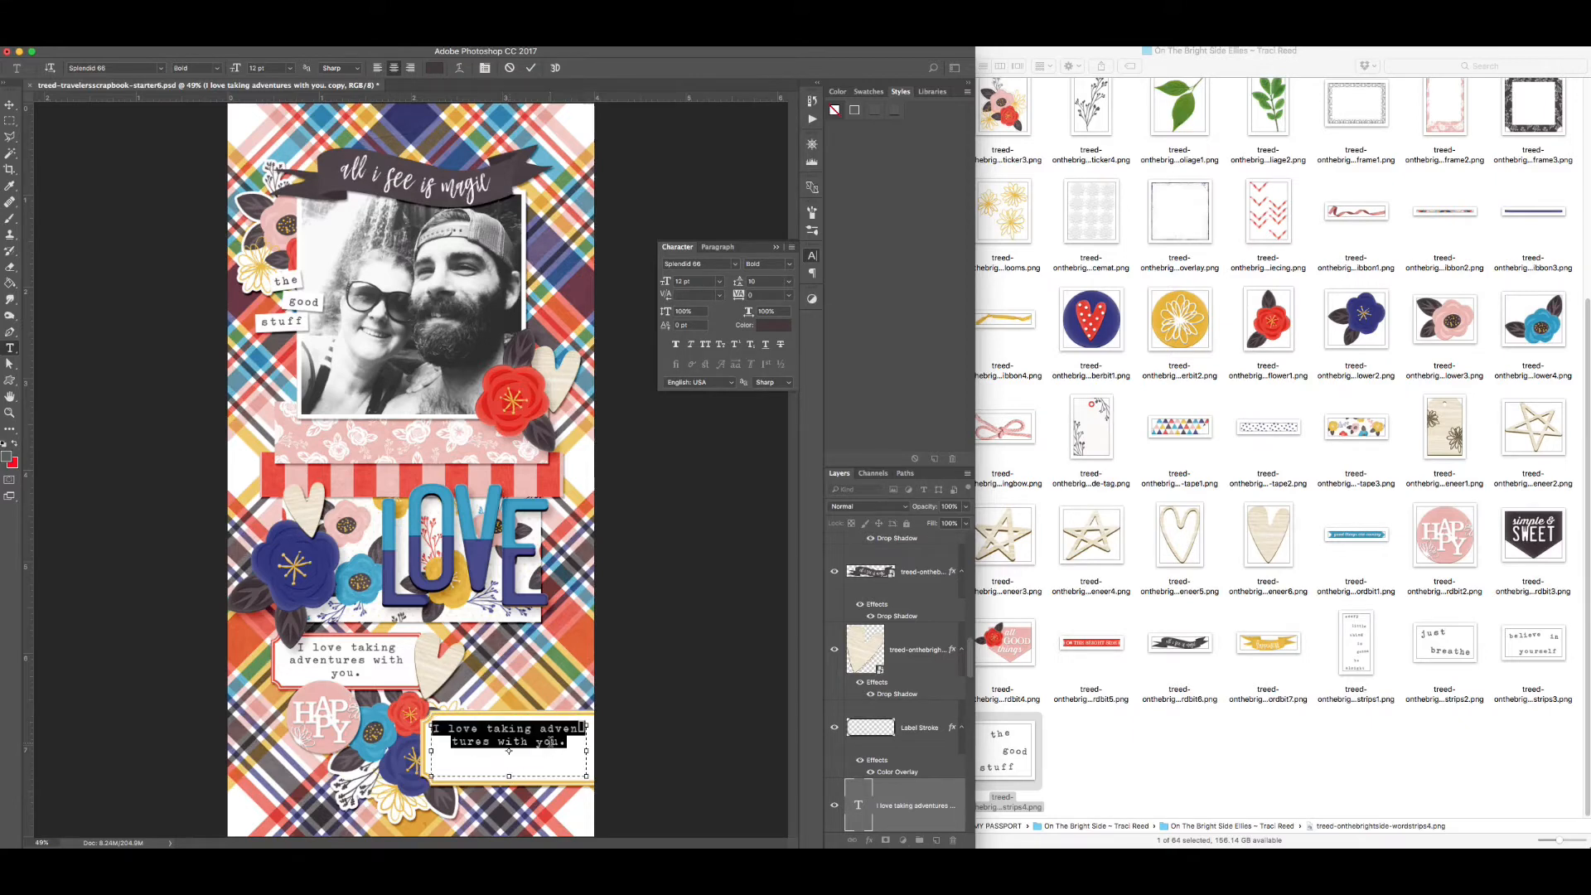
- Replace the copied text with "There's no one else I'd rather hike into the backwoods of Tennessee to find a waterfall with." and lengthen its box
text(There's no one else I)
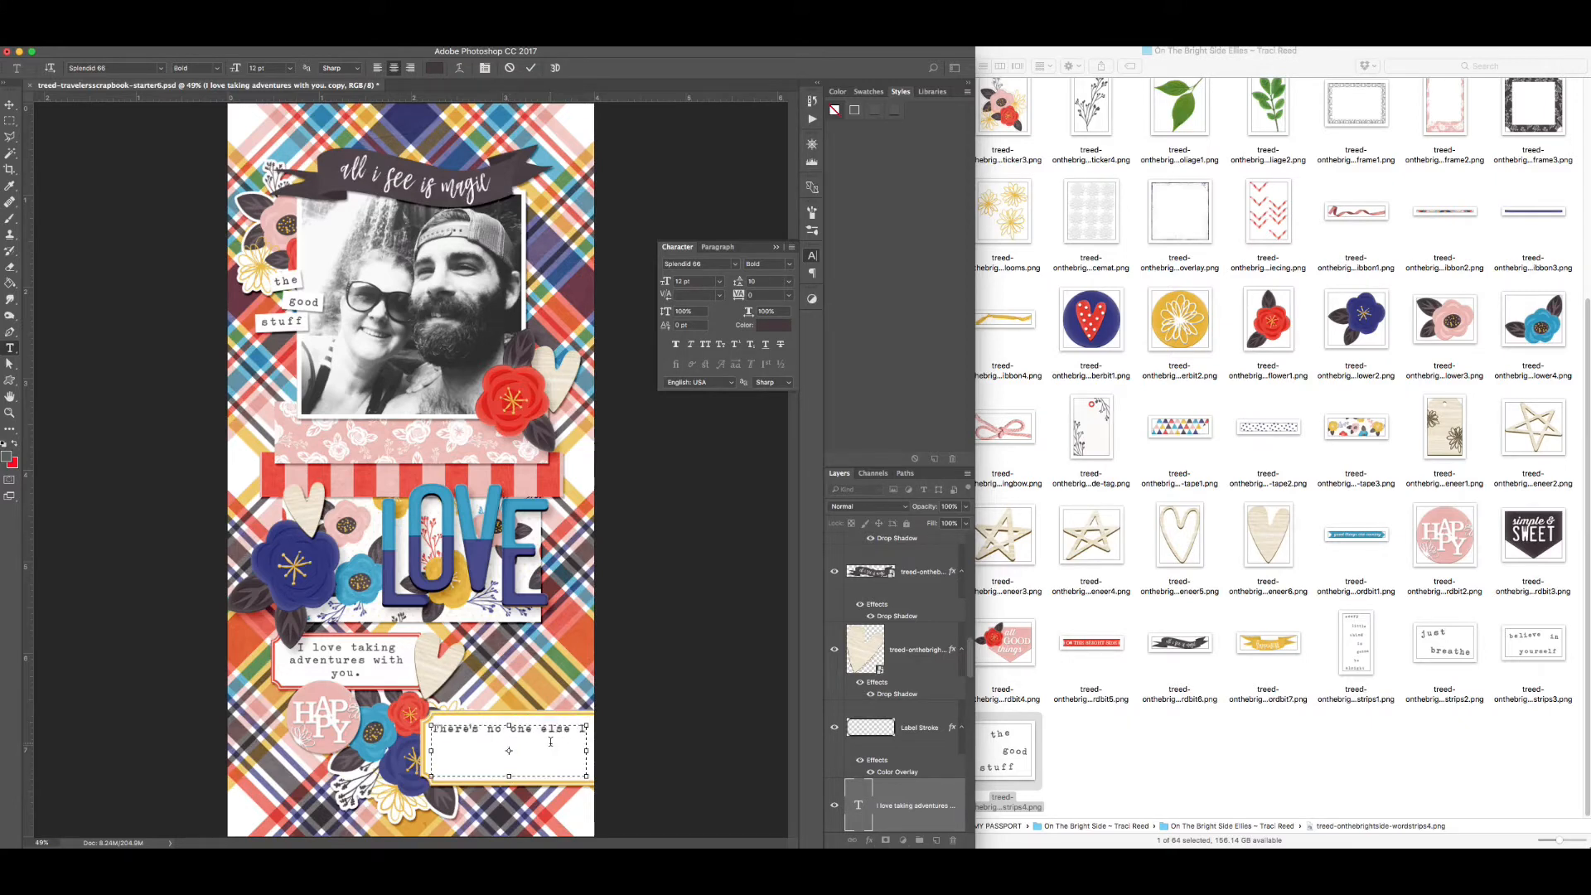
text('d rather hike into the backwoods of tenn)
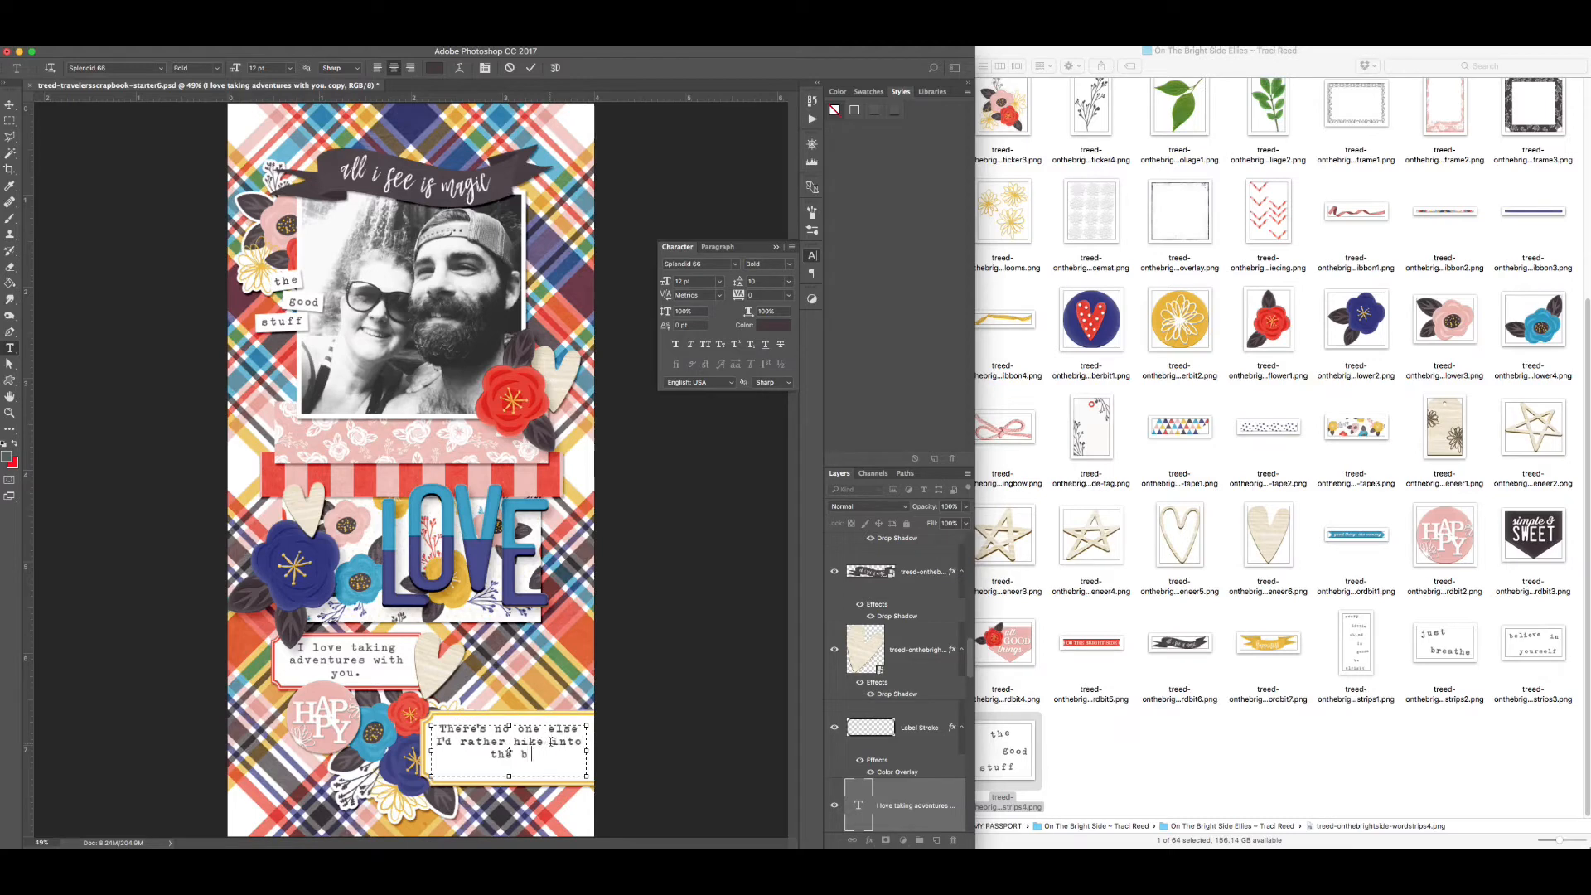
key(BackSpace)
key(BackSpace)
key(BackSpace)
key(BackSpace)
text(Tennessee to find a)
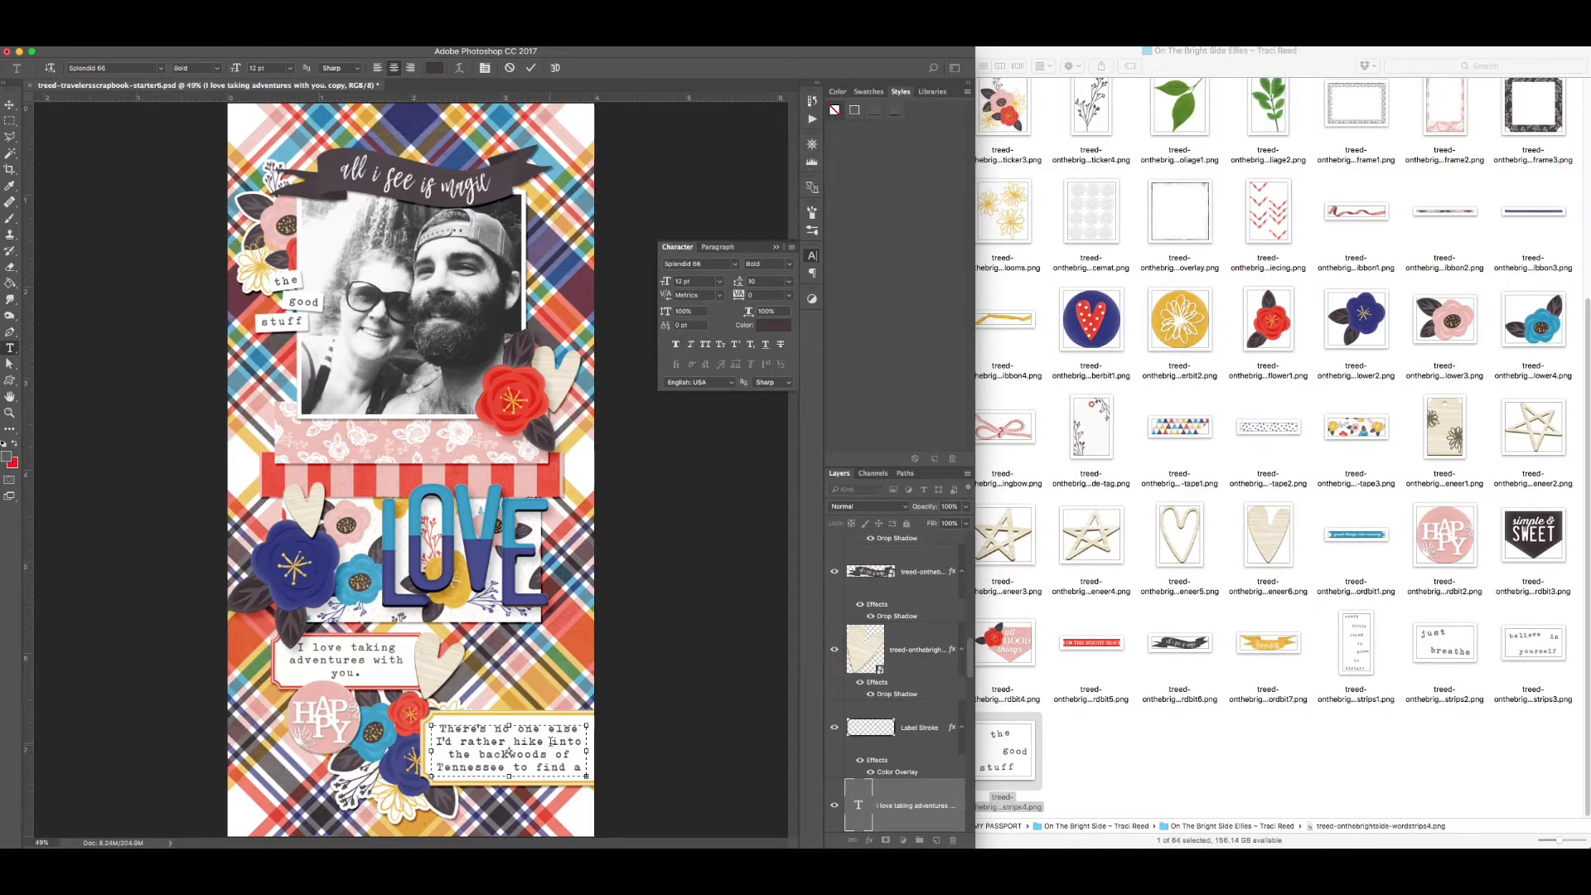
key(super+a)
drag(509, 776, 509, 787)
- Move the words "There's no" from the start of the large label's text to the end of the small label's text
drag(512, 761, 438, 723)
key(super+c)
click(500, 724)
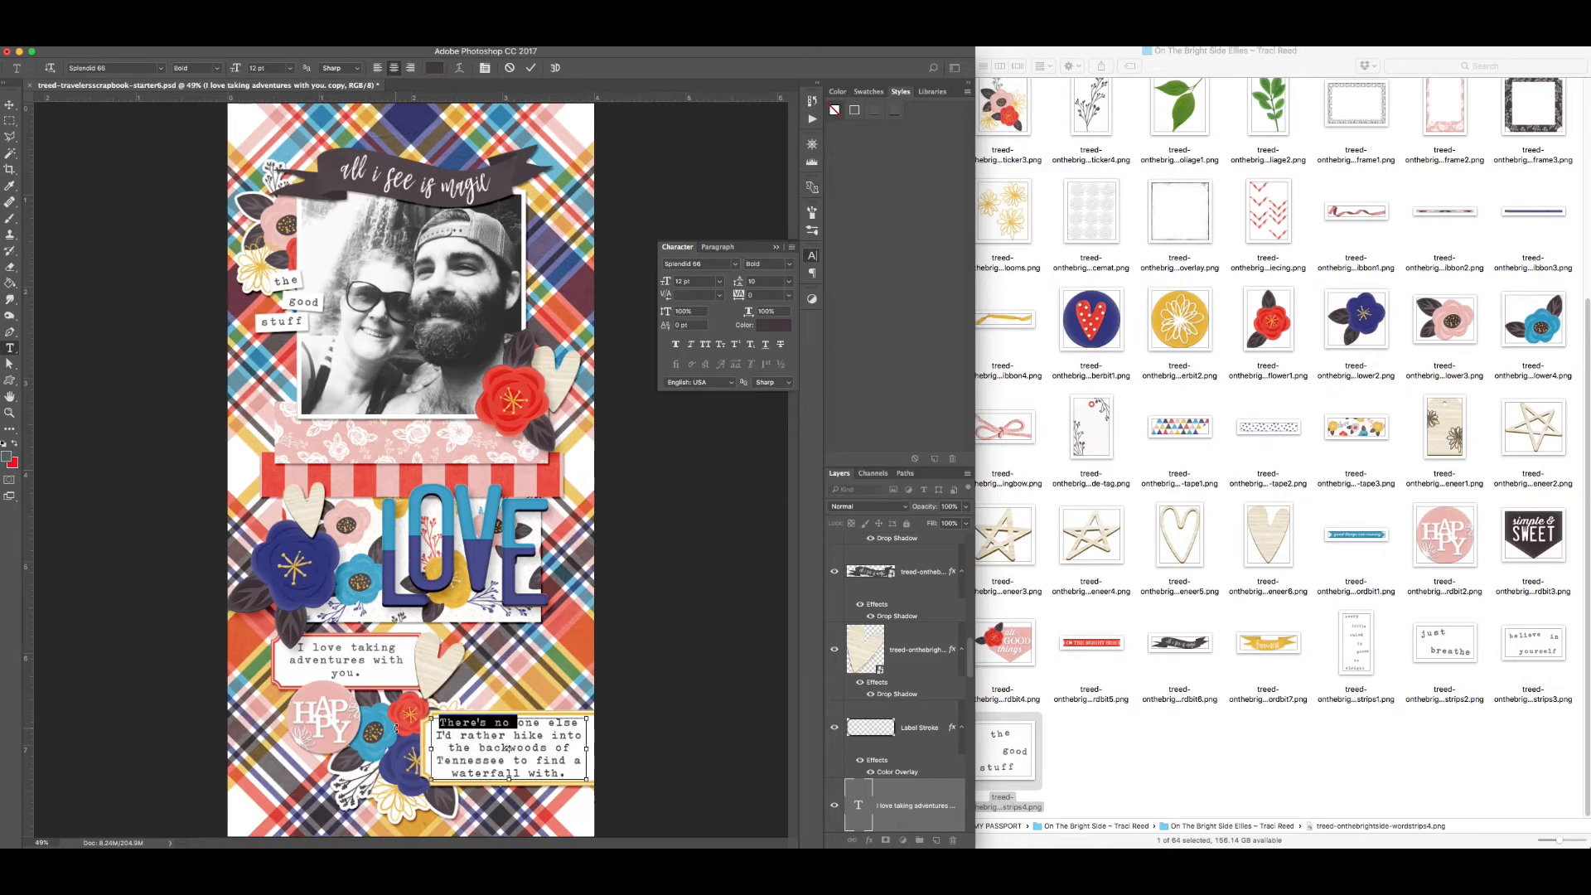
key(BackSpace)
click(897, 685)
click(362, 673)
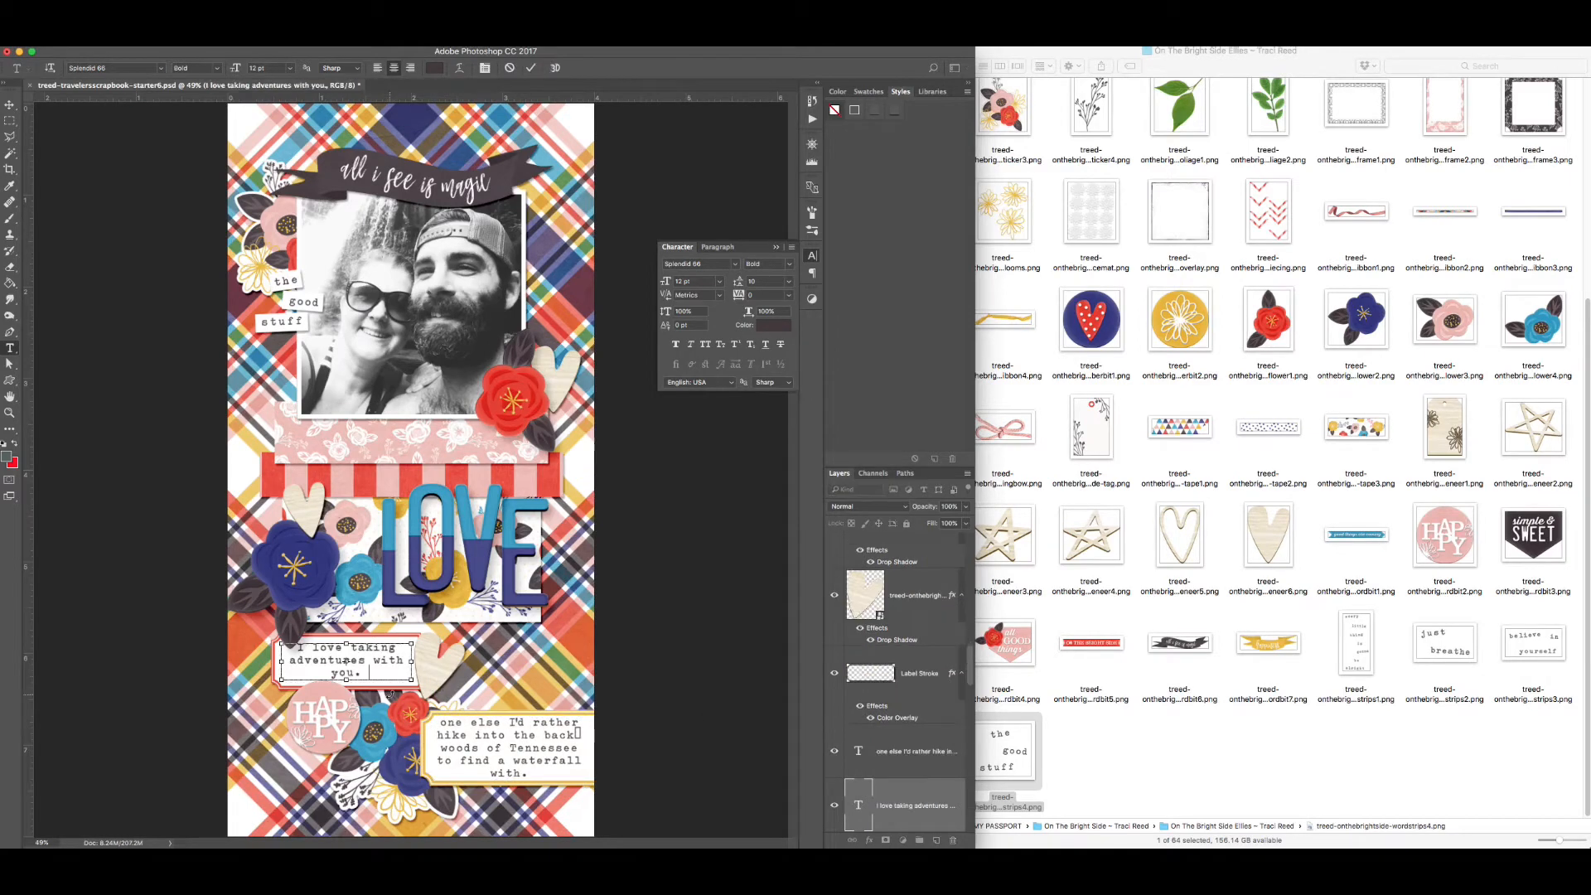
key(super+v)
click(916, 622)
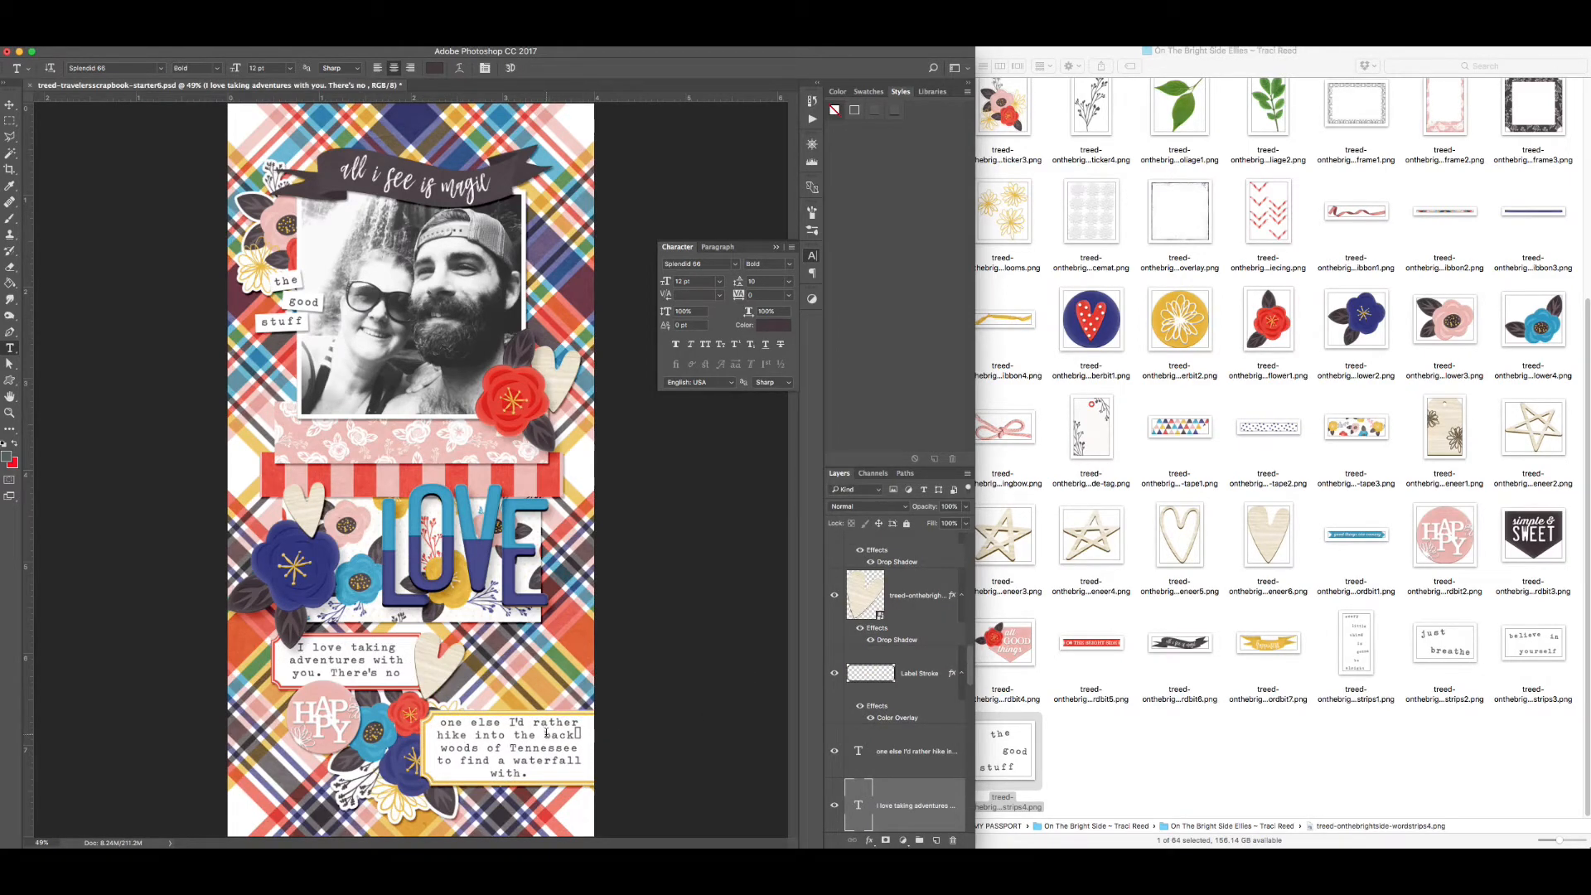
- Turn off hyphenation for the large label's text so "backwoods" stays on one line
drag(545, 734, 474, 748)
click(719, 247)
click(670, 330)
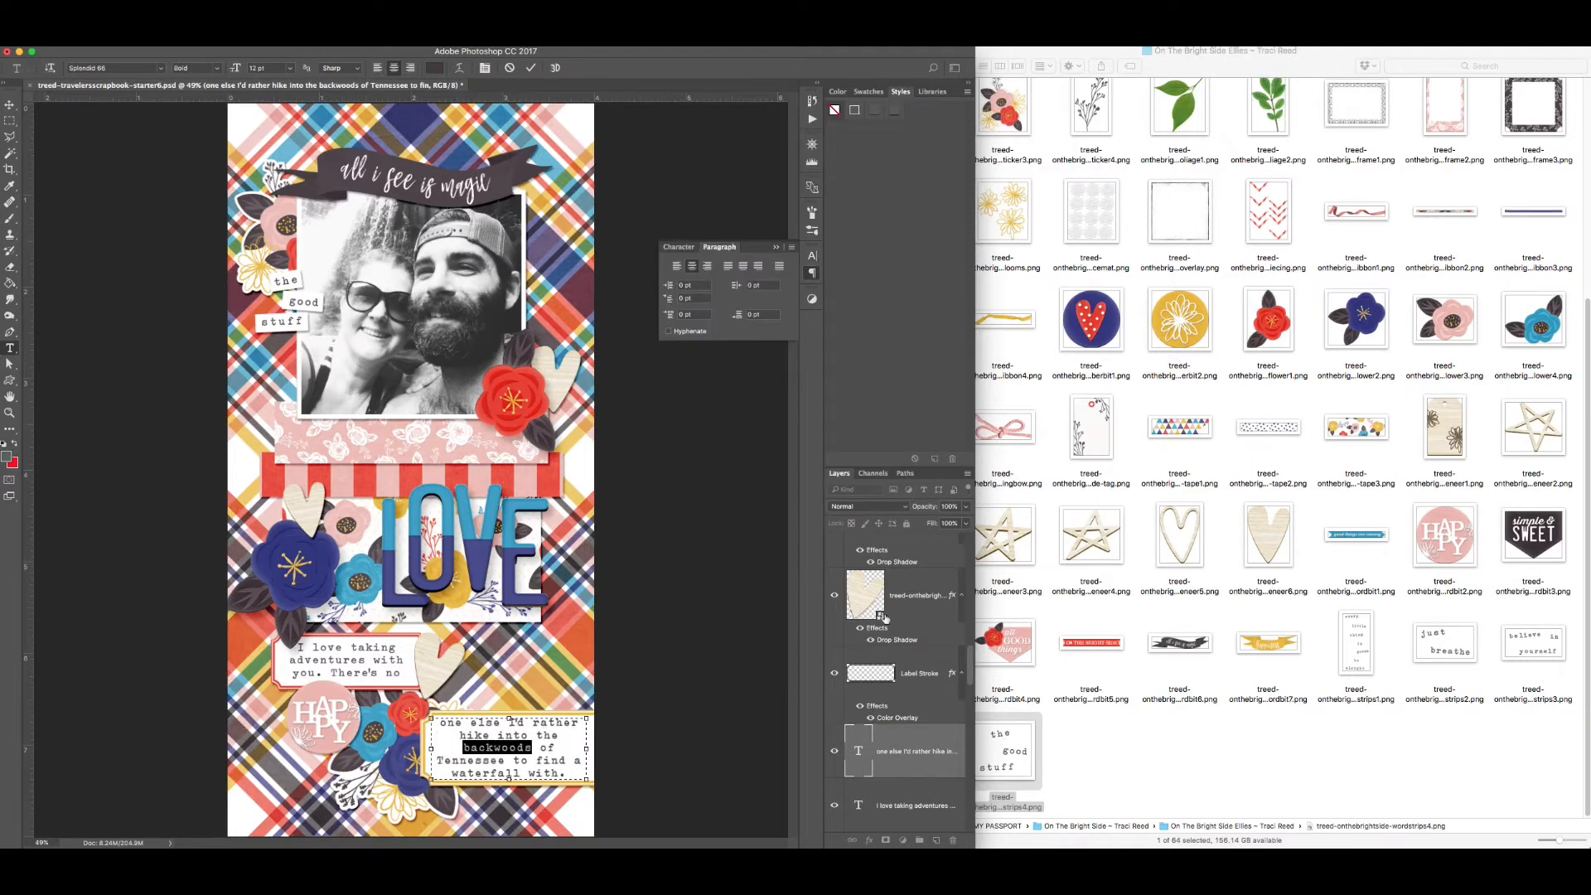
click(883, 617)
key(v)
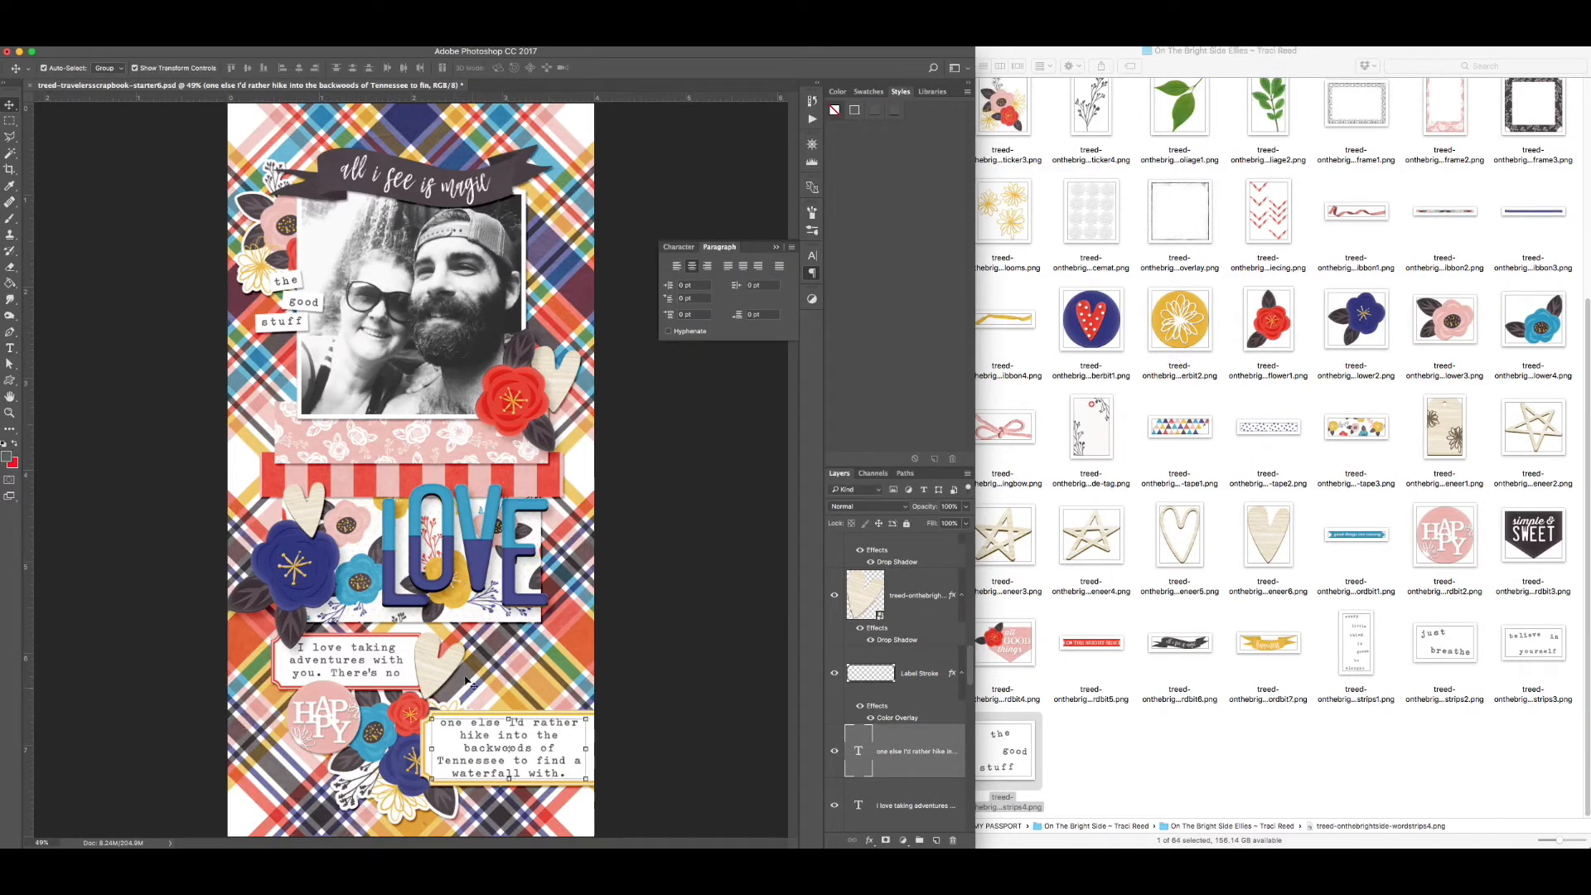
click(193, 391)
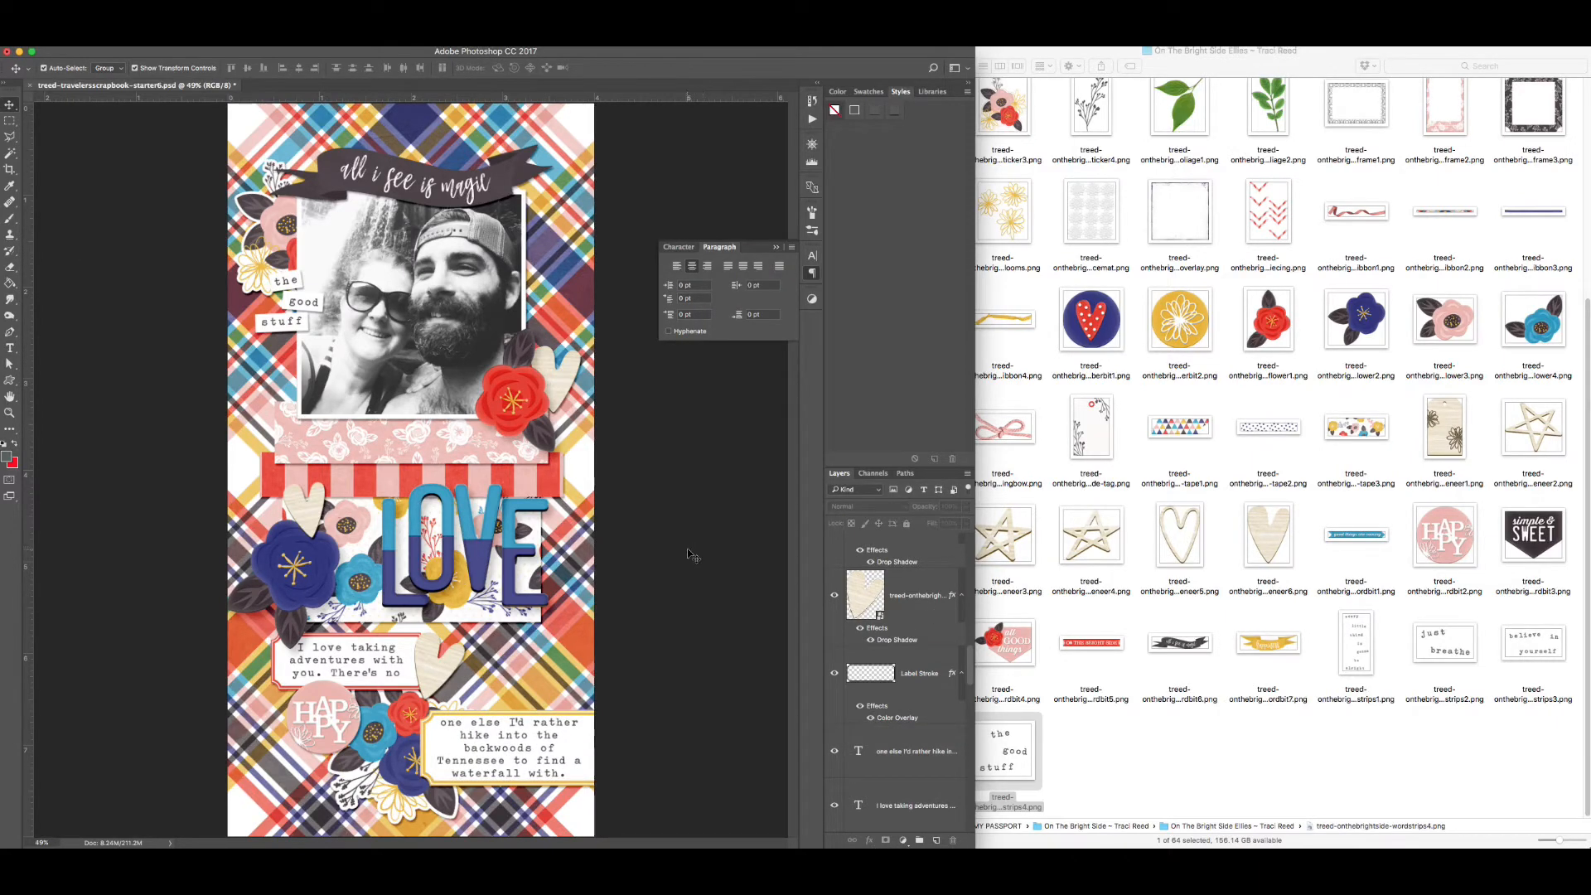
- Set up printing on US Letter Borderless paper fed from the Main Tray, choose the media type and save the print settings
key(super+p)
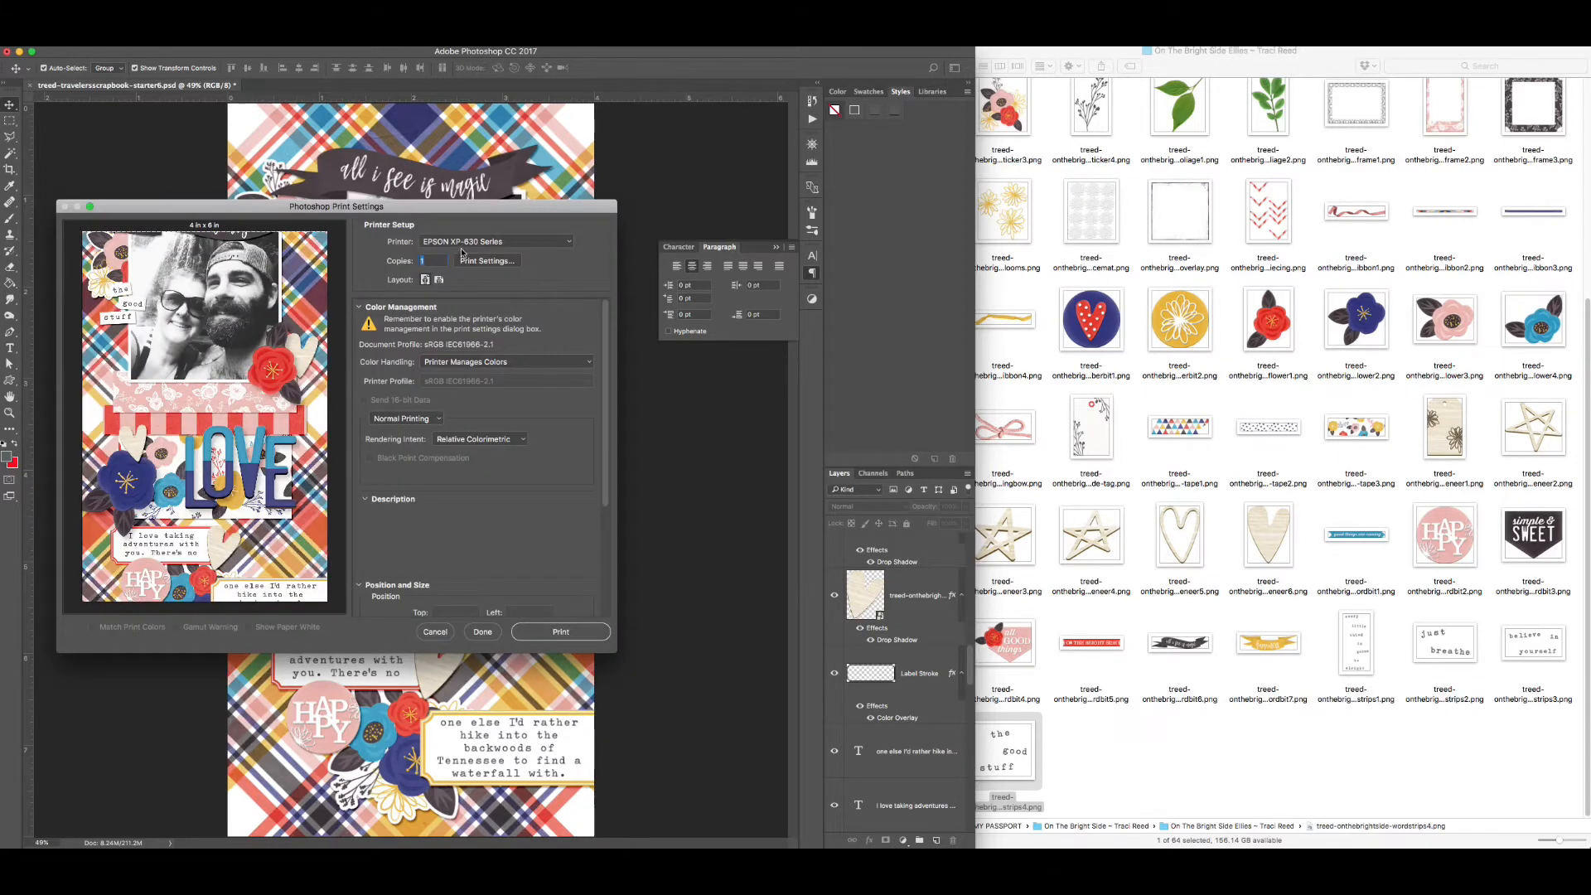
click(785, 285)
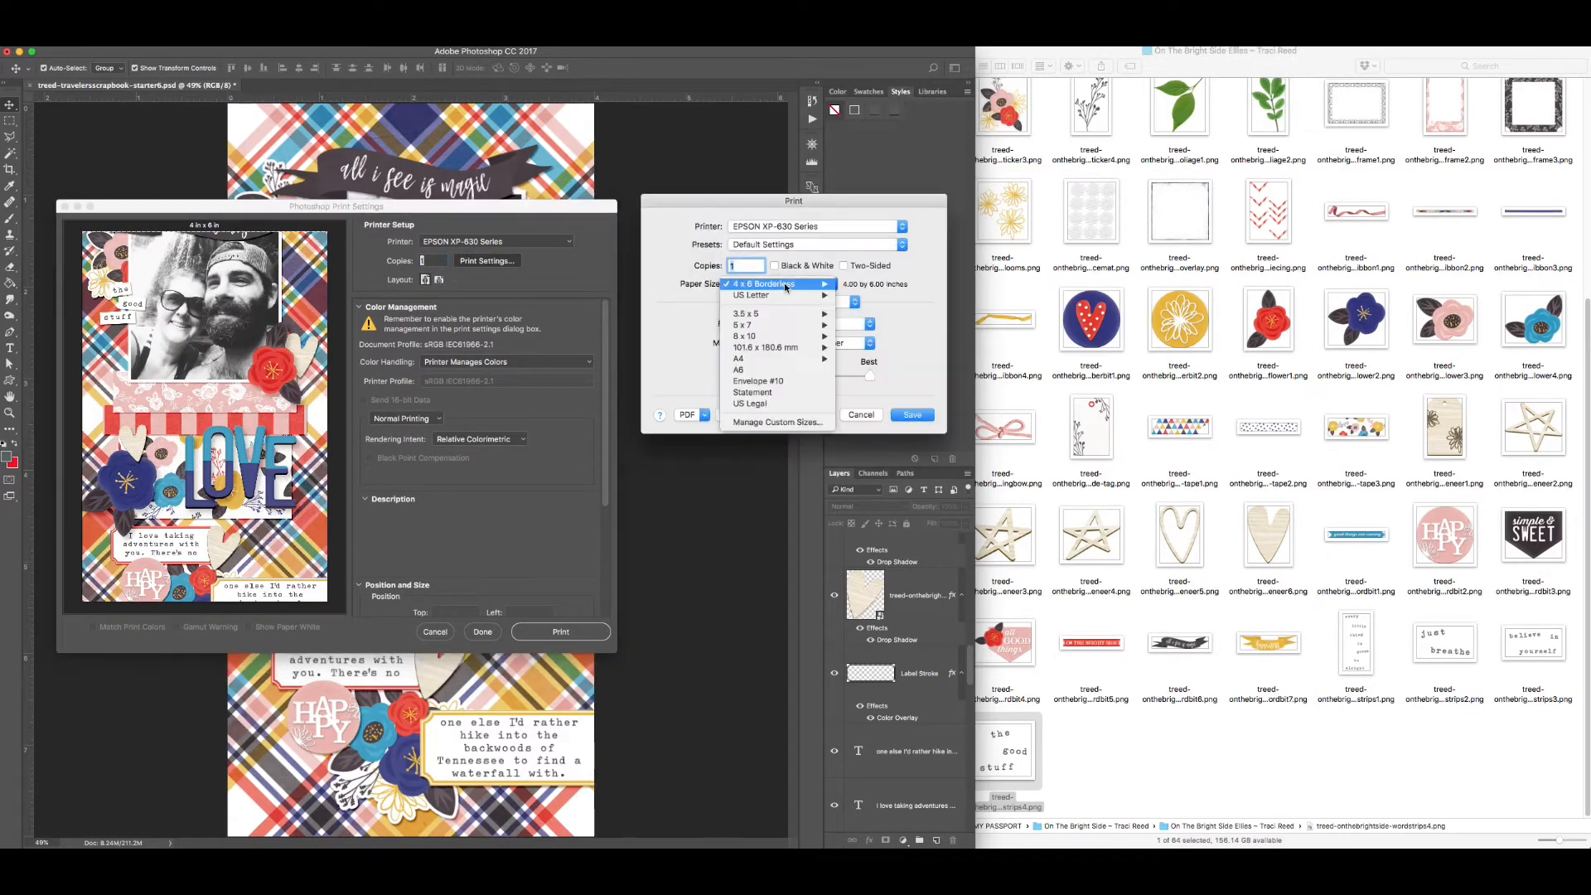
mouse_move(786, 287)
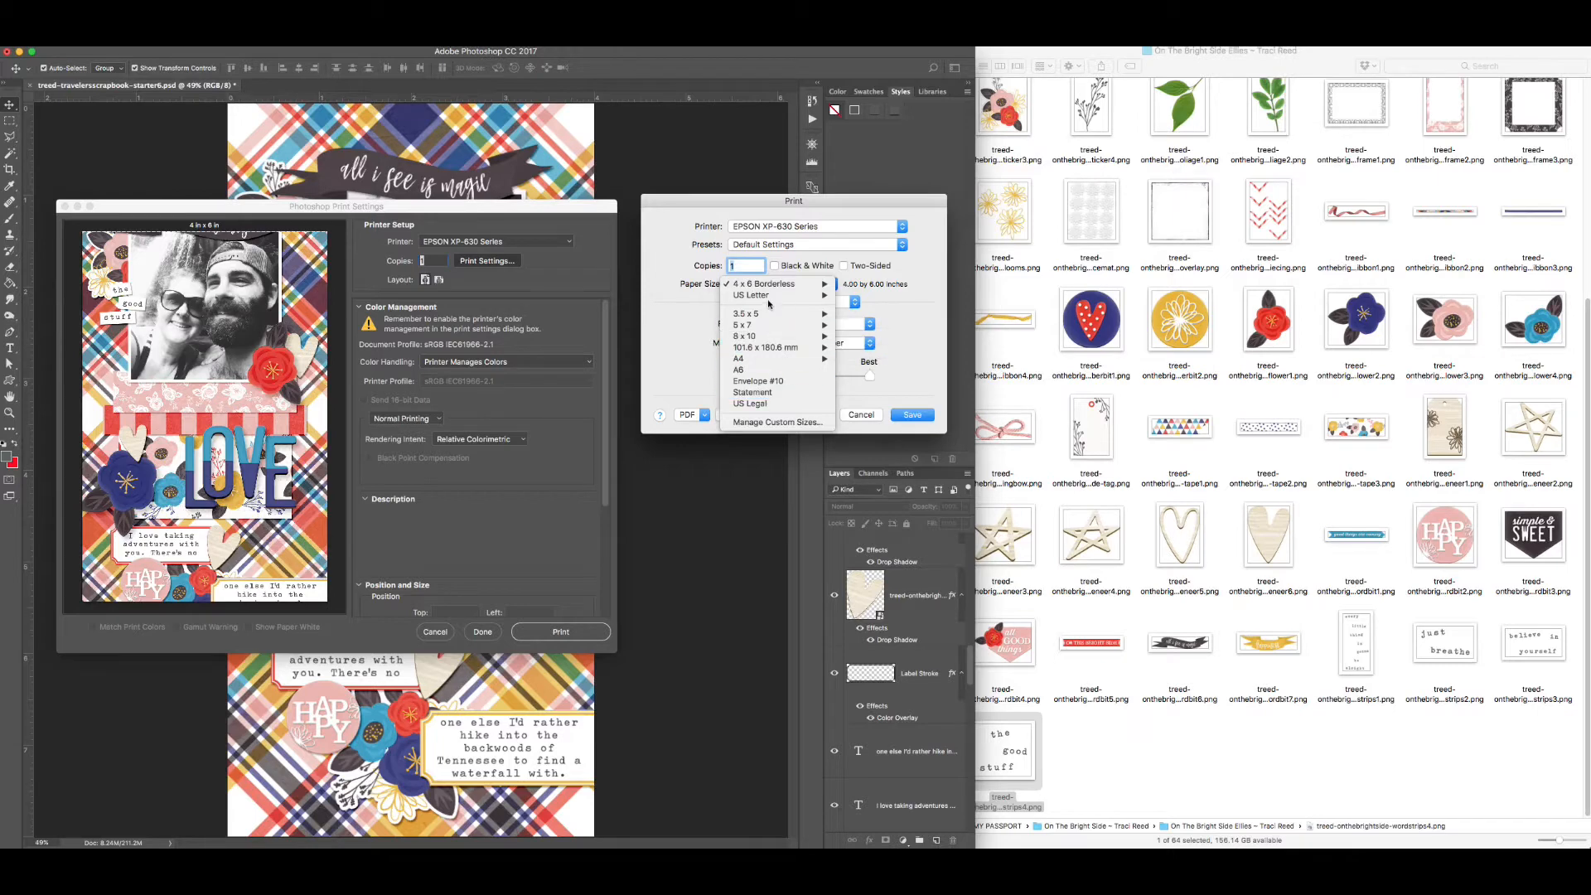
click(866, 308)
click(870, 340)
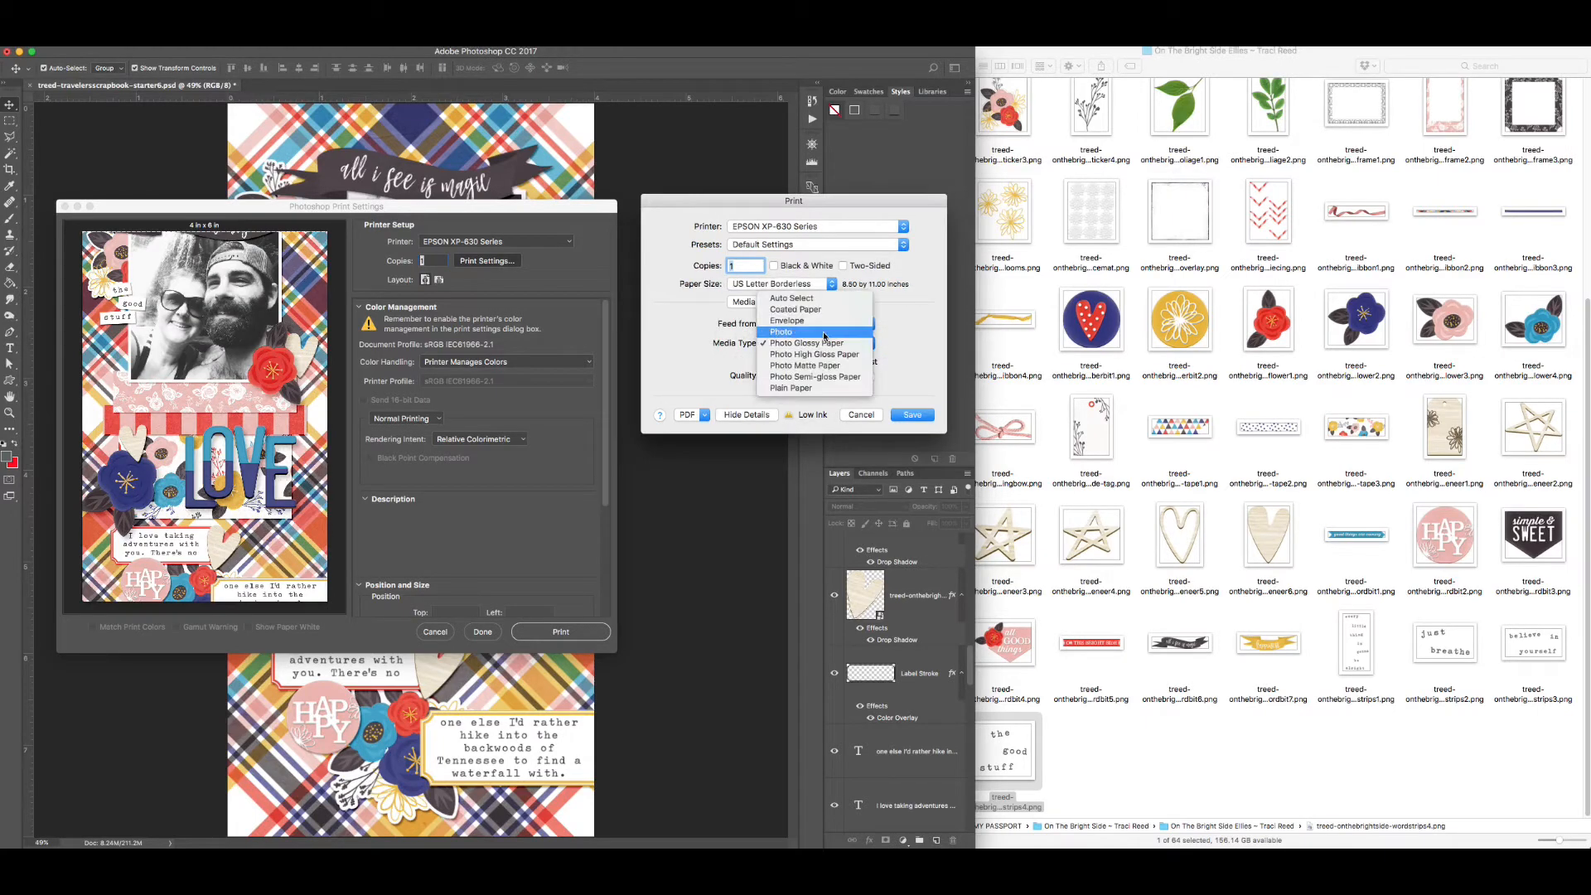
click(879, 325)
click(870, 325)
click(838, 314)
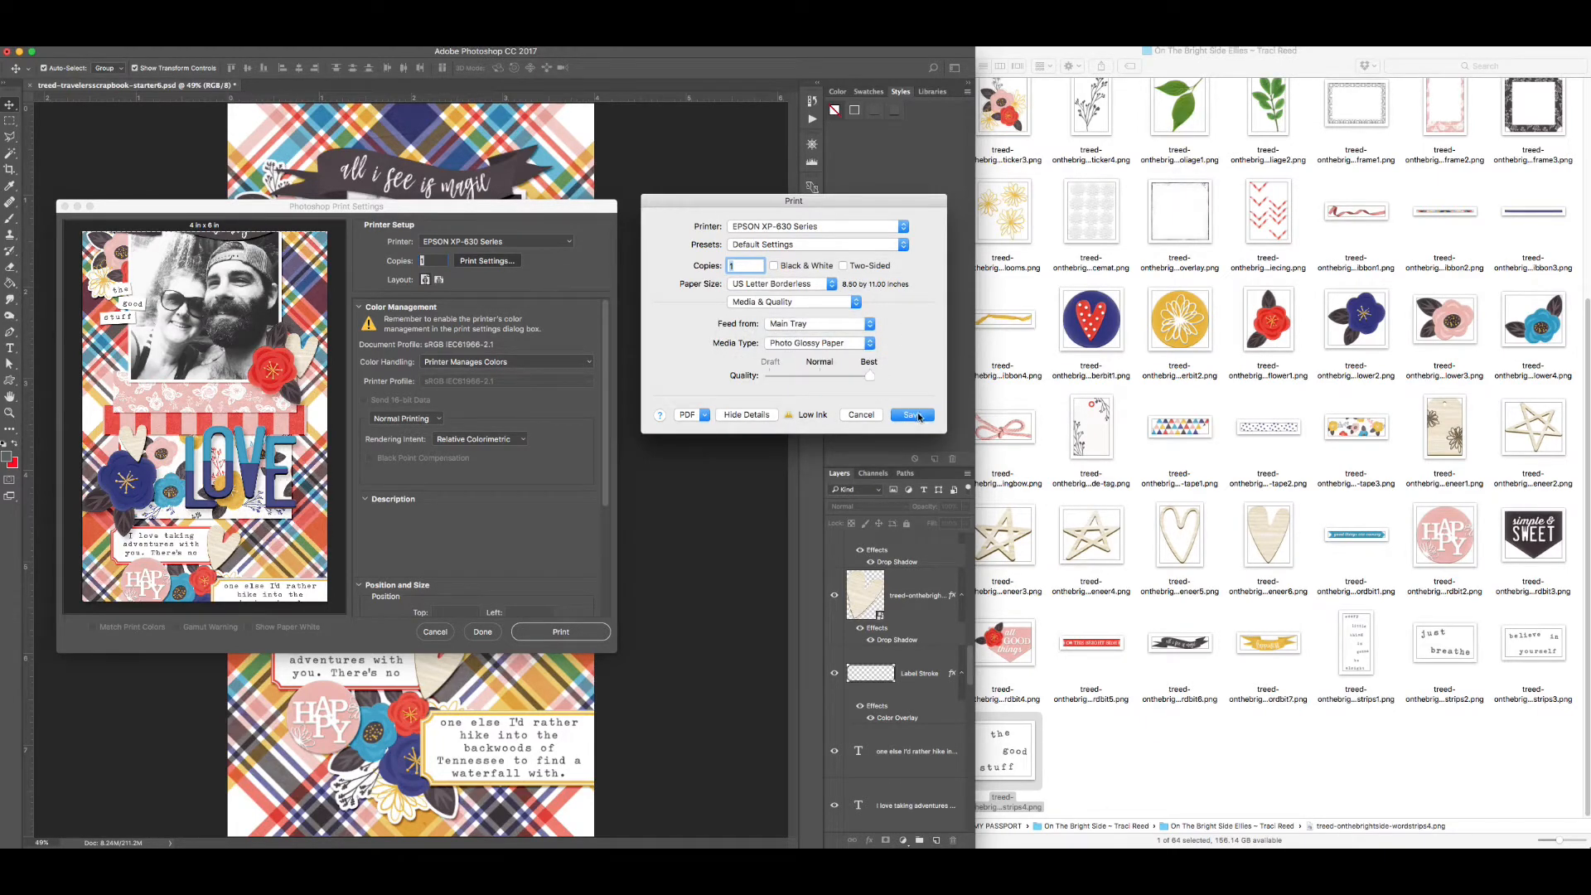
click(869, 343)
click(846, 366)
click(912, 415)
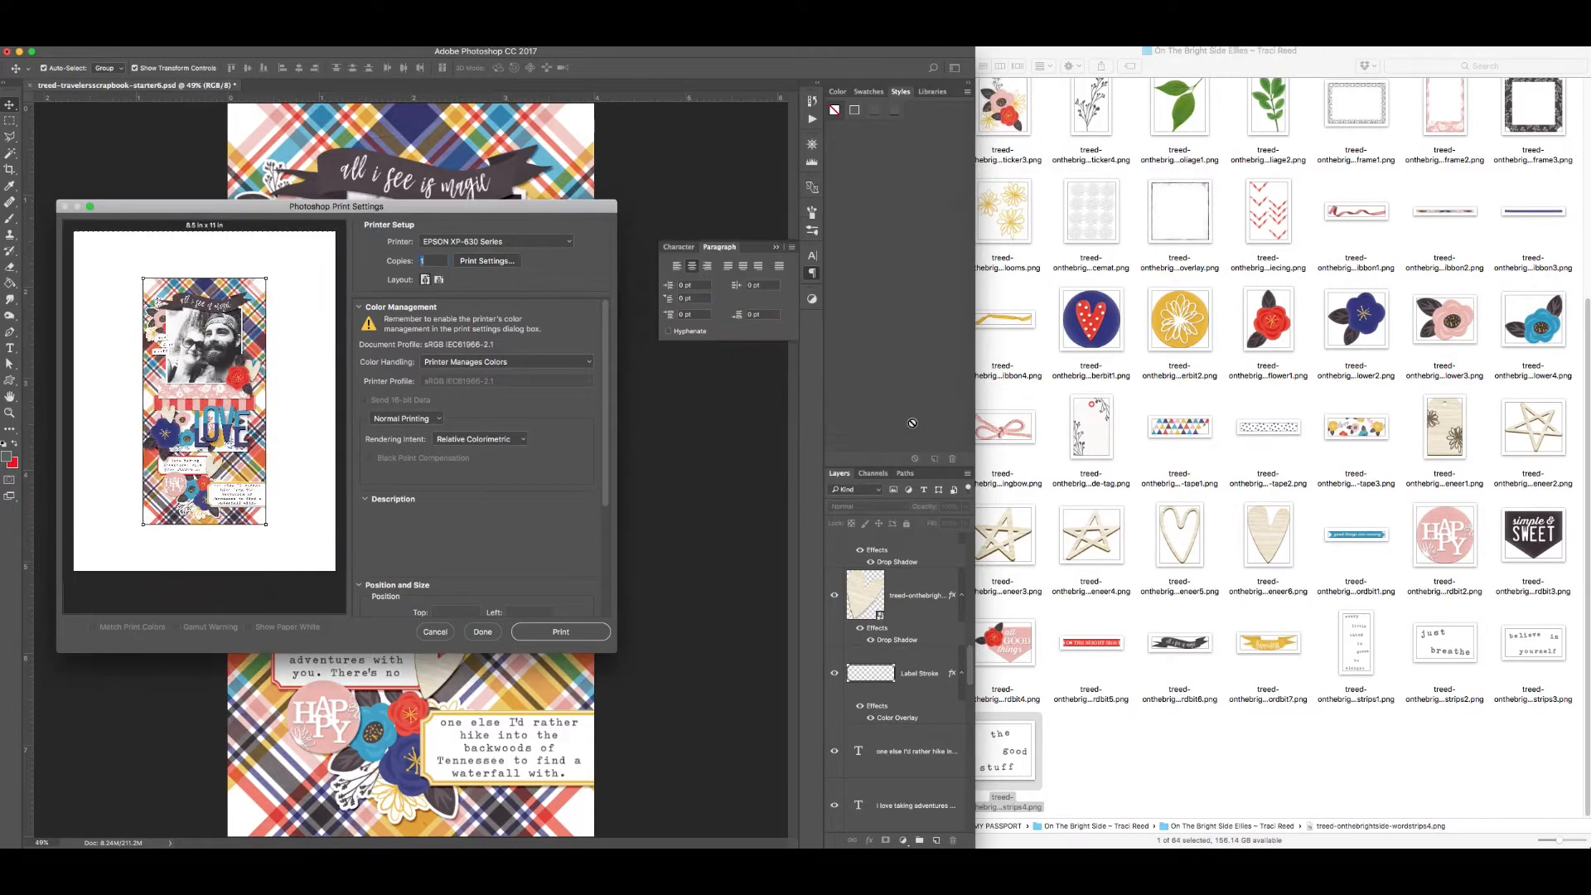
- Close the print setup without printing and flatten the scrapbook page into a single layer for copying
click(484, 633)
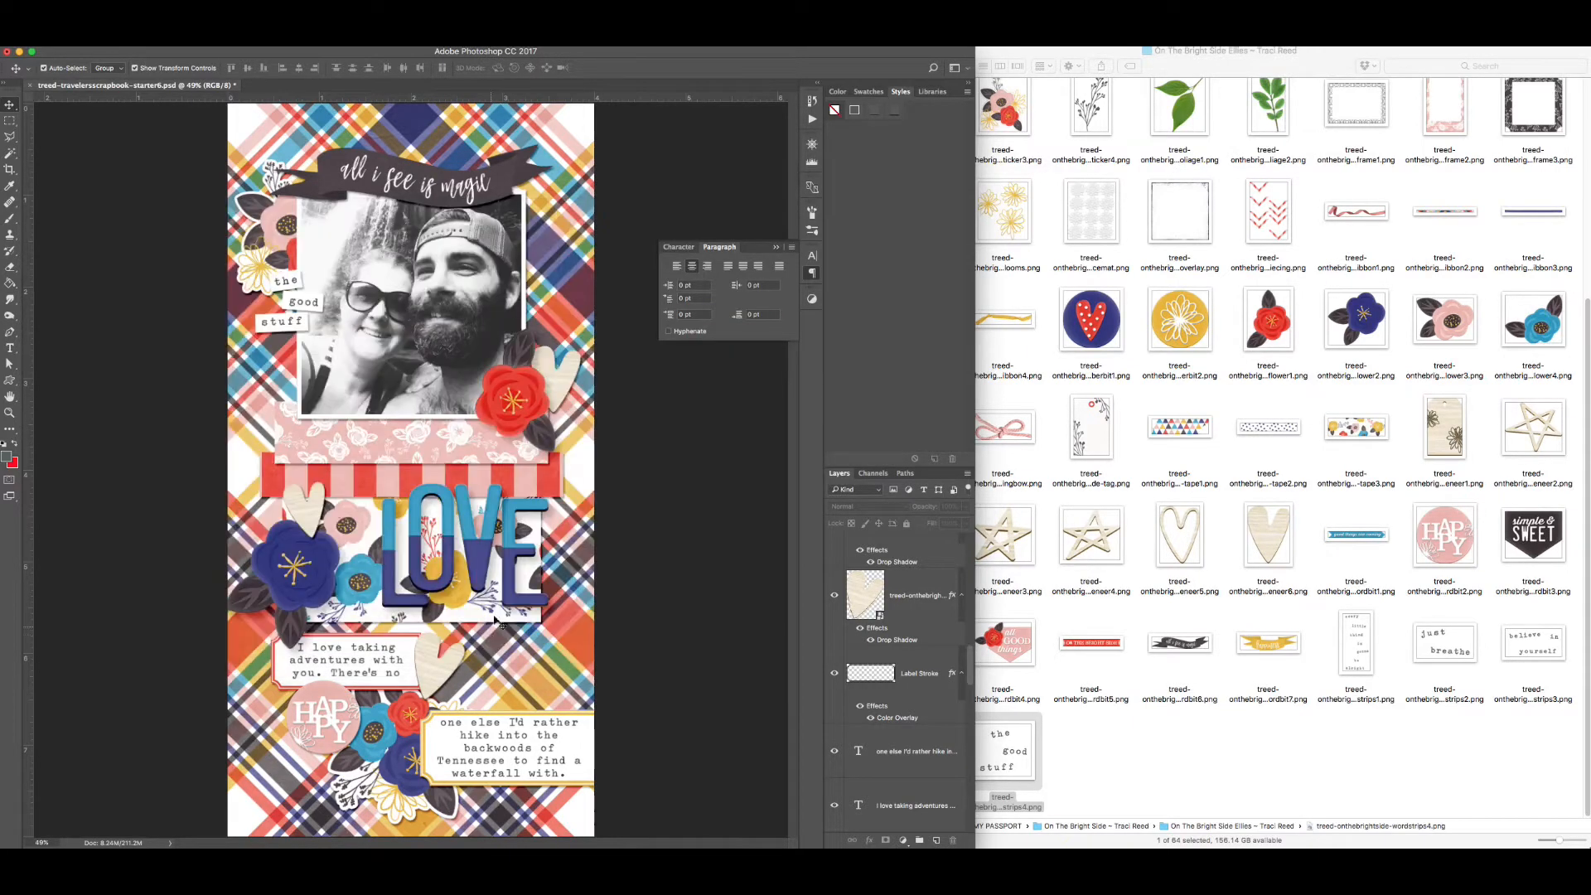
key(super+shift+e)
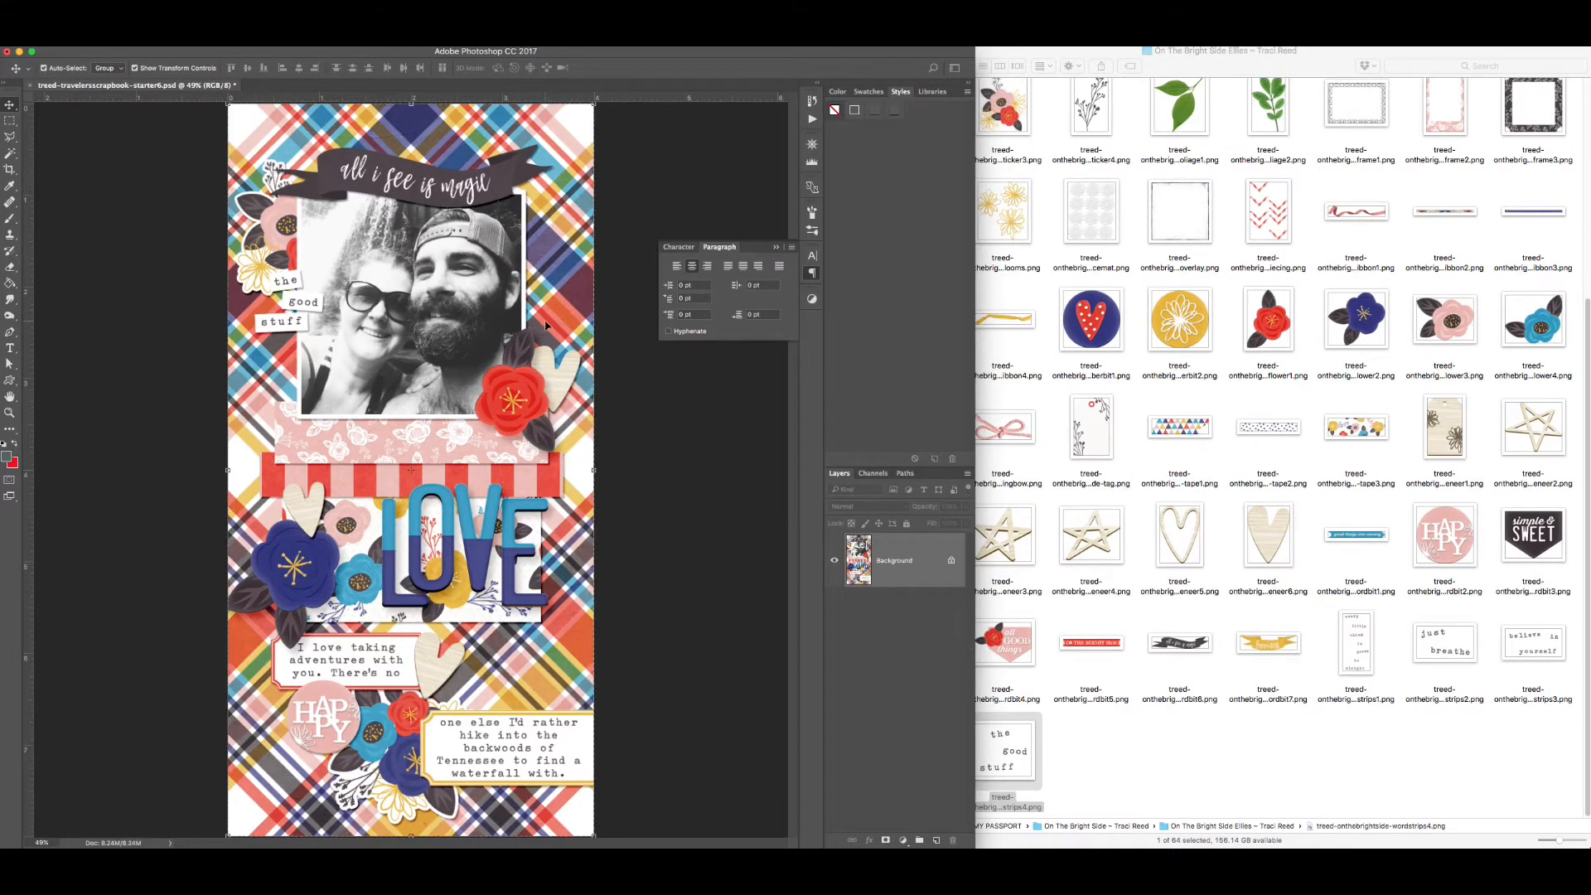
- Create a white 8.5 x 11 inch document at 300 pixels/inch and paste the flattened page into its upper-left corner
key(super+n)
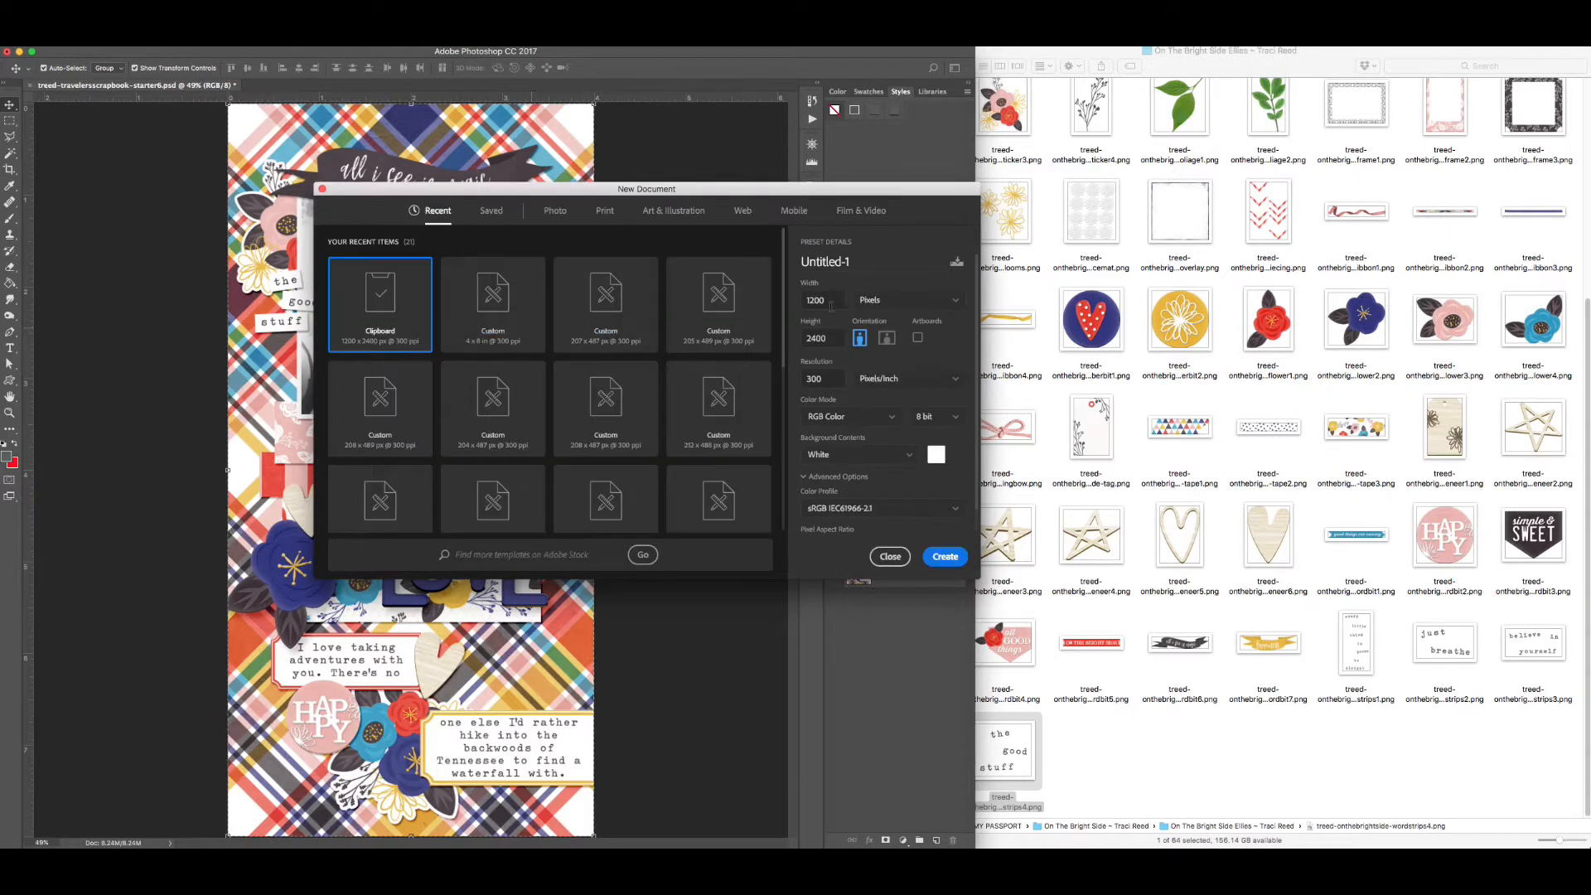
click(939, 307)
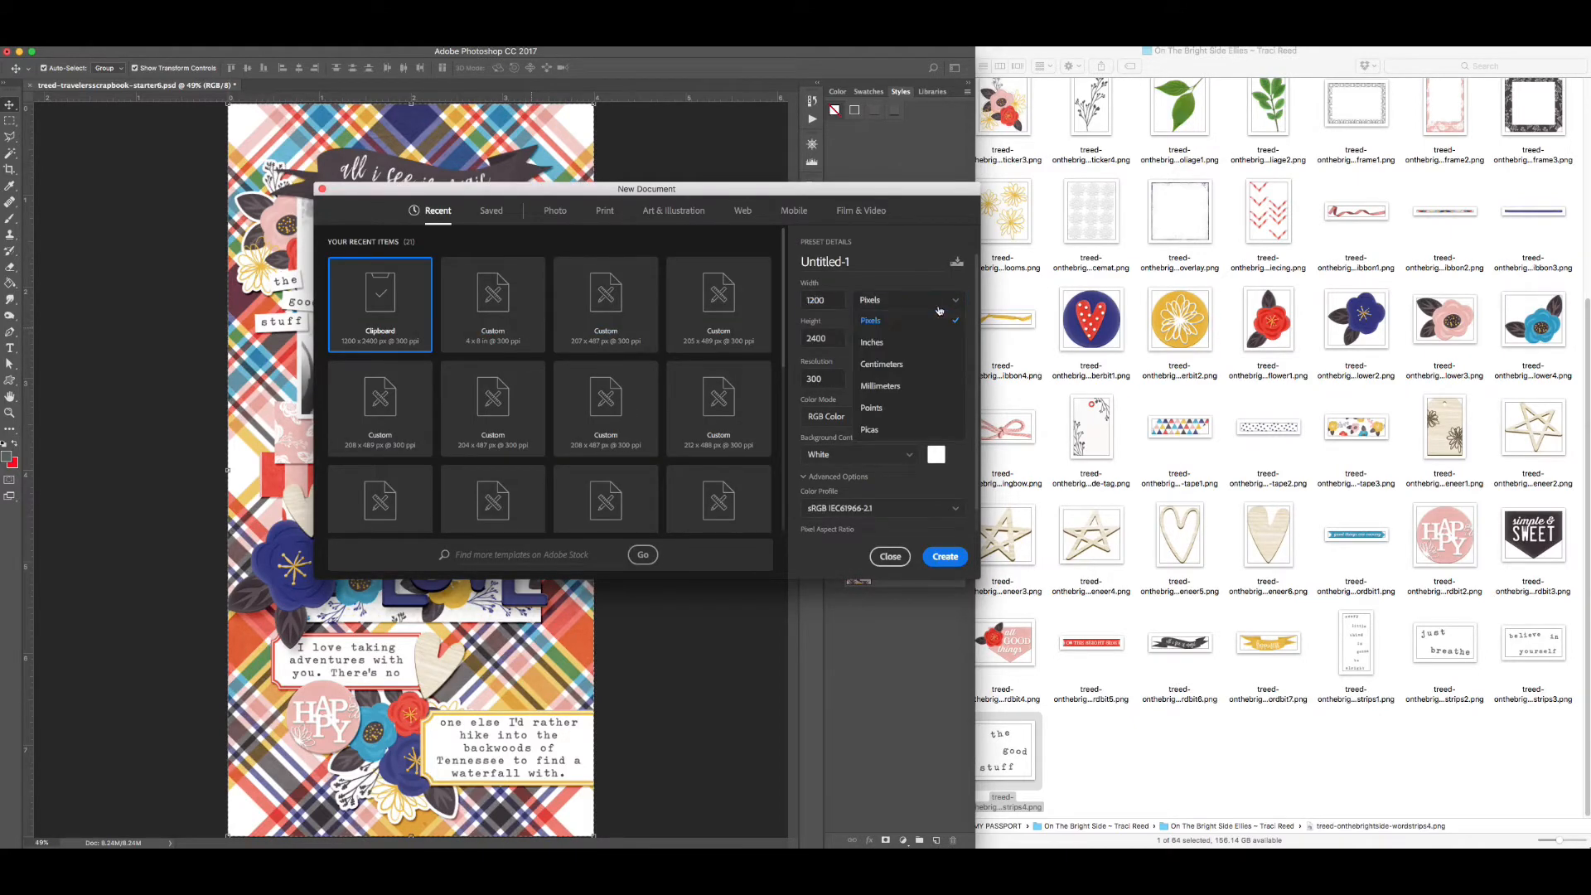
click(878, 343)
text(1)
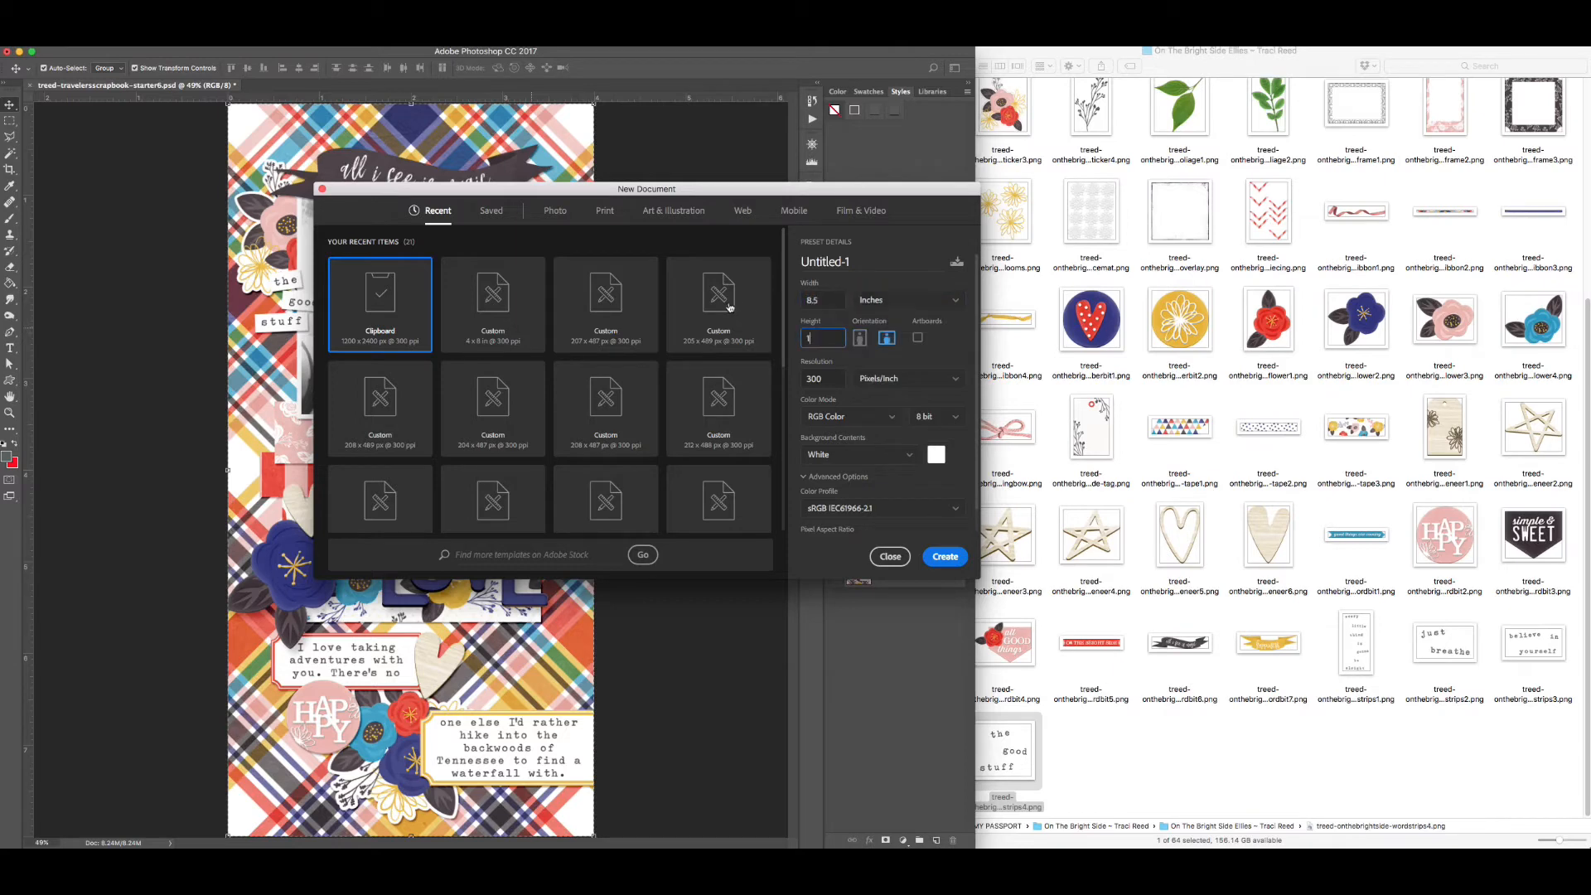
text(1)
key(Return)
key(super+v)
drag(448, 269, 309, 175)
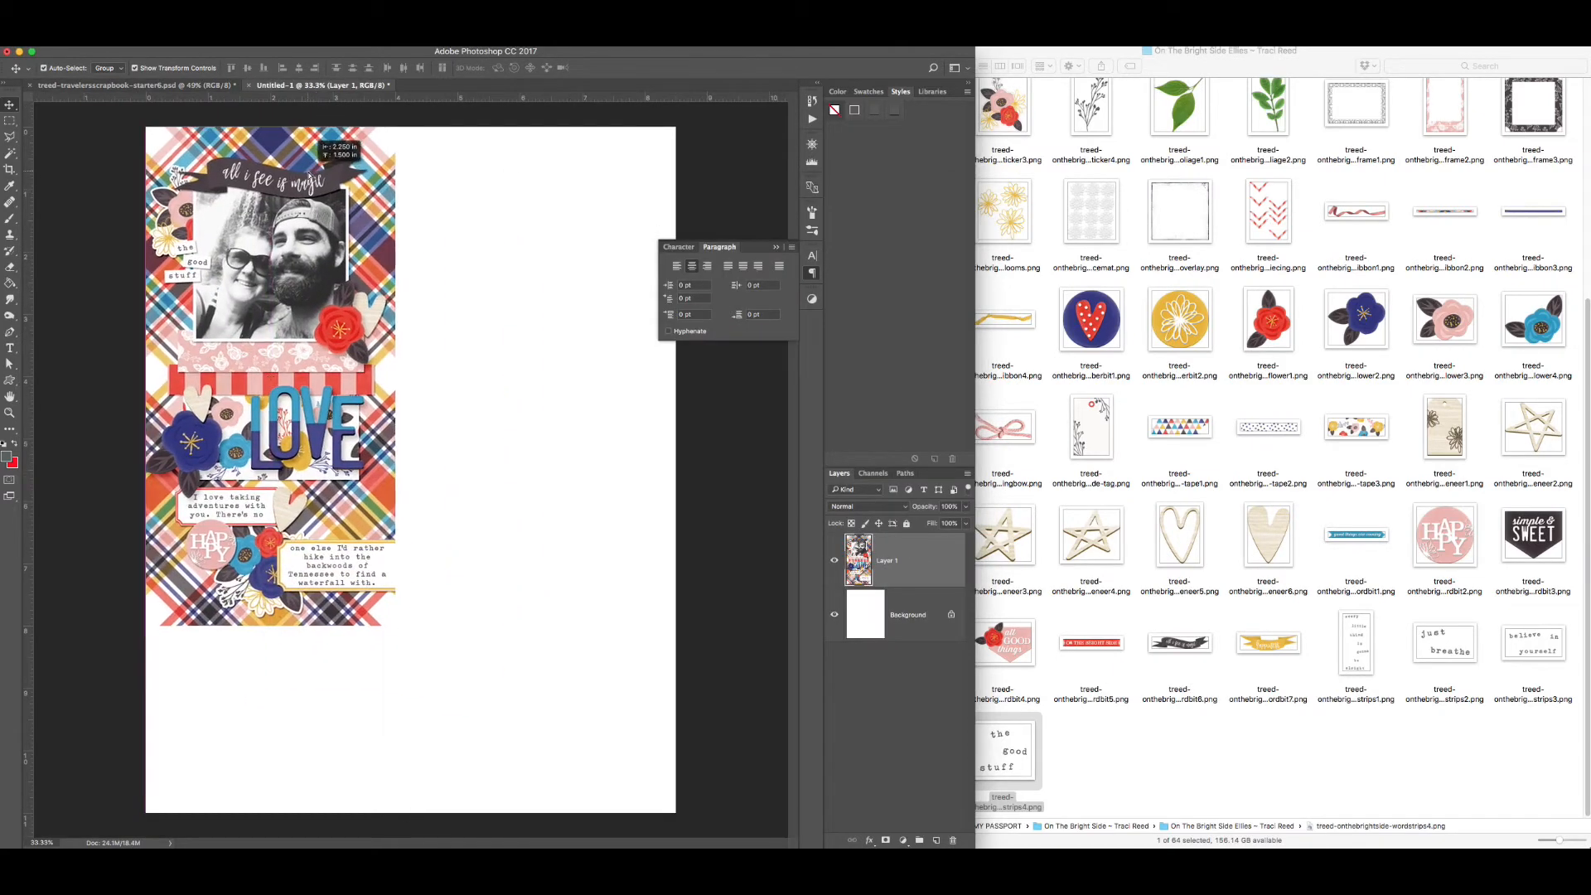
- Copy the plaid background paper from the layered page onto the new sheet, beside the pasted page with a narrow gap between them
click(116, 85)
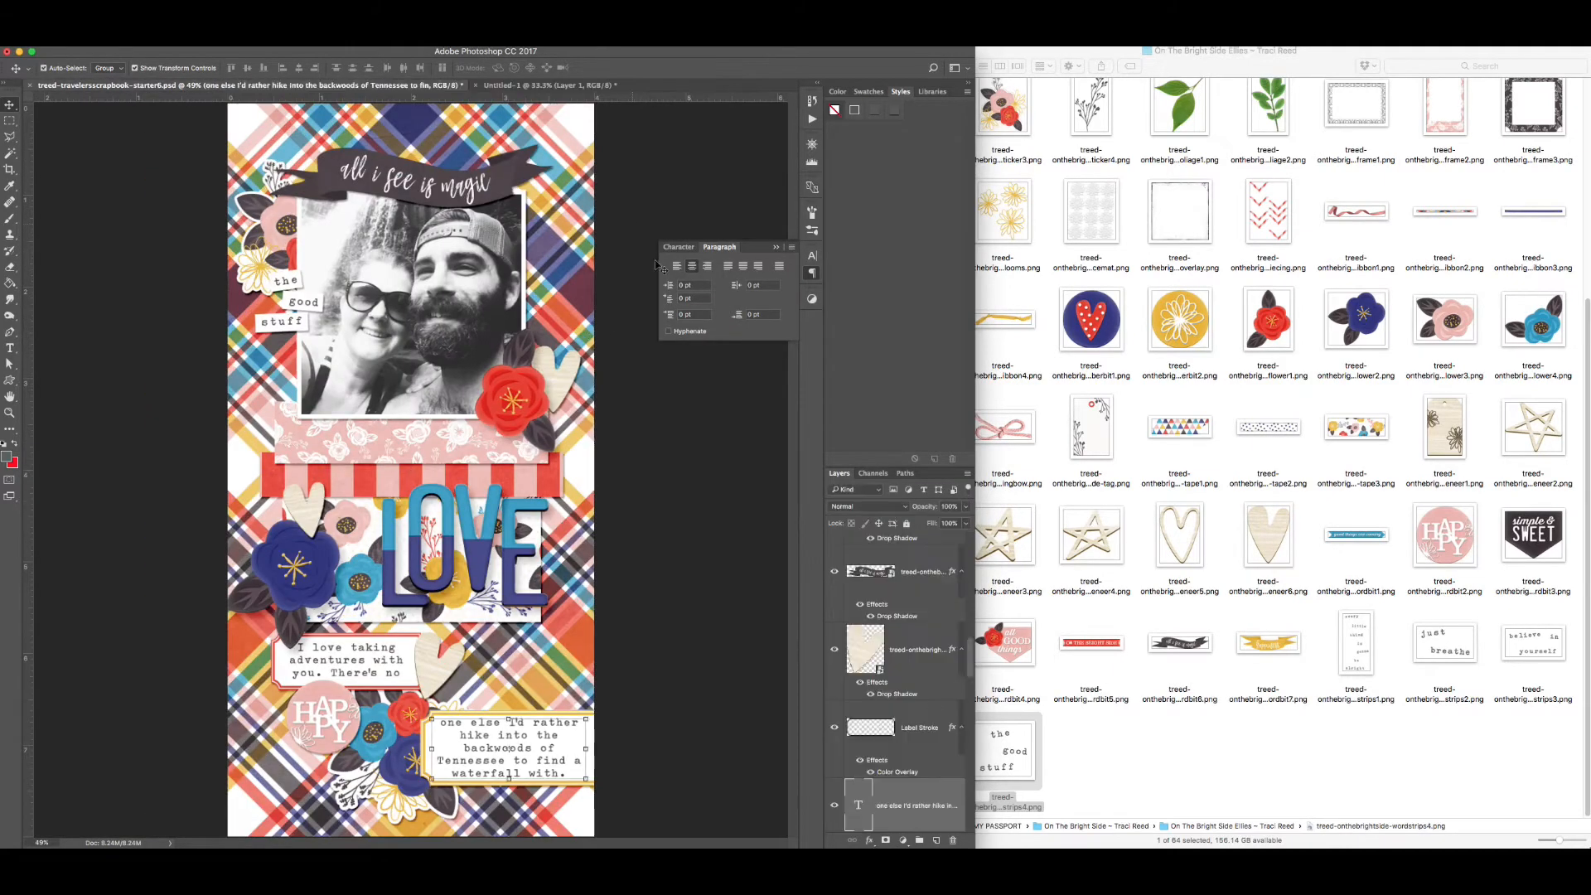
scroll(908, 779, down, 15)
click(935, 797)
key(Delete)
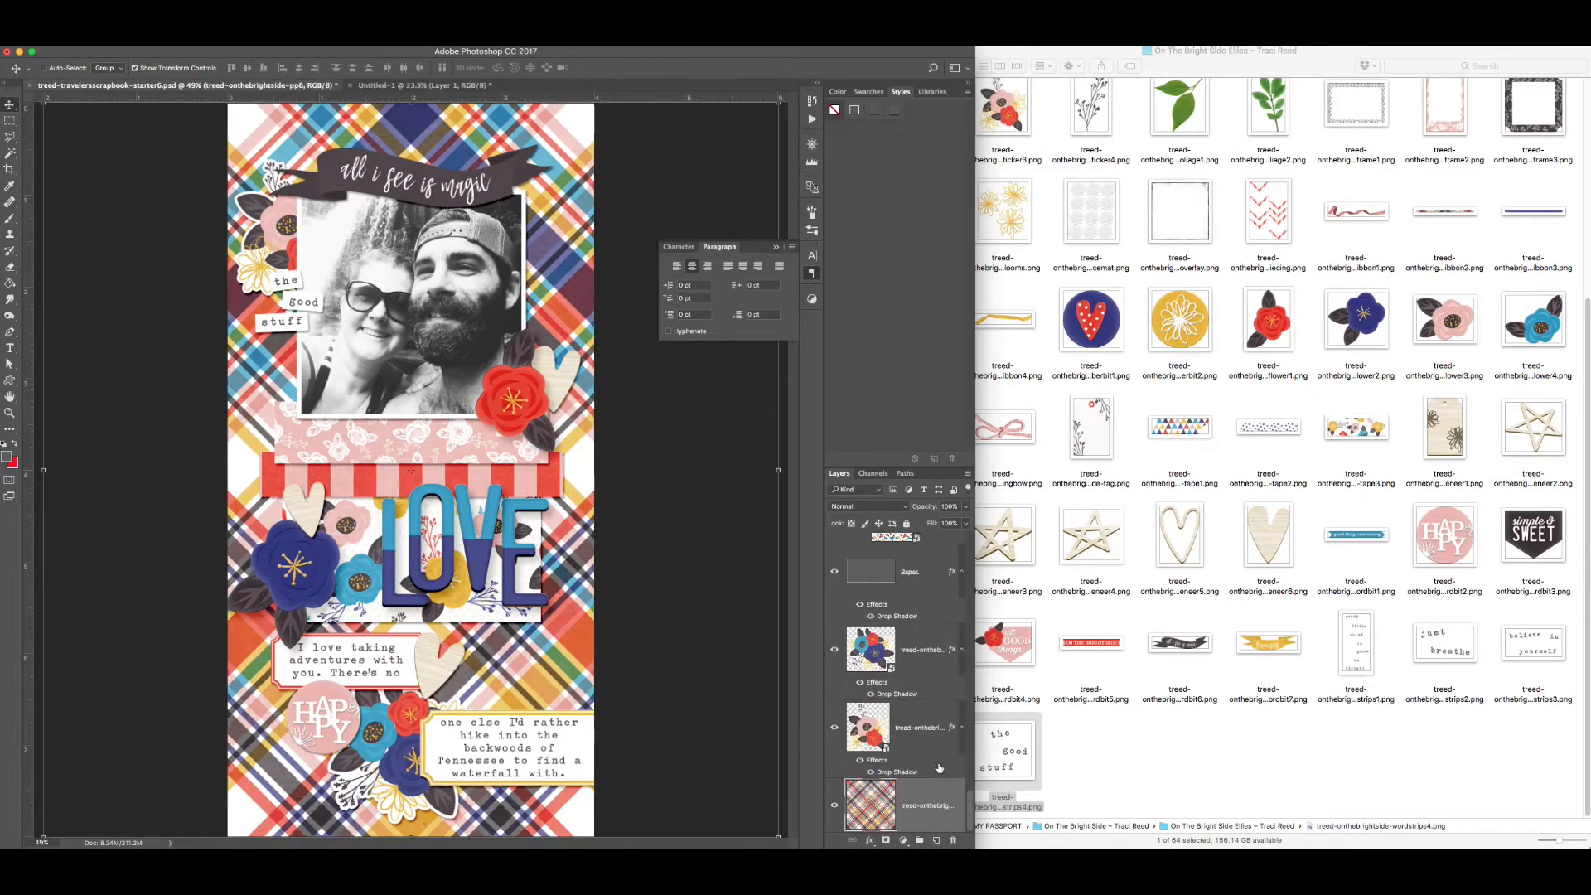
key(super+a)
drag(388, 91, 572, 261)
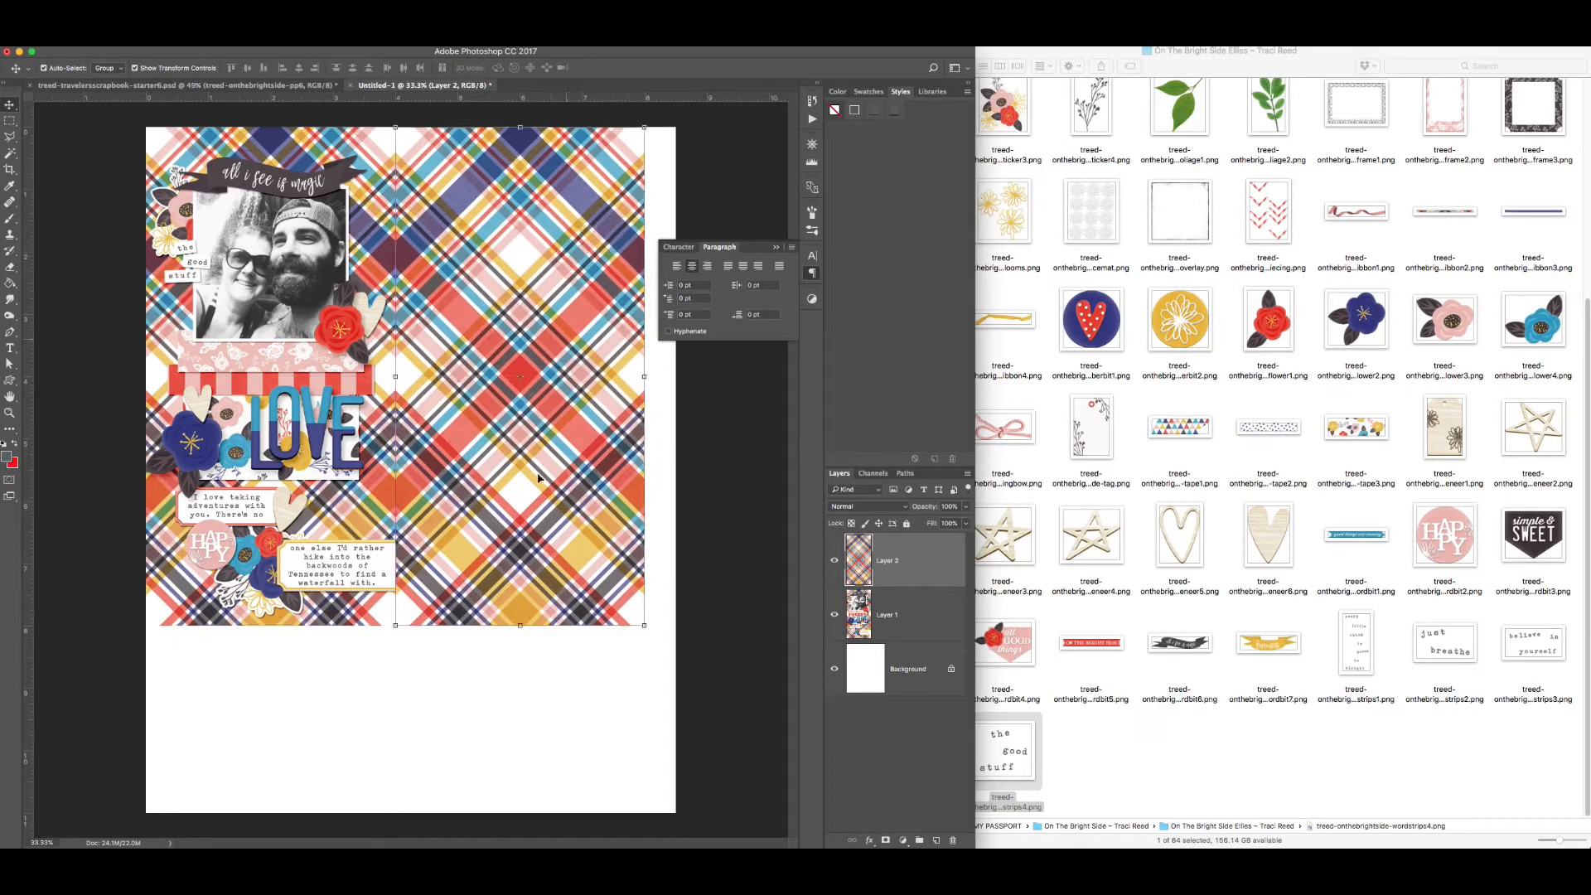
drag(539, 533, 544, 536)
shift+click(362, 547)
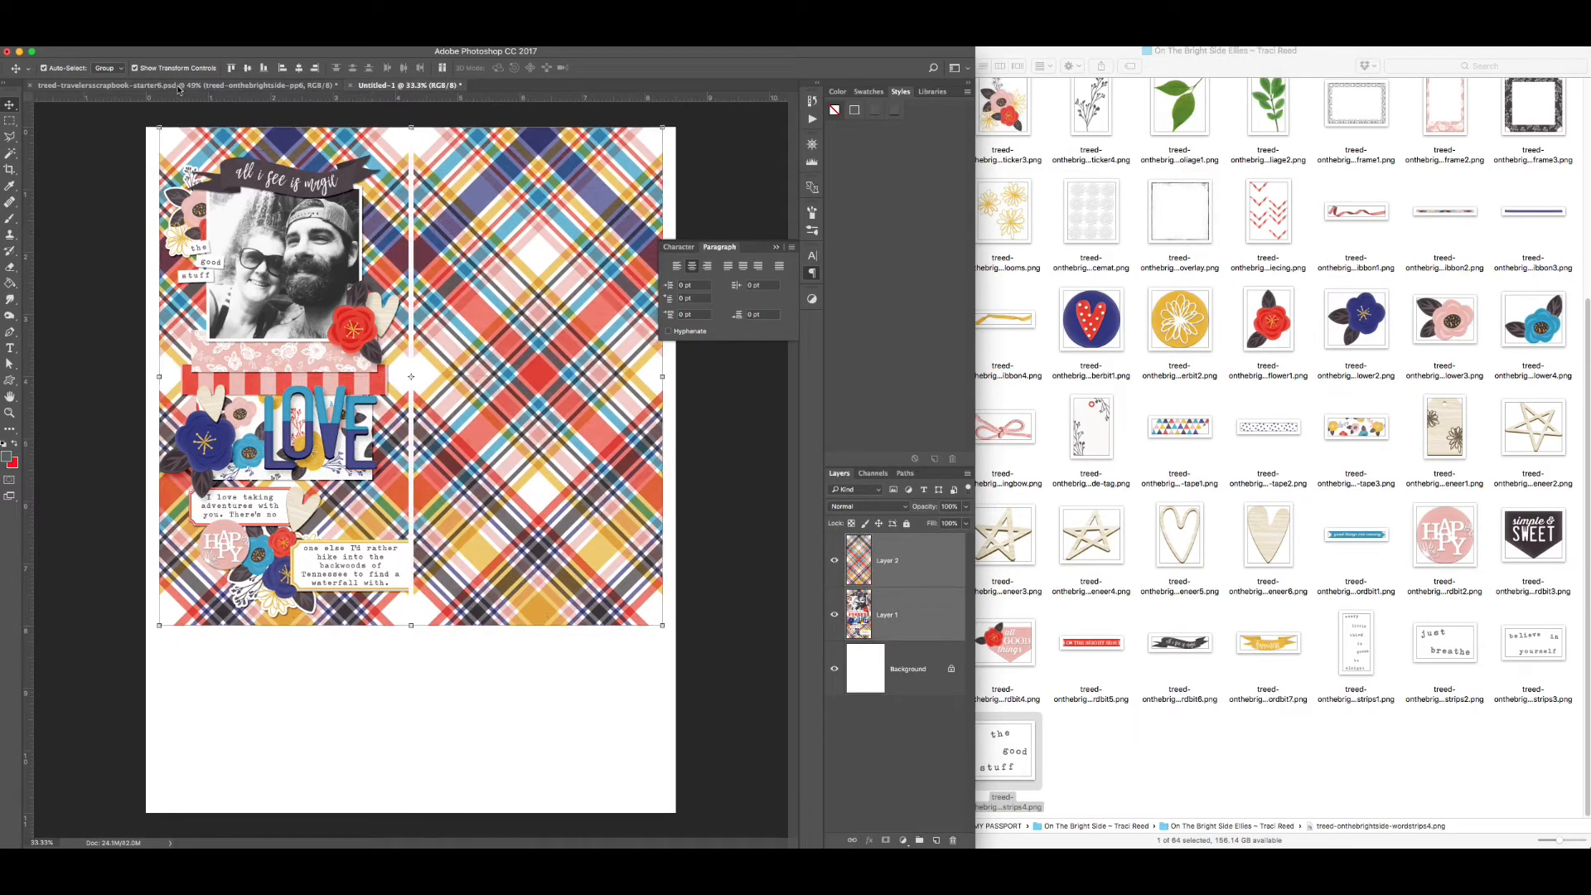
- Float the layered scrapbook page in its own window and delete its plaid background paper
drag(290, 86, 1160, 60)
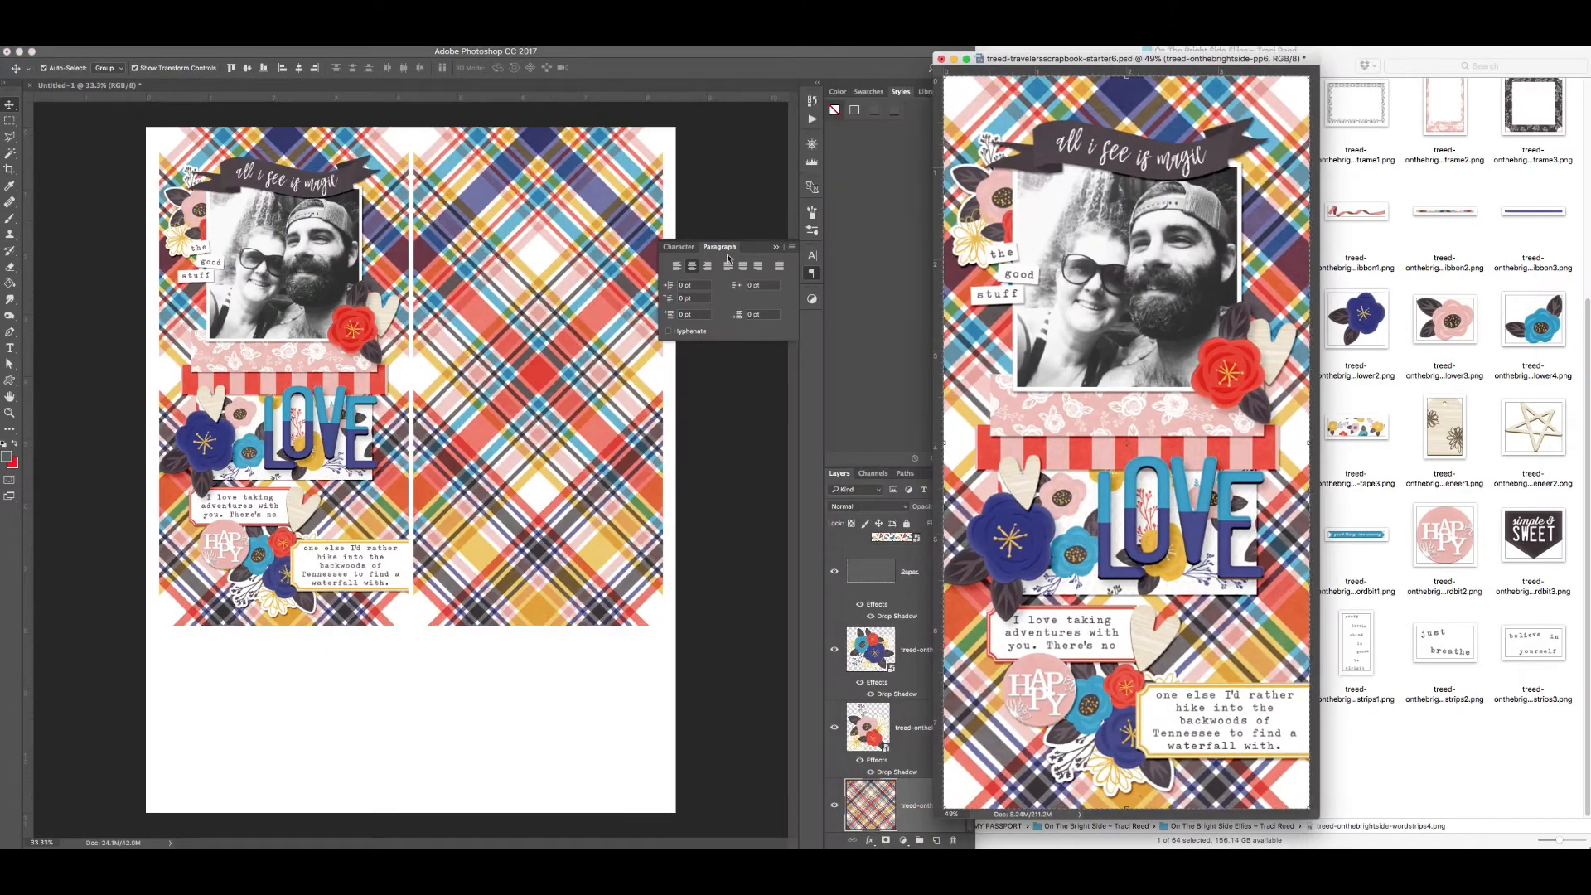
click(1282, 526)
key(Delete)
- Select all remaining elements of the layered page and remove their layer styles
click(1261, 455)
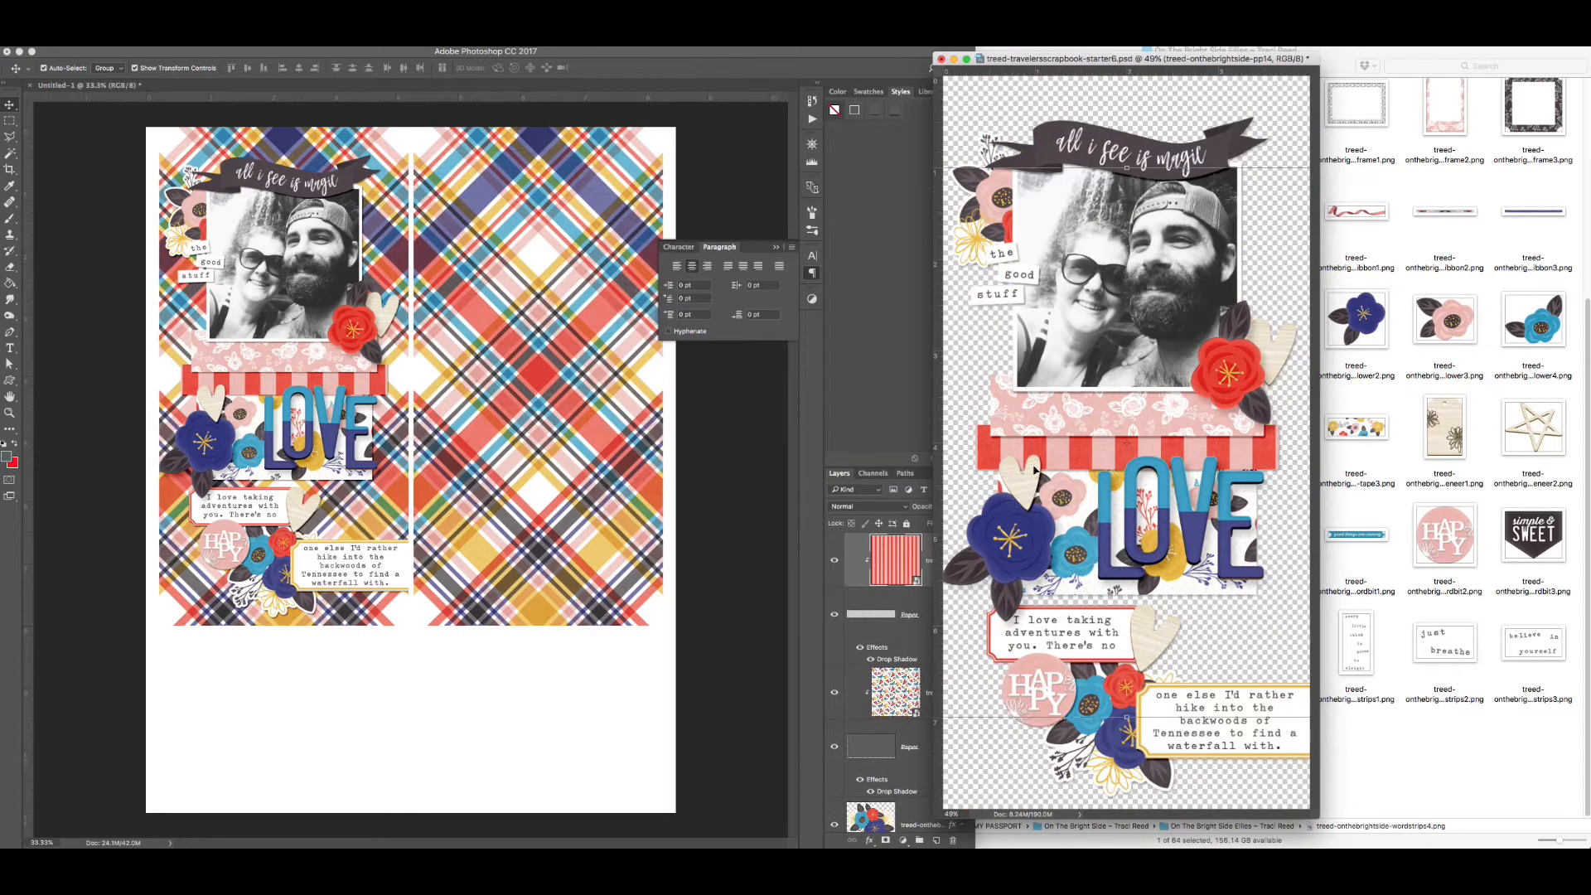
drag(953, 89, 1382, 779)
right_click(1111, 719)
click(1075, 539)
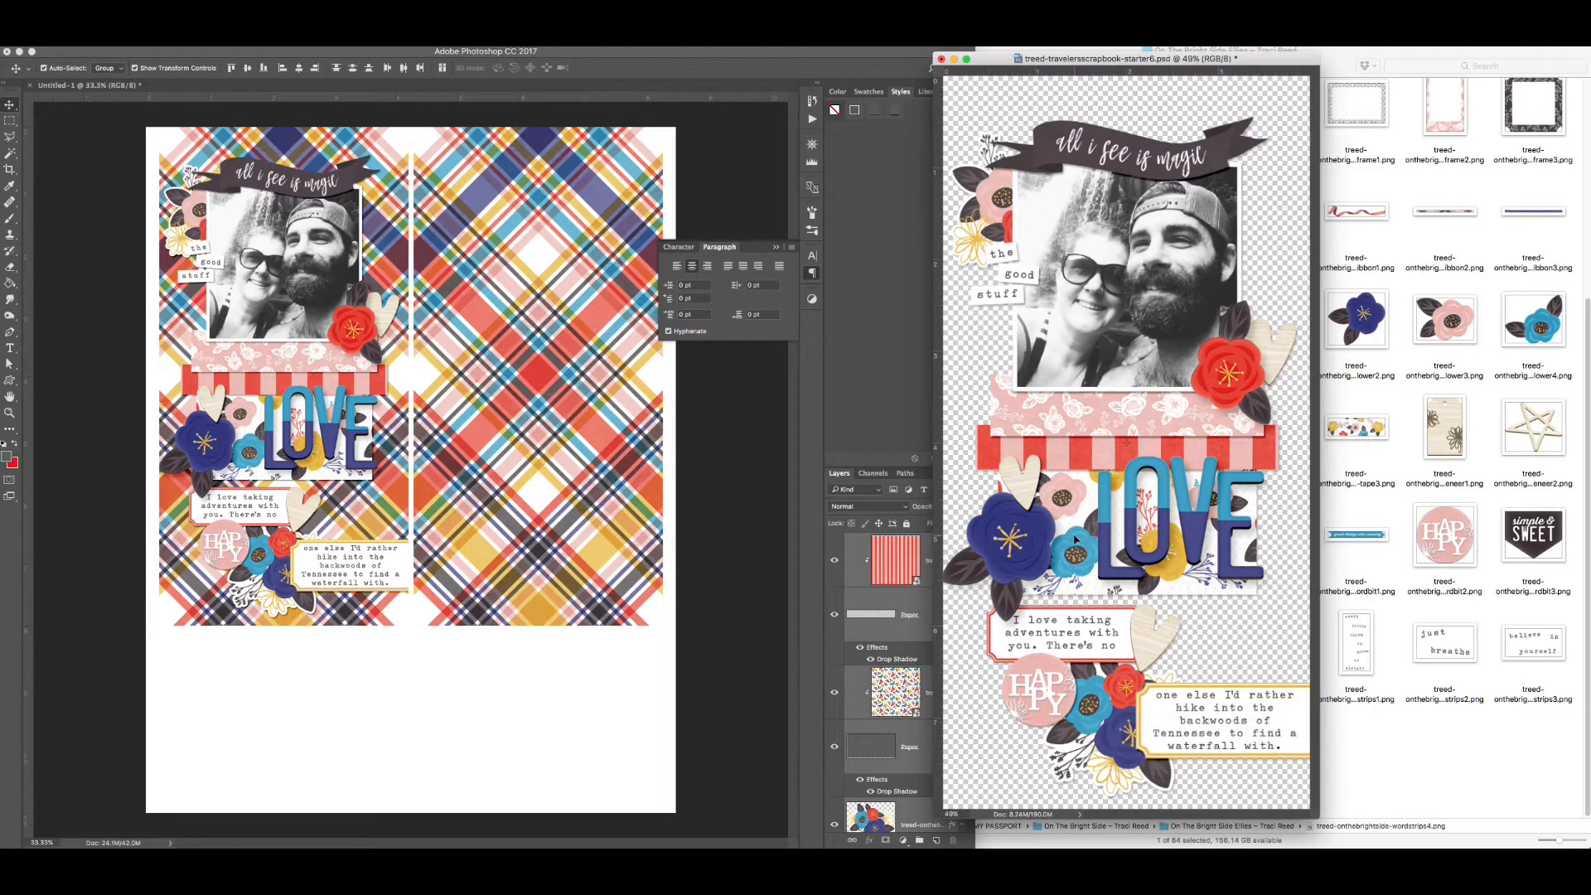
right_click(1059, 548)
click(1061, 533)
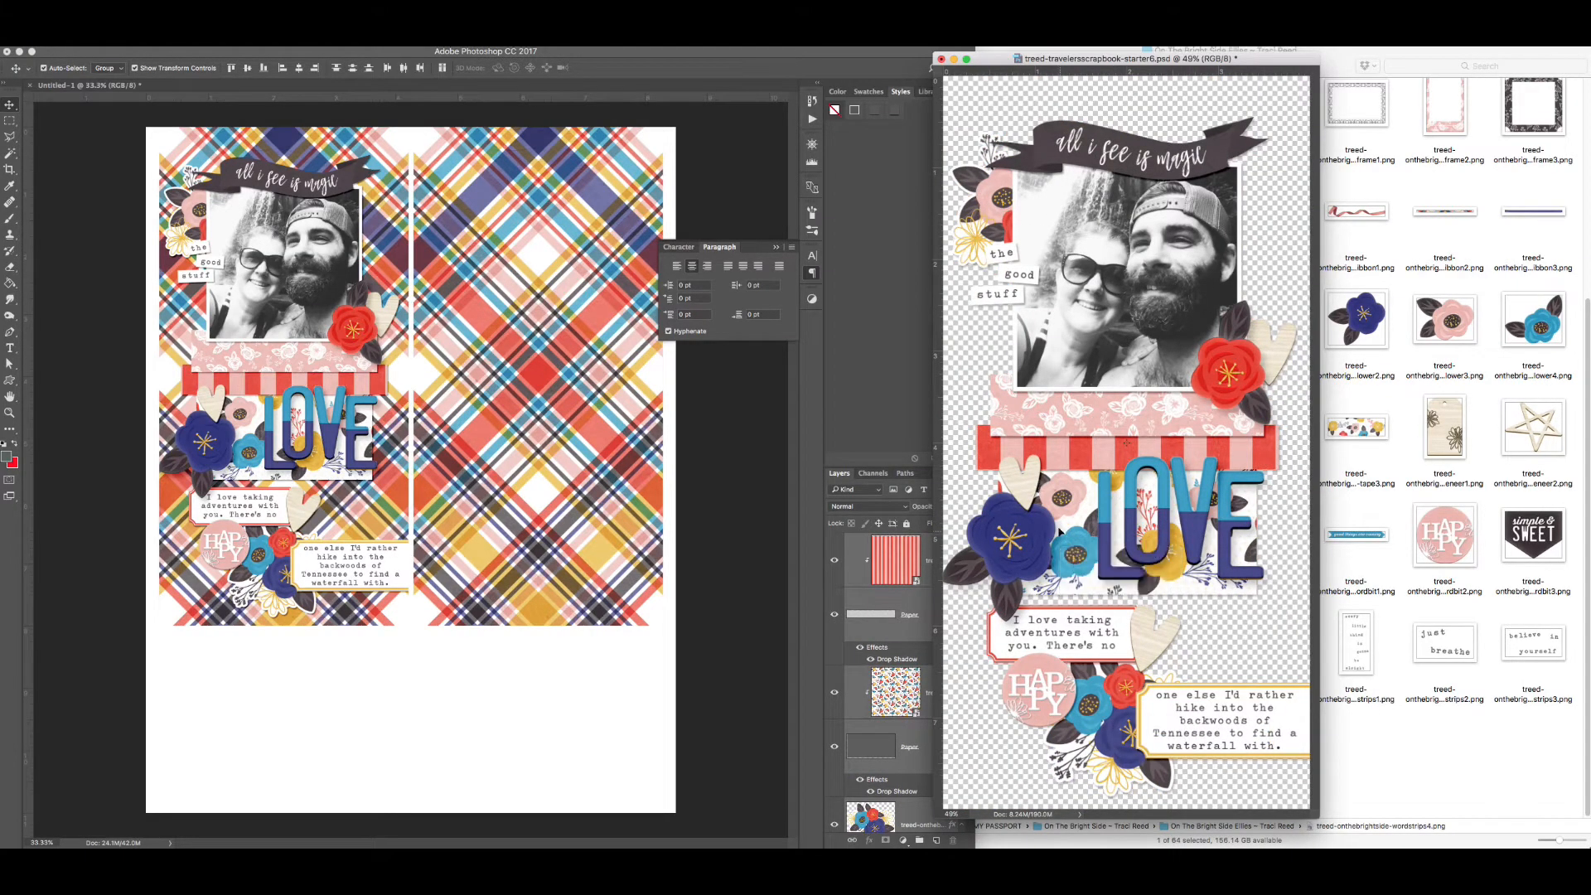
right_click(908, 609)
click(953, 636)
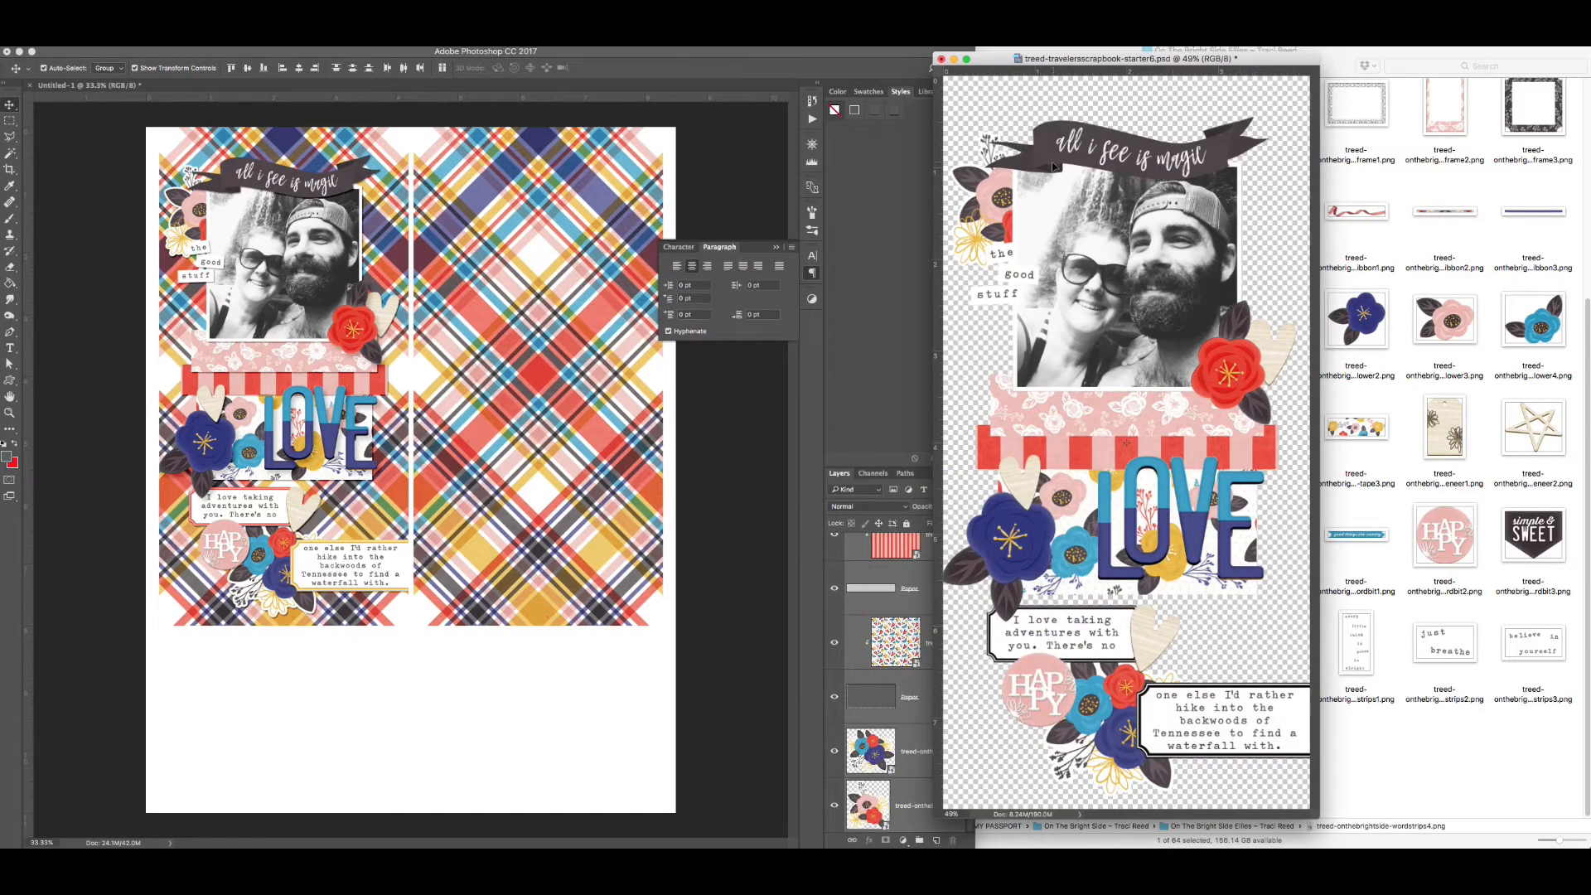
- Merge the pink floral, red striped and flower-patterned papers with the Paper shapes they are clipped to
click(988, 365)
click(1152, 510)
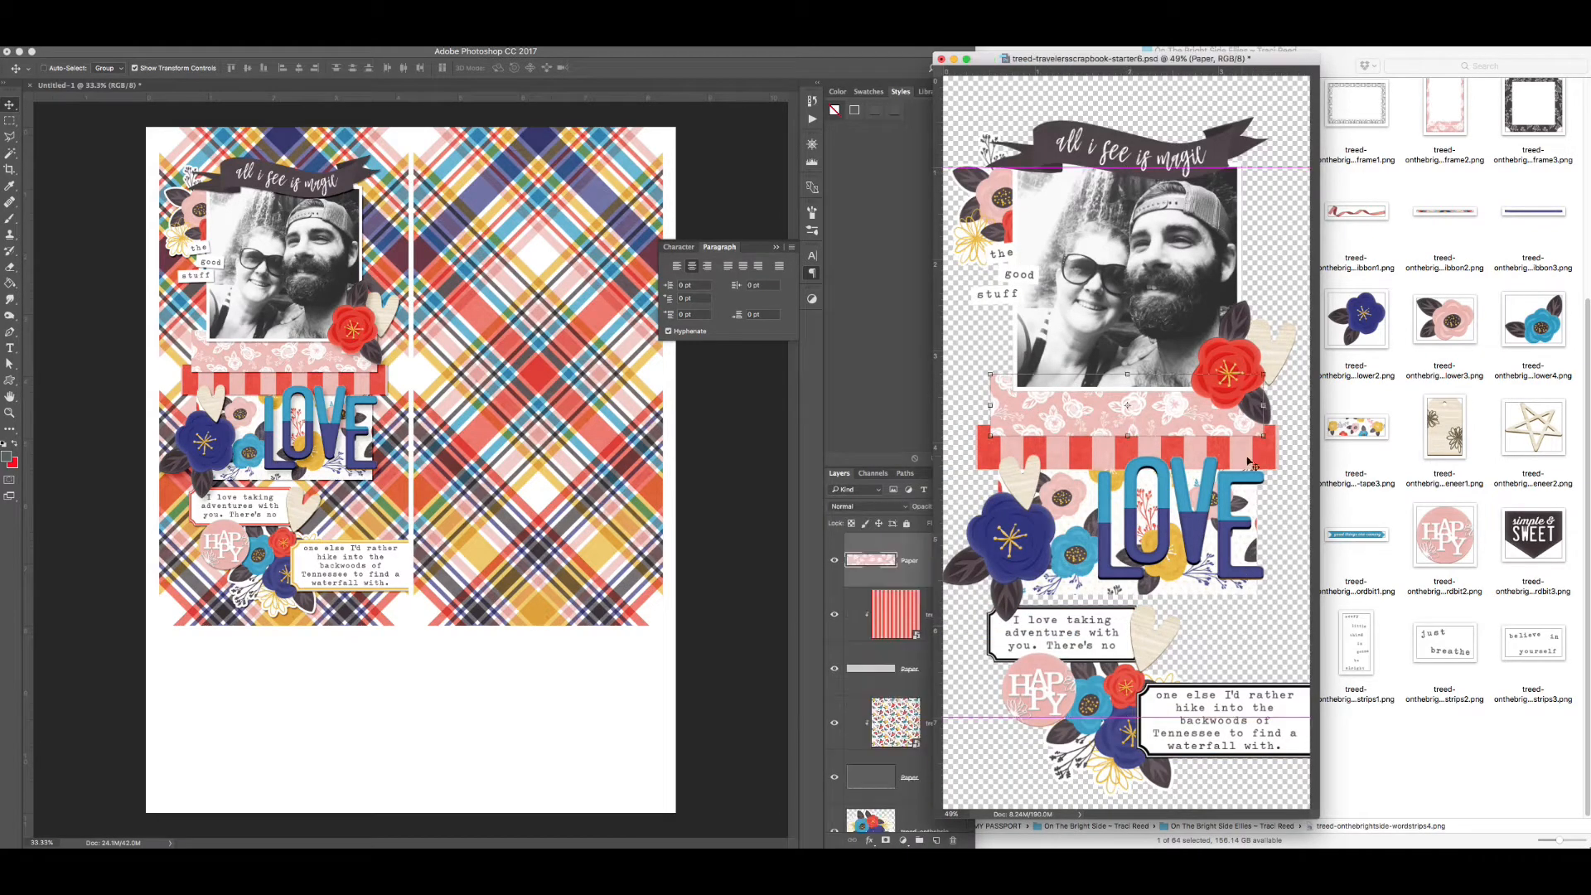
click(1015, 661)
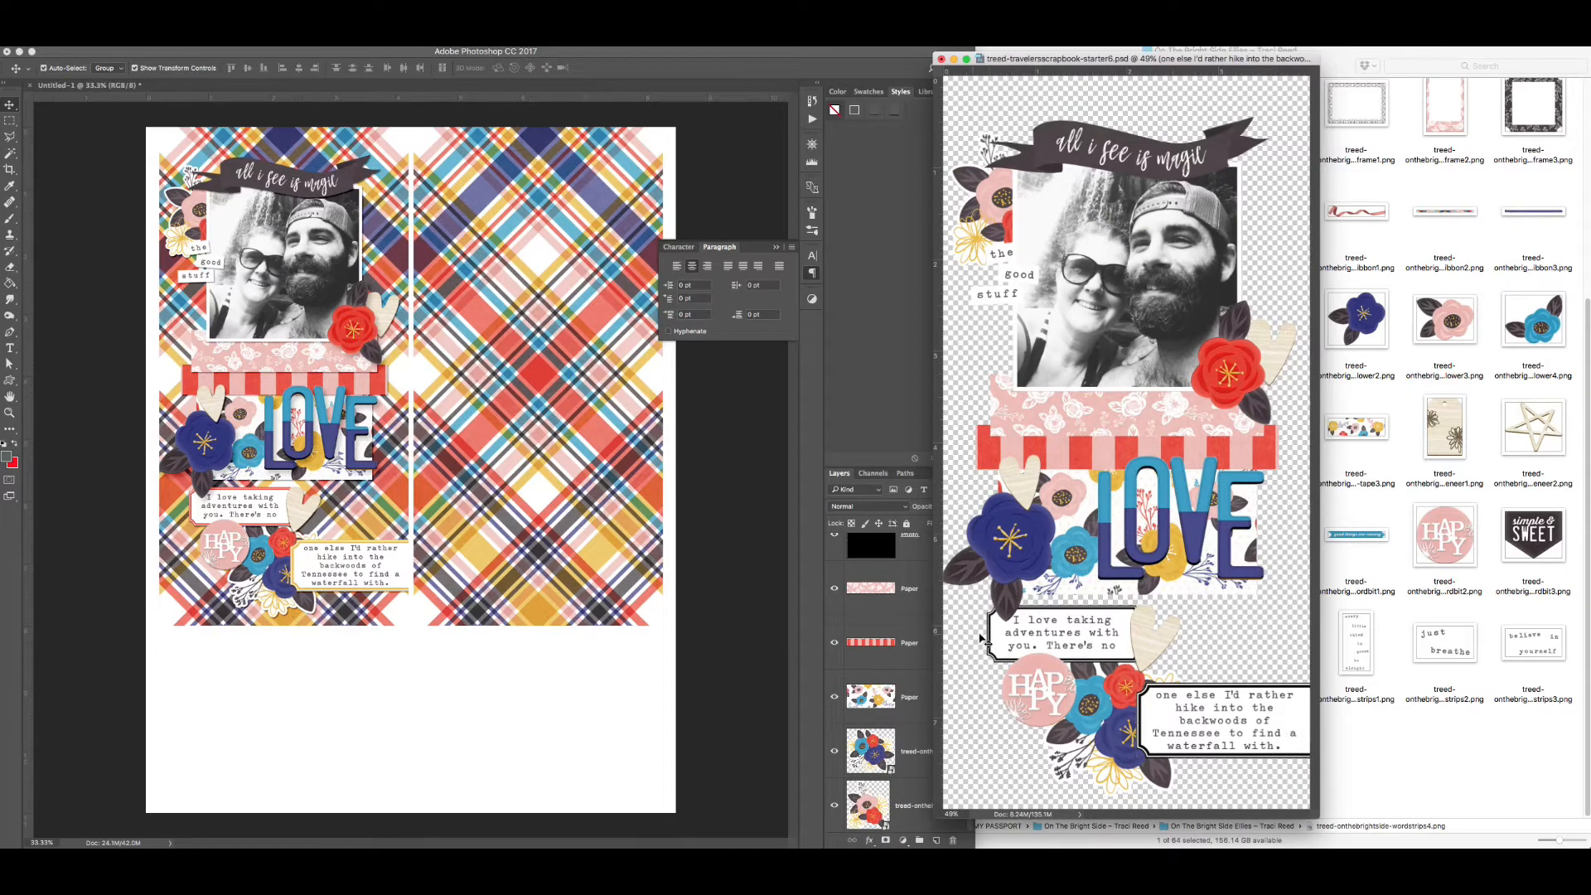
- Copy the "all i see is magic" banner and the three patterned papers into the empty area below the page on the new sheet
drag(1125, 282, 261, 662)
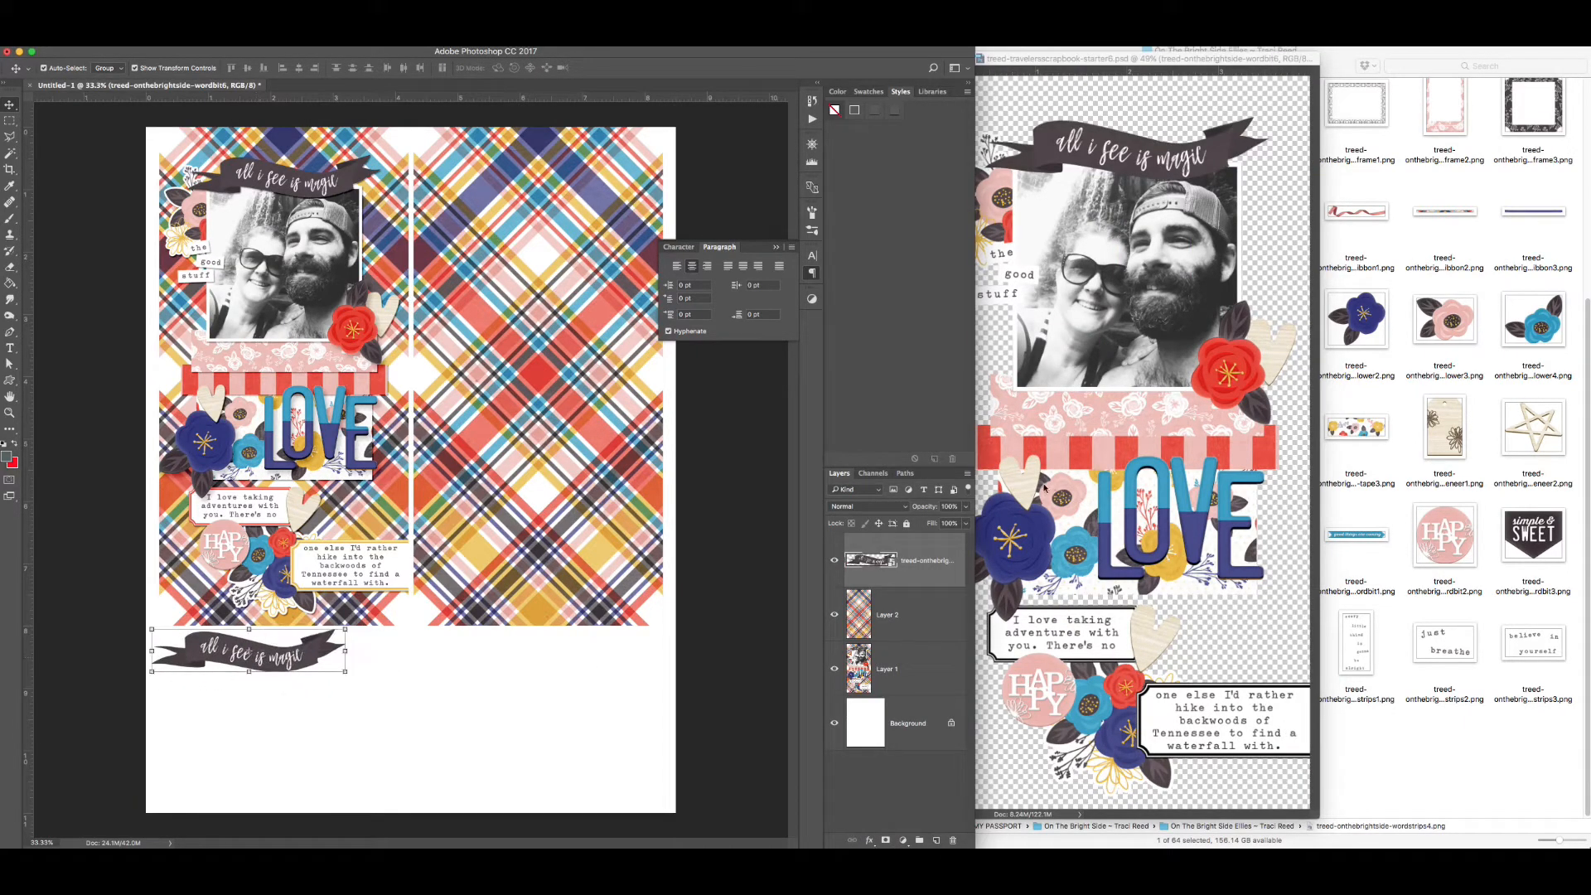
click(1084, 412)
shift+click(1088, 451)
shift+click(1091, 504)
drag(1091, 504, 432, 634)
drag(479, 662, 266, 782)
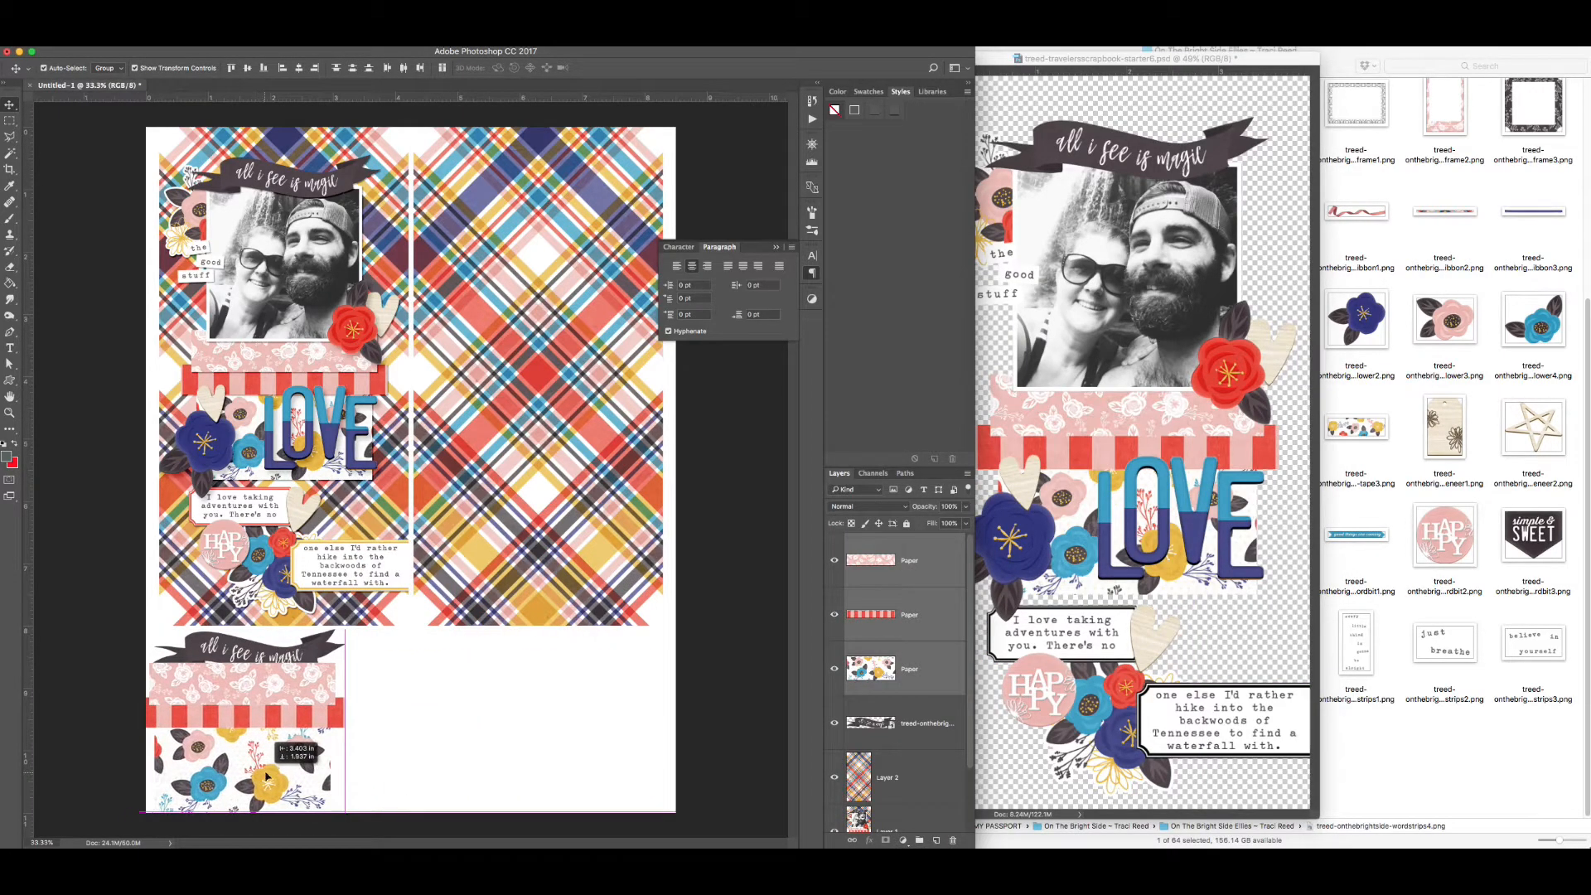
- Arrange the pink floral and red striped strips to the right of the banner and the flower-patterned paper directly beneath it
drag(310, 662, 479, 661)
drag(319, 716, 518, 692)
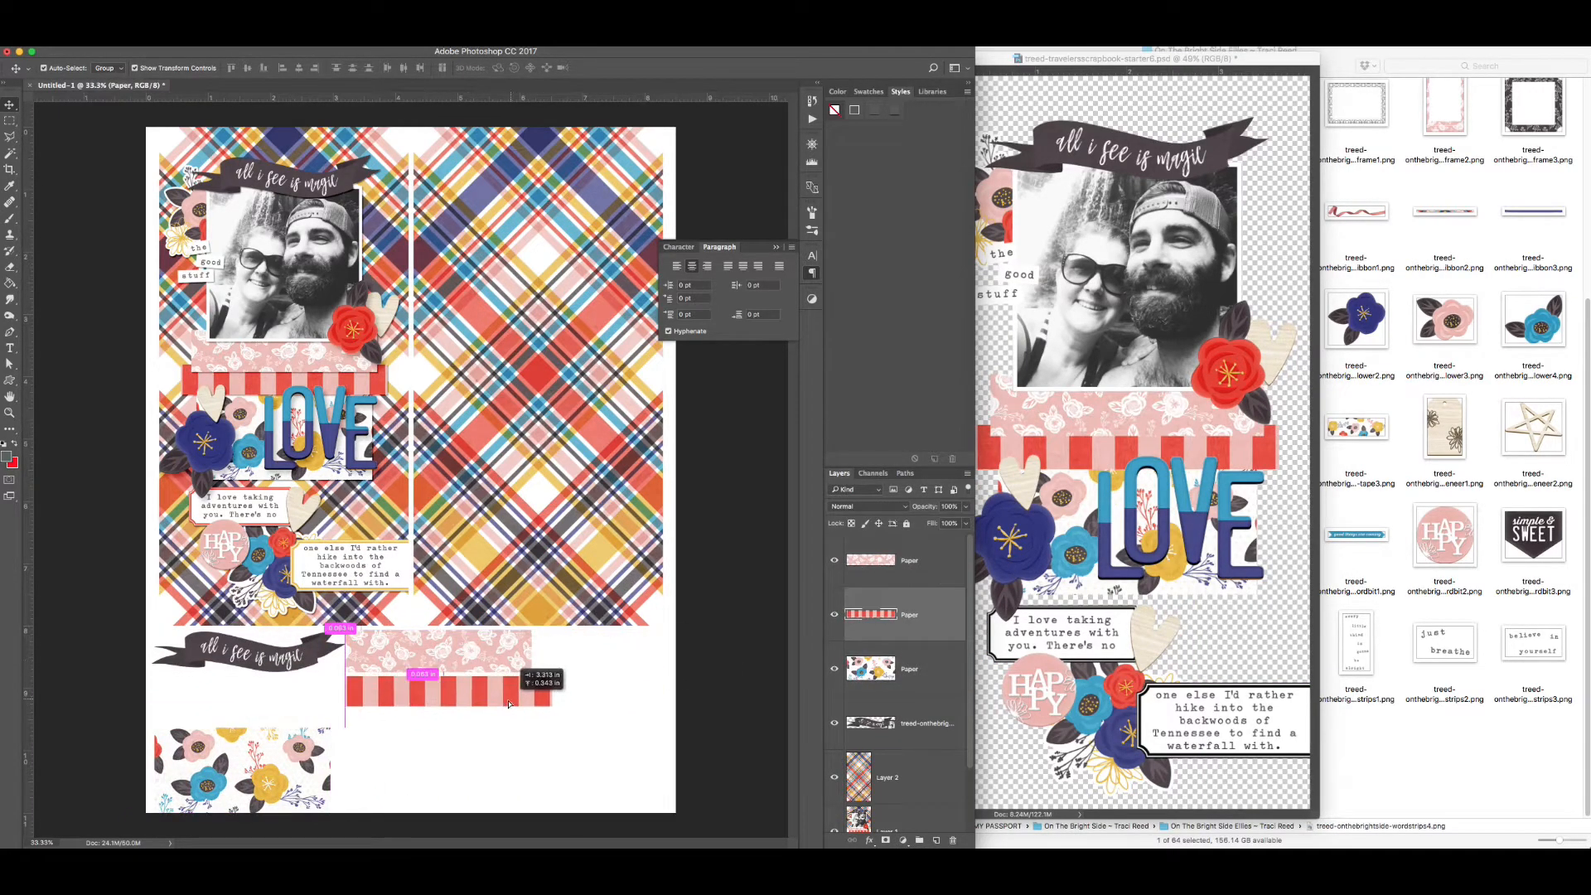
drag(296, 759, 297, 705)
- Copy the pink and red flower cluster and "the good stuff" word strips from the layered page to free space on the sheet
click(1082, 542)
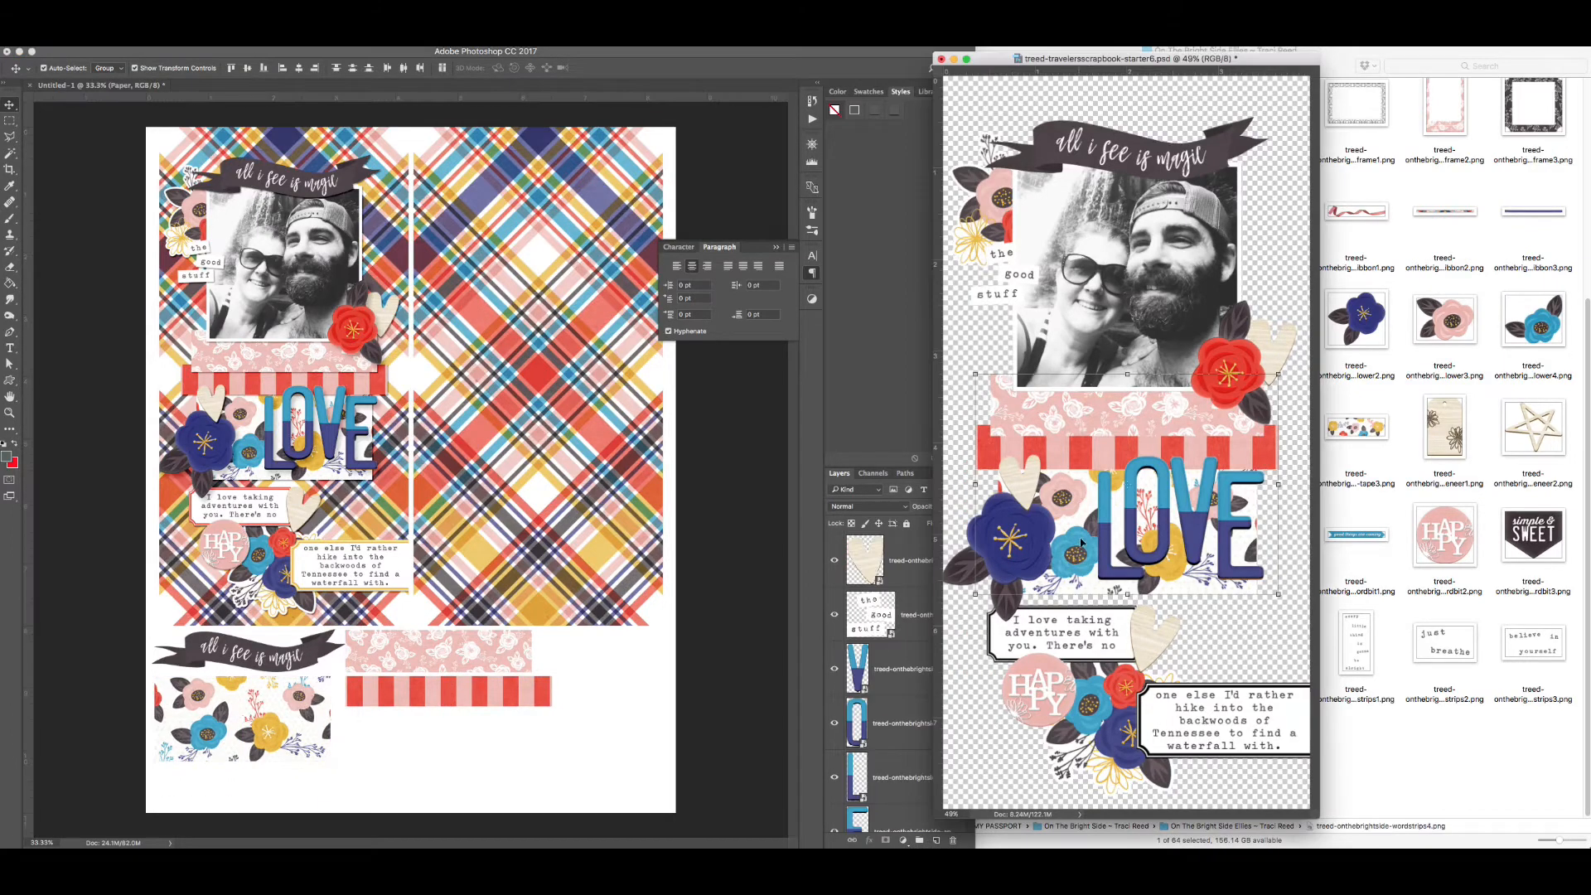
drag(1047, 241, 581, 671)
click(1018, 286)
drag(1021, 277, 379, 740)
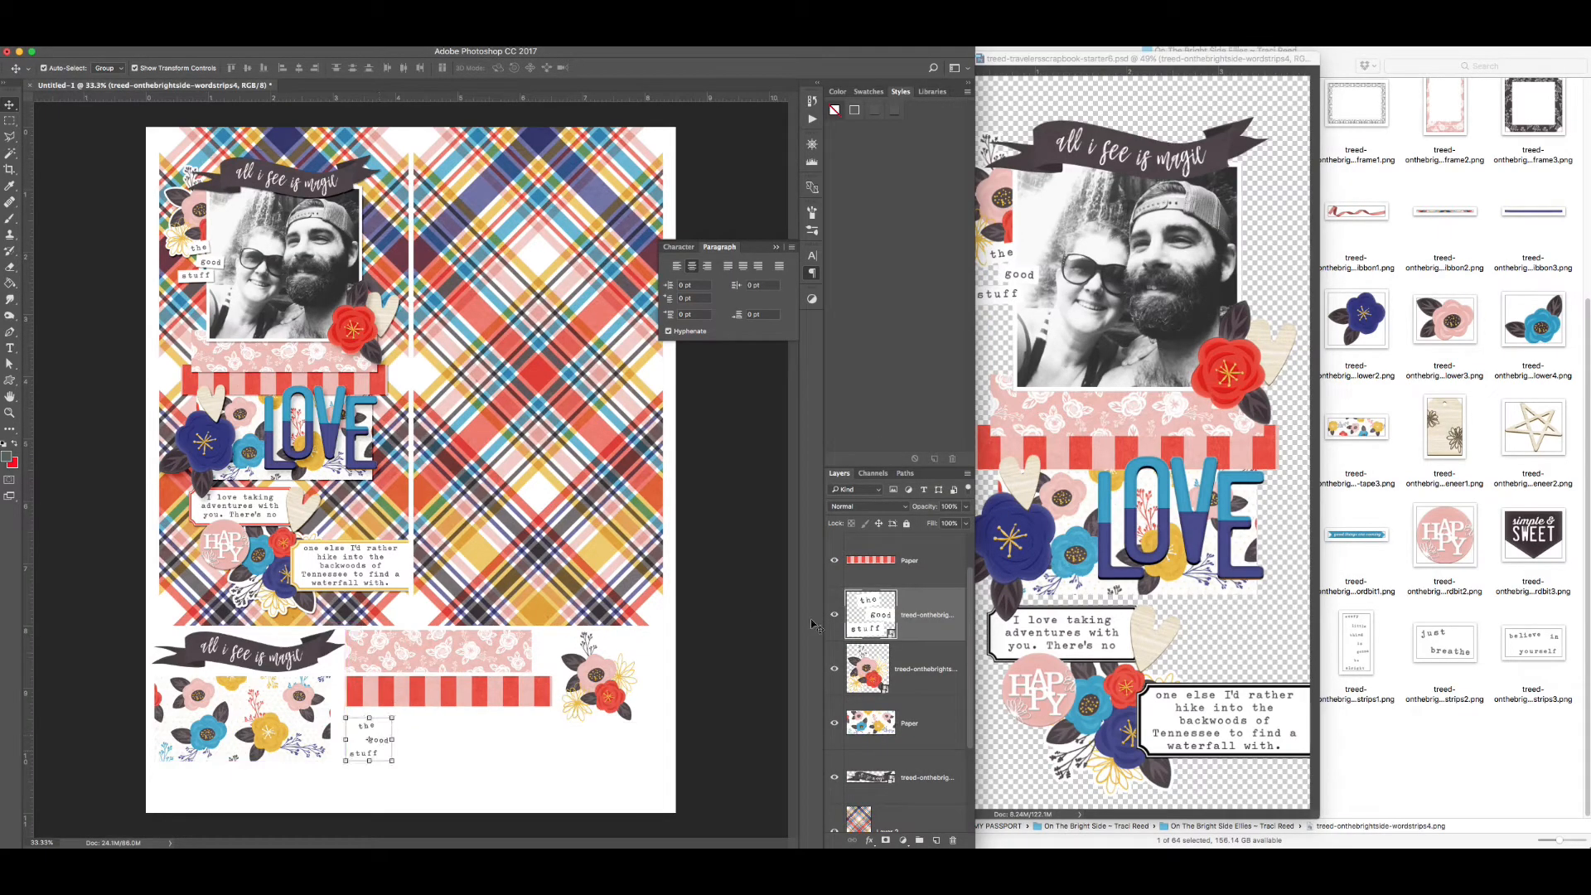
- Outline "the good stuff" word strips on the sheet with a 1 px black outside stroke
double_click(942, 604)
click(1045, 381)
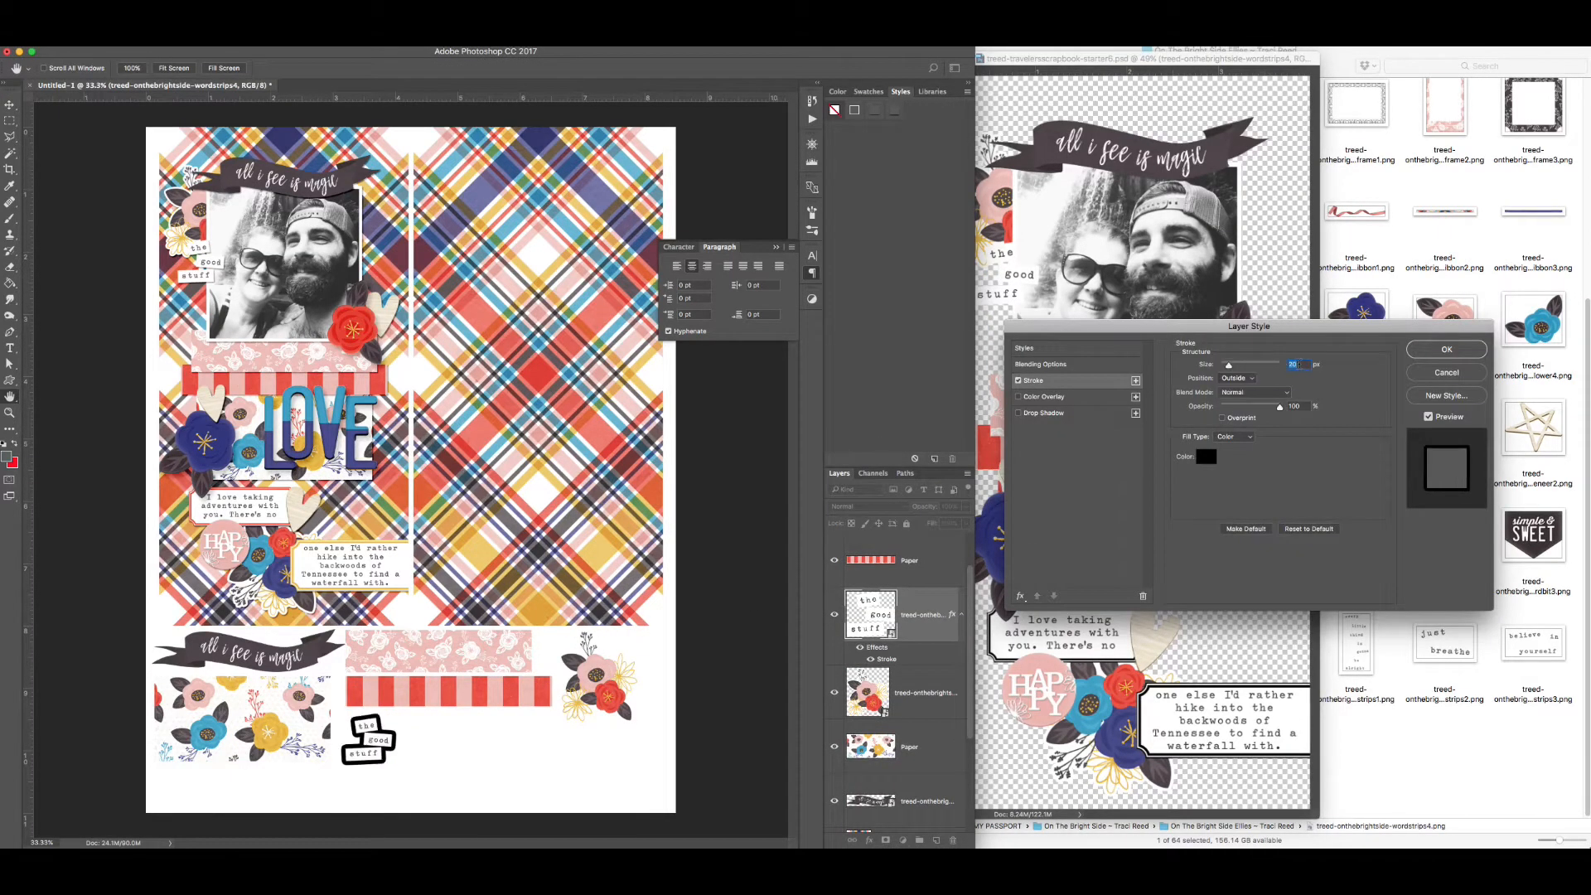
click(1409, 352)
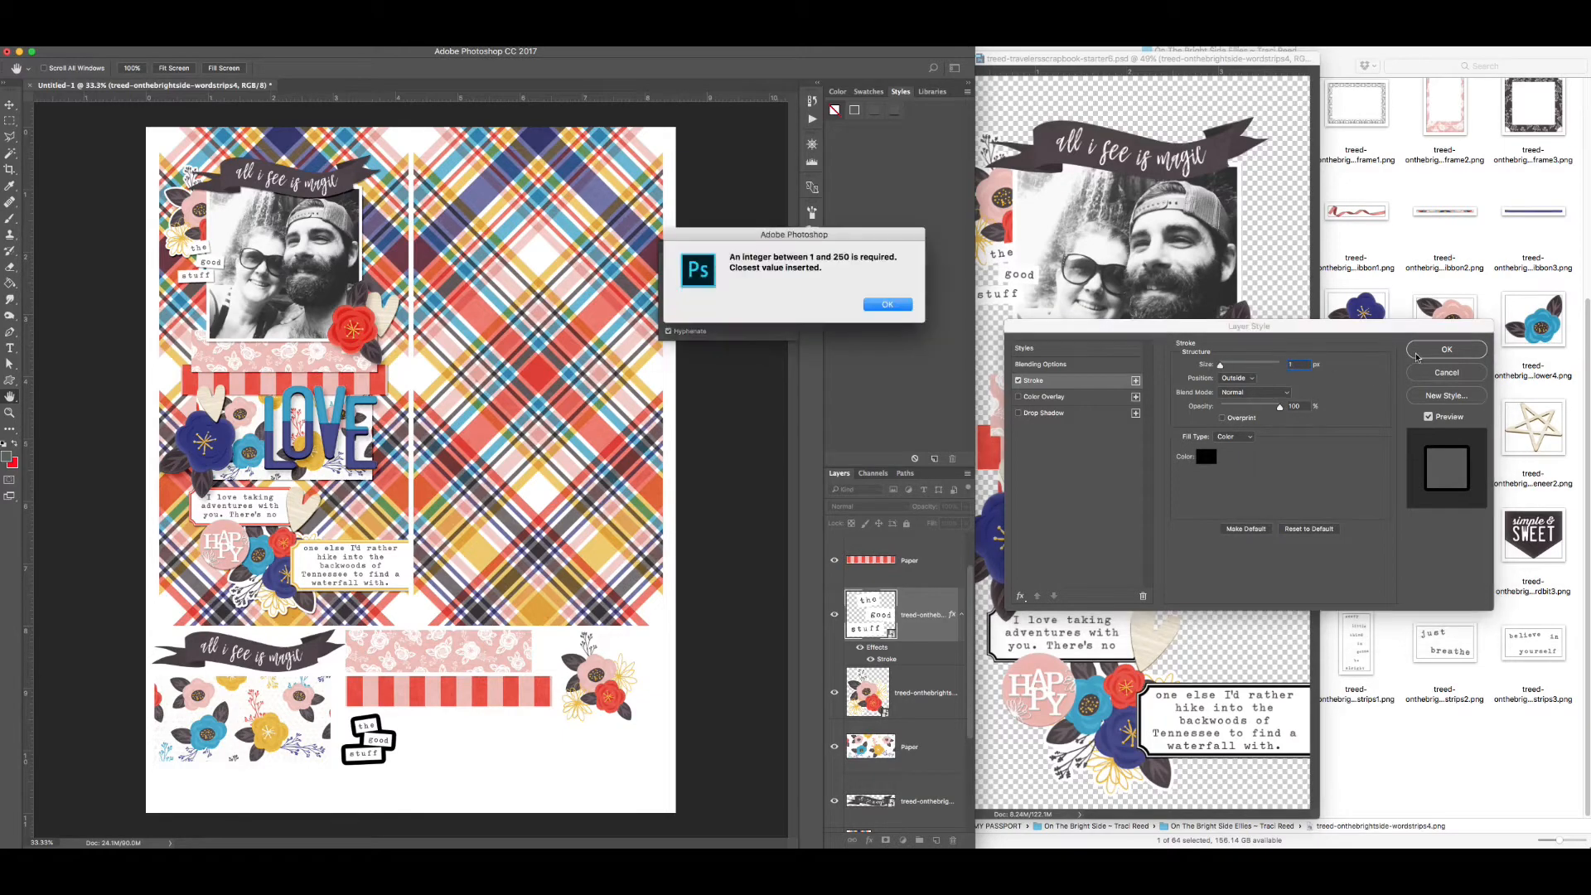
click(895, 304)
key(Return)
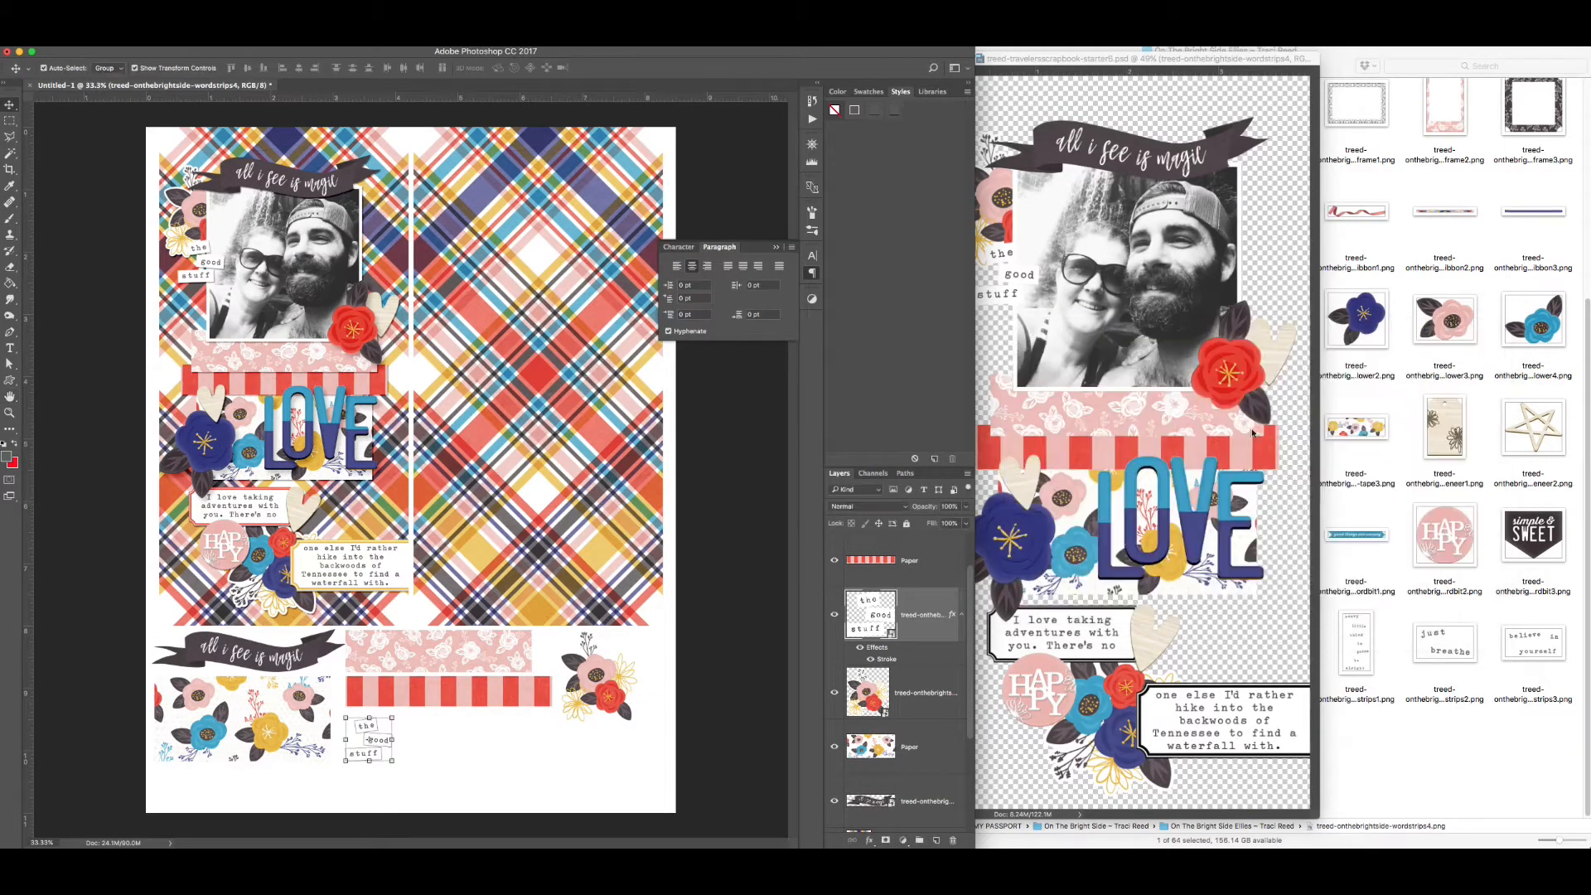
click(1058, 612)
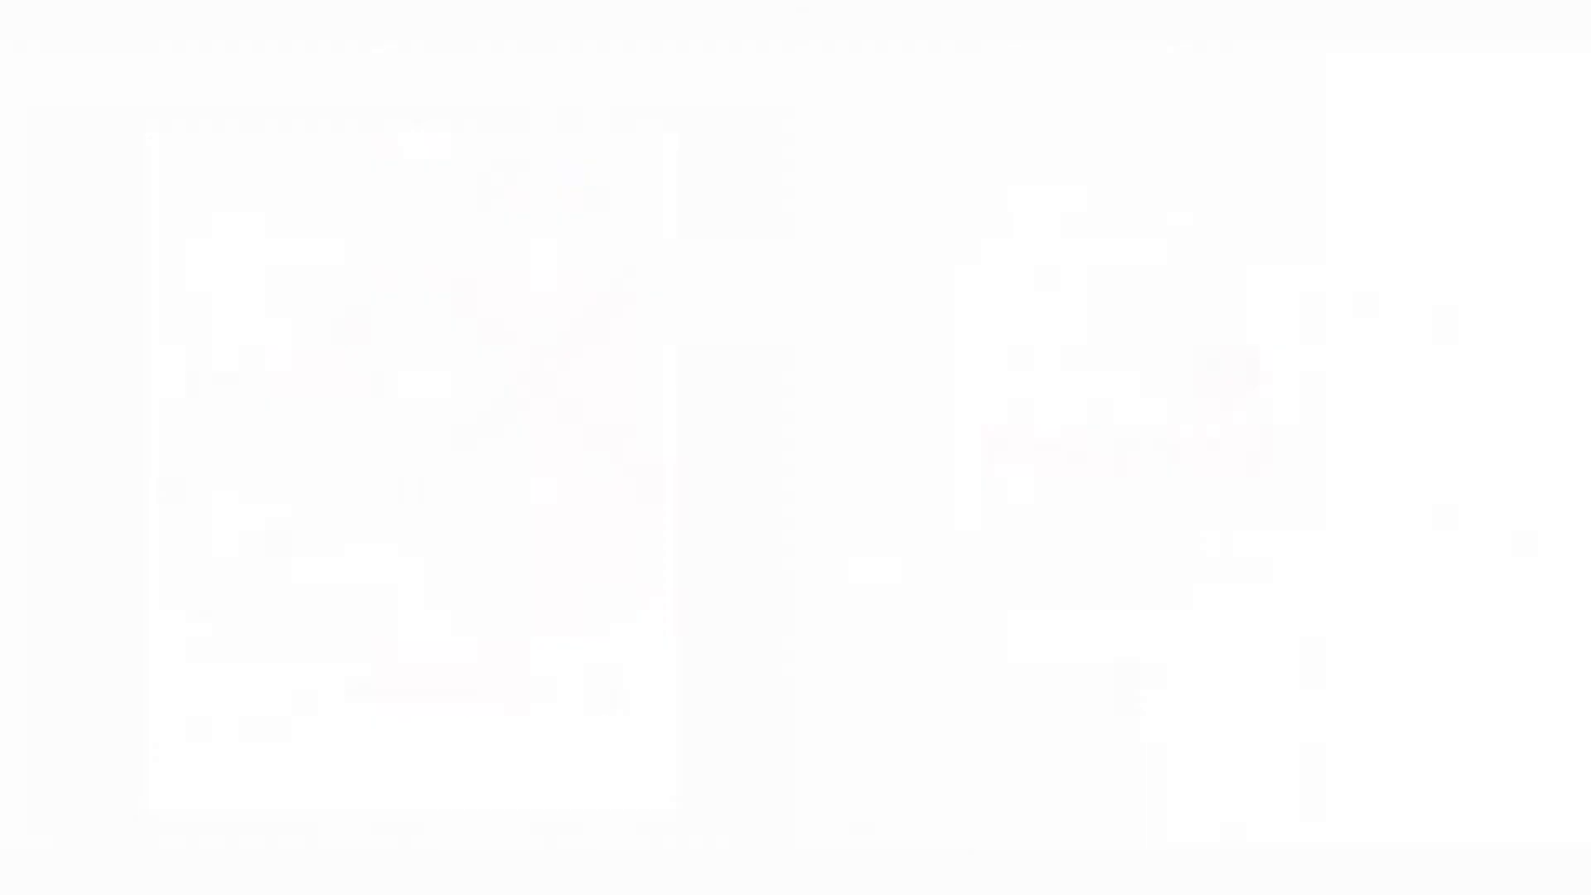